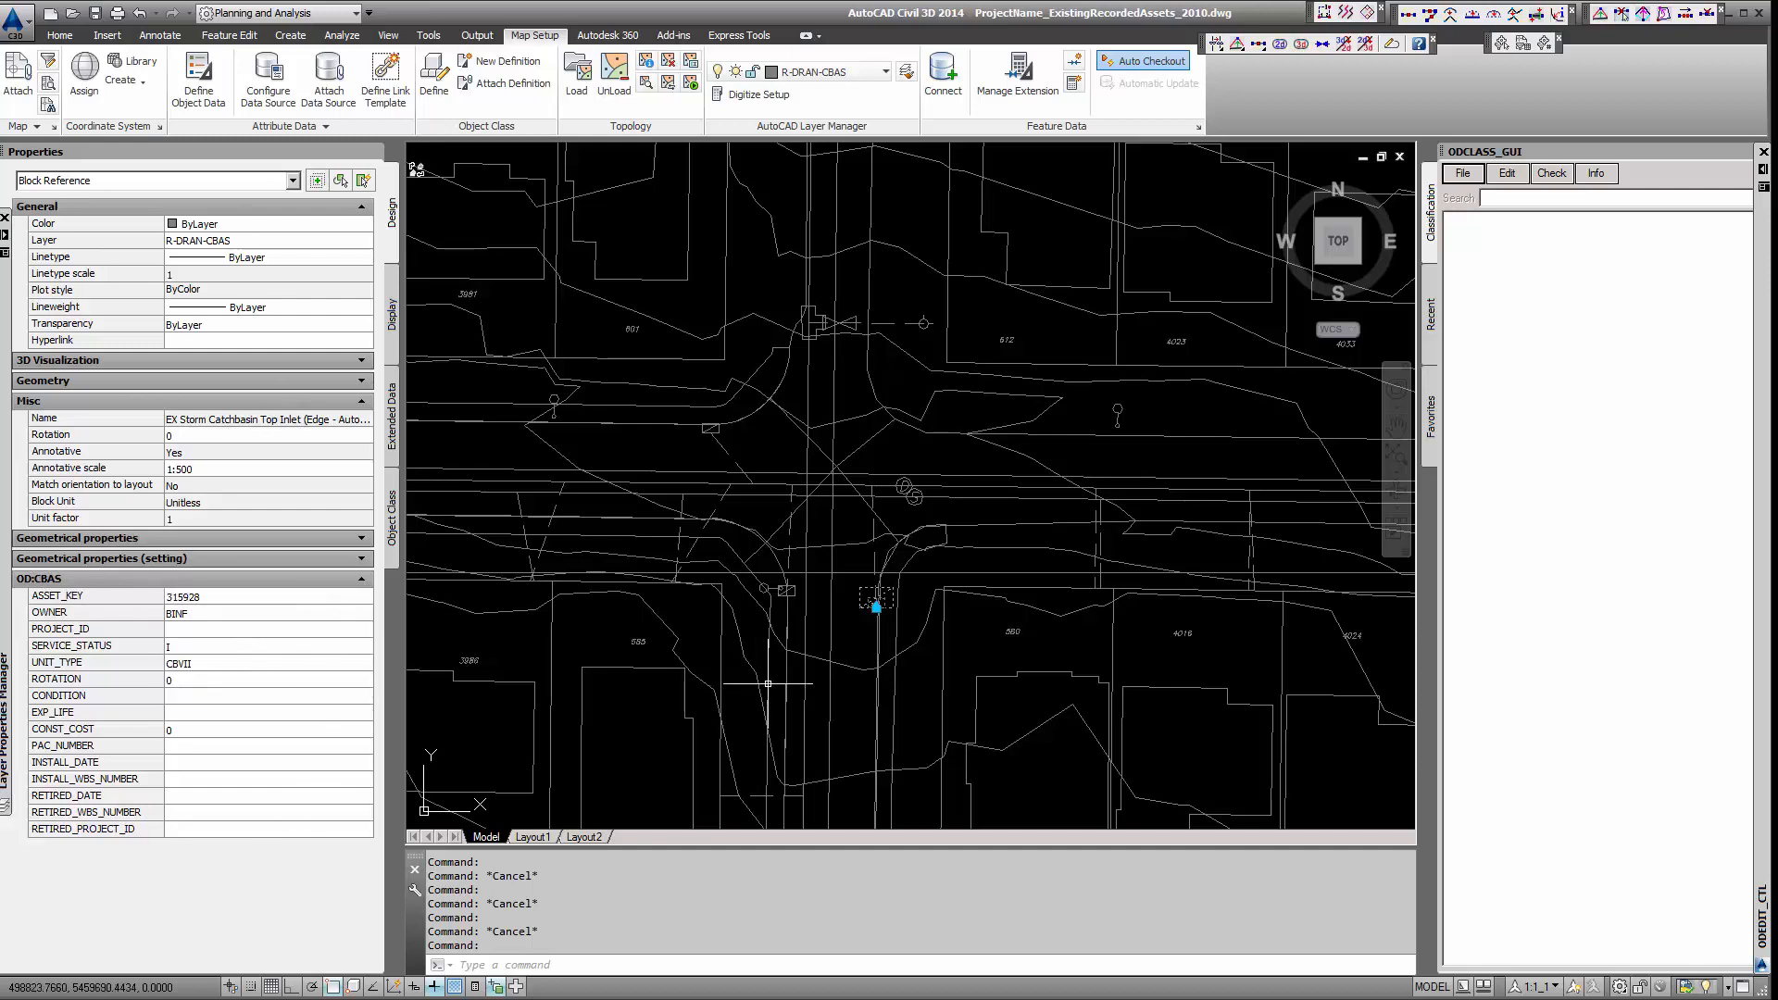
# Step: Clear the block selection and bring up the Burnaby MMCD object data PDF in Acrobat Reader alongside its classification text file in Notepad++
pyautogui.press('Escape')
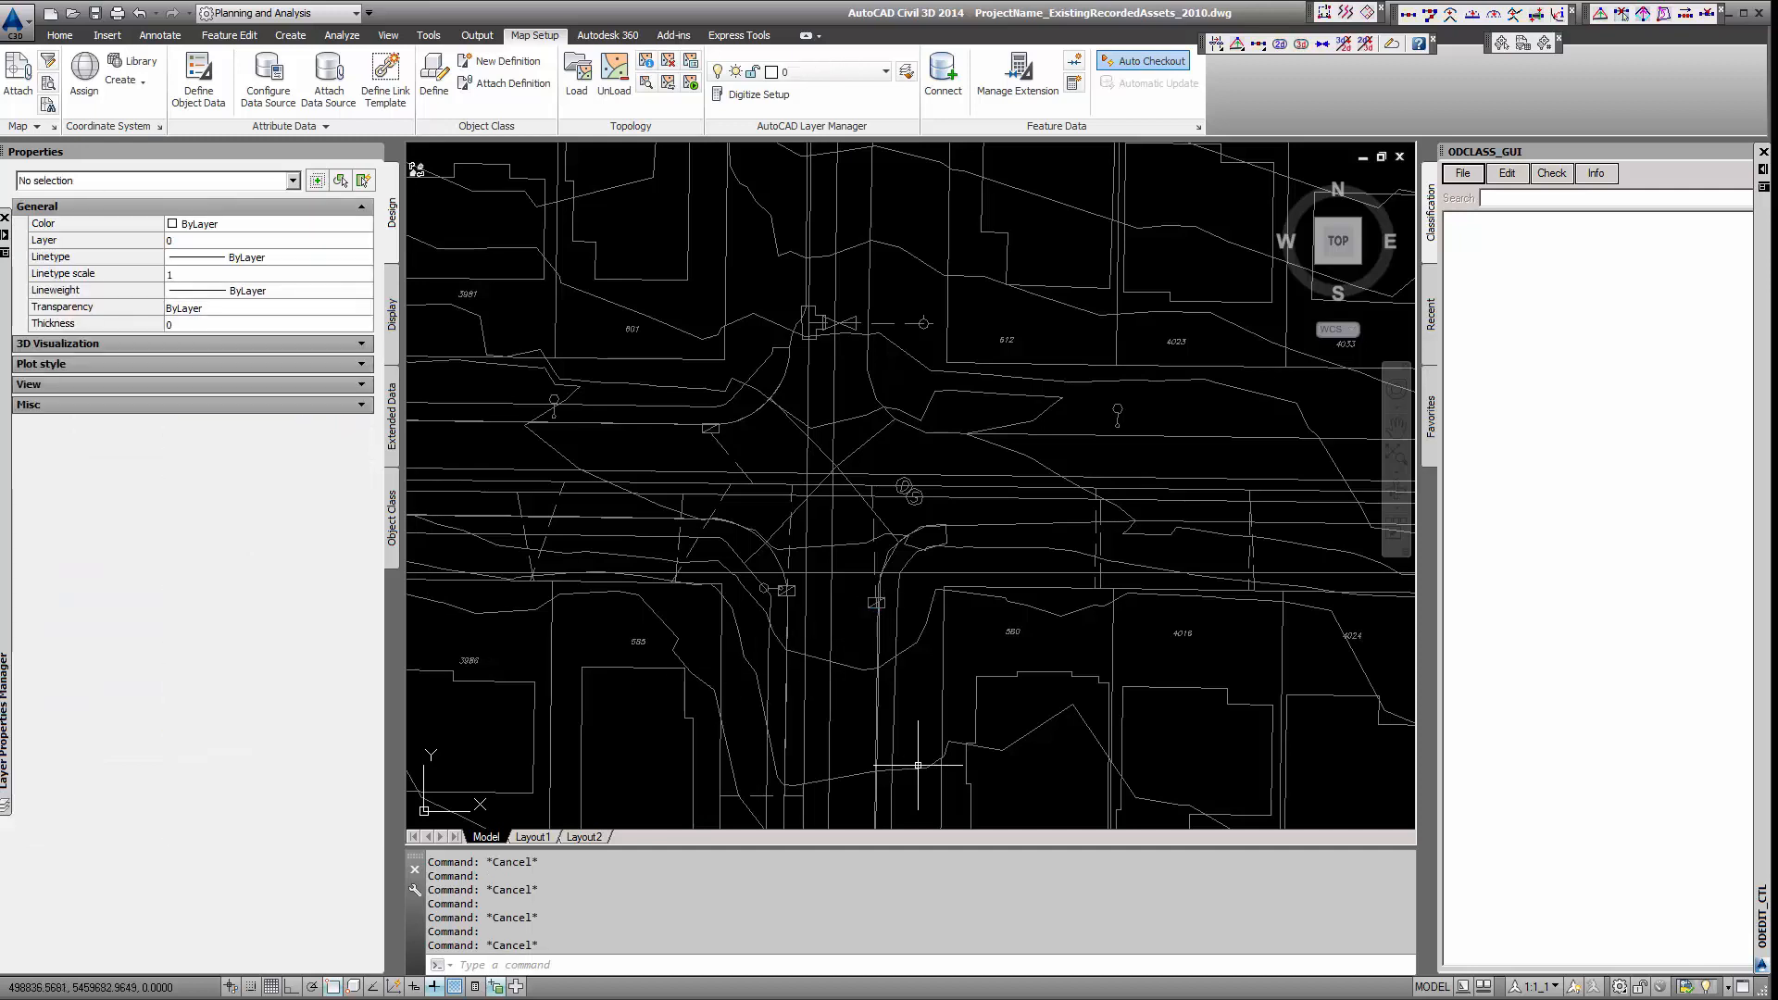
pyautogui.hotkey('alt', 'Tab')
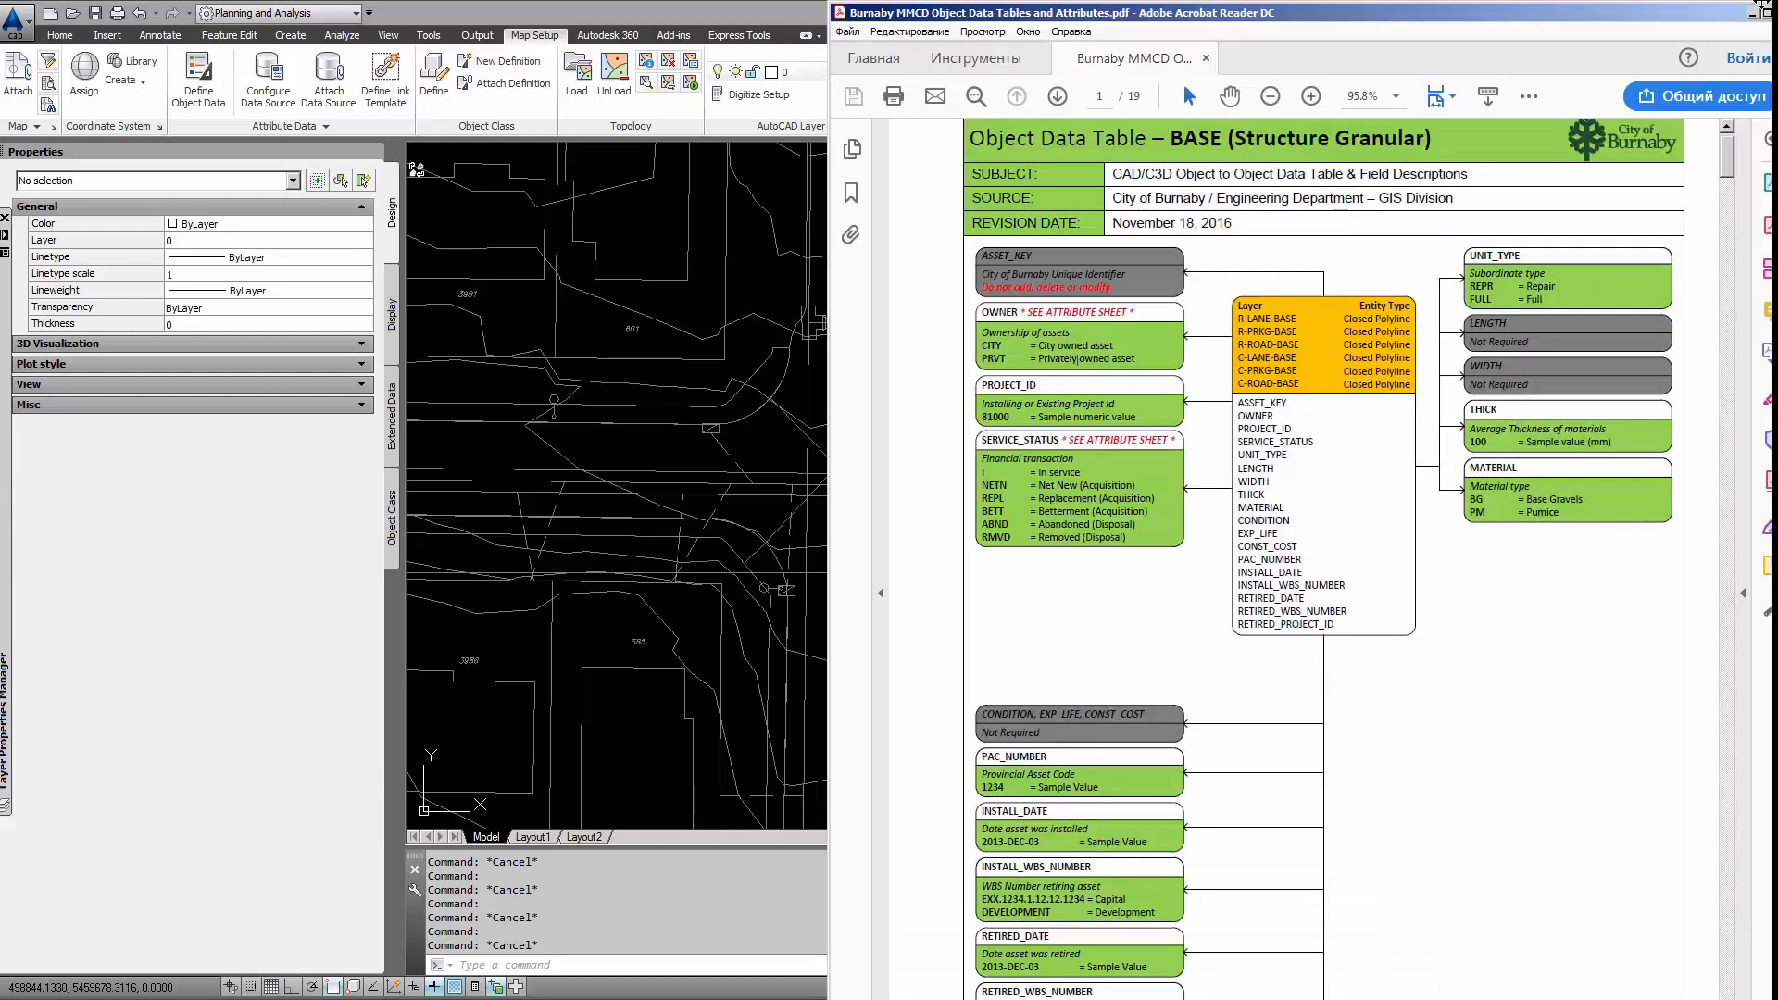
pyautogui.hotkey('alt', 'Tab')
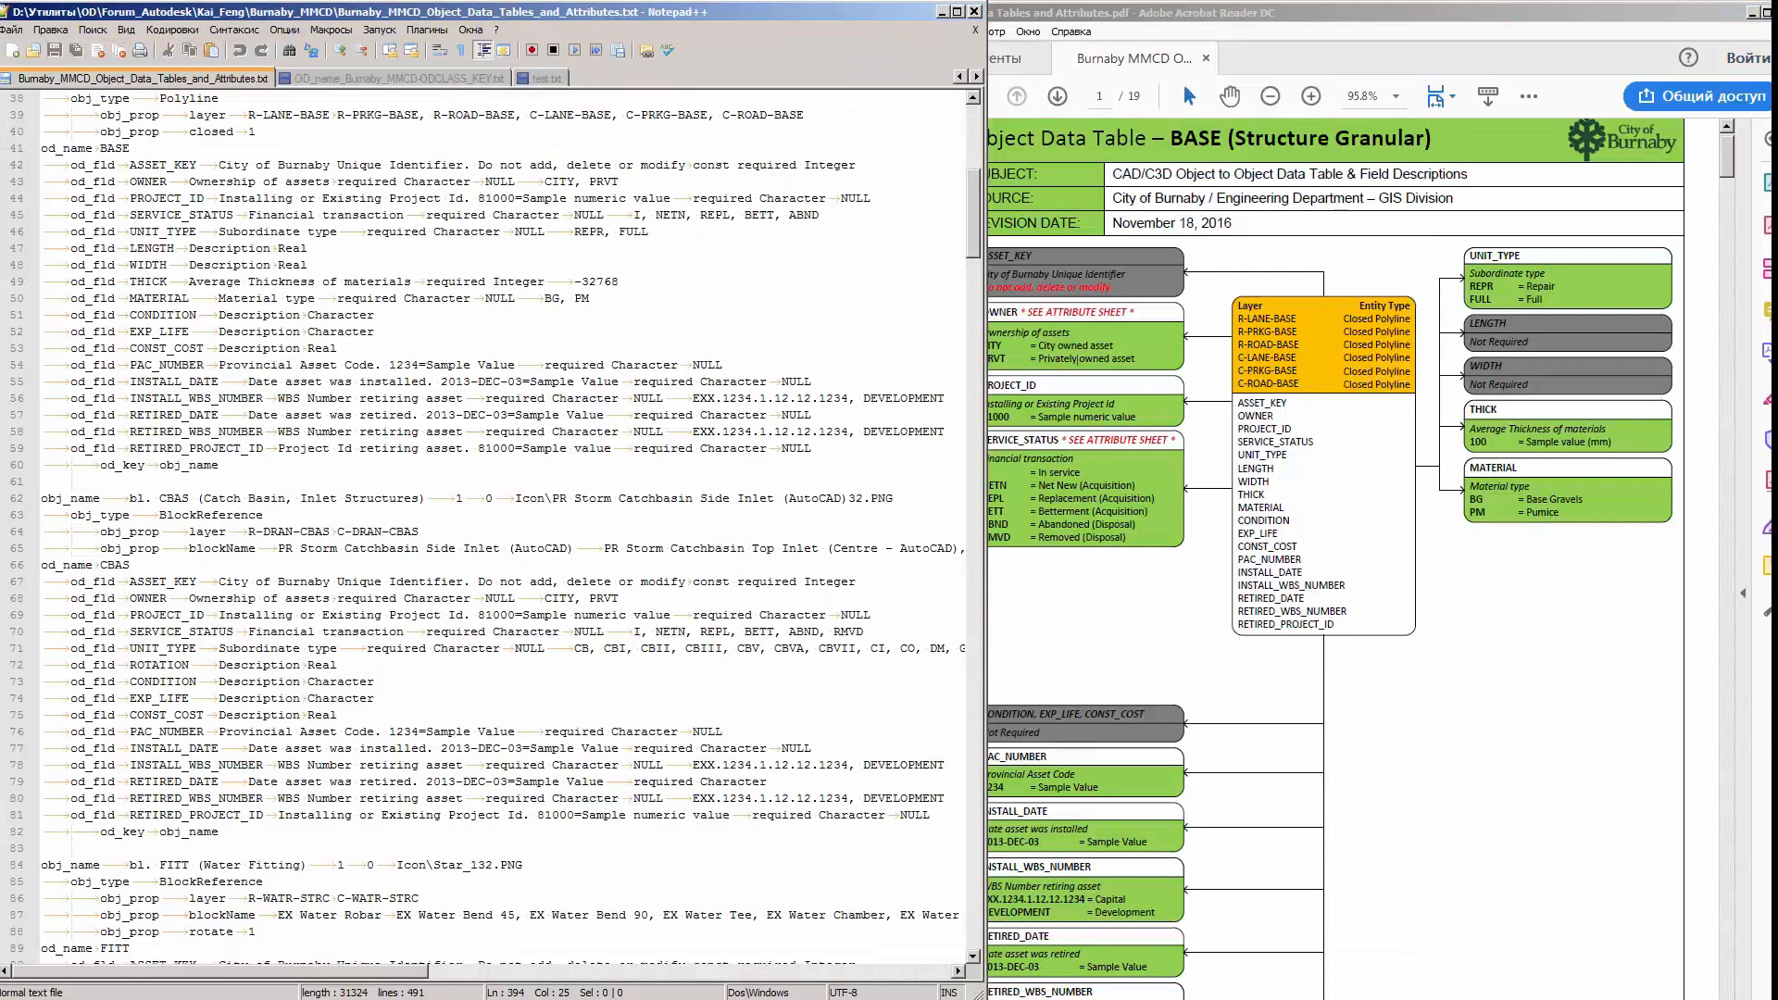
pyautogui.click(1464, 650)
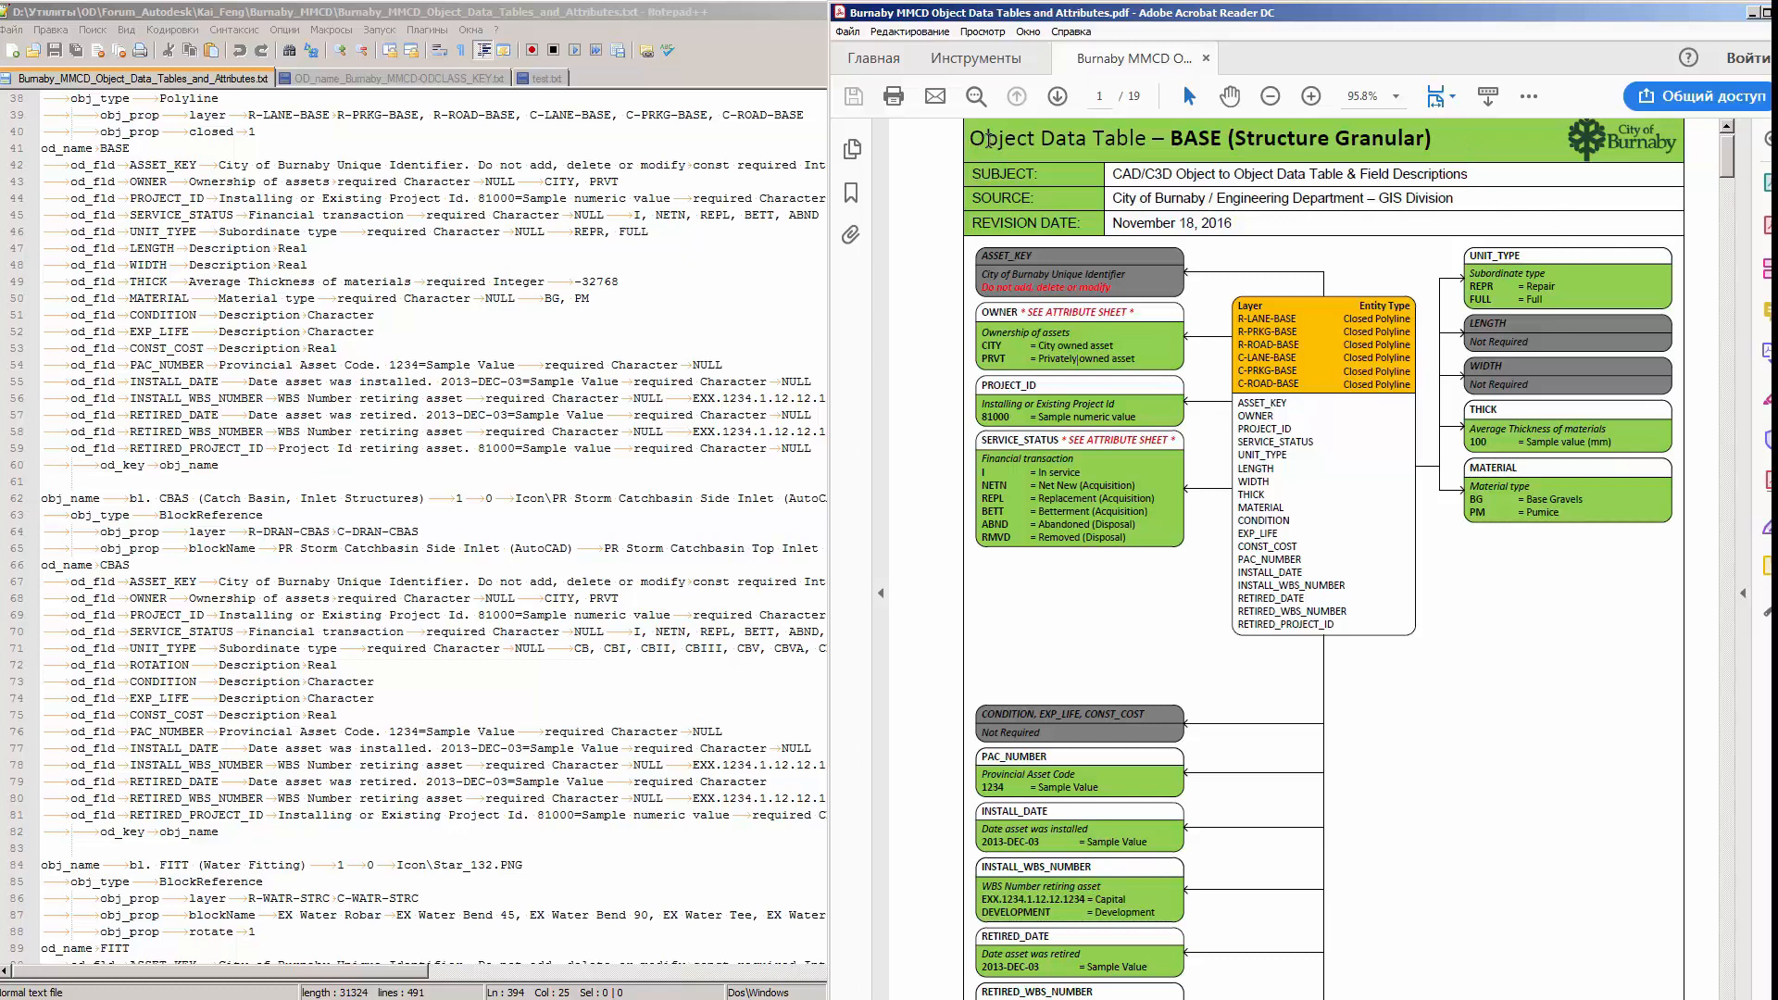
# Step: Compare the BASE (Structure Granular) table title in the PDF with the matching obj_name entry in the text file
pyautogui.moveTo(968, 139); pyautogui.dragTo(1435, 148)
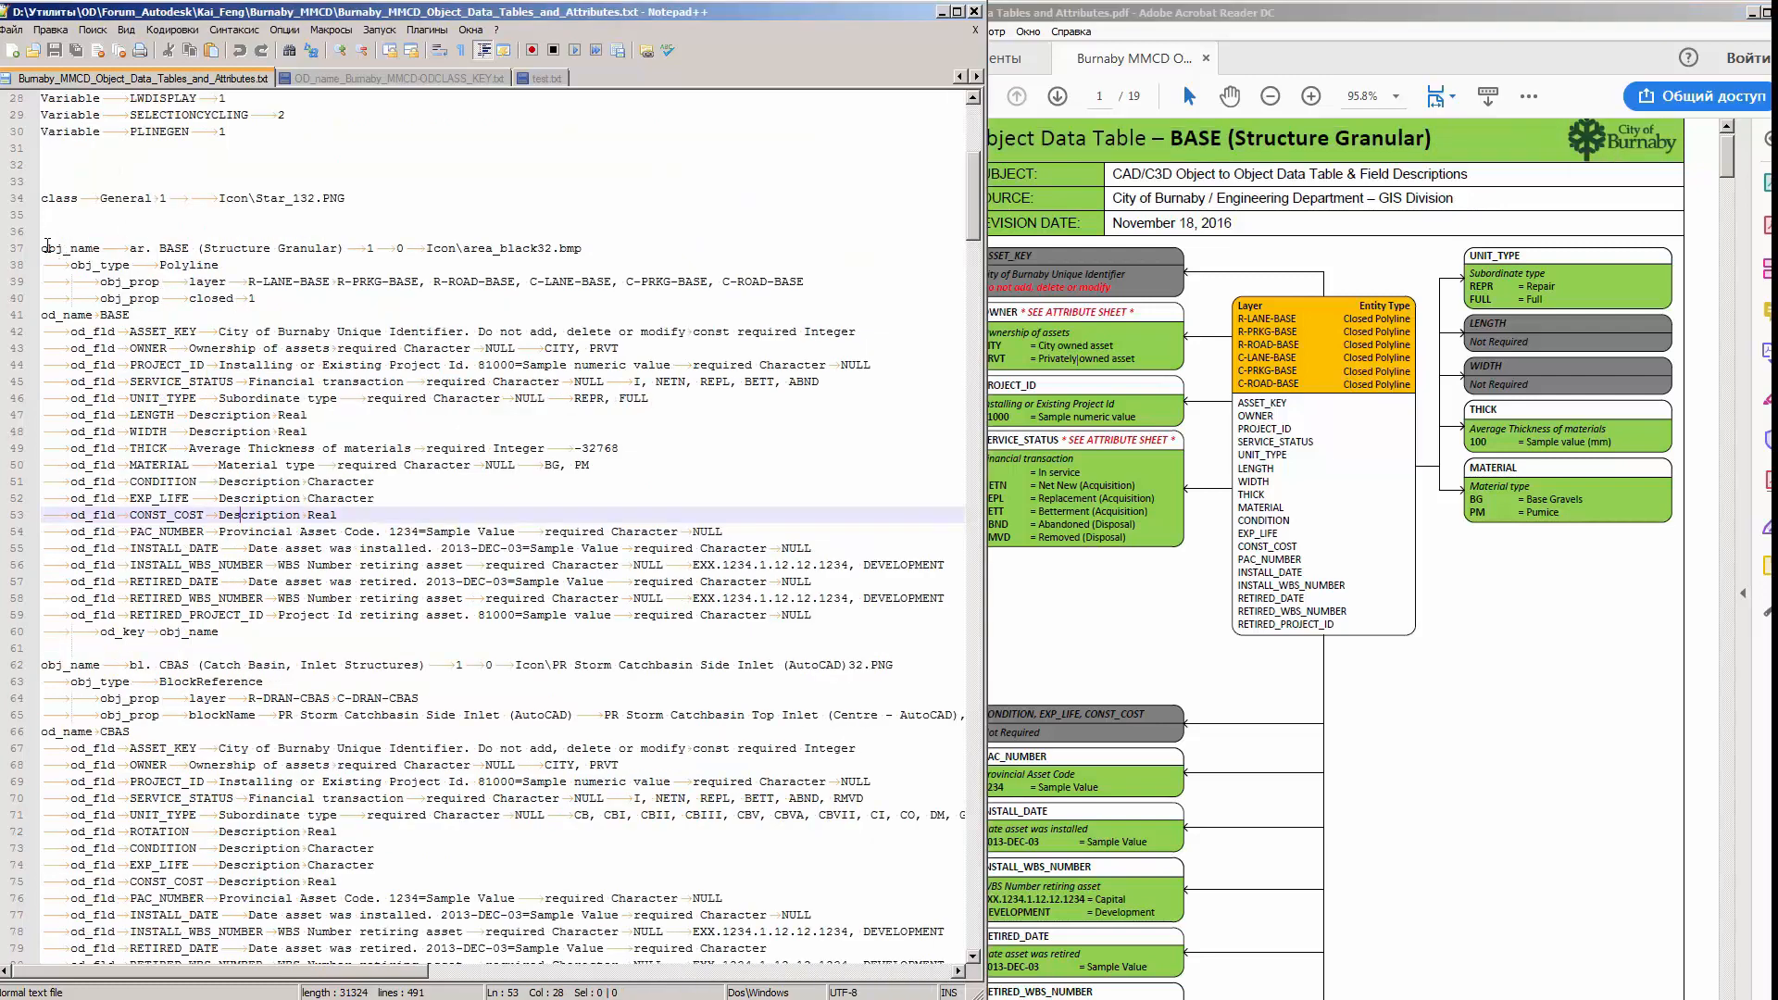
pyautogui.doubleClick(47, 247)
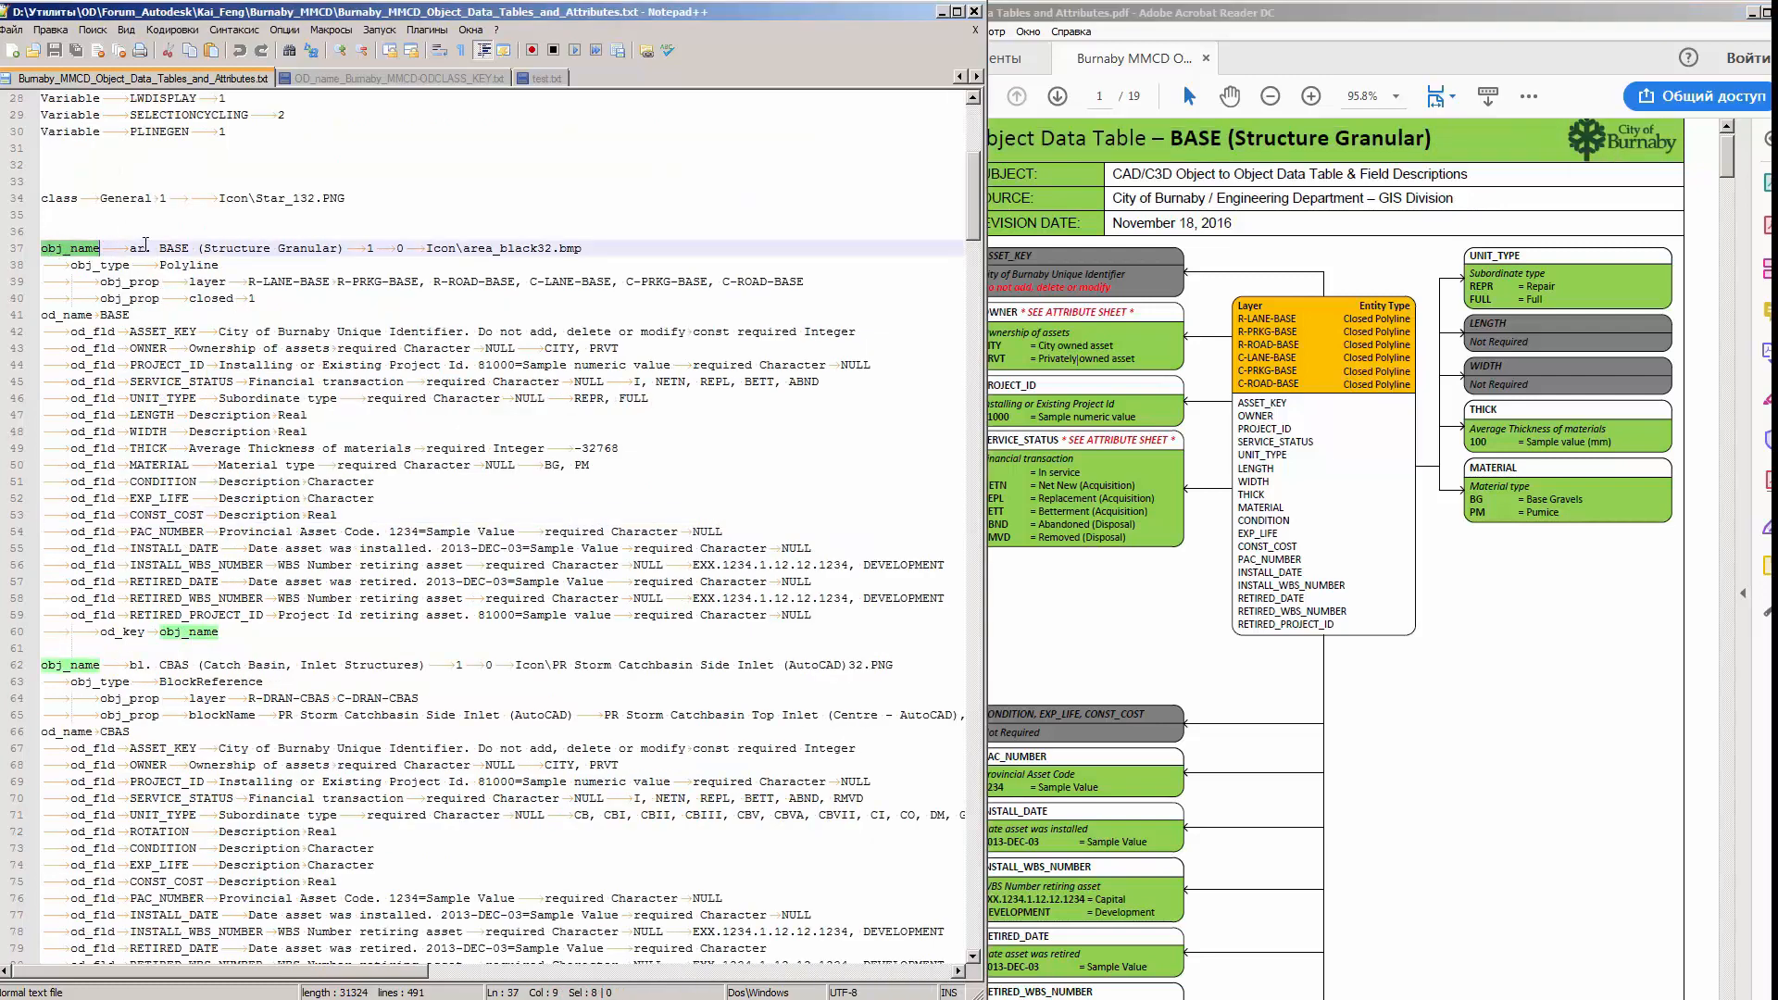
pyautogui.moveTo(180, 247); pyautogui.dragTo(344, 251)
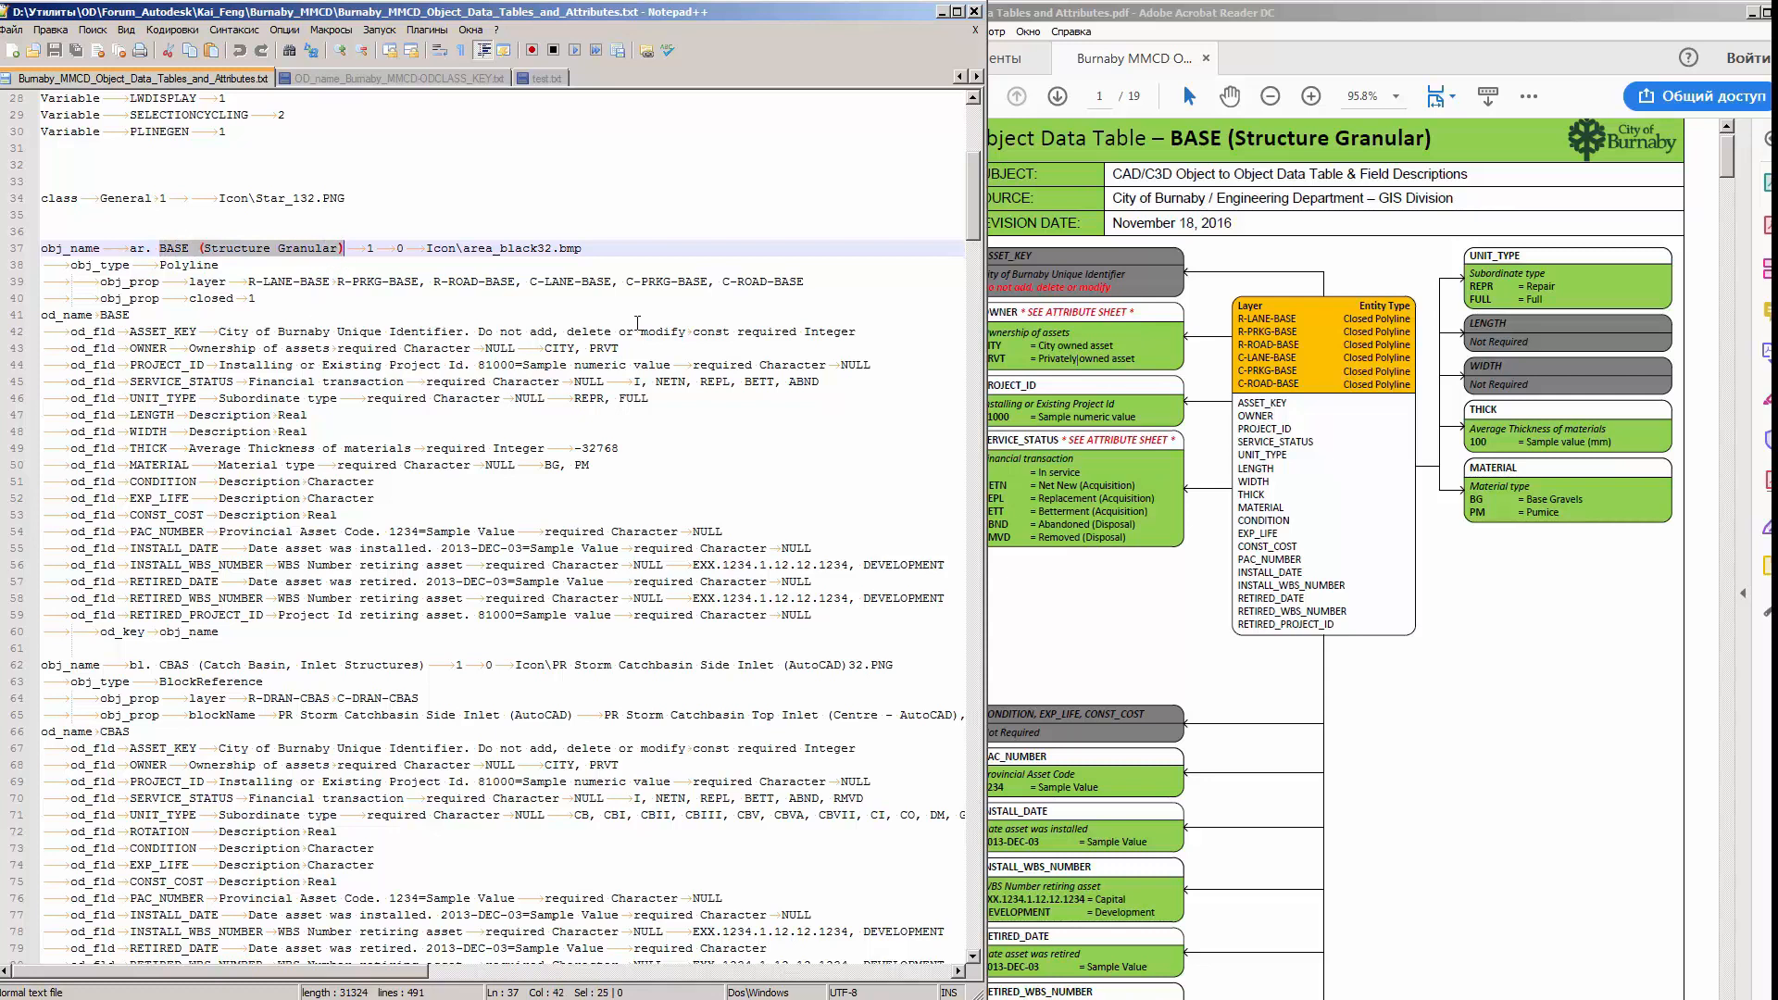
pyautogui.click(1285, 256)
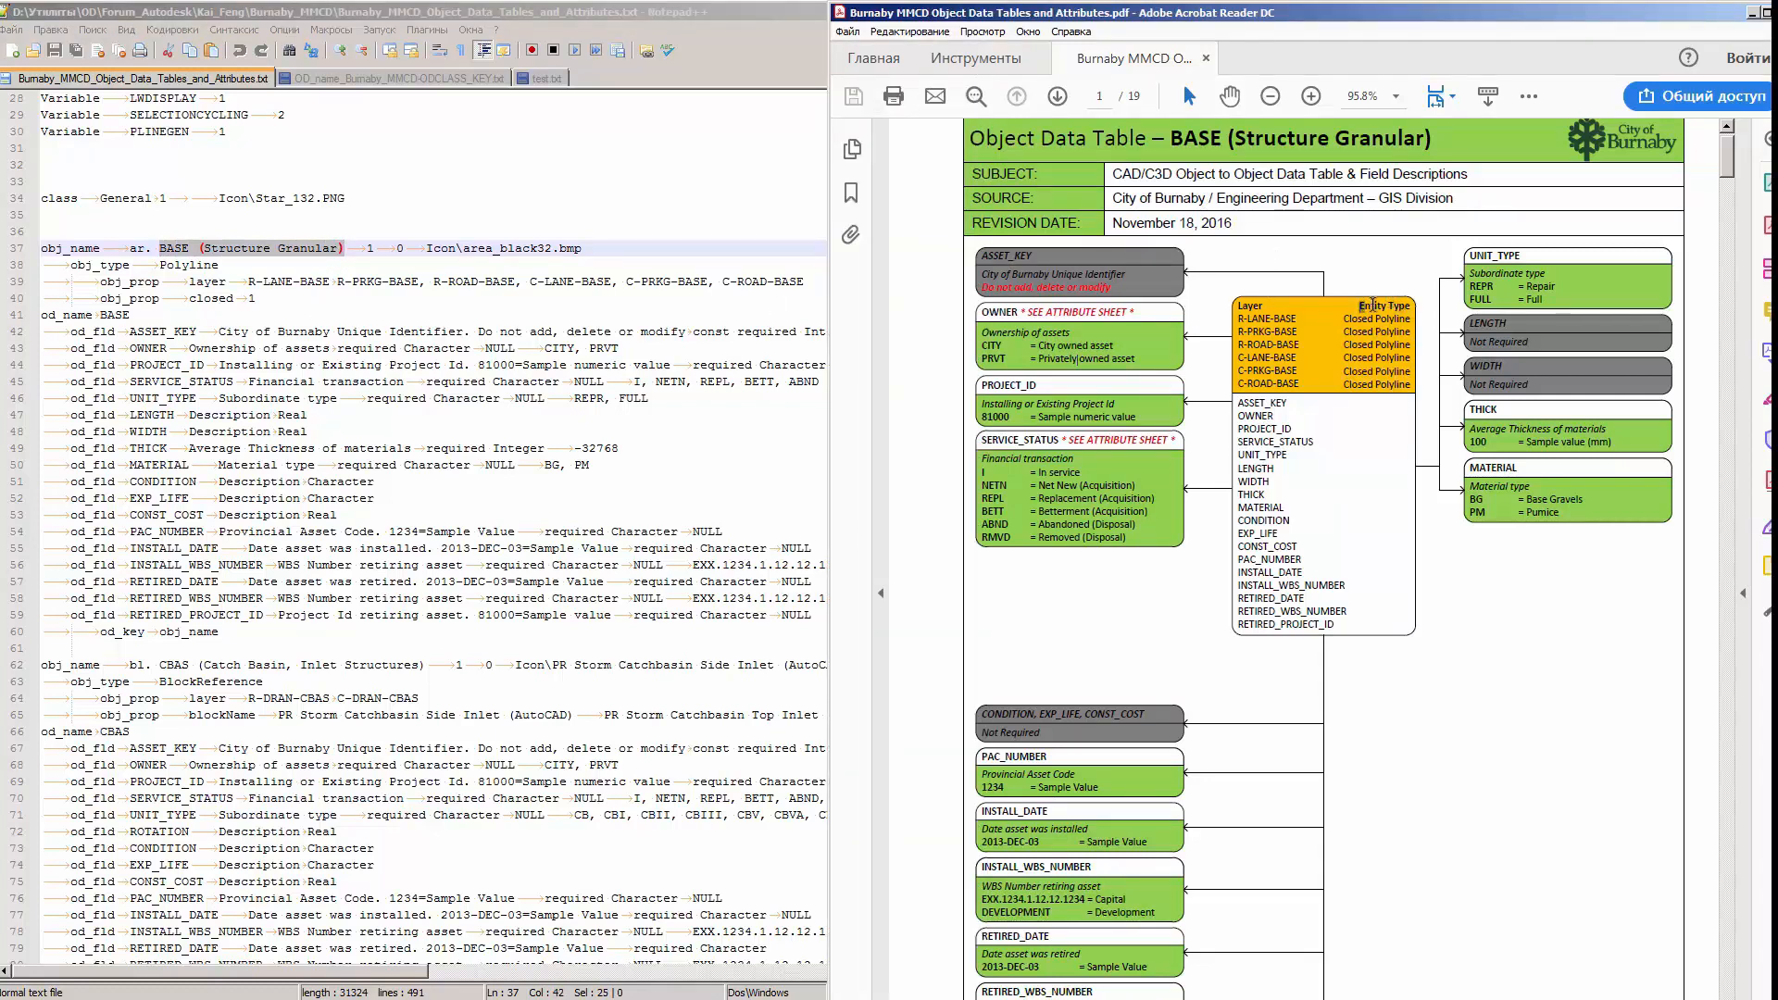
# Step: Compare the Closed Polyline entity type in the PDF's BASE table with the obj_type and closed property lines in the text file
pyautogui.moveTo(1374, 313); pyautogui.dragTo(1414, 309)
pyautogui.click(1399, 317)
pyautogui.doubleClick(182, 264)
pyautogui.doubleClick(213, 299)
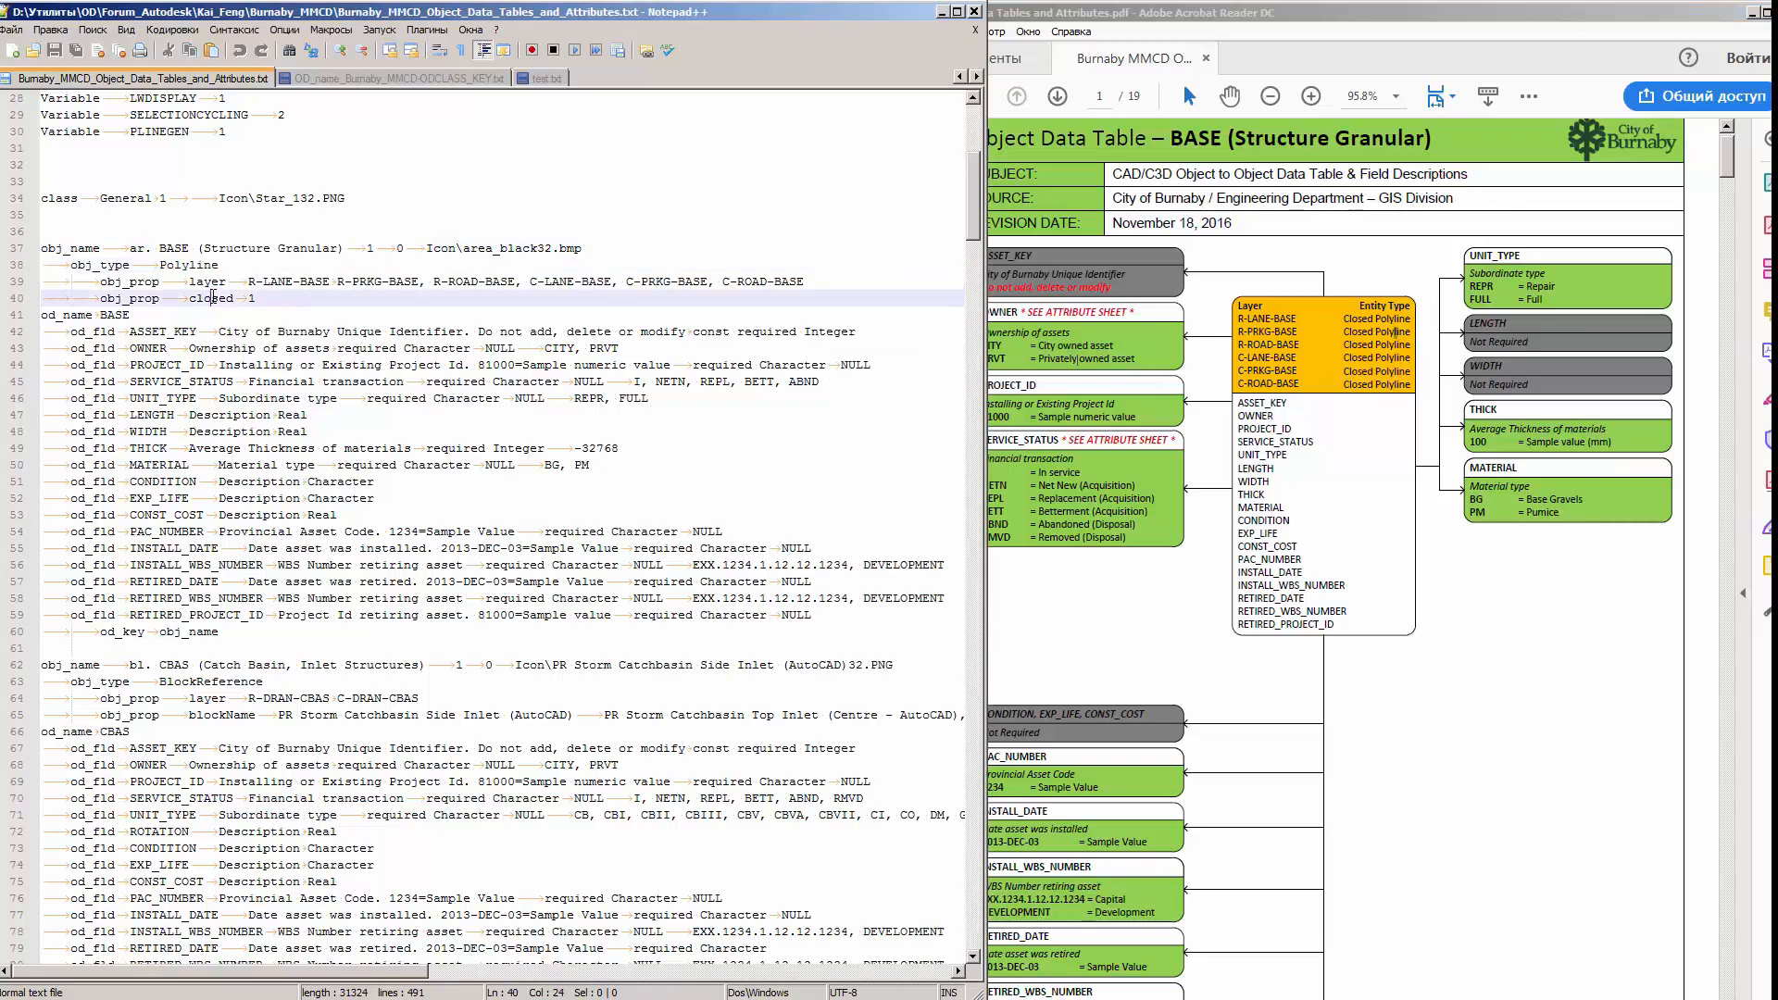
pyautogui.doubleClick(252, 298)
# Step: Compare the layer list in the PDF's BASE table with the layer property line of the BASE object in the text file
pyautogui.click(1269, 346)
pyautogui.moveTo(1237, 305); pyautogui.dragTo(1270, 306)
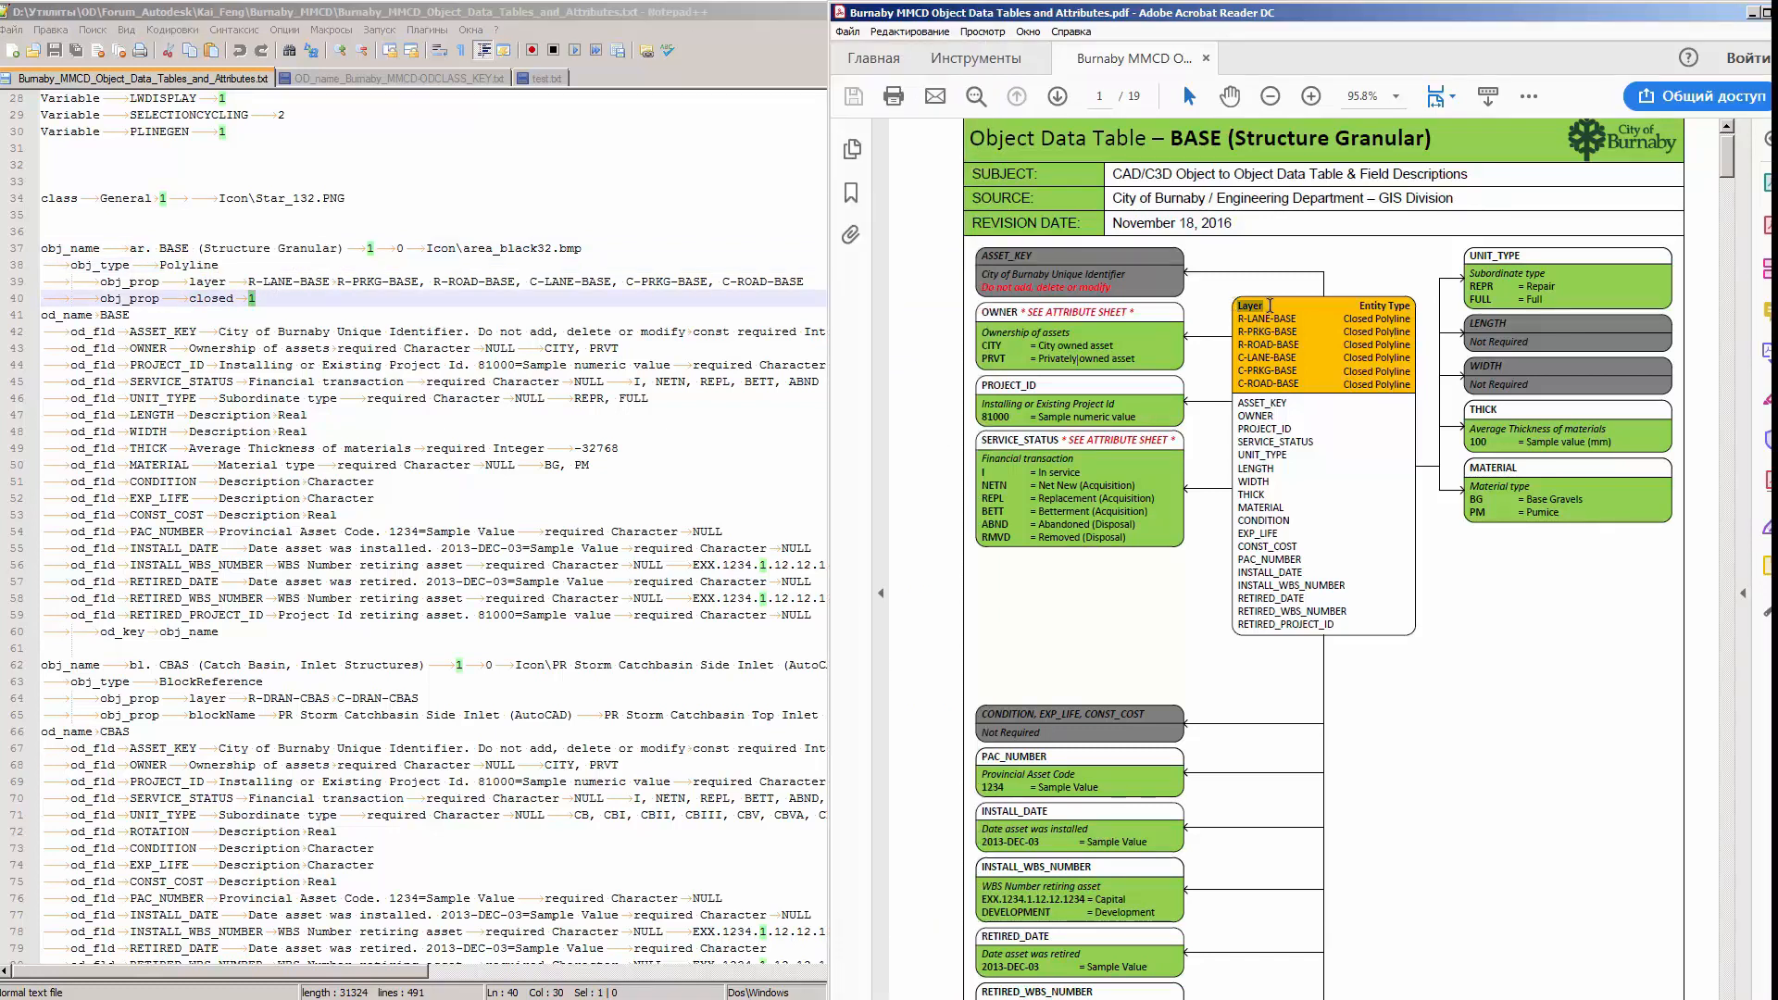
pyautogui.click(1266, 305)
pyautogui.moveTo(248, 281); pyautogui.dragTo(838, 282)
pyautogui.click(479, 298)
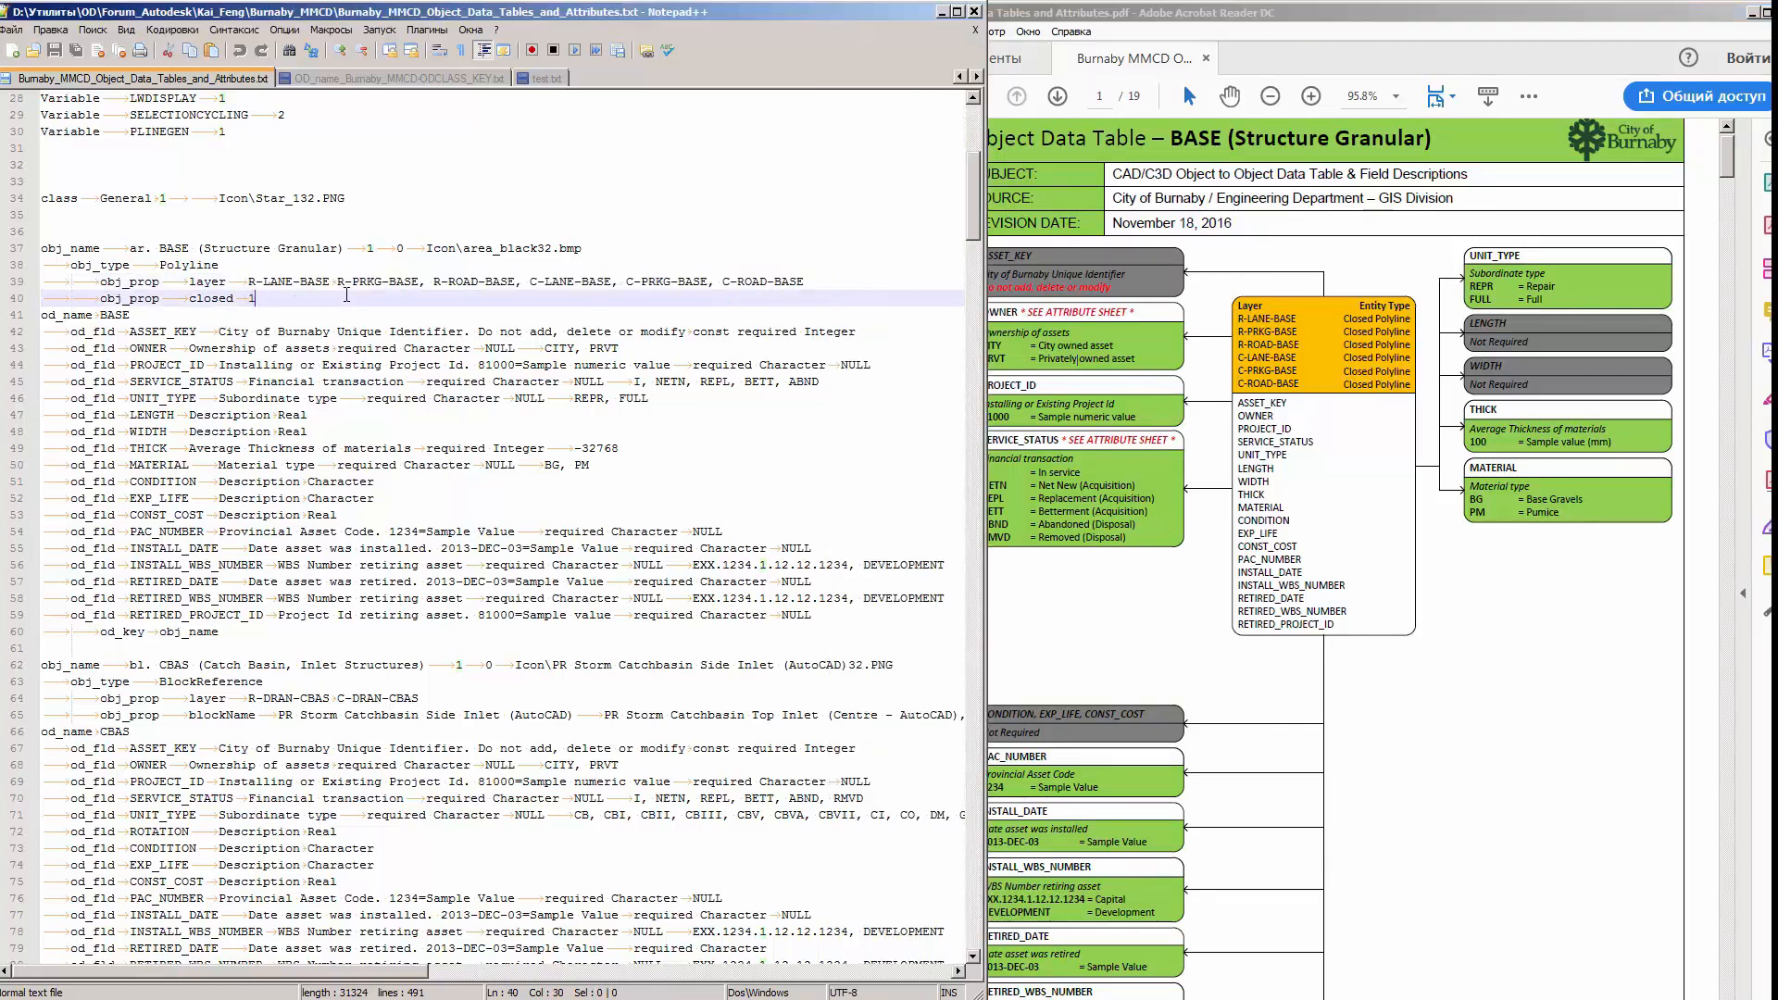
# Step: Match the ASSET_KEY and OWNER fields in the PDF's BASE table with their od_fld lines in the text file
pyautogui.click(1371, 461)
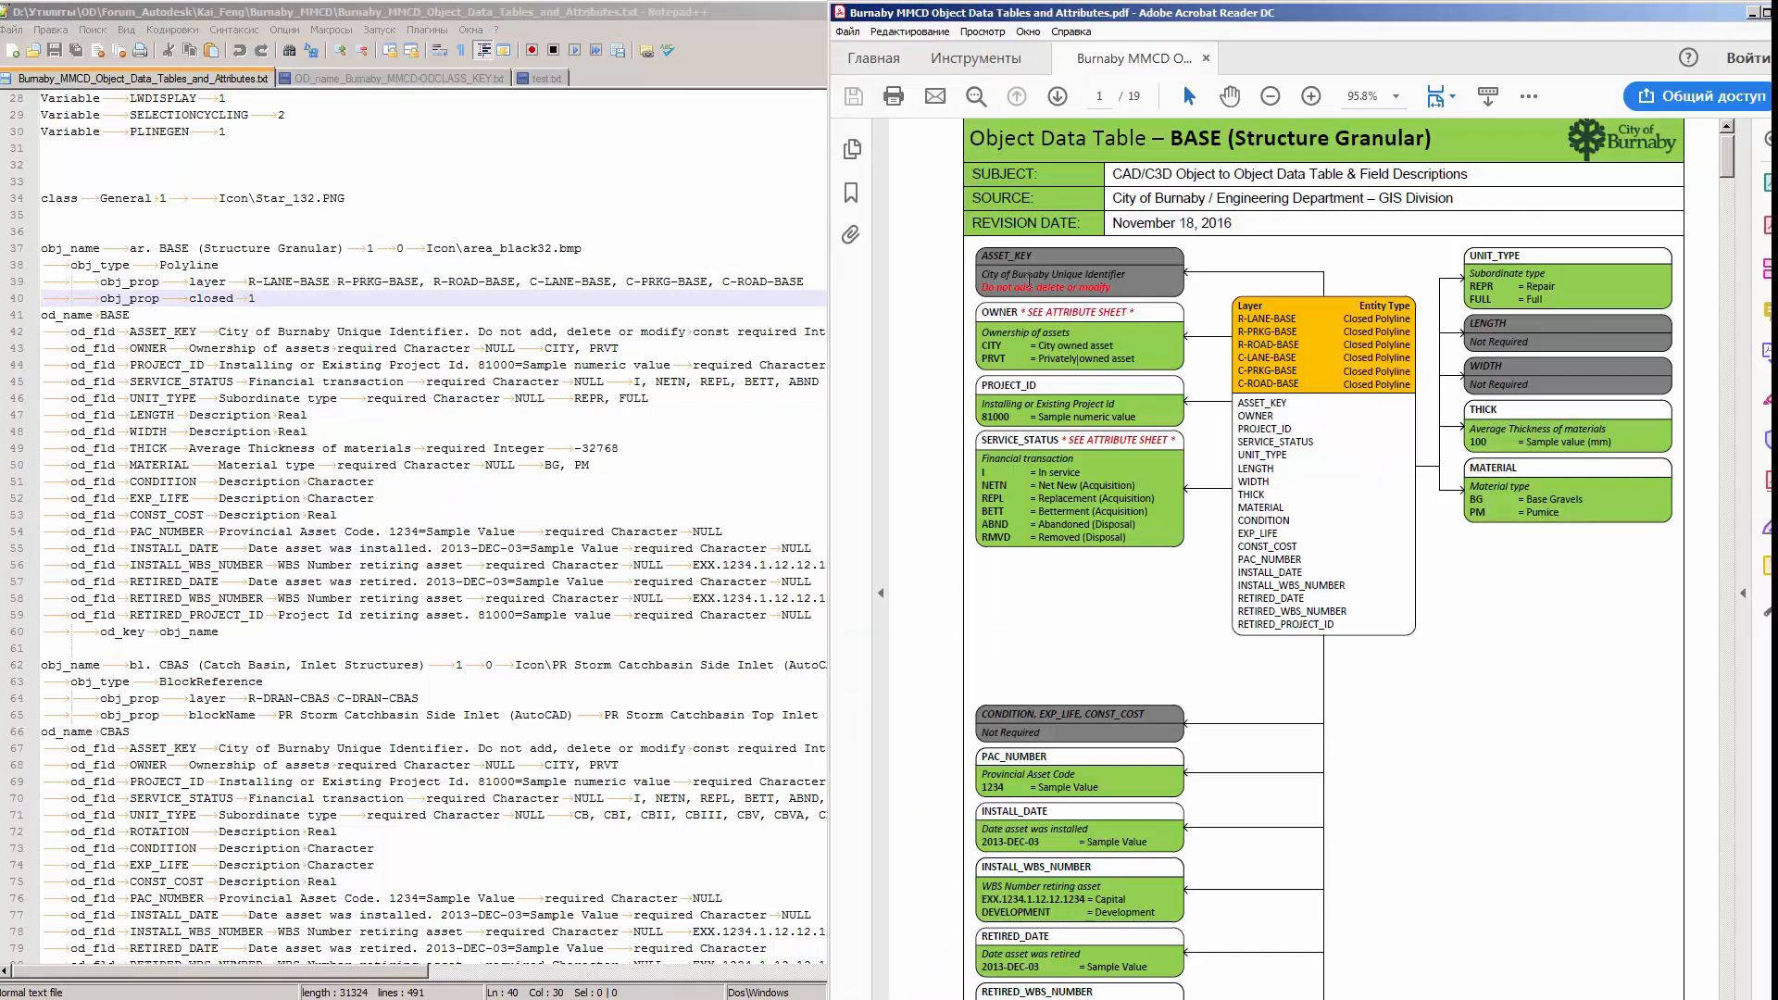
pyautogui.moveTo(978, 257); pyautogui.dragTo(1033, 256)
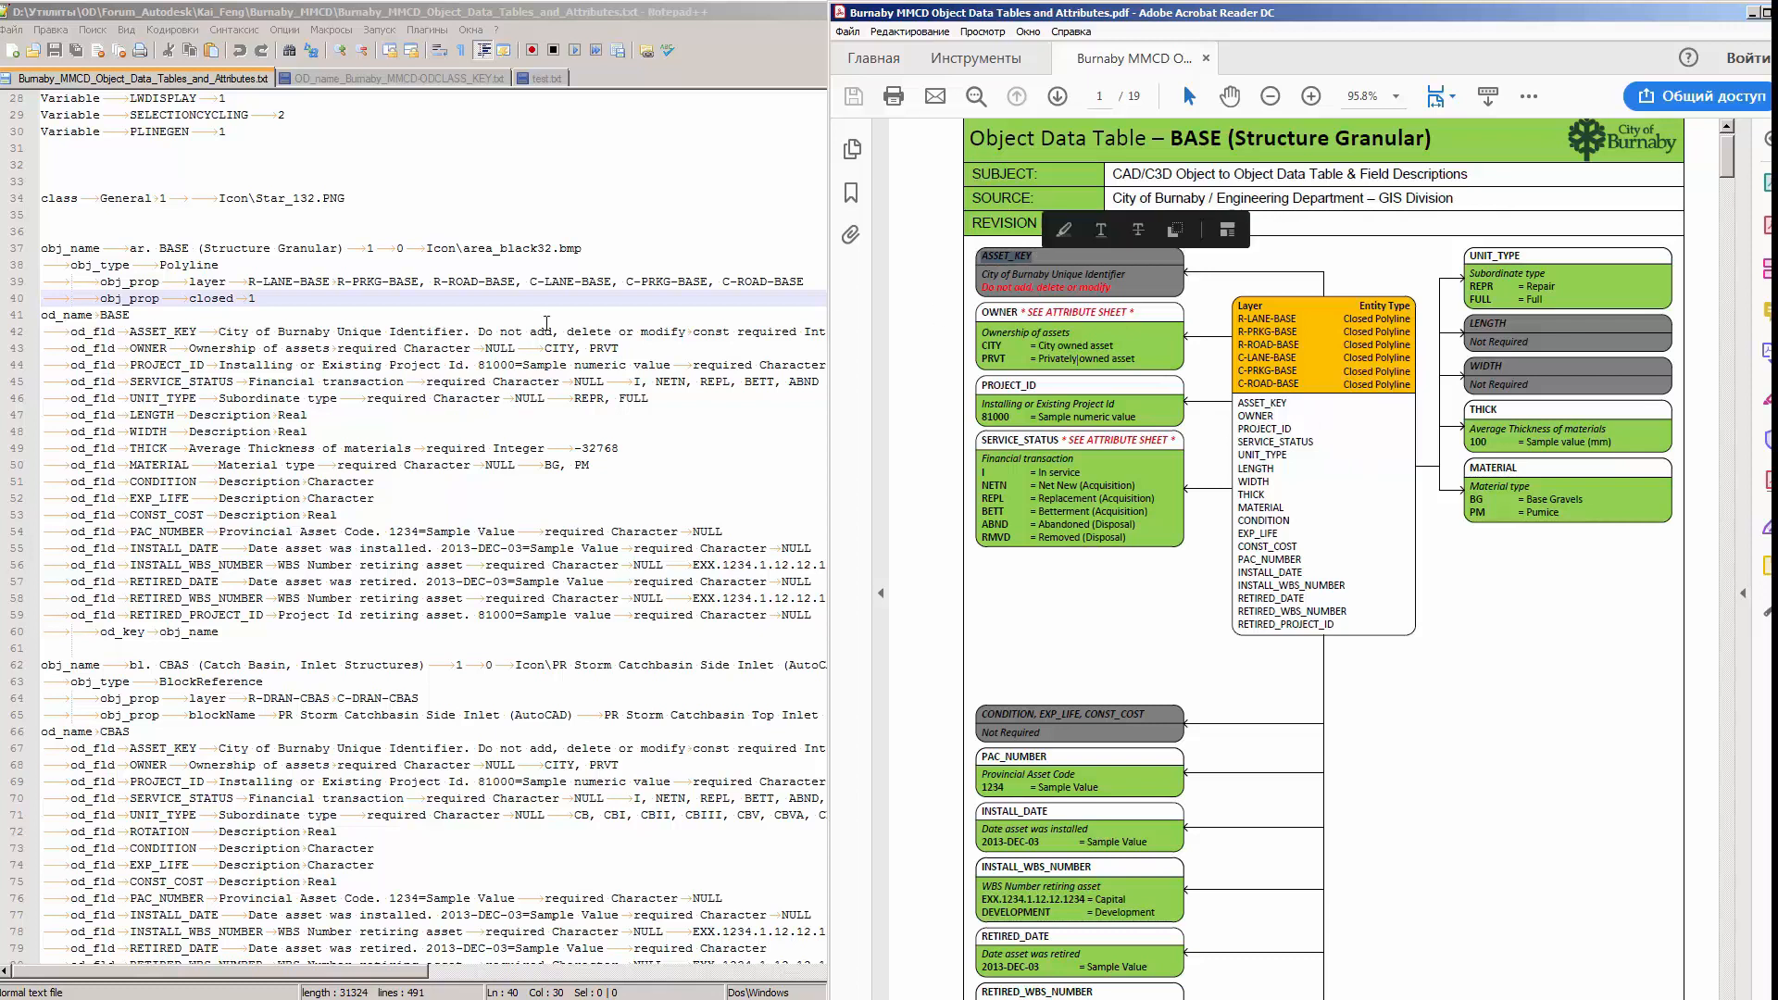
pyautogui.moveTo(130, 331); pyautogui.dragTo(198, 338)
pyautogui.click(1035, 325)
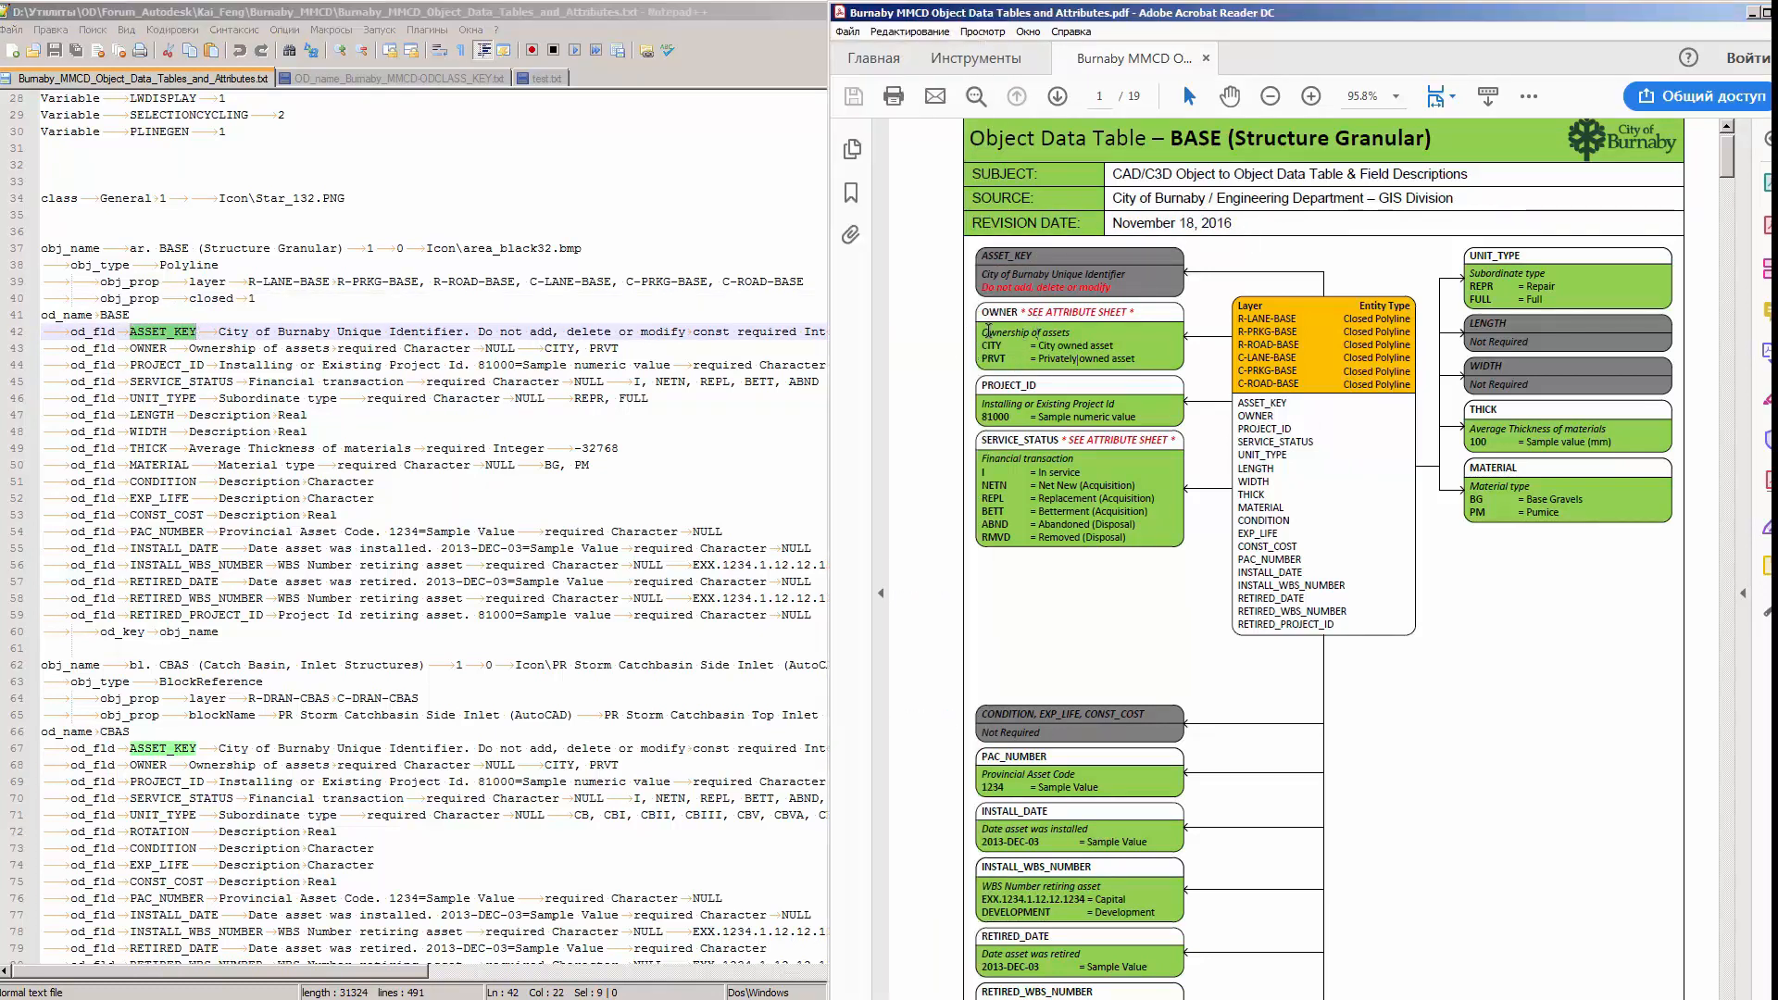
pyautogui.moveTo(982, 312); pyautogui.dragTo(1020, 313)
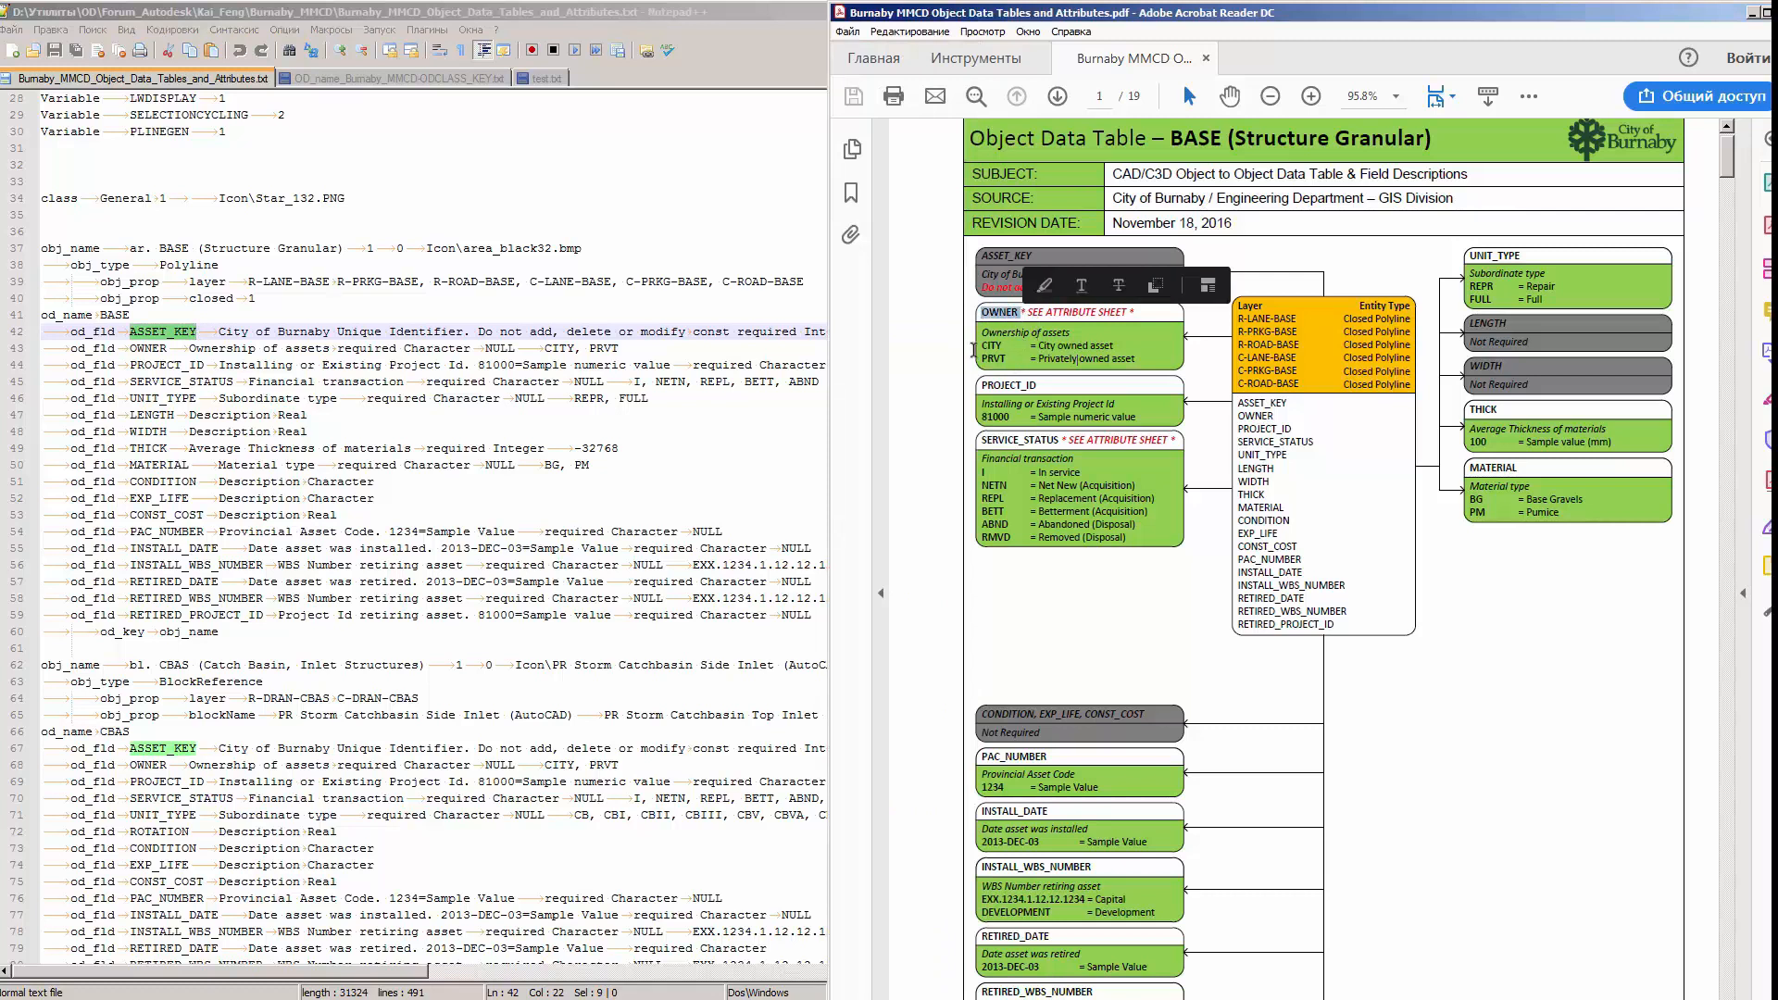
pyautogui.moveTo(130, 348); pyautogui.dragTo(167, 348)
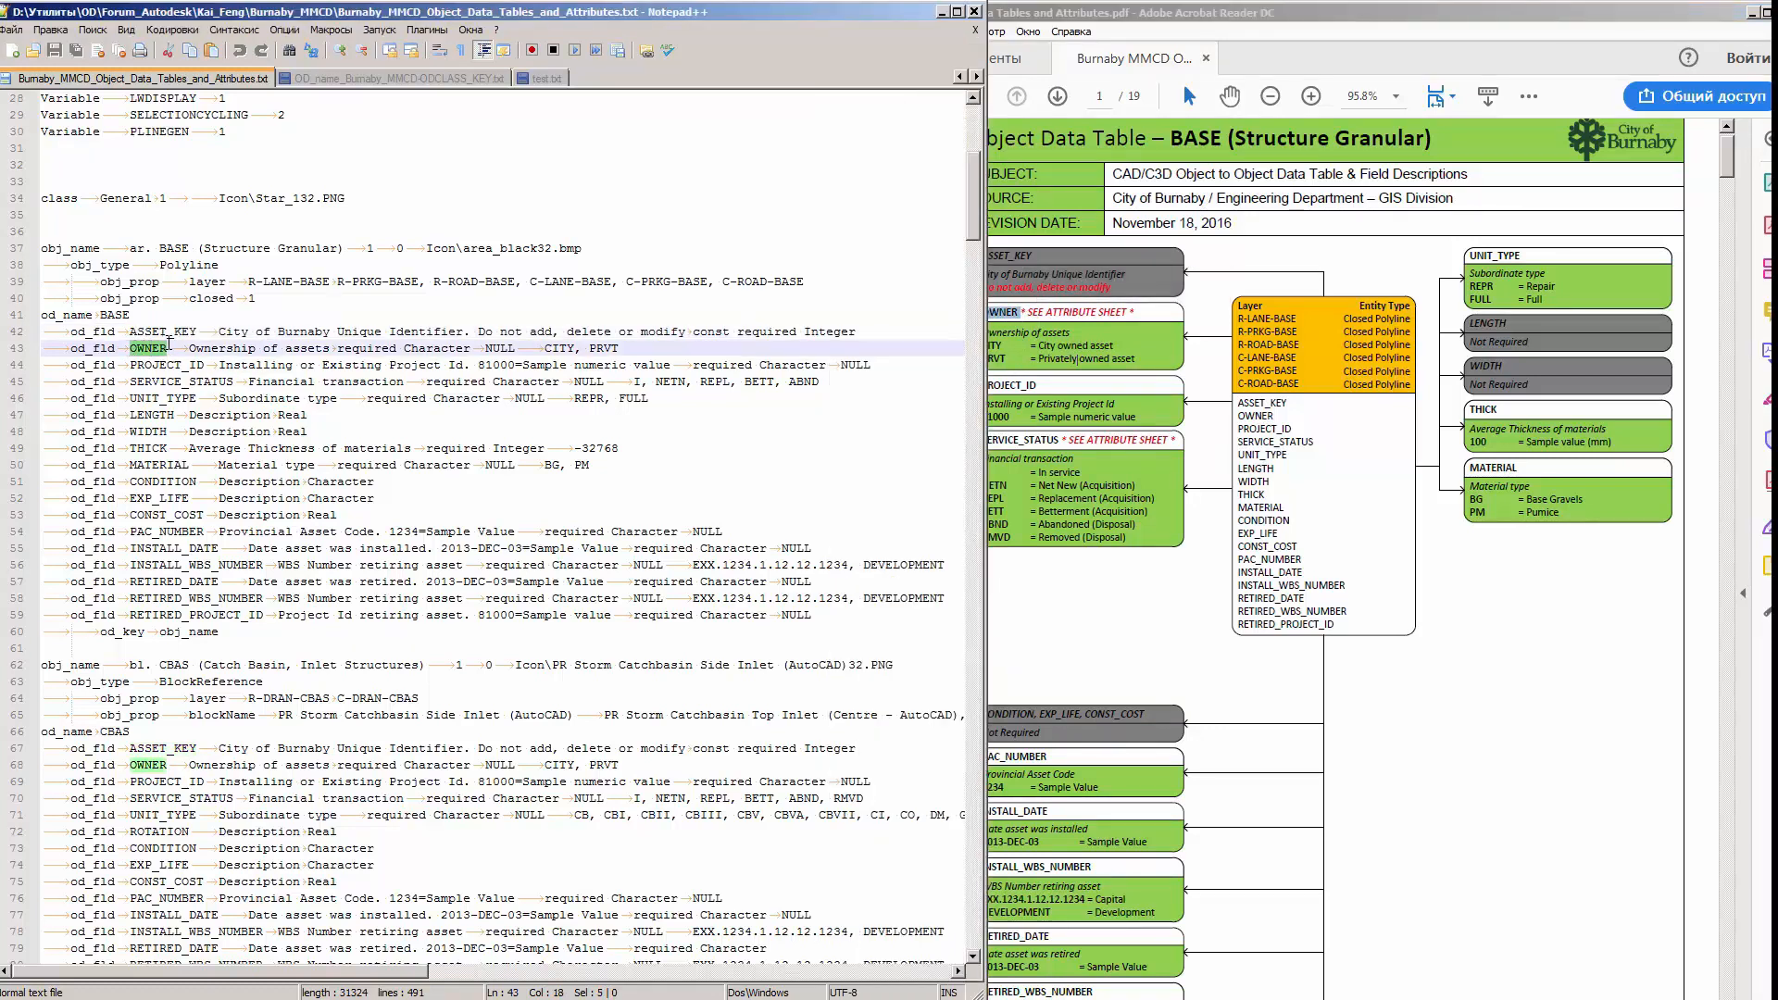
# Step: Compare the allowed OWNER values CITY and PRVT in the PDF with those on the BASE object's OWNER line
pyautogui.click(1004, 347)
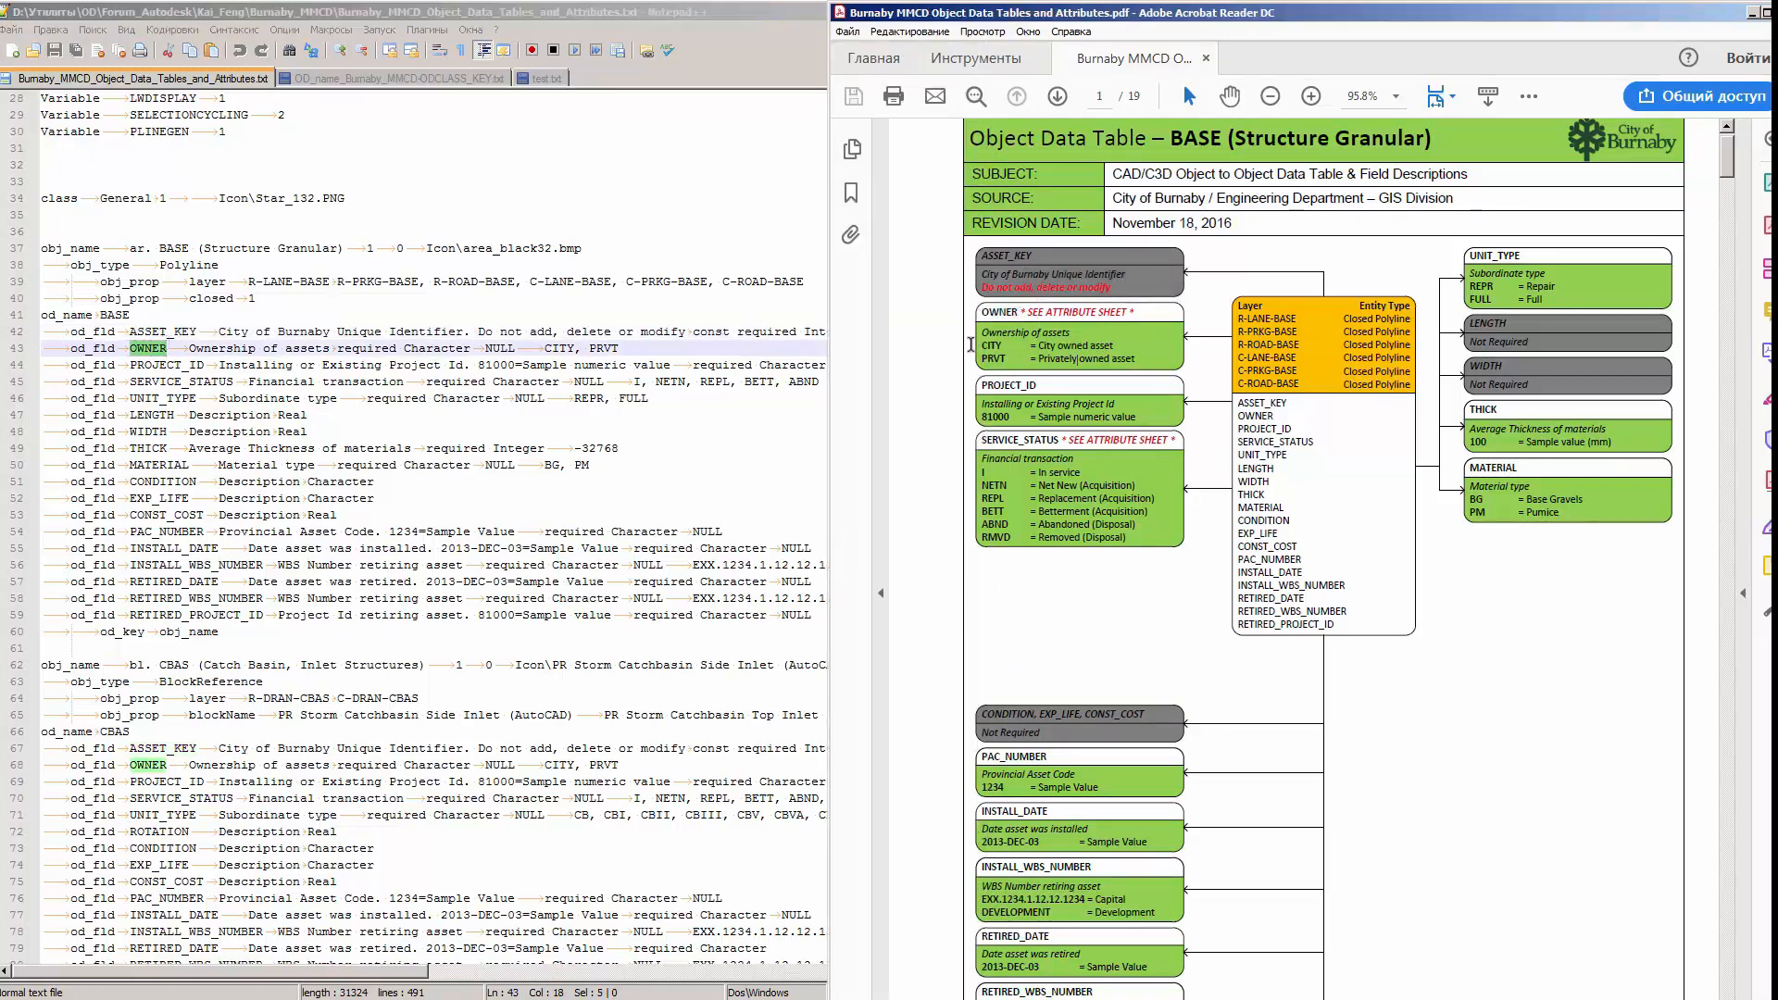
pyautogui.moveTo(981, 346); pyautogui.dragTo(1008, 357)
pyautogui.click(764, 348)
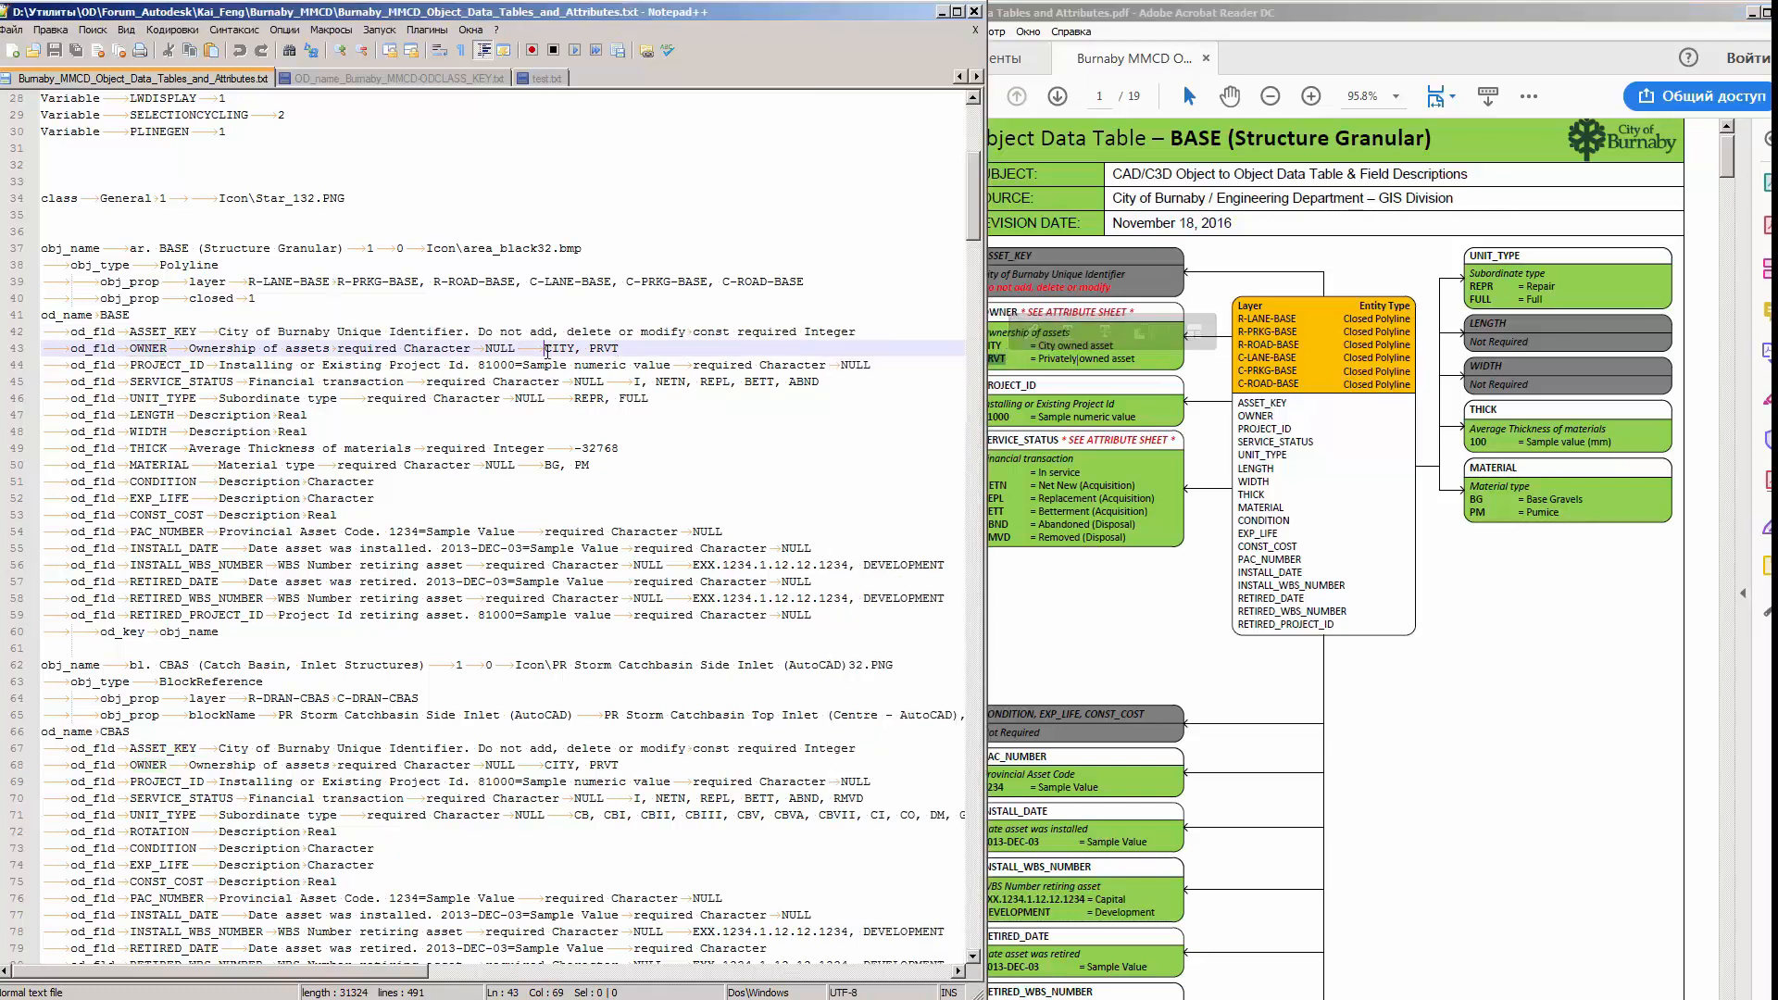
pyautogui.doubleClick(554, 350)
pyautogui.doubleClick(602, 349)
pyautogui.click(662, 350)
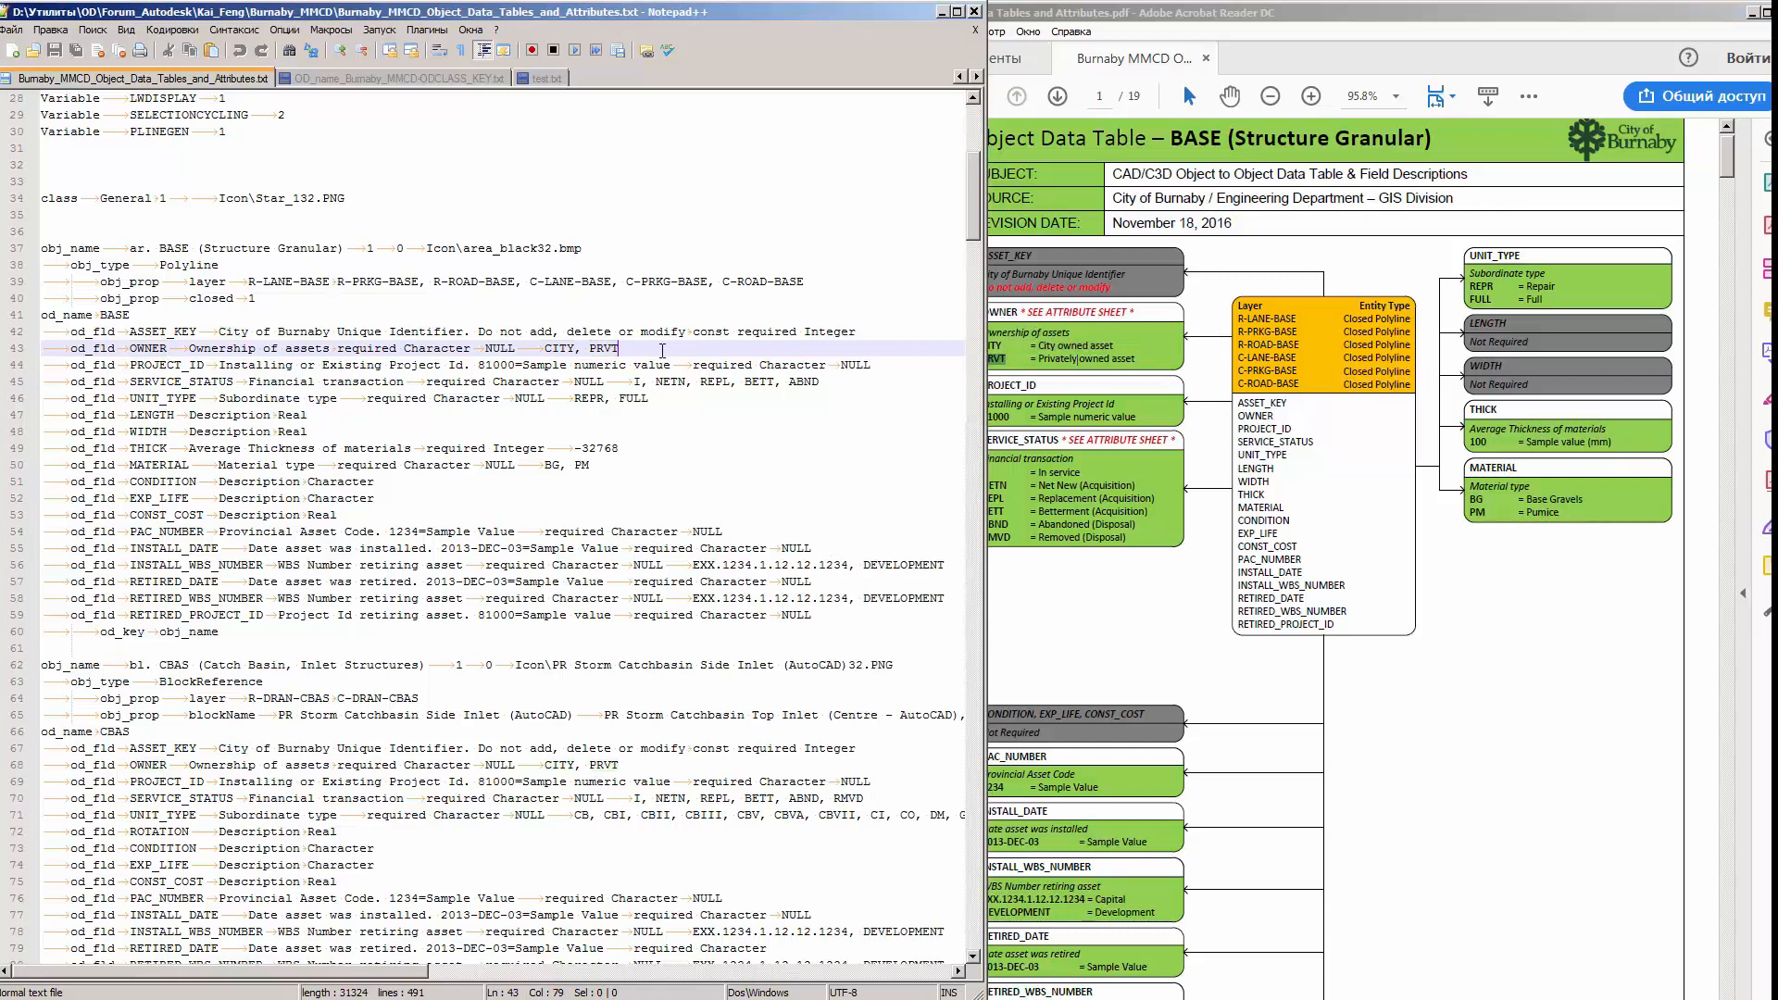
# Step: Find the WWAY (Waterway) table in the PDF and compare it with the WWAY object definition in the text file
pyautogui.click(1409, 727)
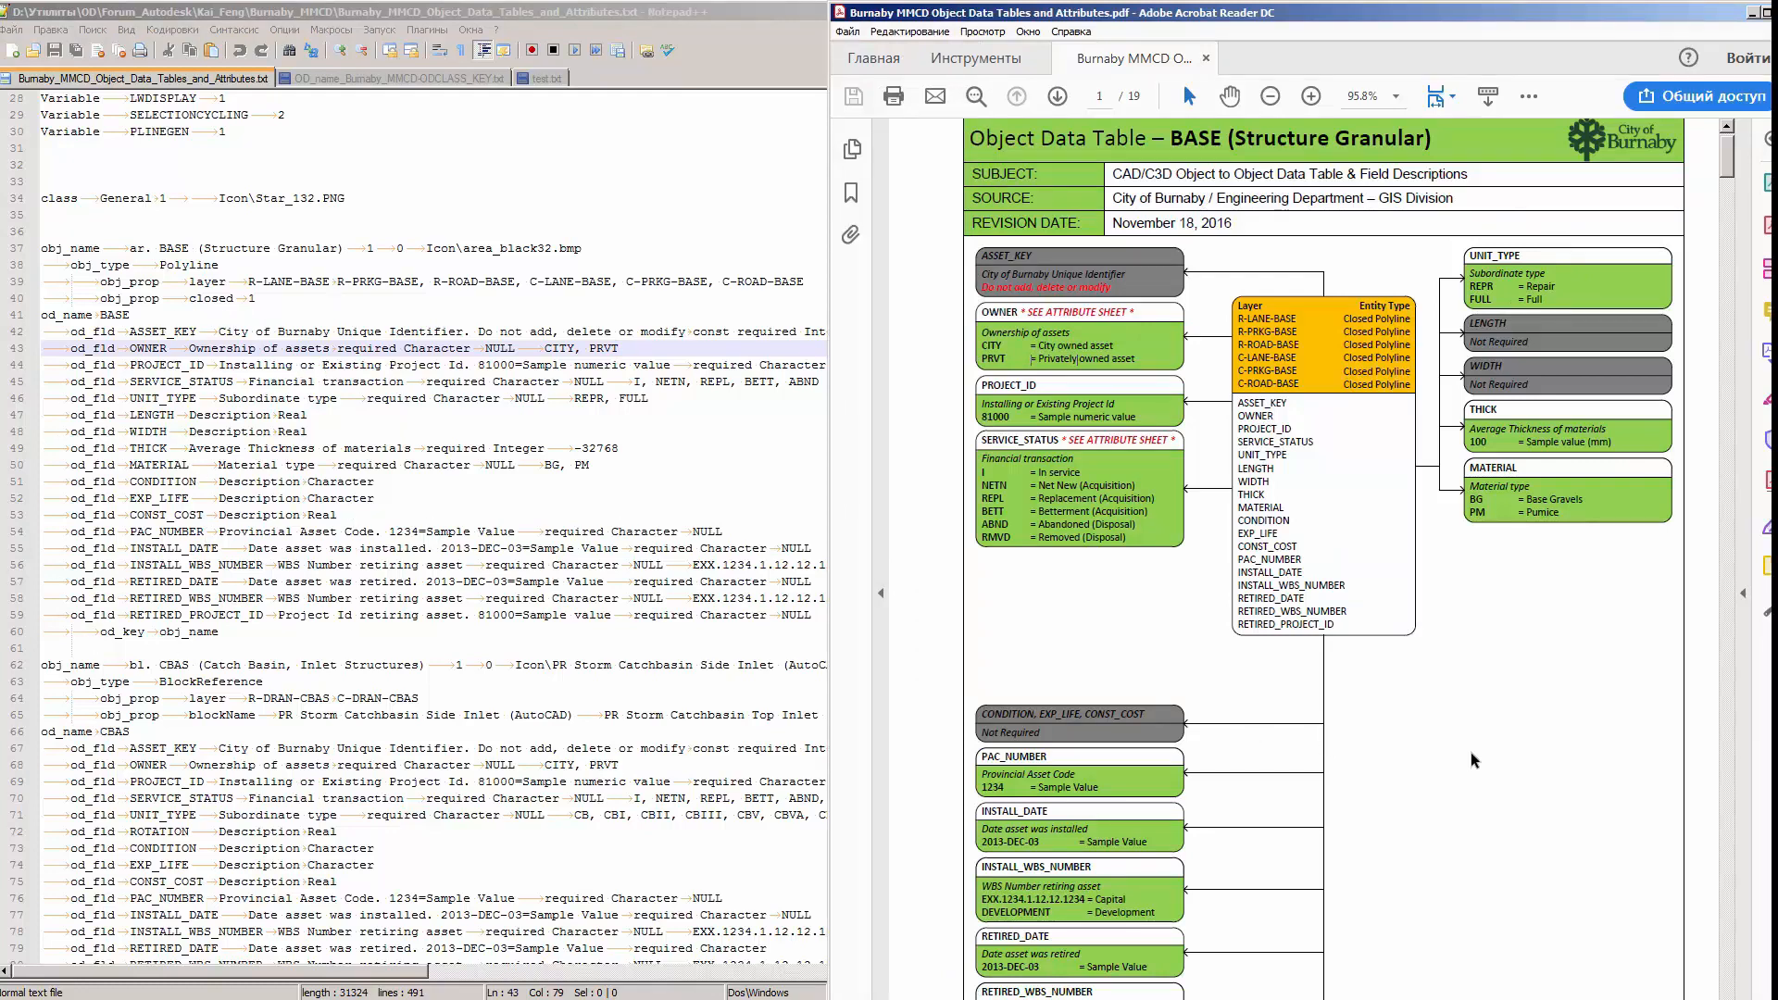
pyautogui.scroll(-20, 1276, 360)
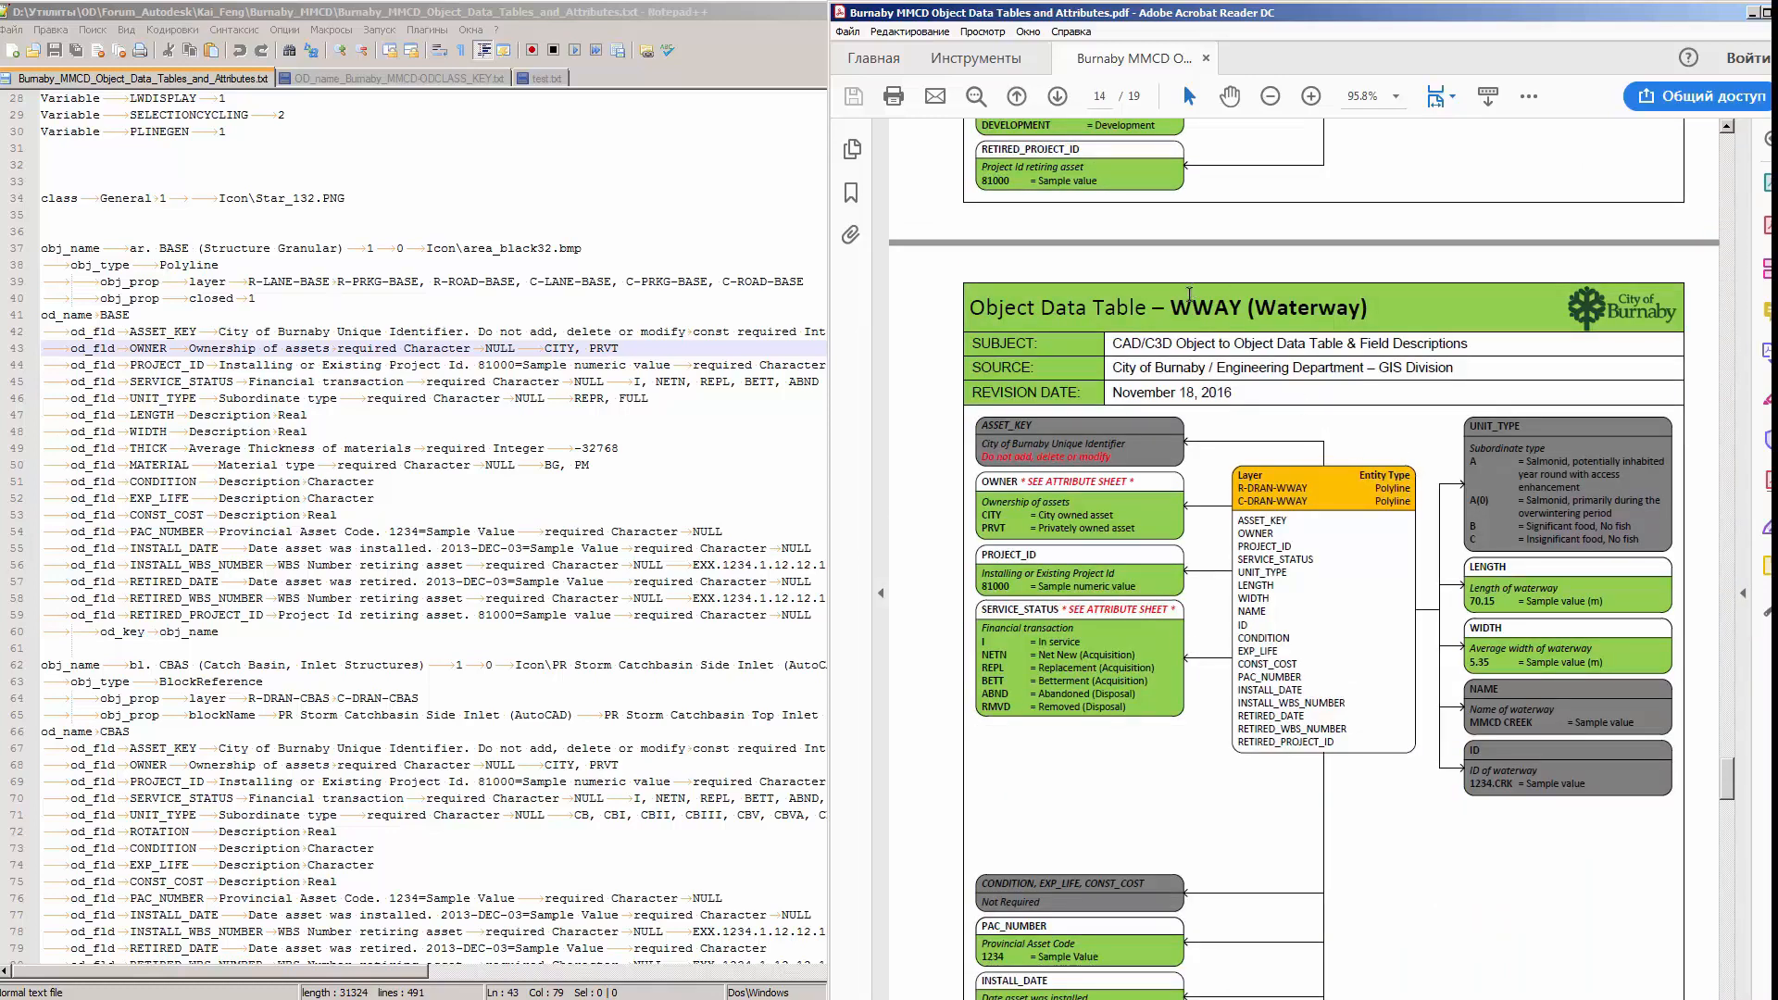
pyautogui.moveTo(1172, 305); pyautogui.dragTo(1245, 309)
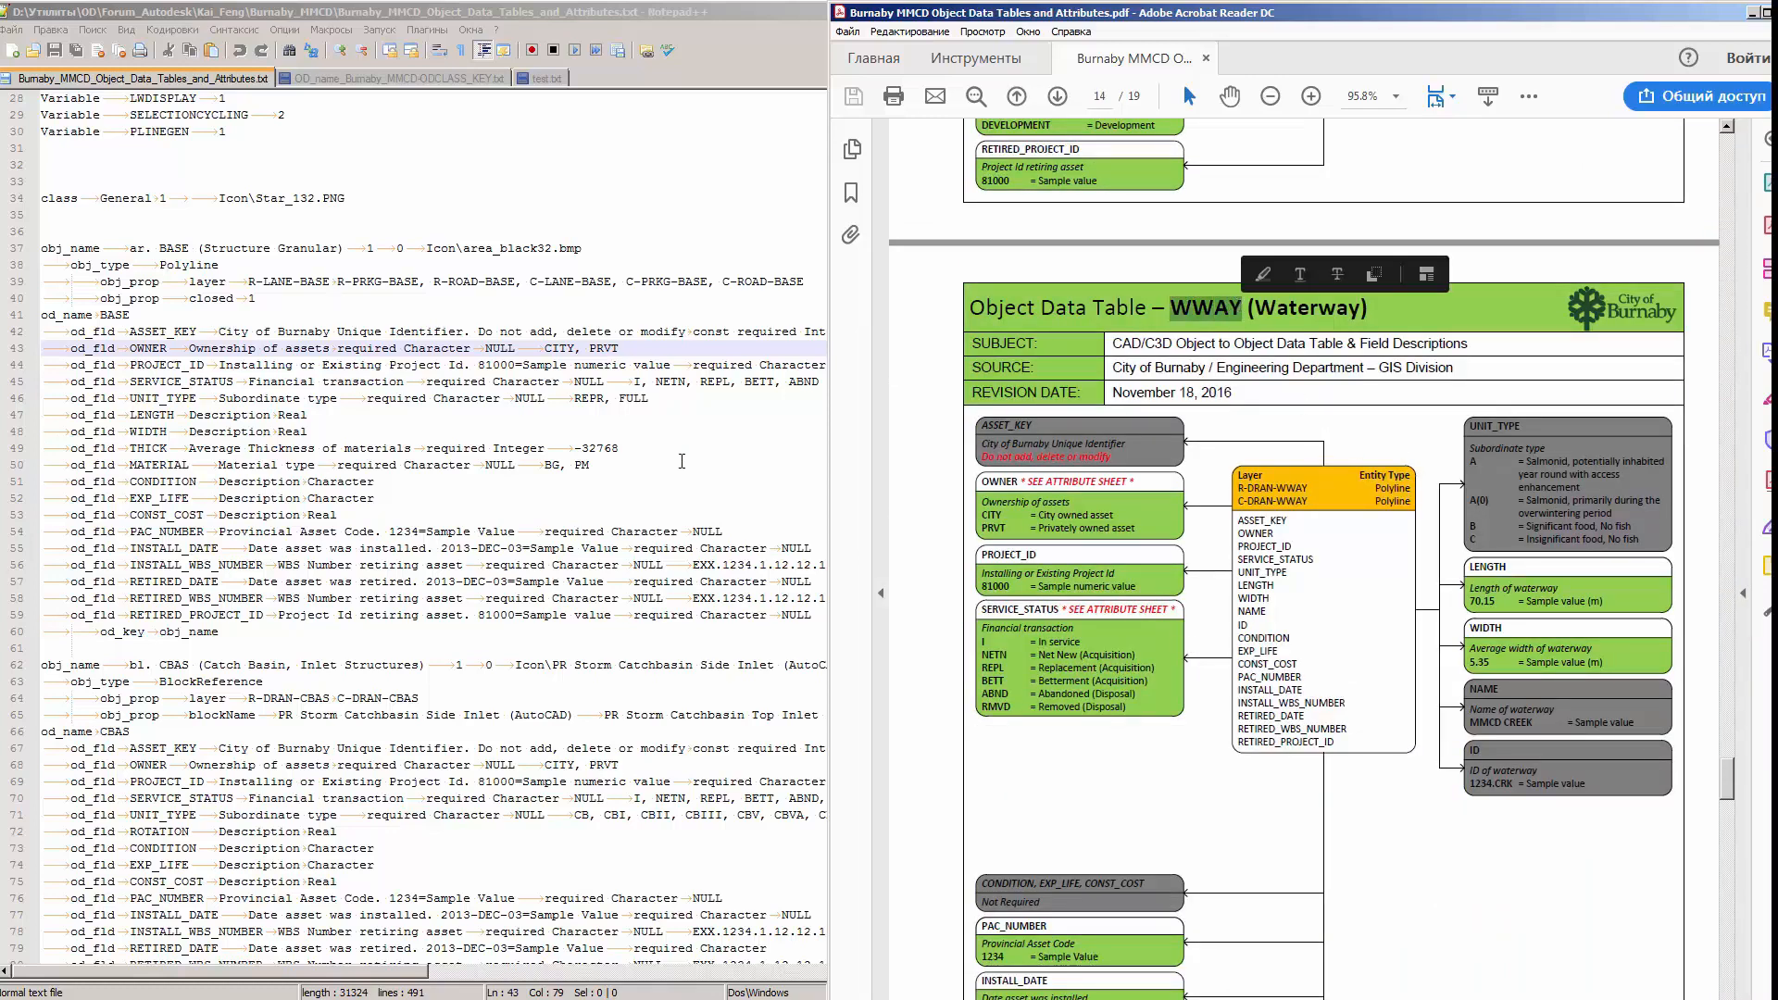
pyautogui.click(797, 465)
pyautogui.moveTo(971, 212); pyautogui.dragTo(994, 813)
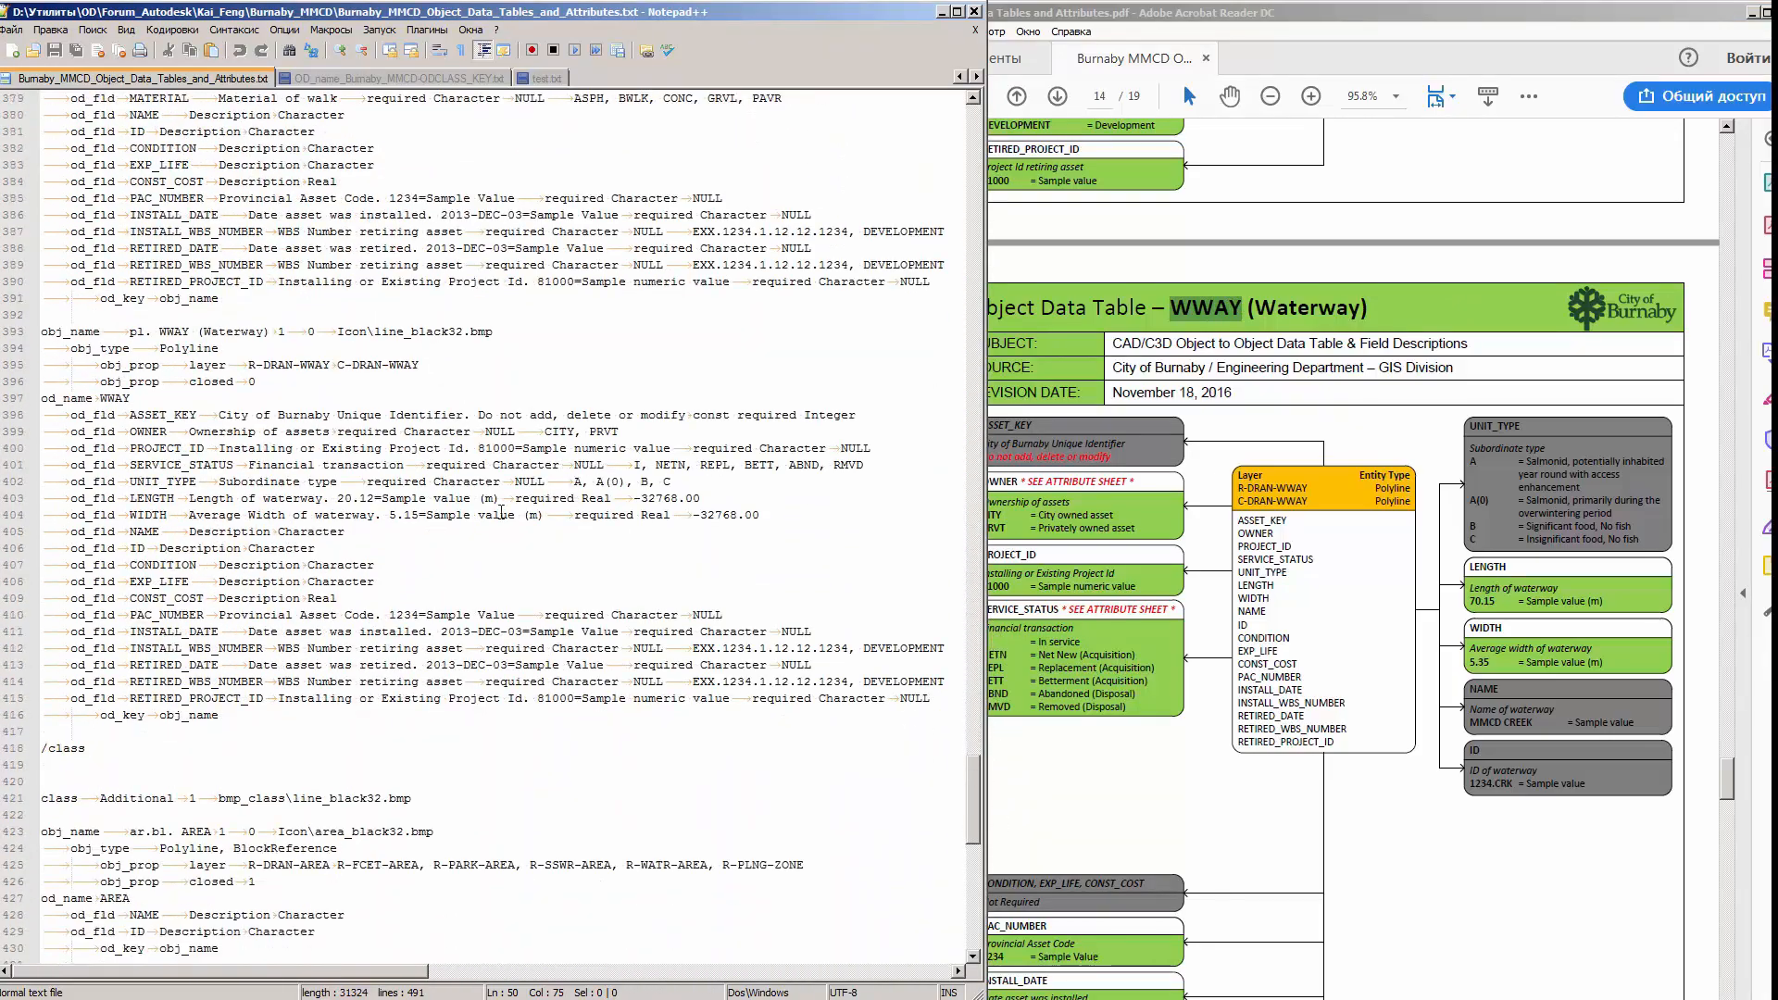
pyautogui.doubleClick(174, 332)
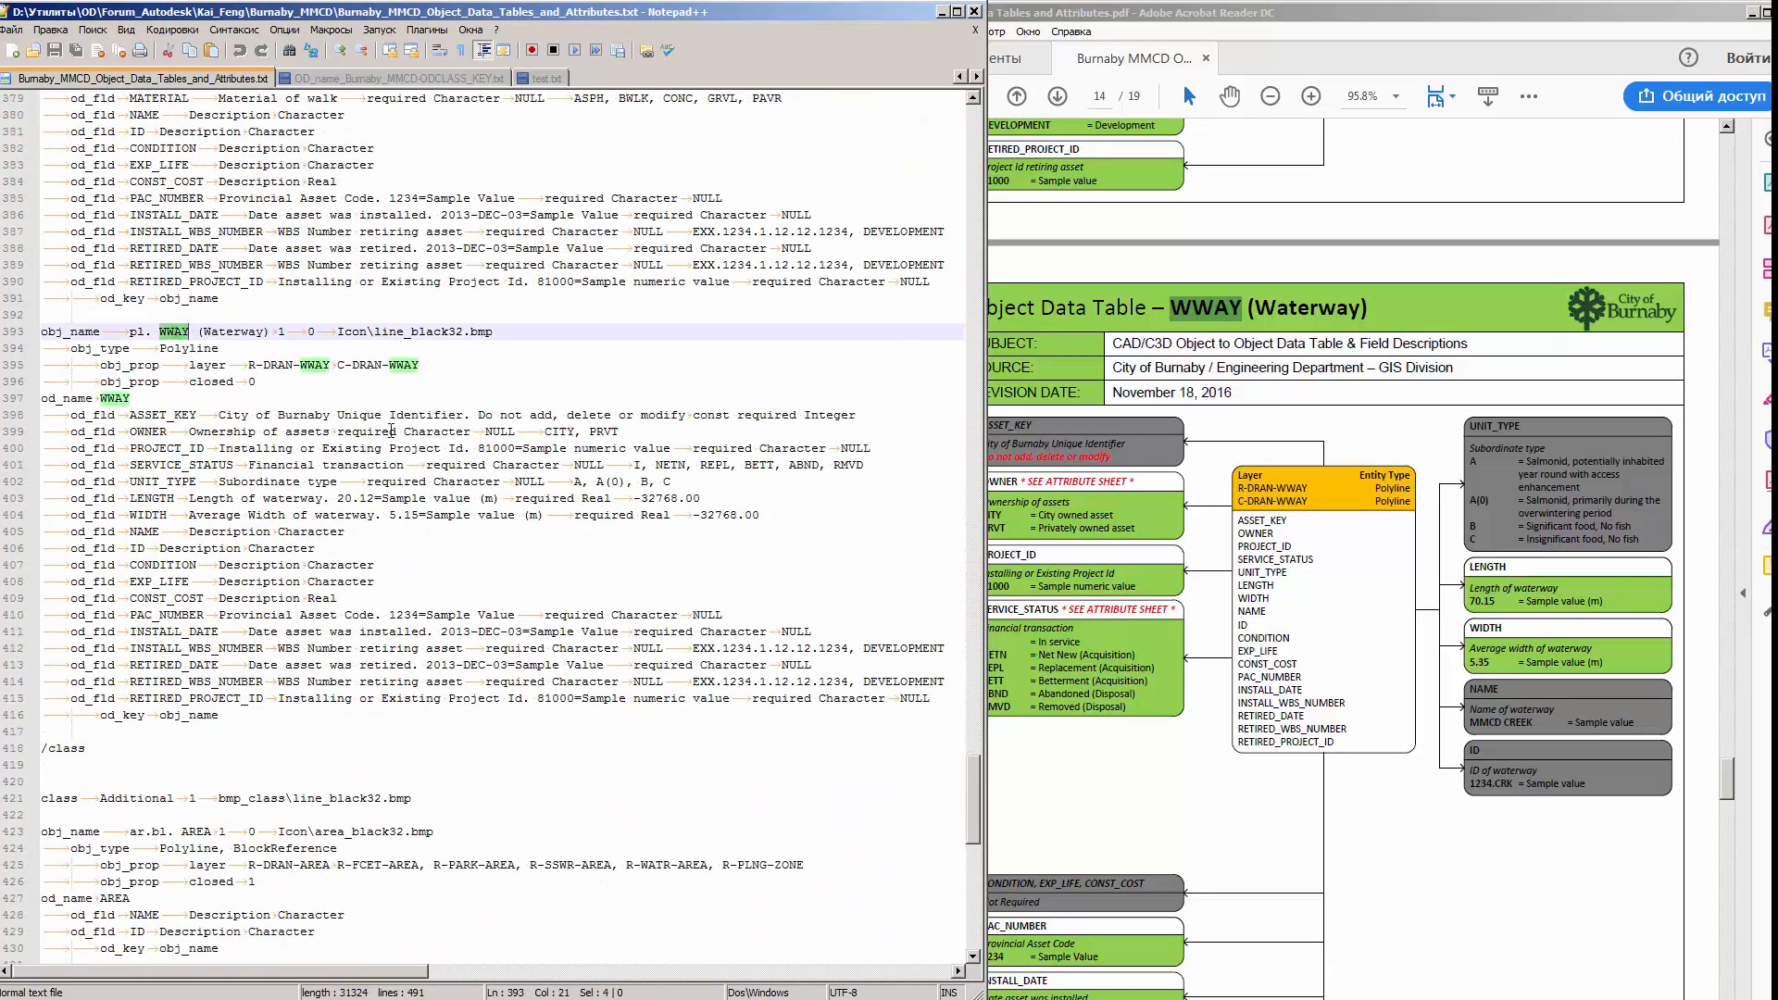
pyautogui.click(1345, 585)
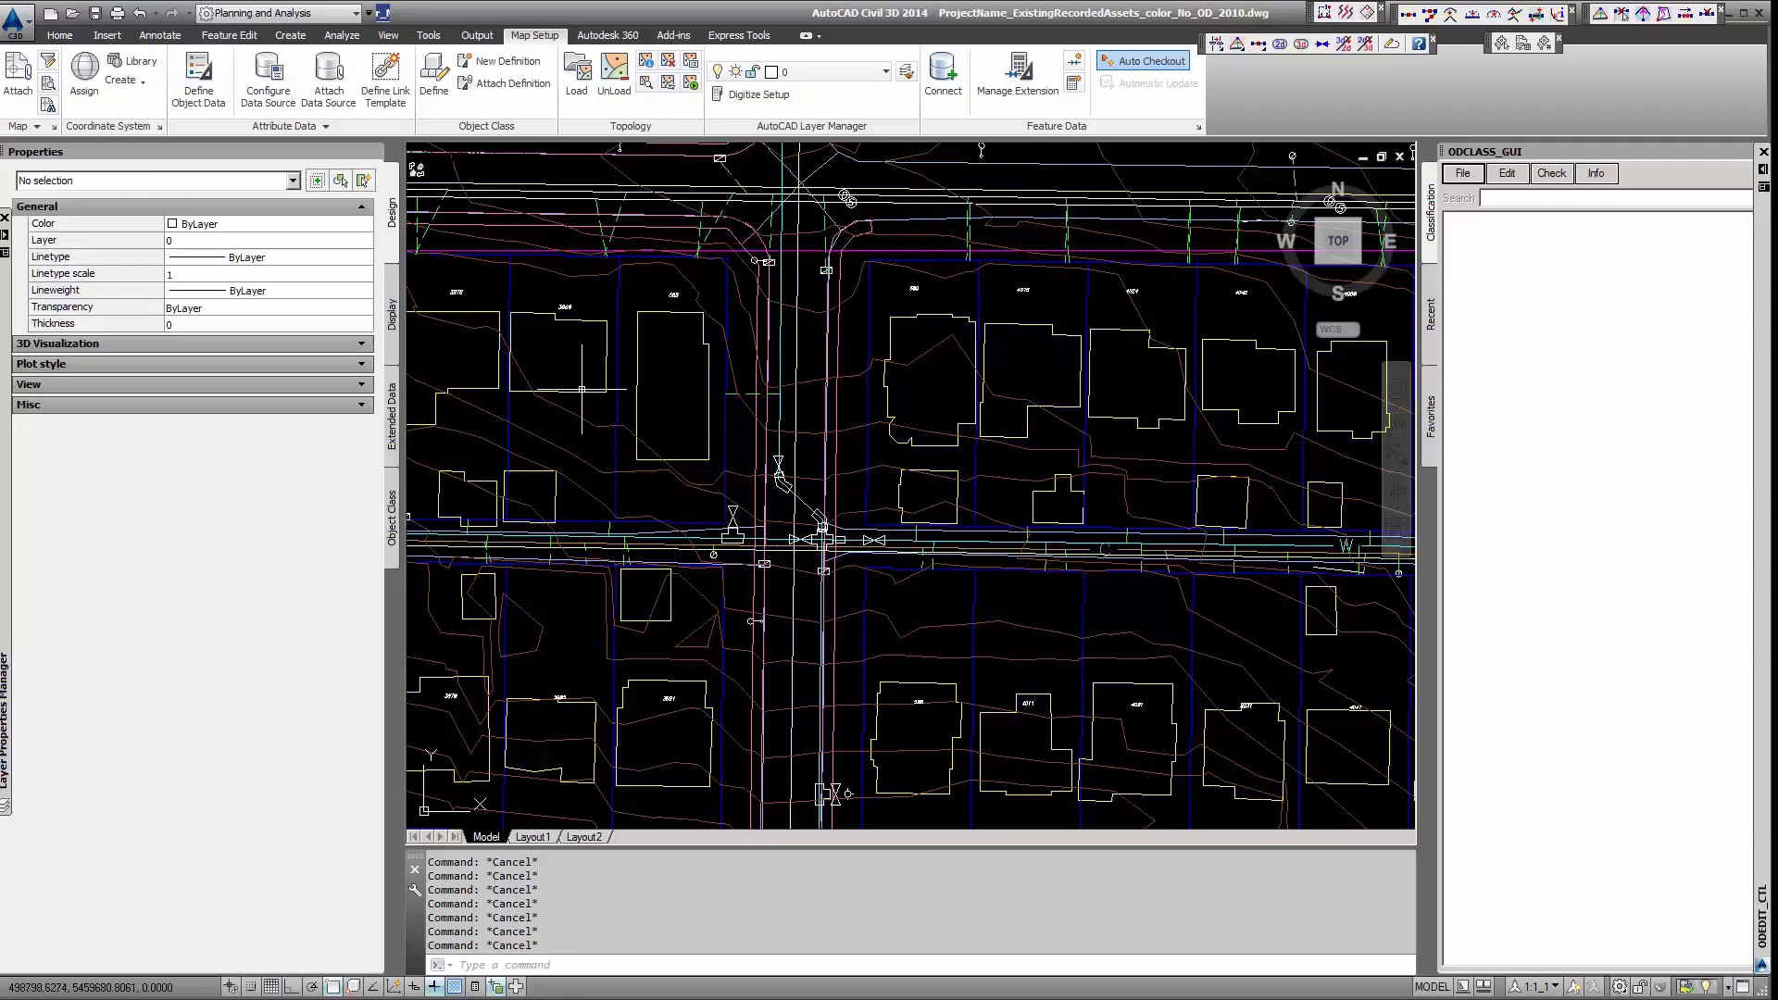
# Step: Examine the properties of a yellow building outline and a cyan water pipe in the ProjectName_ExistingRecordedAssets_color_No_OD_2010.dwg drawing
pyautogui.click(709, 449)
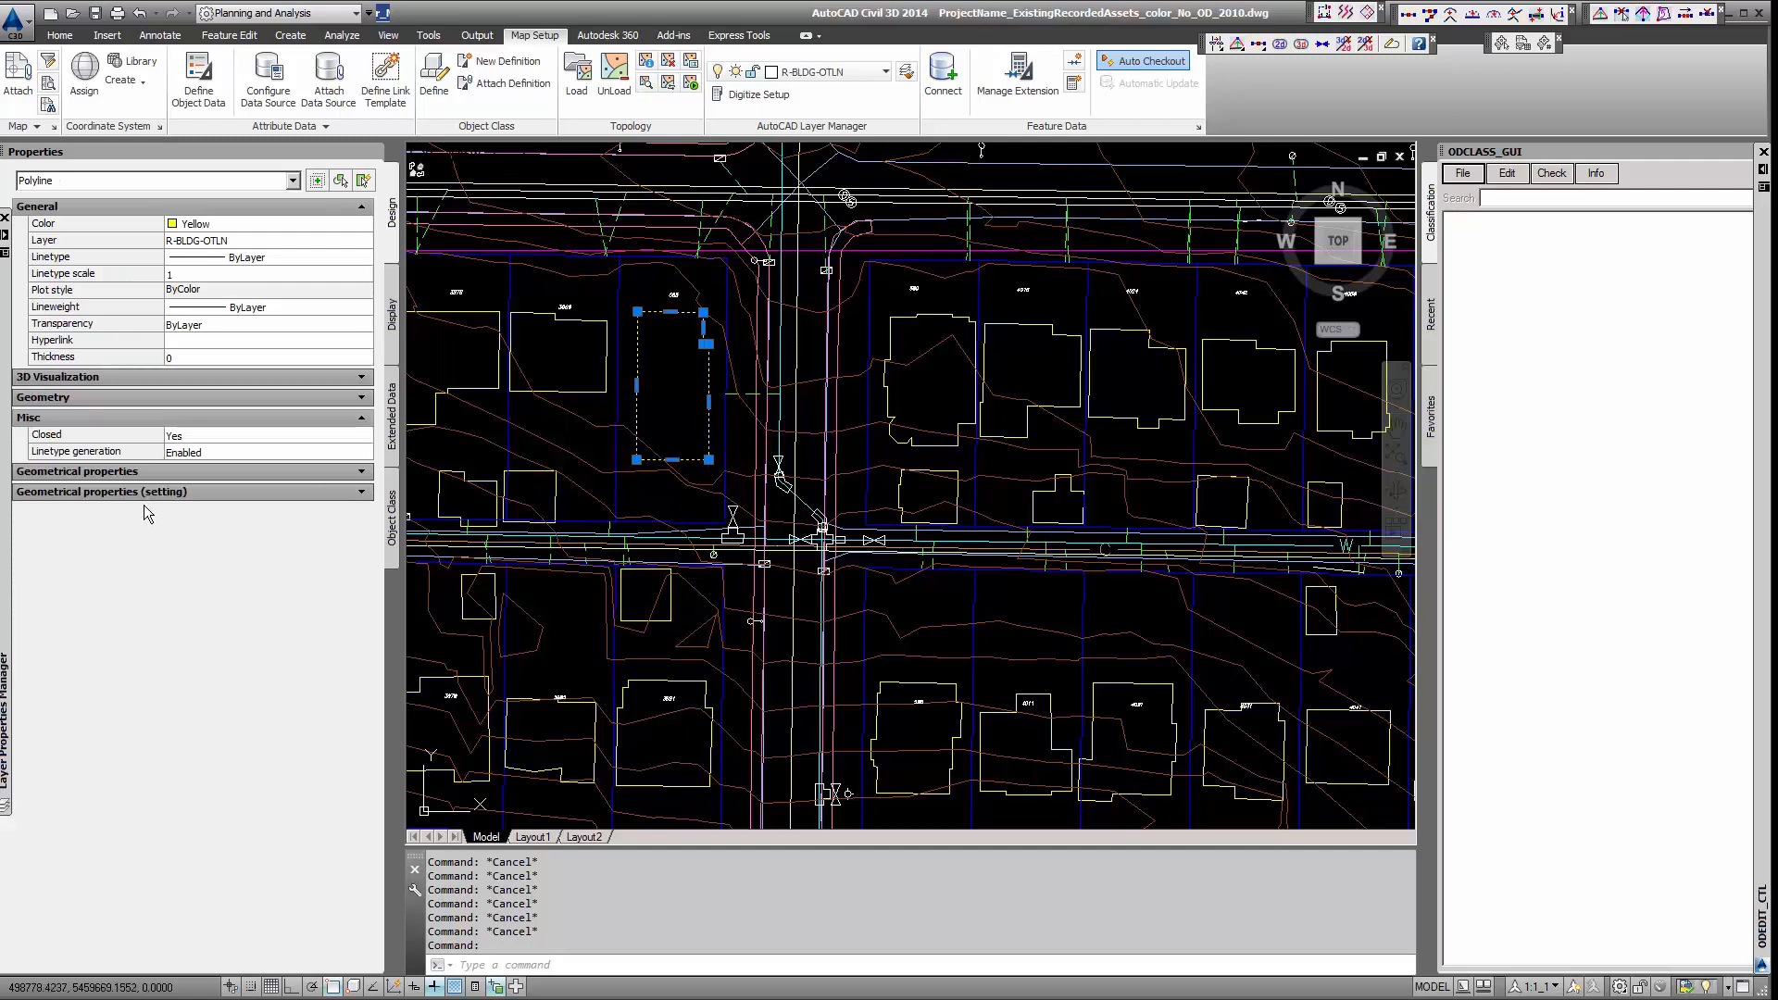
pyautogui.press('Escape')
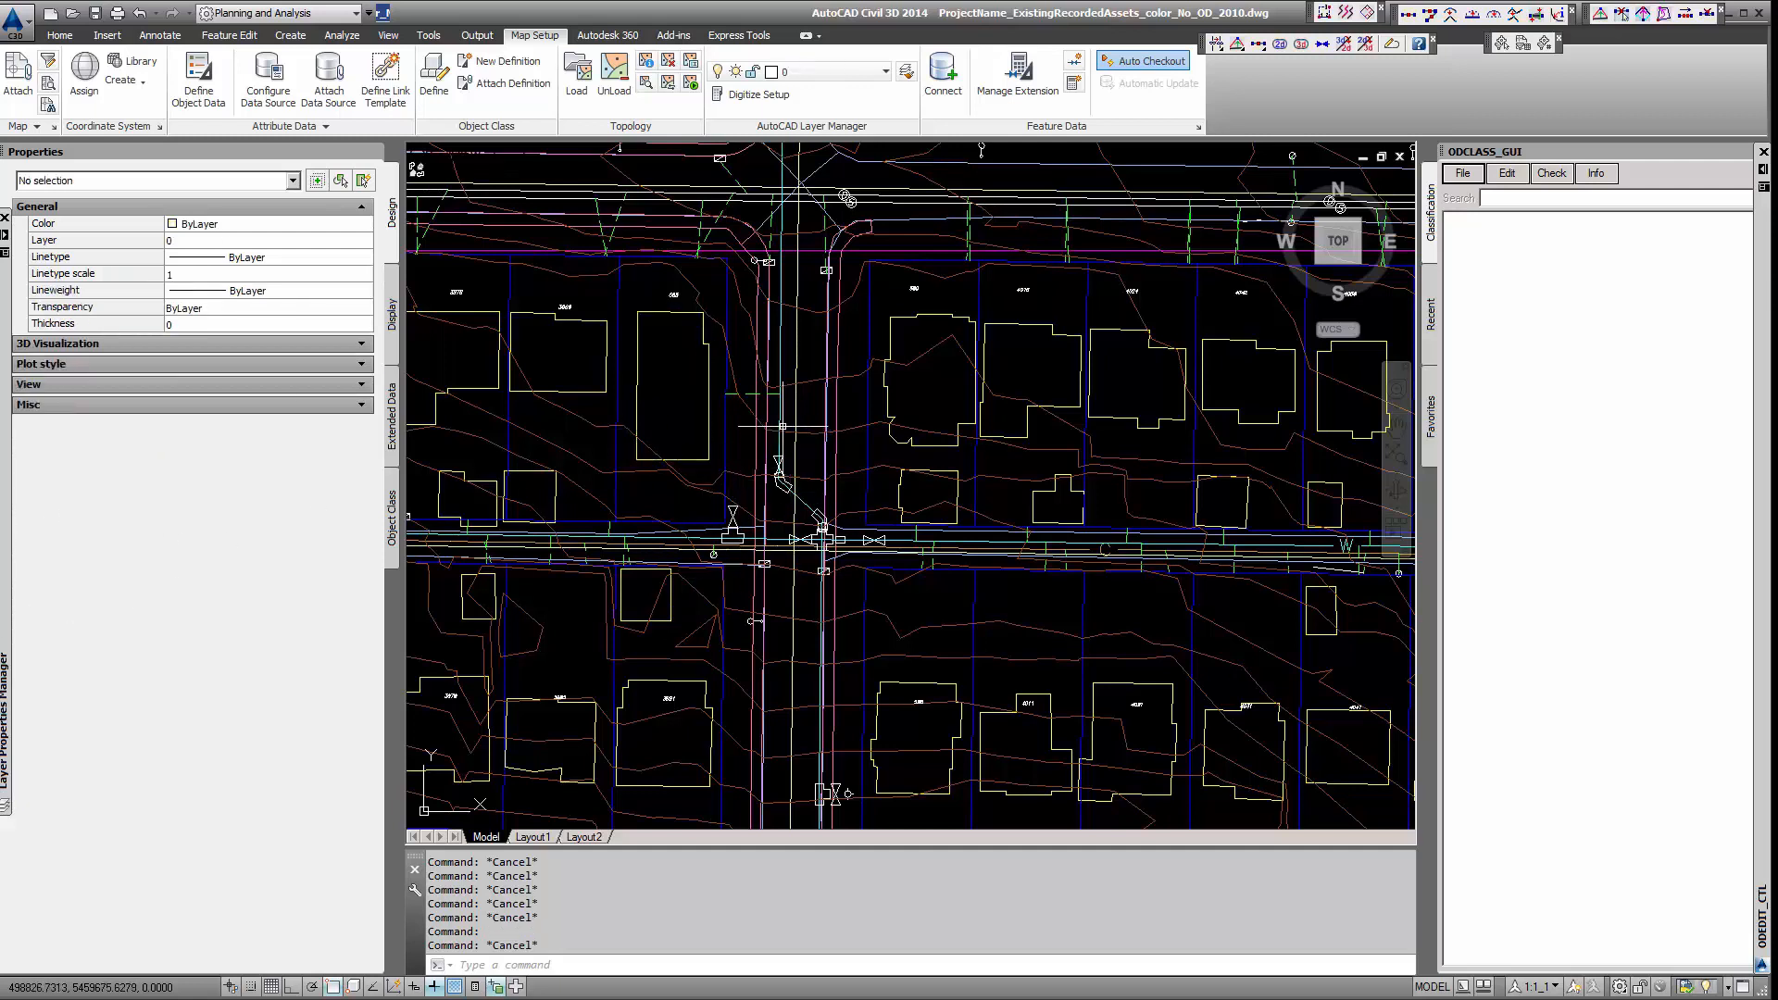
pyautogui.click(781, 423)
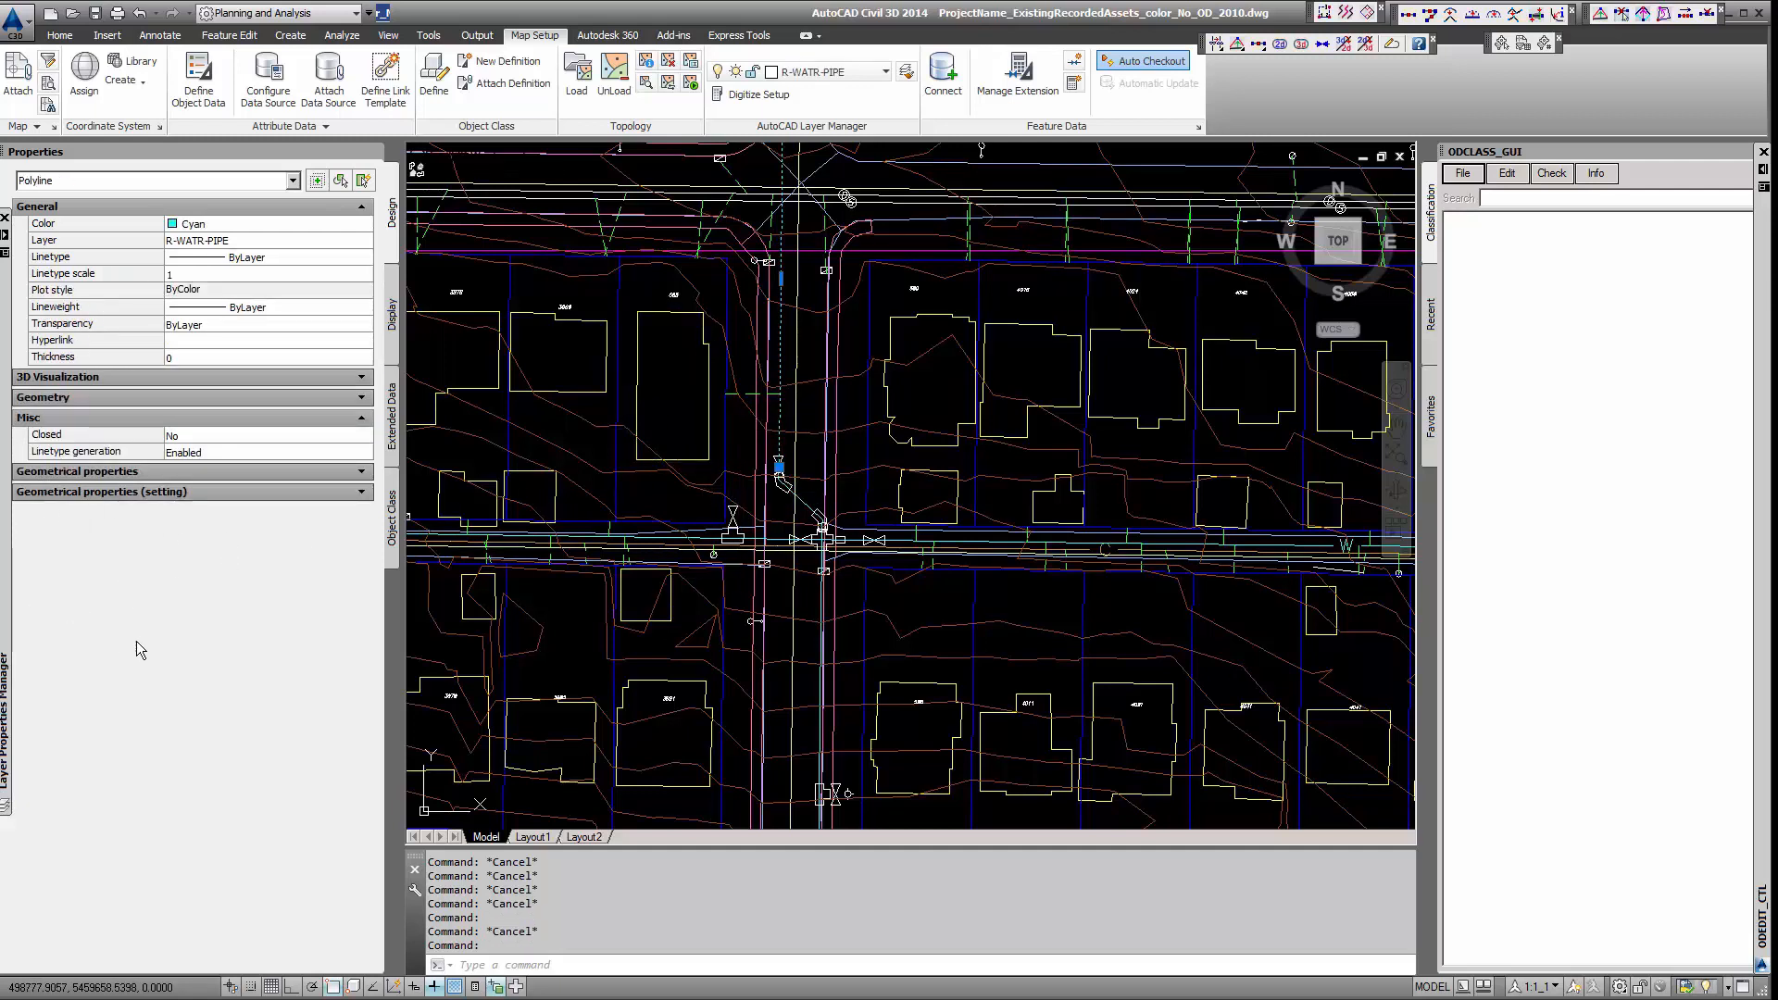
pyautogui.press('Escape')
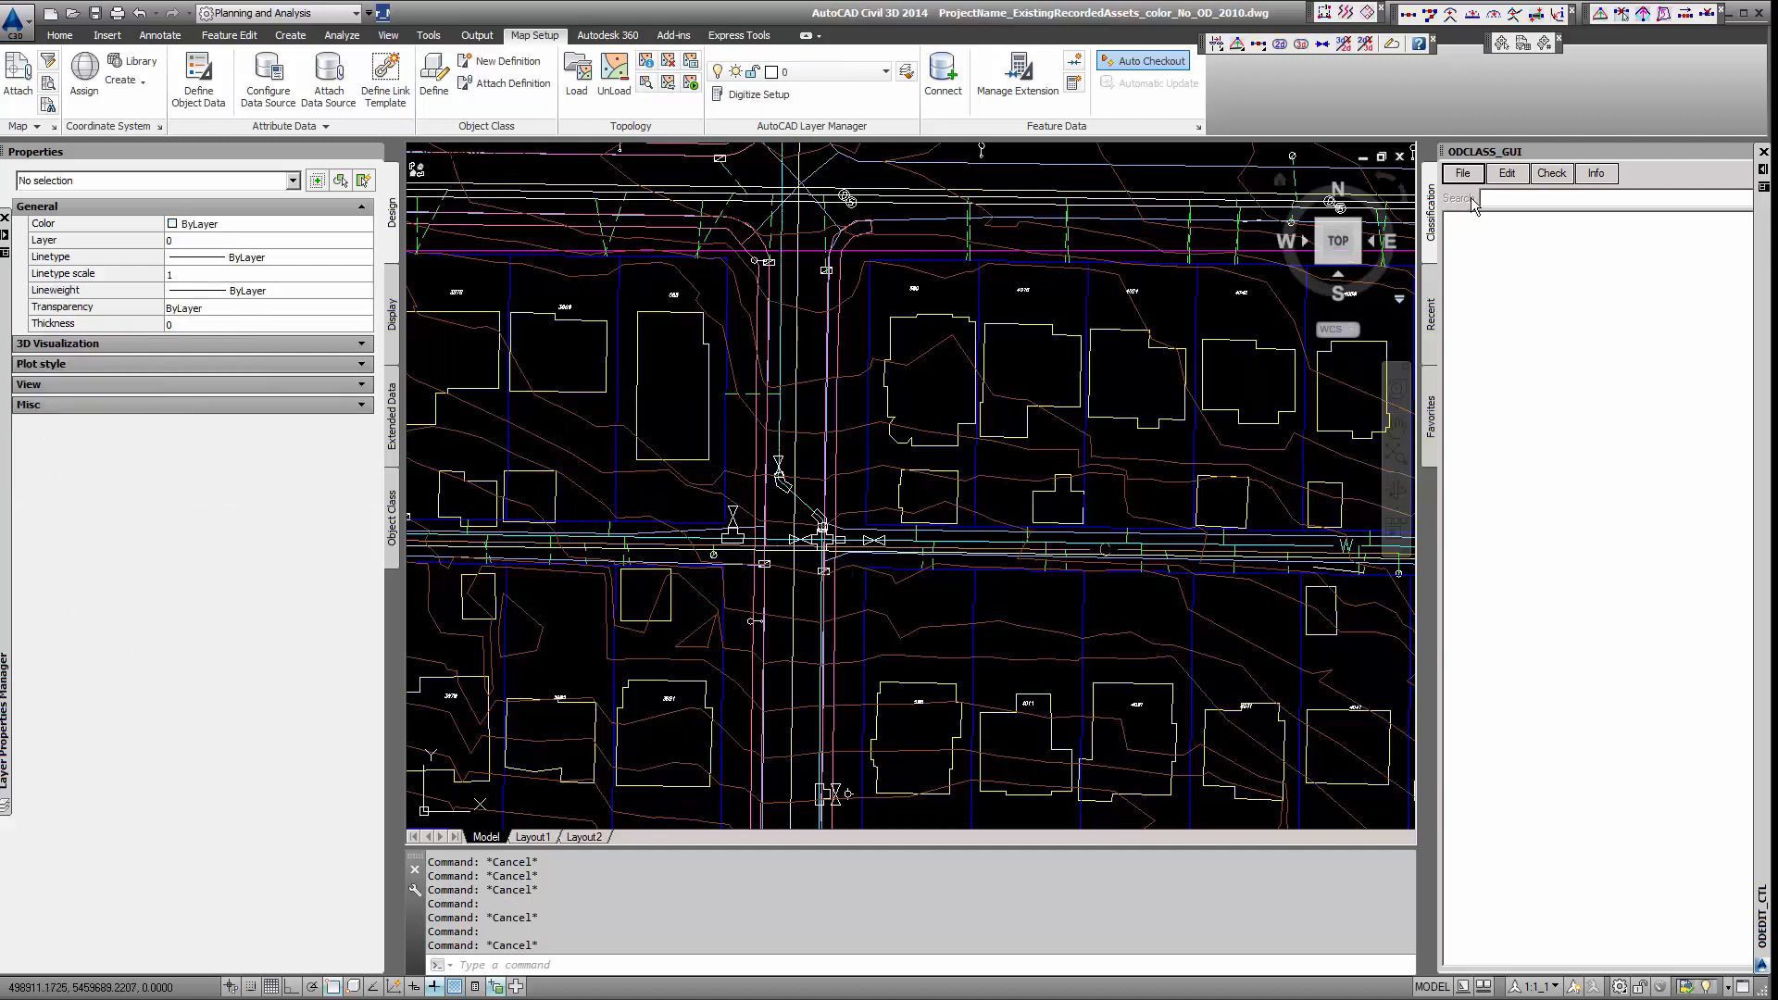
# Step: Load Burnaby_MMCD_Object_Data_Tables_and_Attributes.txt as the ODCLASS classification and expand its Additional and General classes
pyautogui.click(1461, 170)
pyautogui.click(1490, 175)
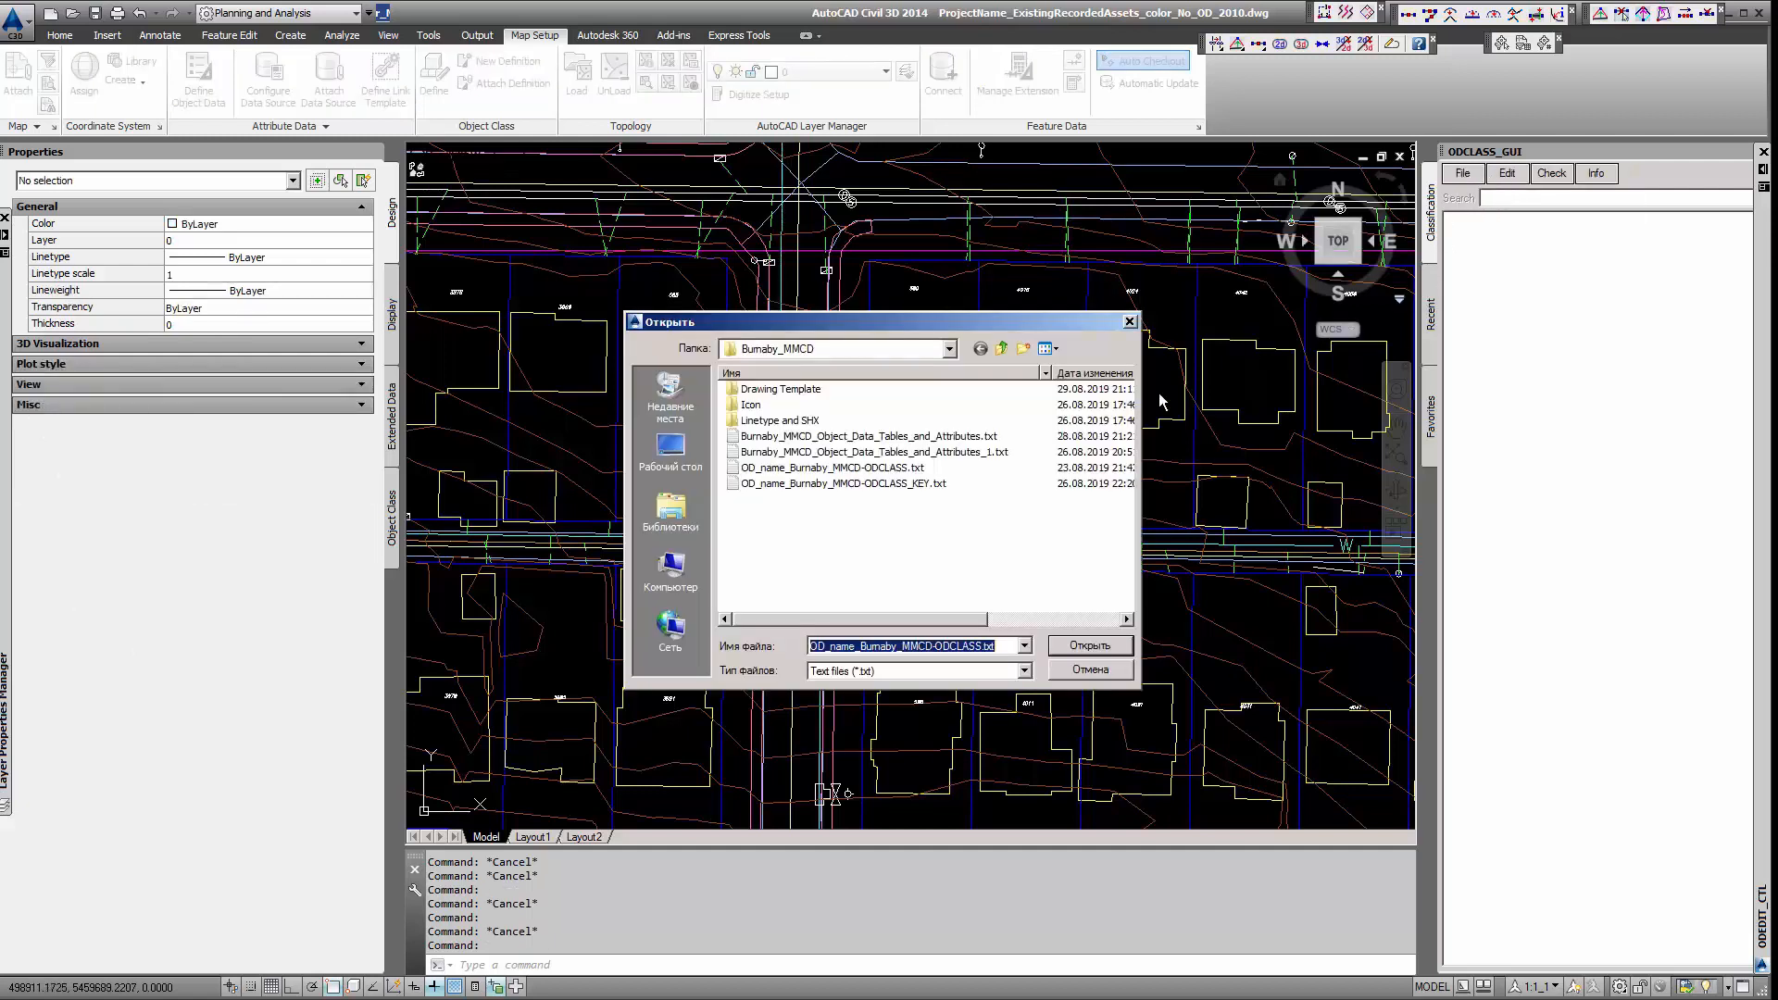
pyautogui.click(859, 437)
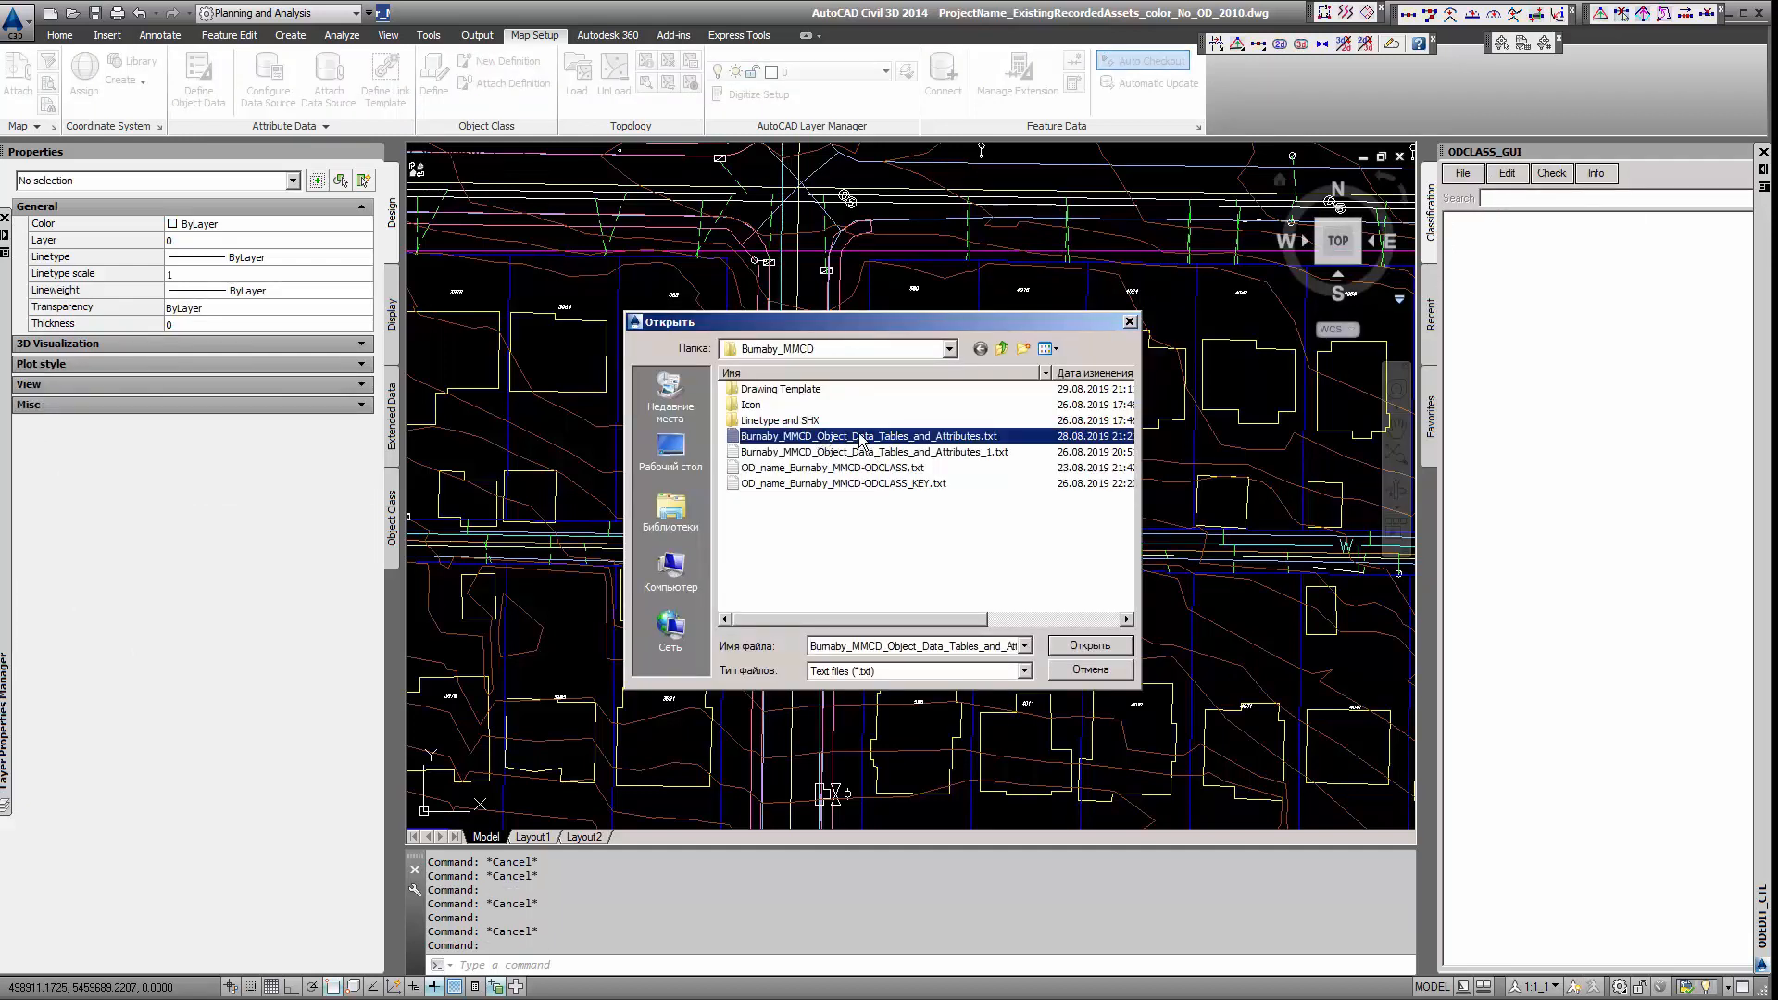
pyautogui.doubleClick(860, 437)
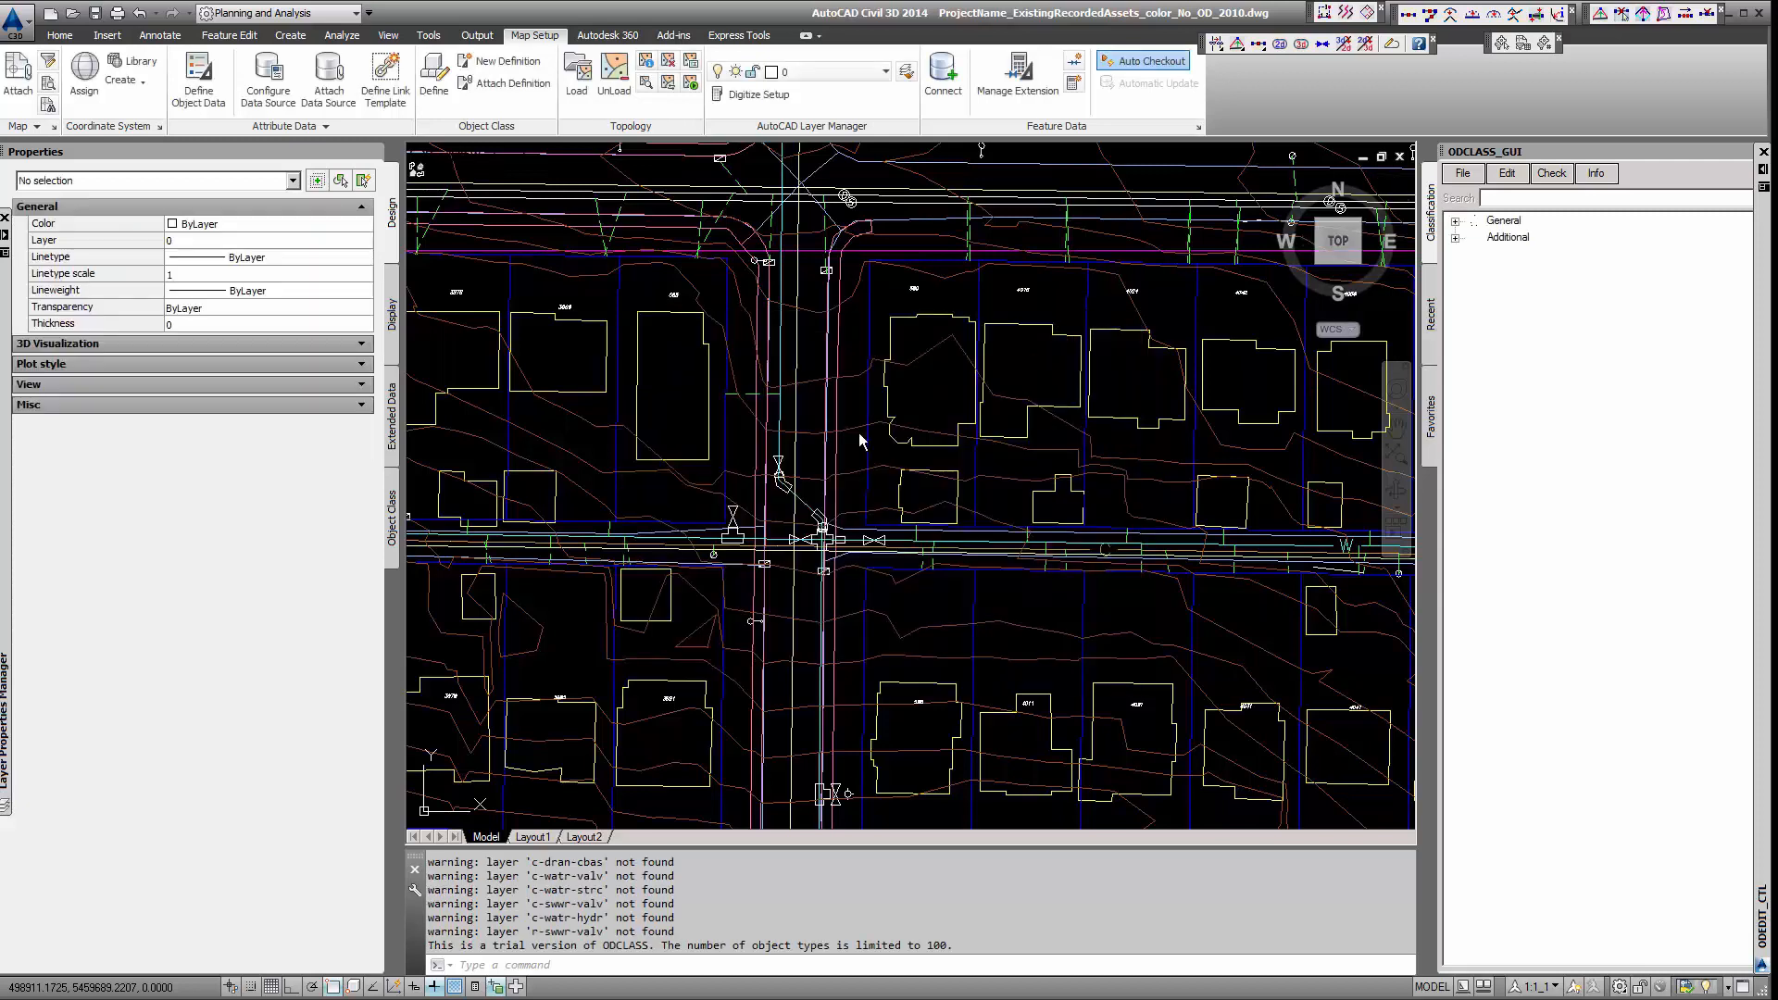
pyautogui.click(1457, 238)
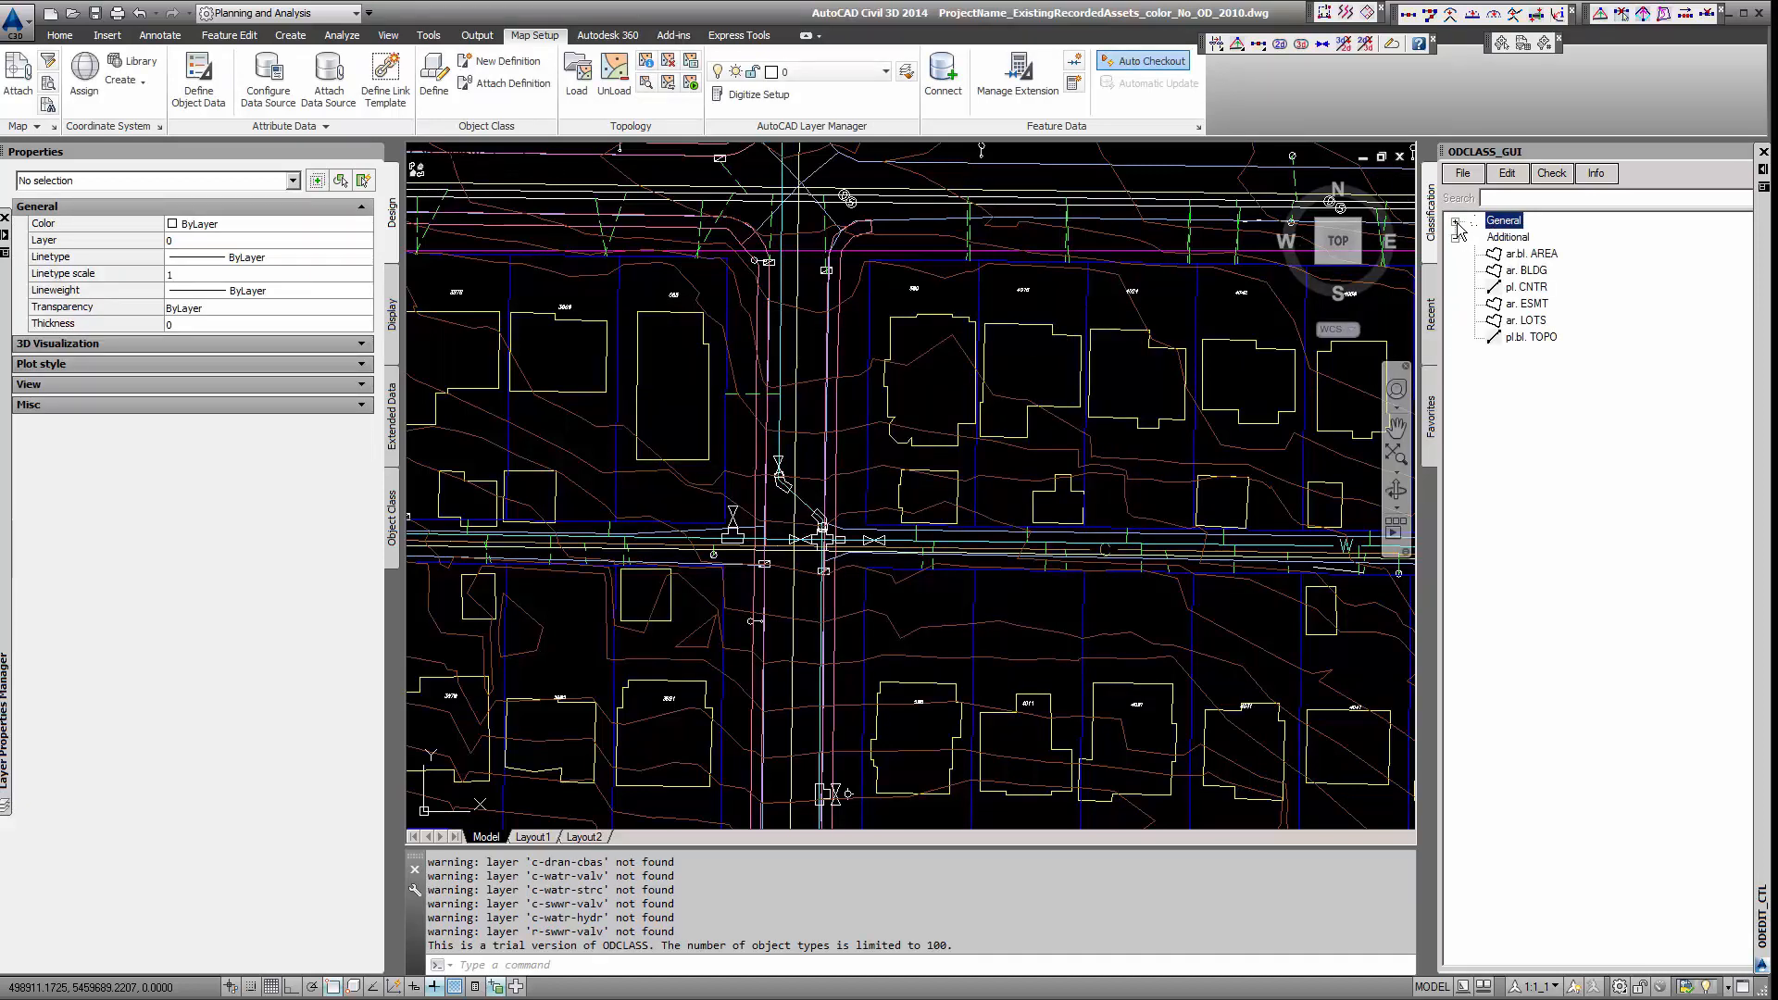
pyautogui.click(1455, 222)
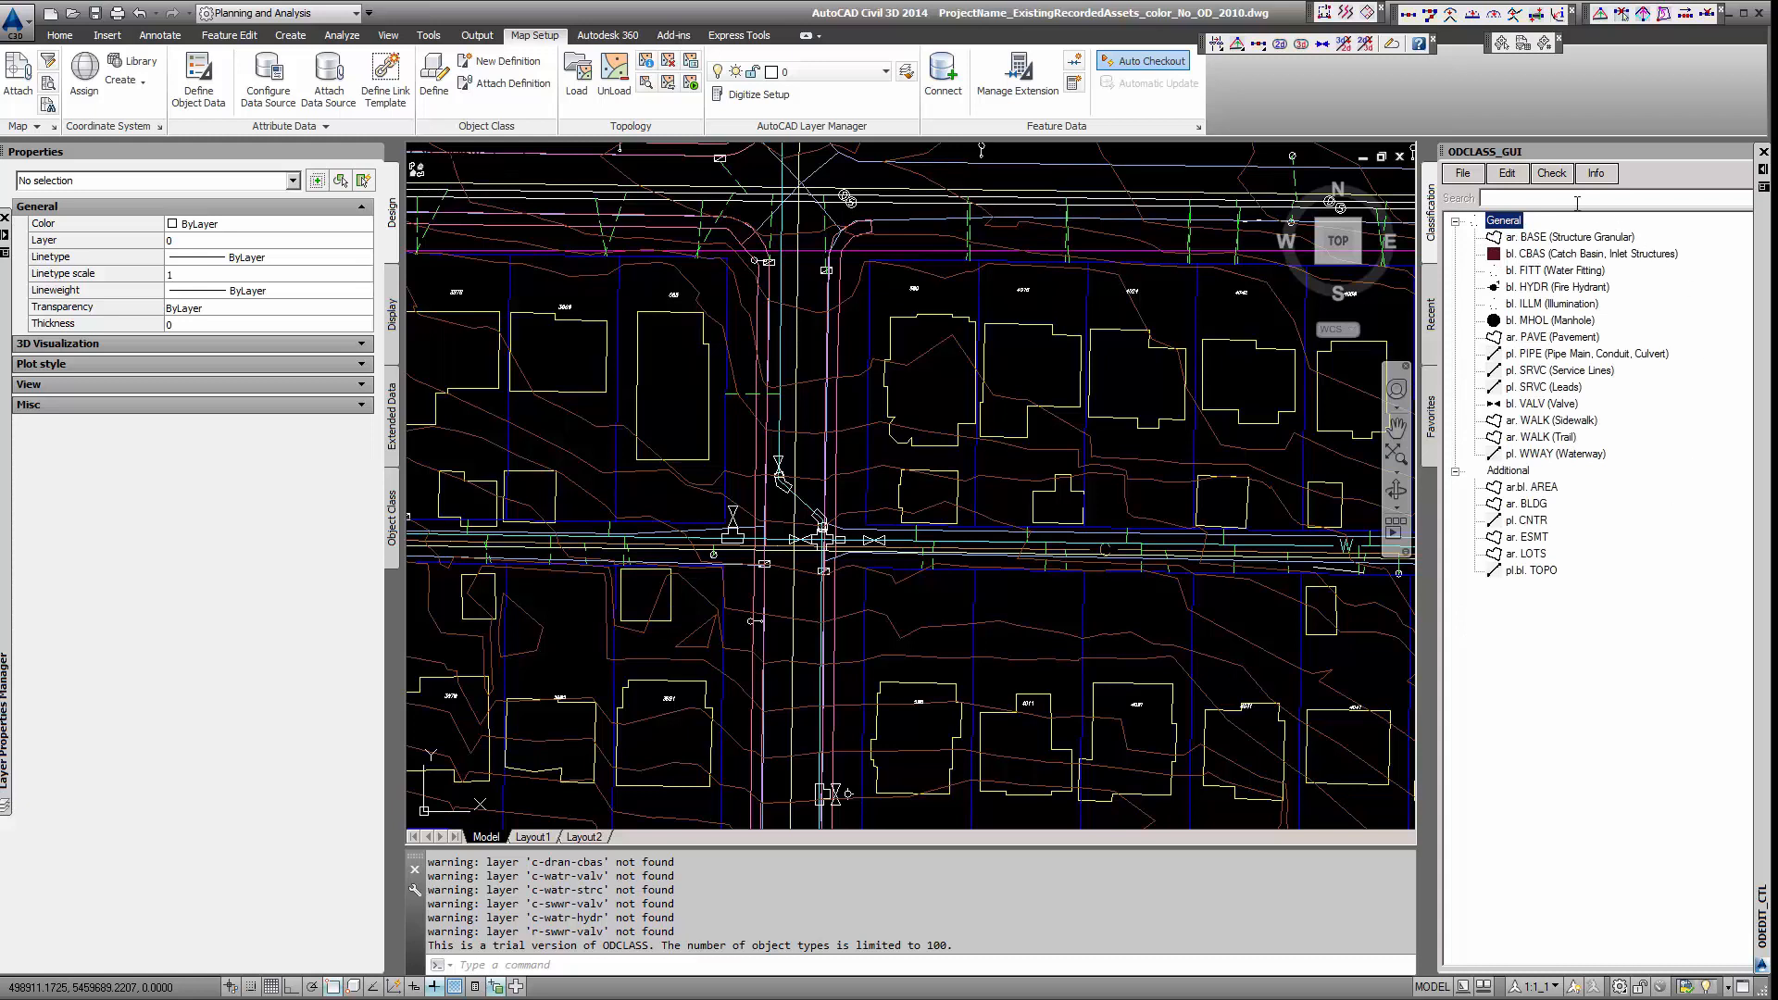
# Step: Show the ODCLASS properties palette and dock it below the Properties palette
pyautogui.click(1508, 174)
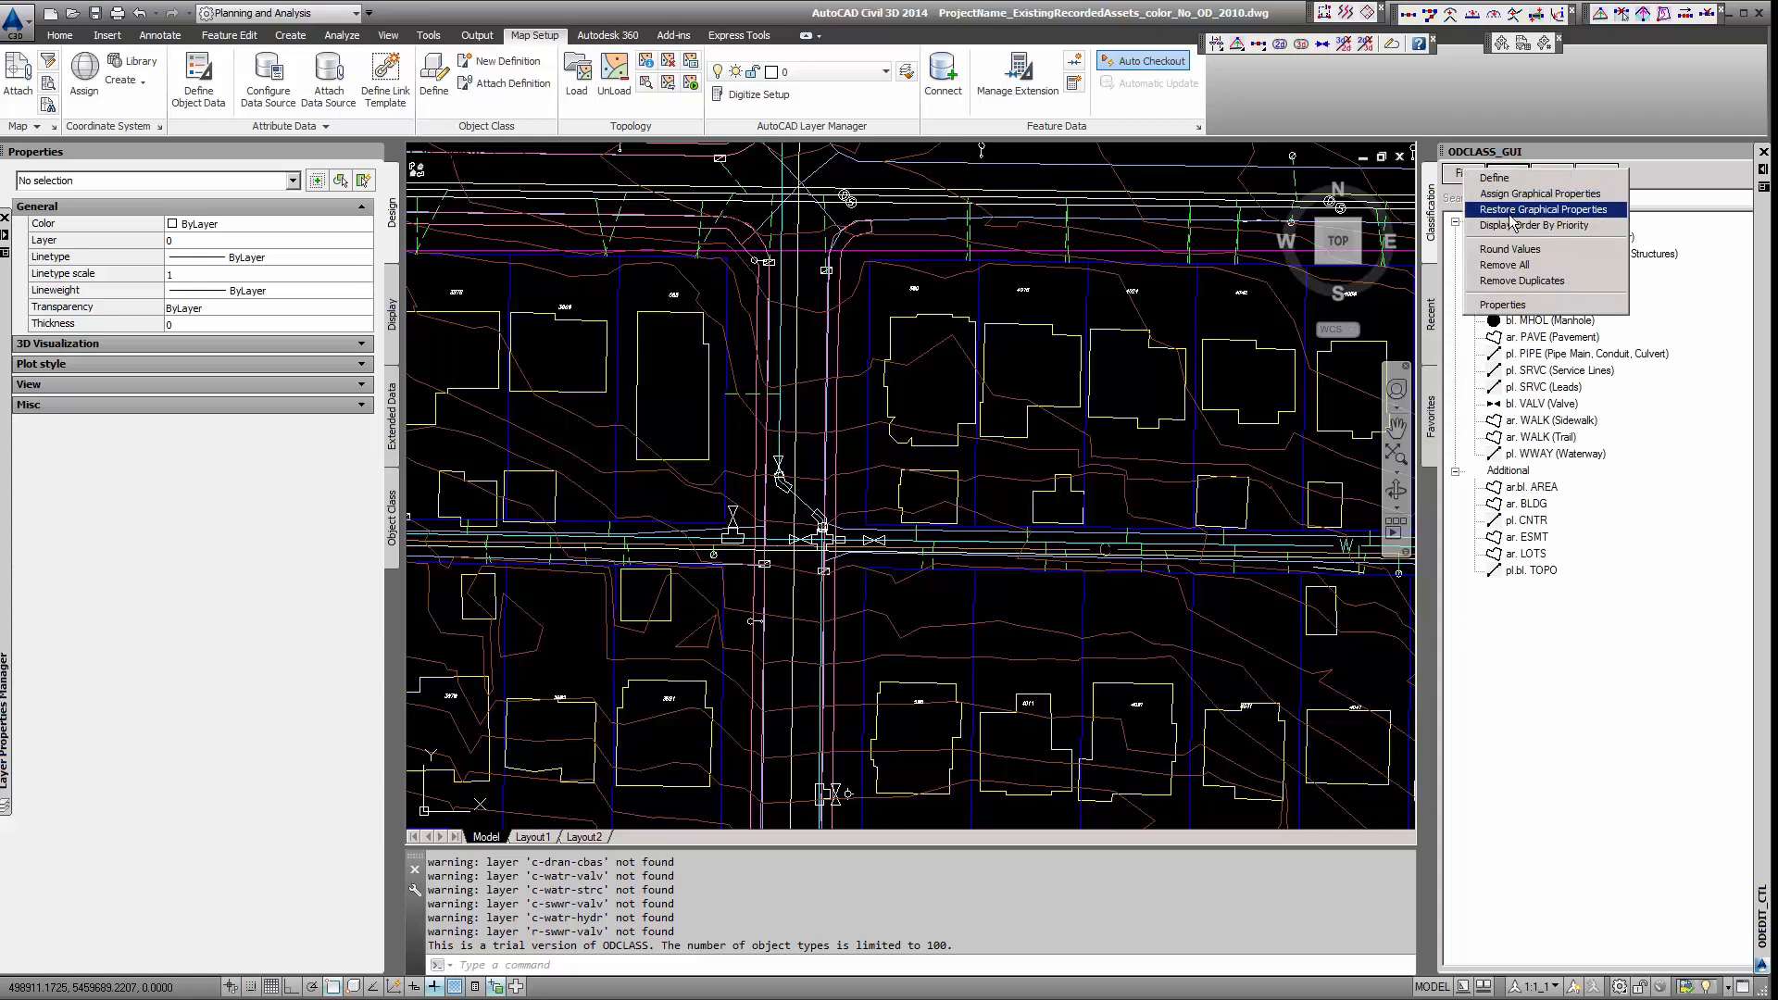
pyautogui.click(1503, 306)
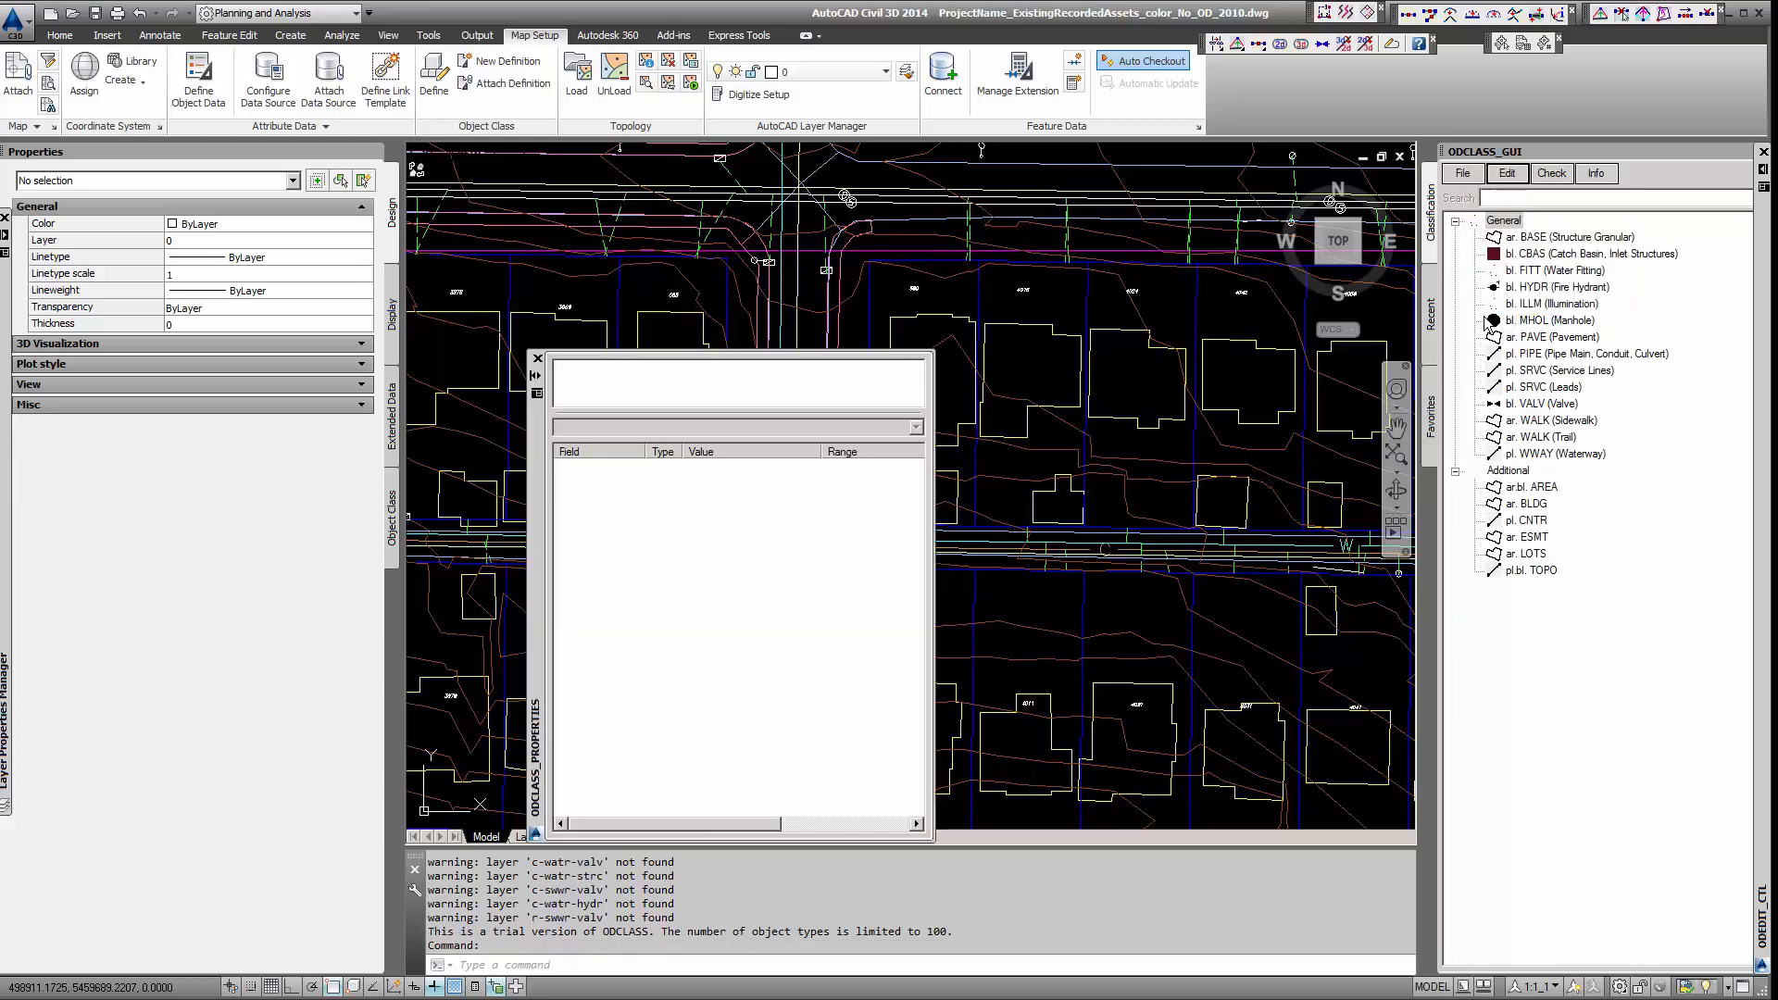
pyautogui.moveTo(535, 478)
pyautogui.mouseDown()
pyautogui.moveTo(115, 637)
pyautogui.moveTo(2, 620)
pyautogui.mouseUp()
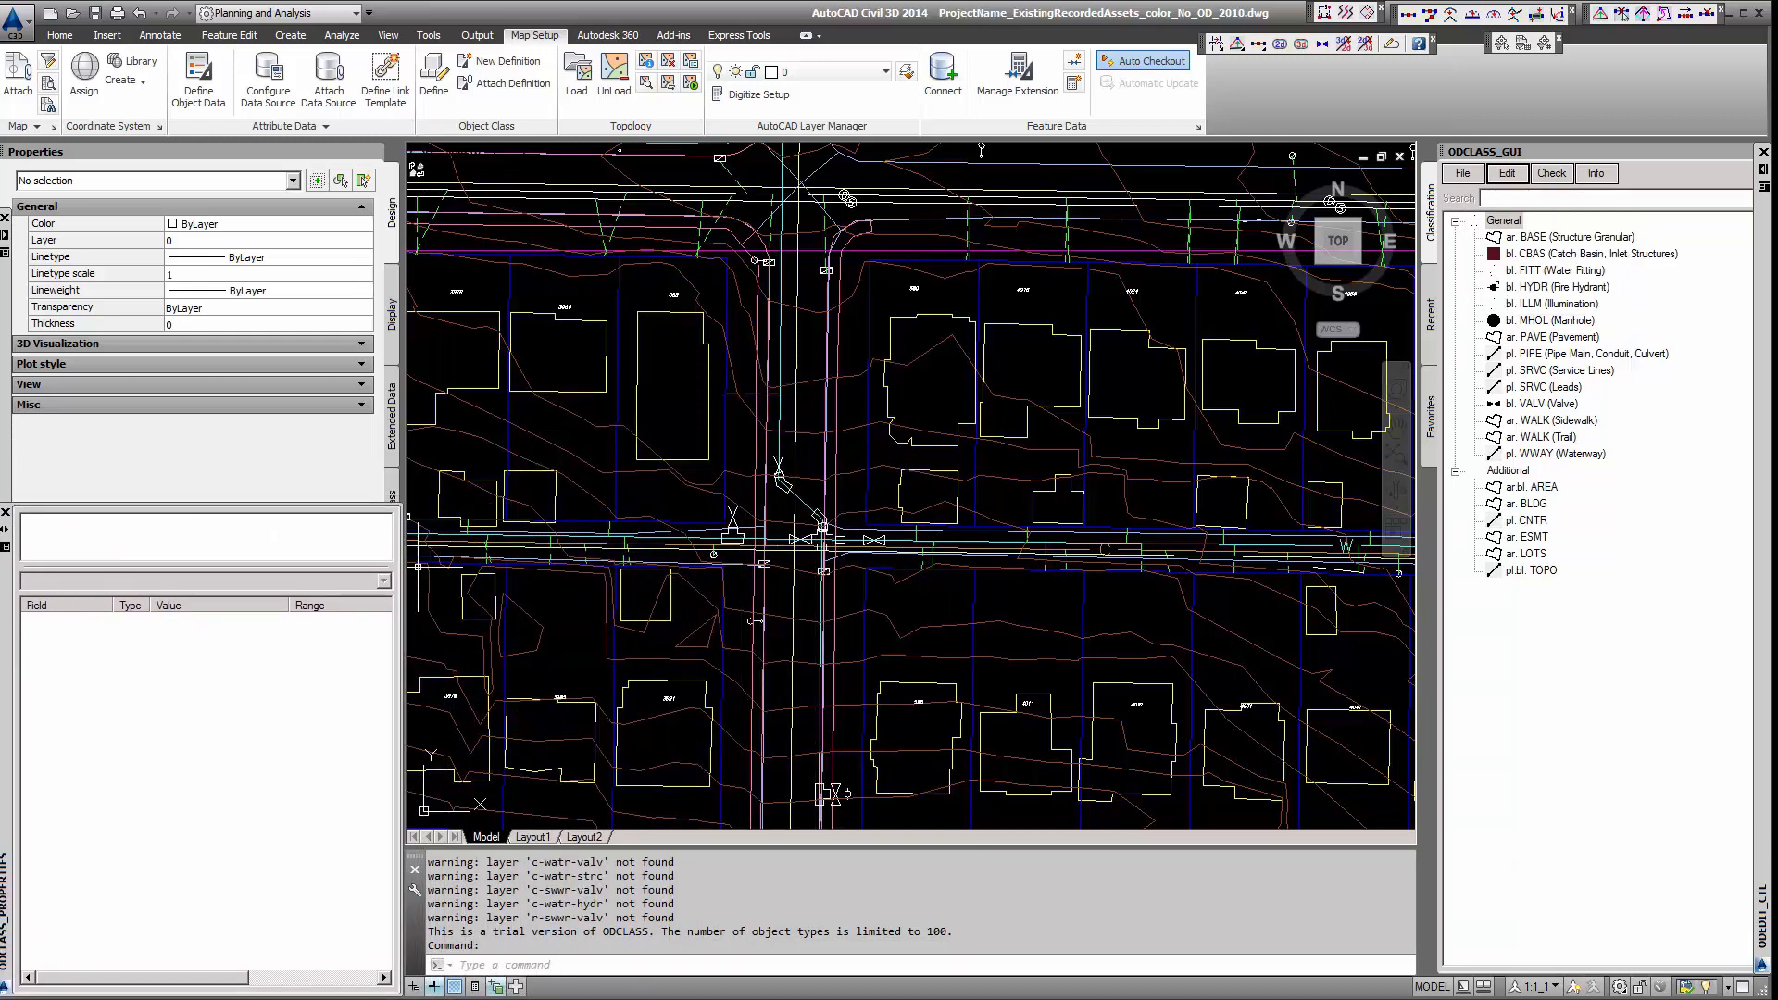
# Step: Classify the tall yellow building outline beside the road as BLDG, assigning graphical properties, attaching object data and changing the object
pyautogui.click(1457, 641)
pyautogui.click(708, 419)
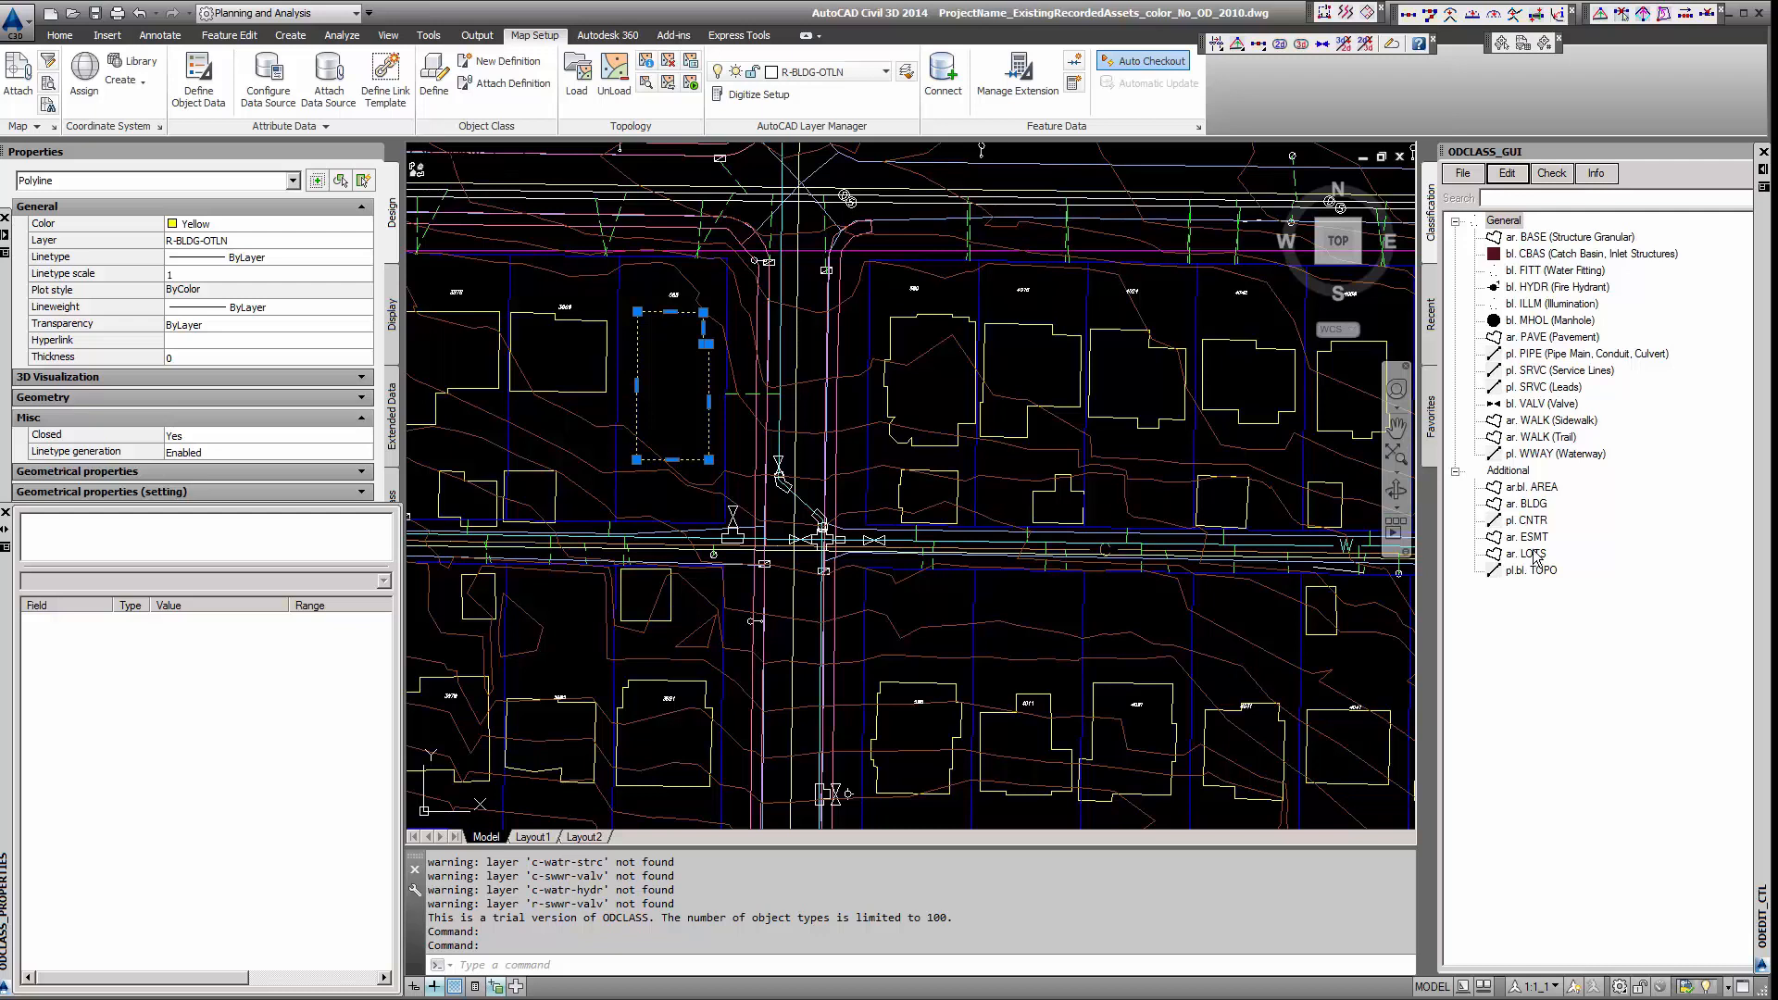
pyautogui.rightClick(1523, 504)
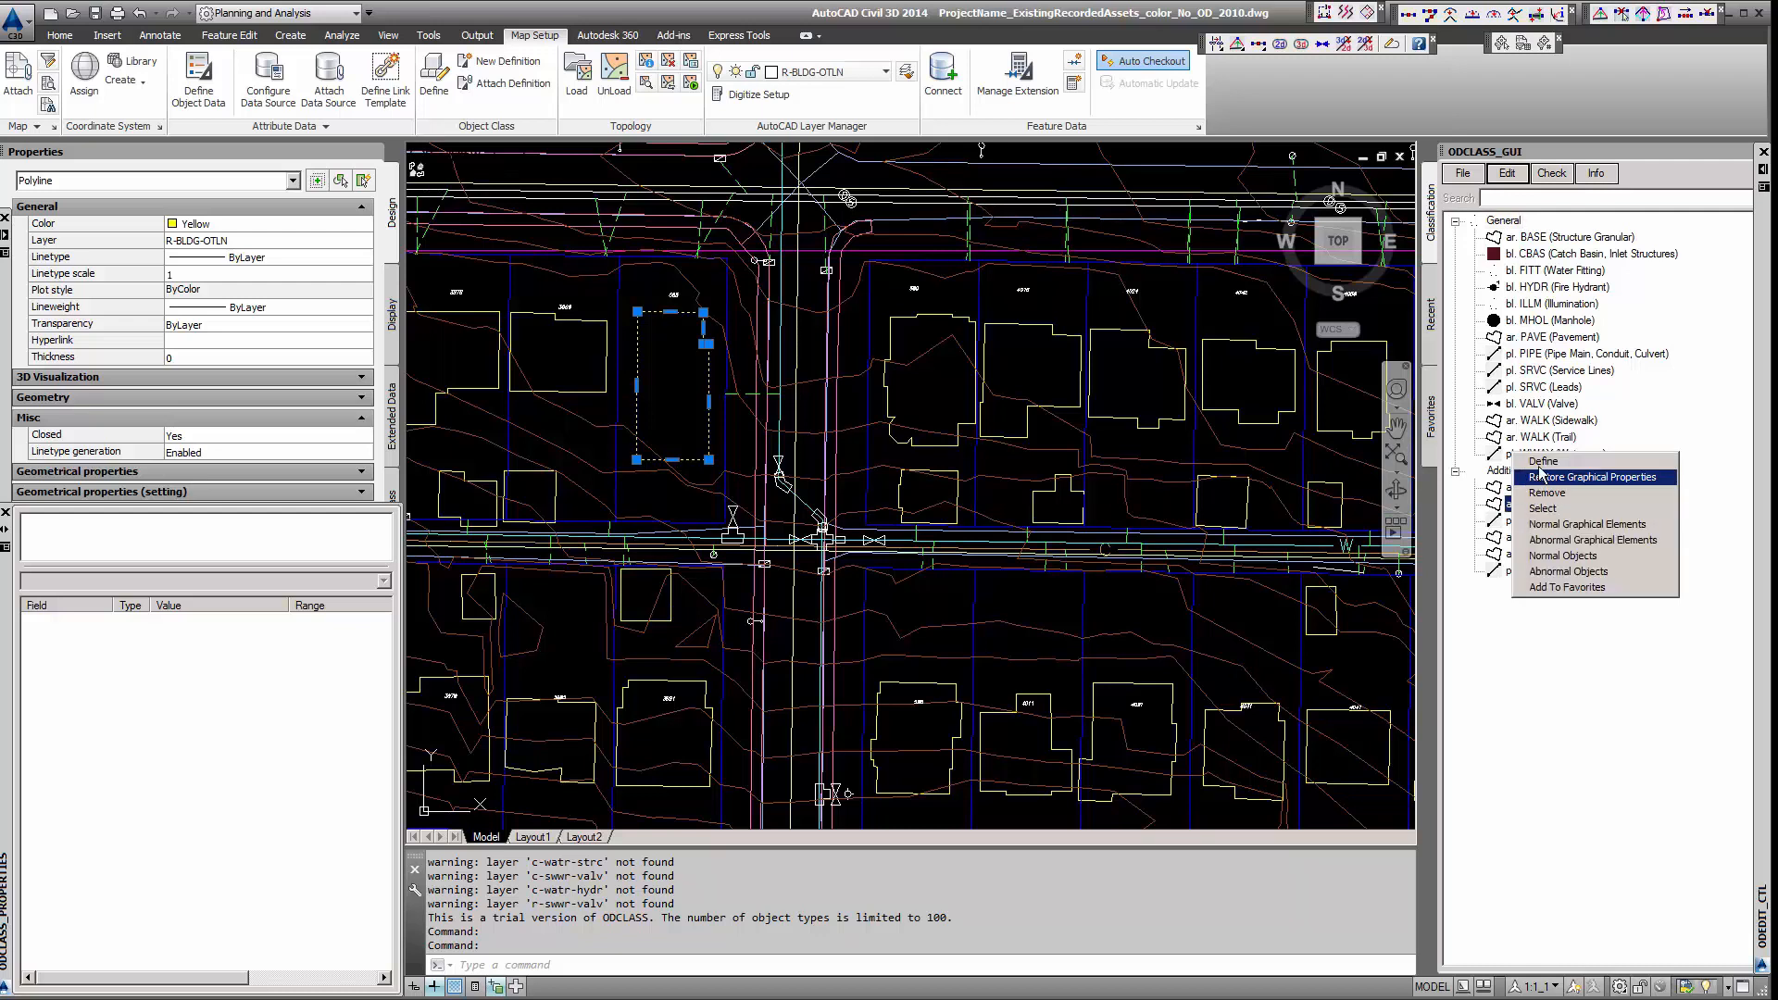
pyautogui.click(1542, 462)
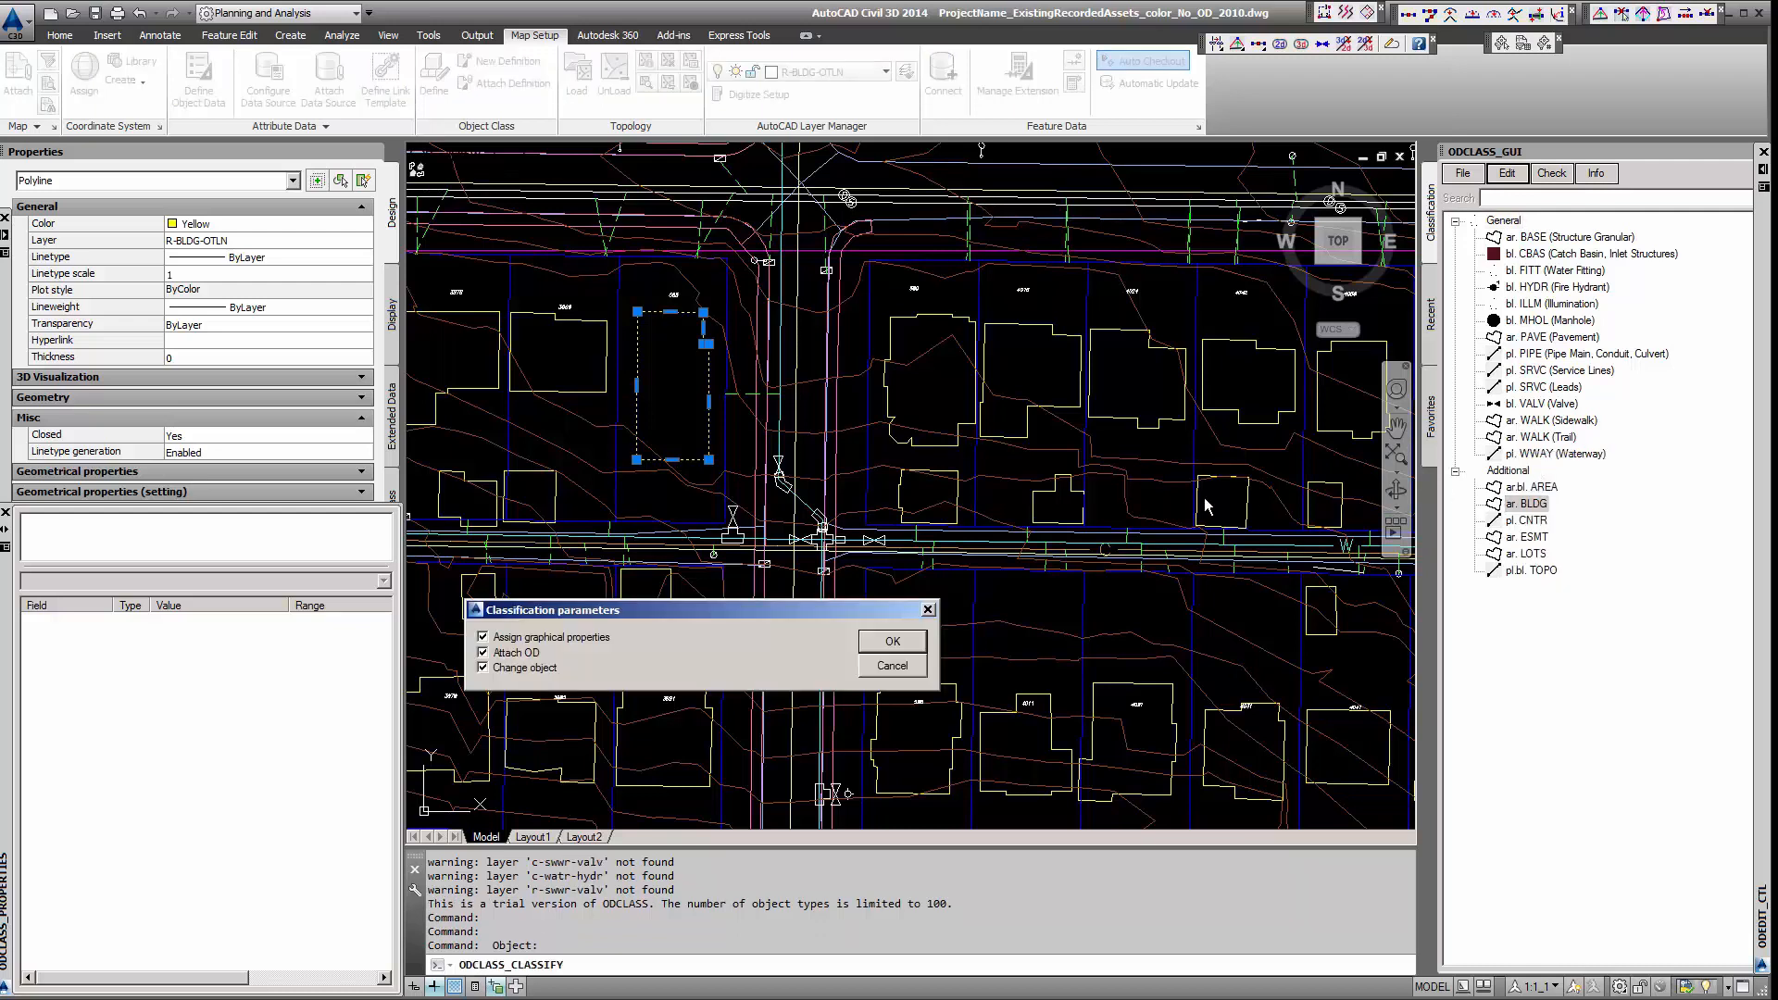
pyautogui.click(889, 641)
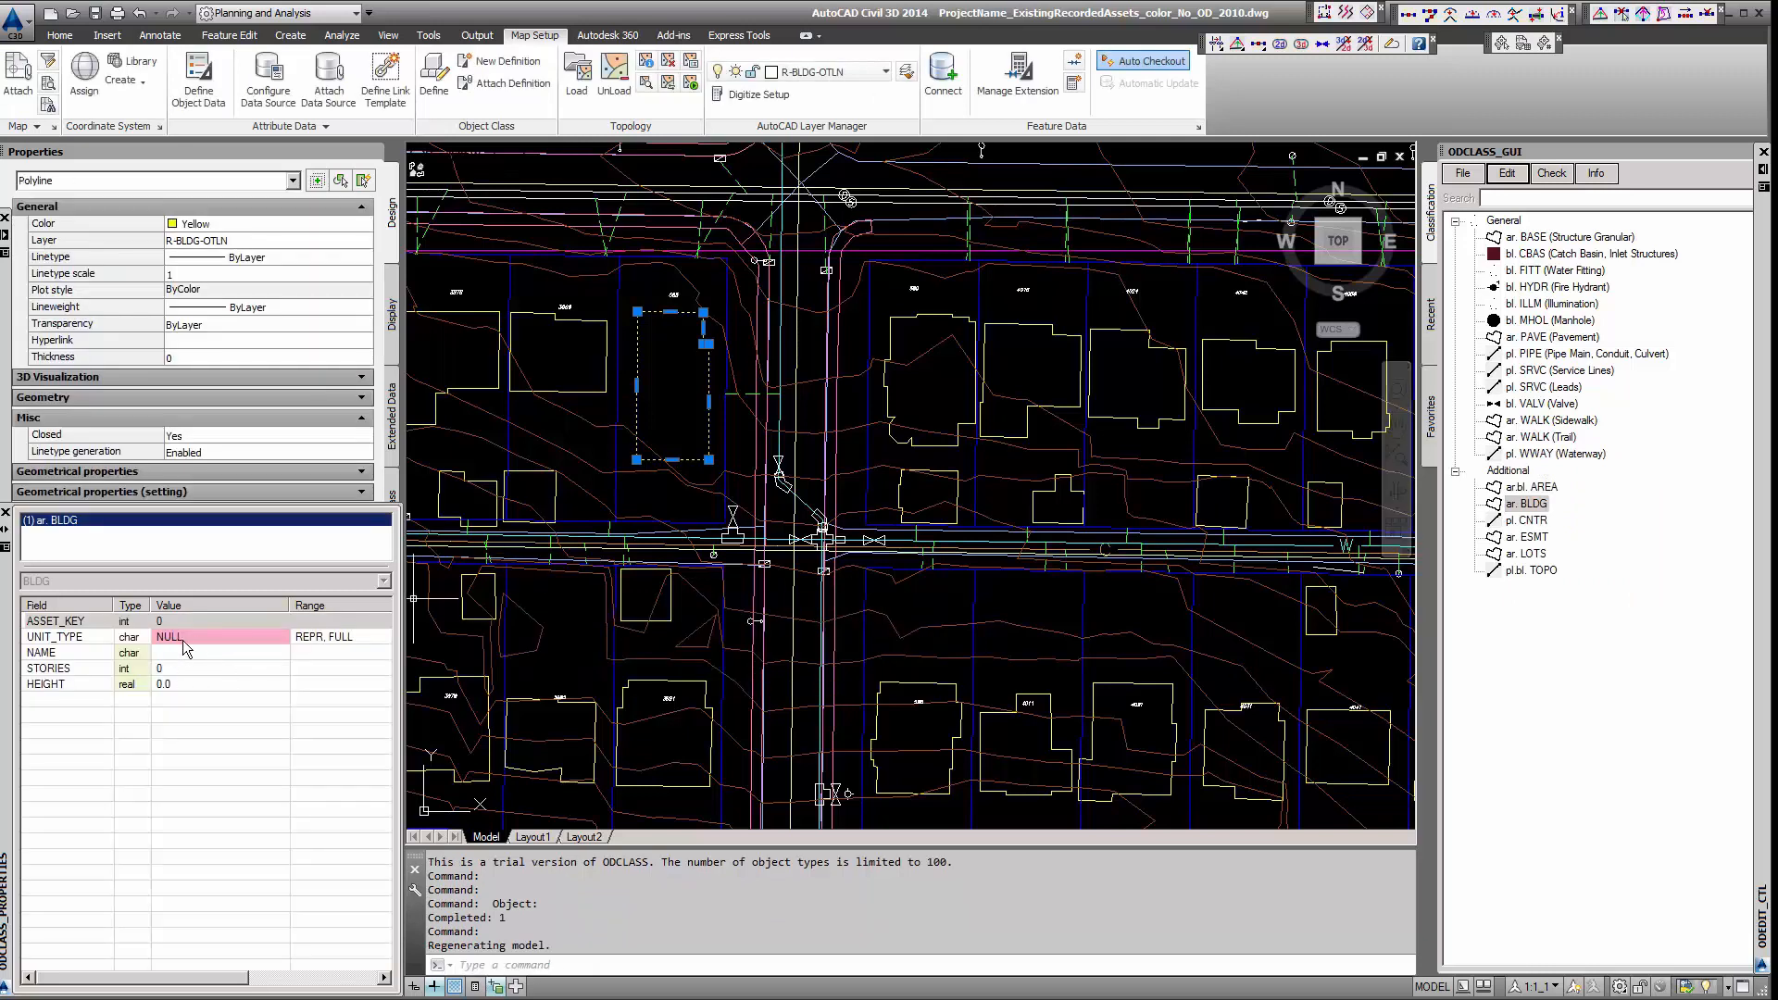
# Step: Set the building's UNIT_TYPE to REPR and STORIES to 111, fill in a placeholder NAME, and clear the selection
pyautogui.click(248, 636)
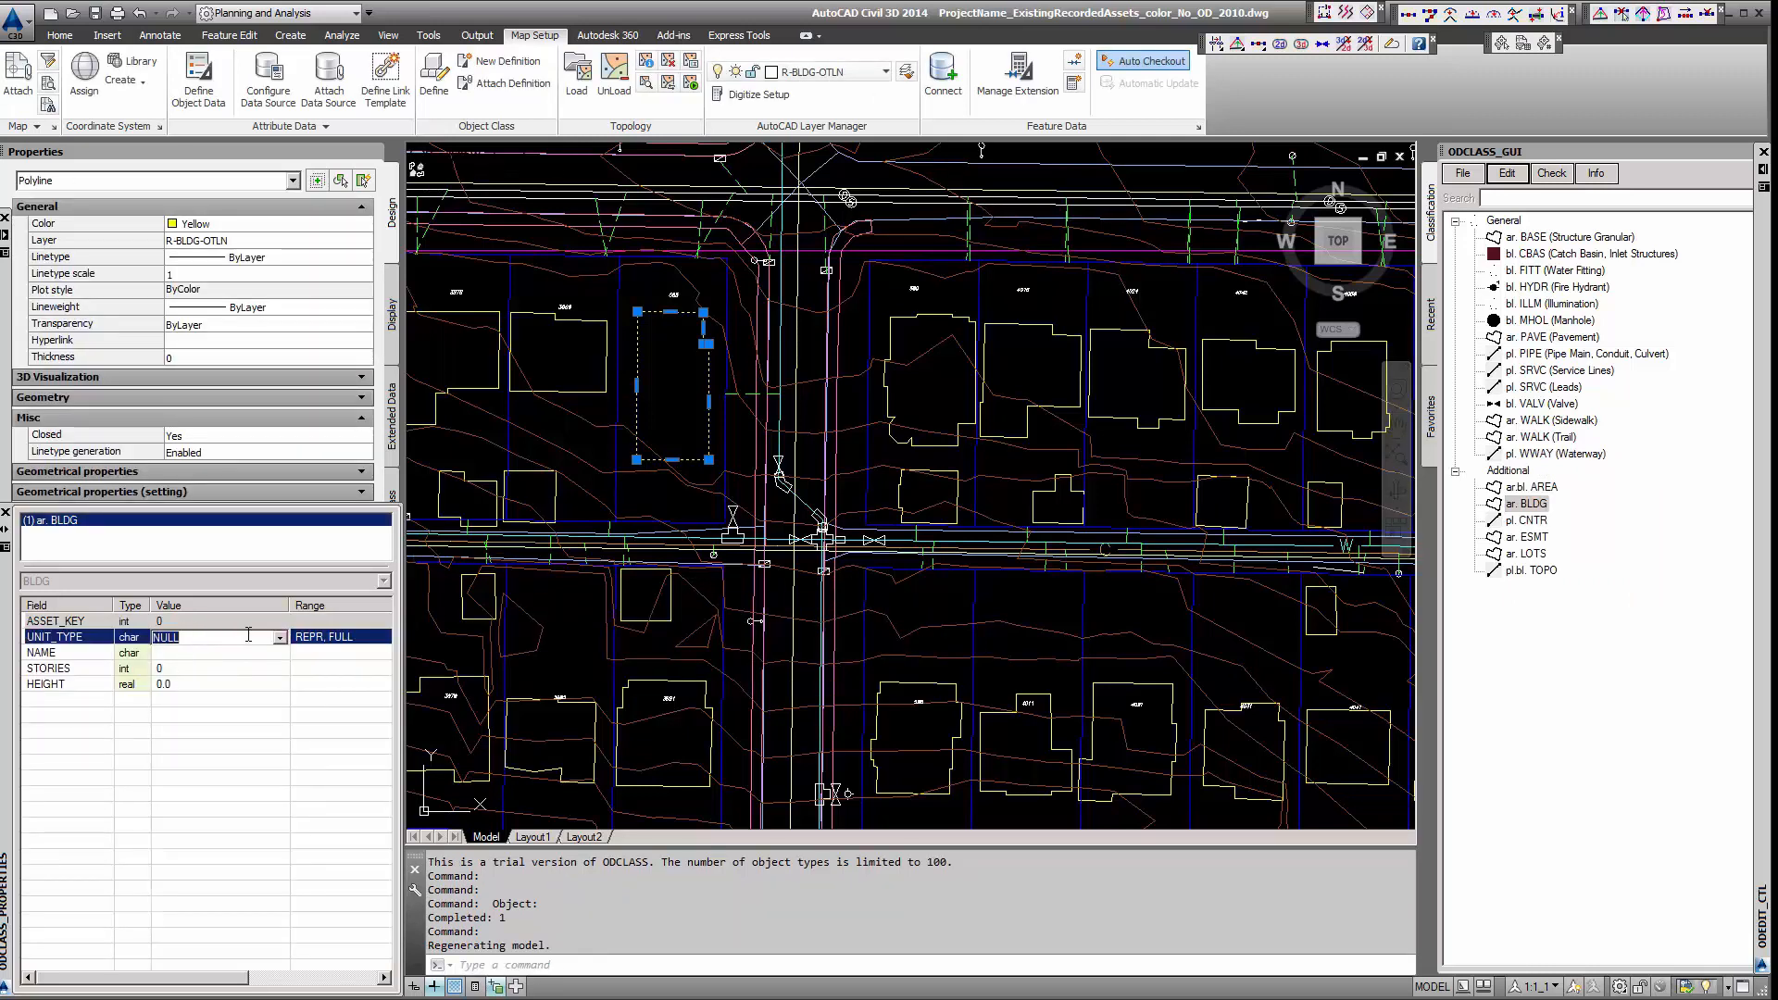
pyautogui.click(279, 638)
pyautogui.click(193, 663)
pyautogui.click(190, 667)
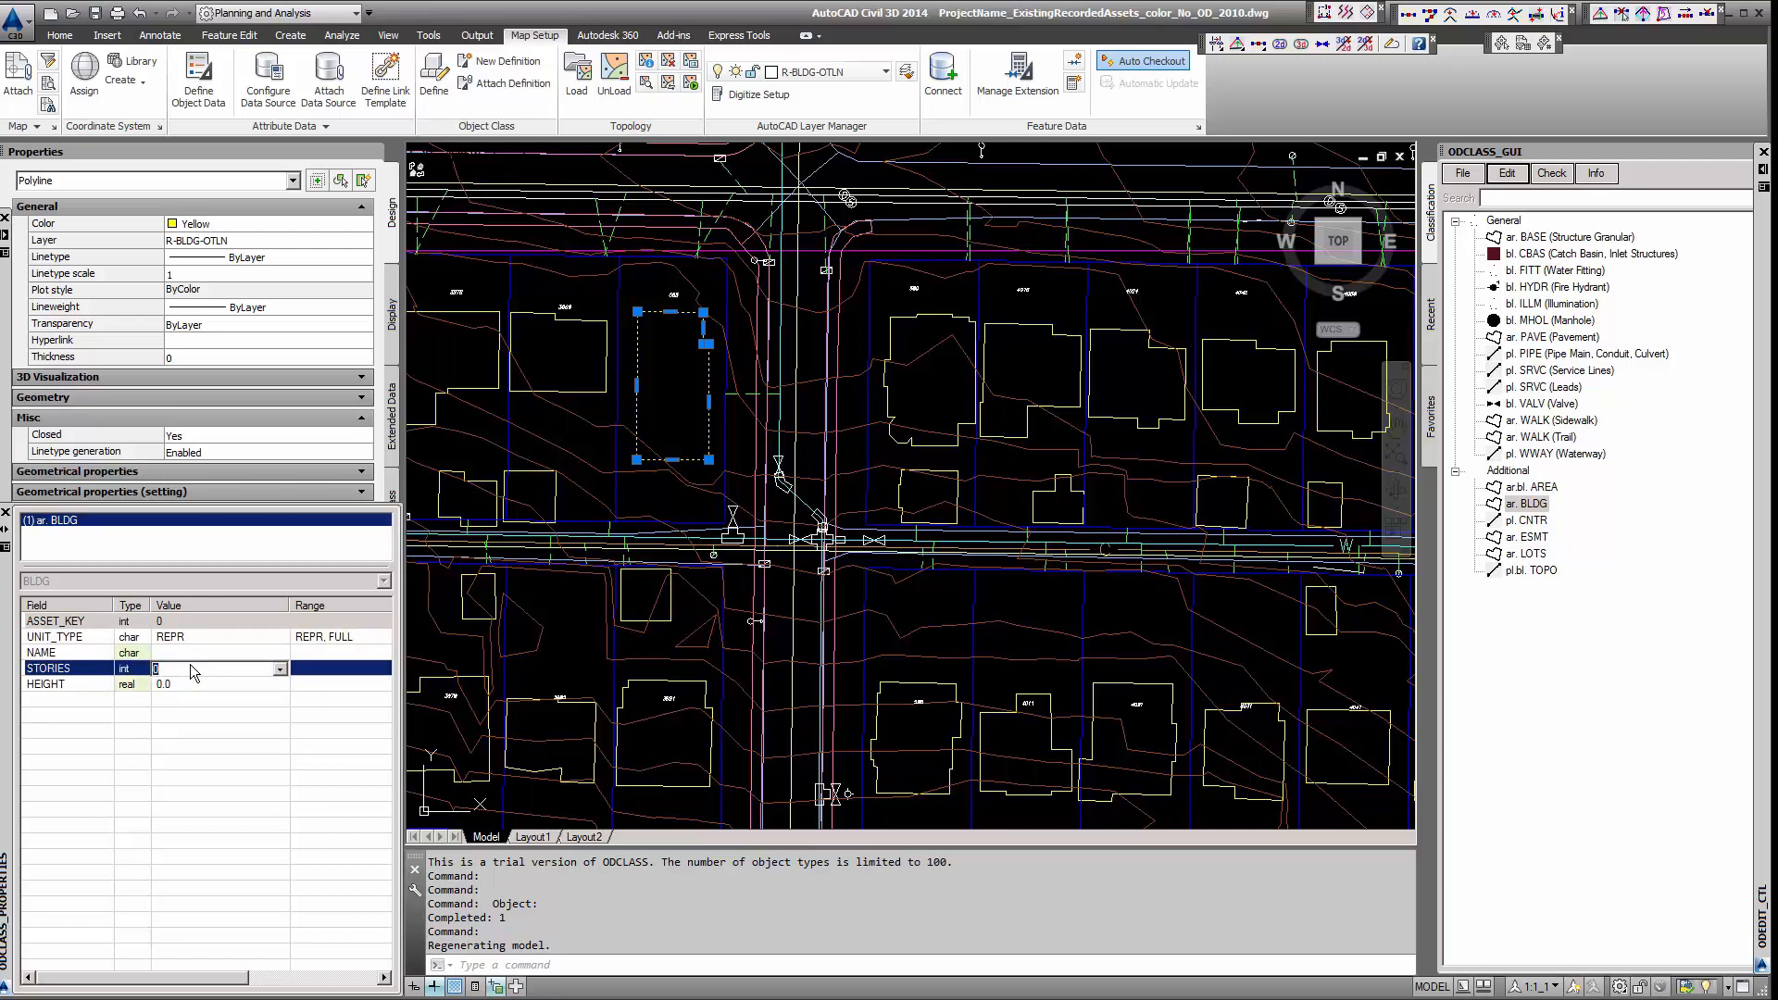
pyautogui.click(180, 653)
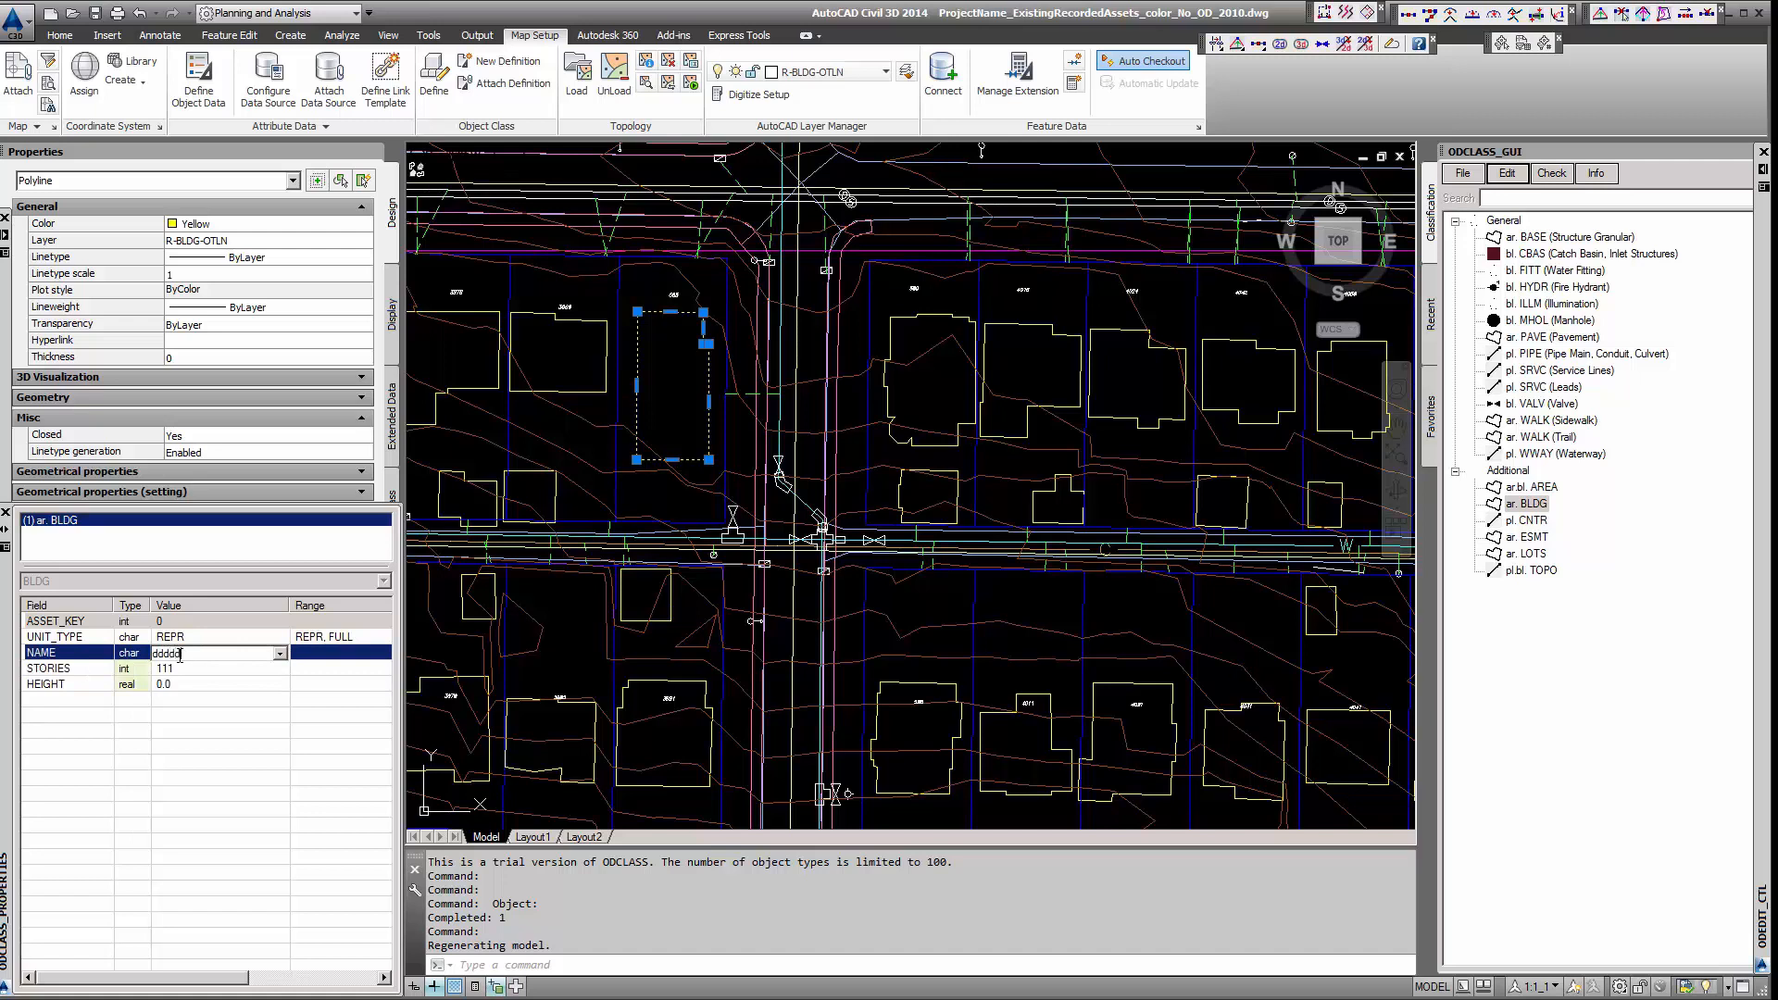
pyautogui.click(196, 683)
pyautogui.press('Escape')
pyautogui.press('Escape')
pyautogui.press('Escape')
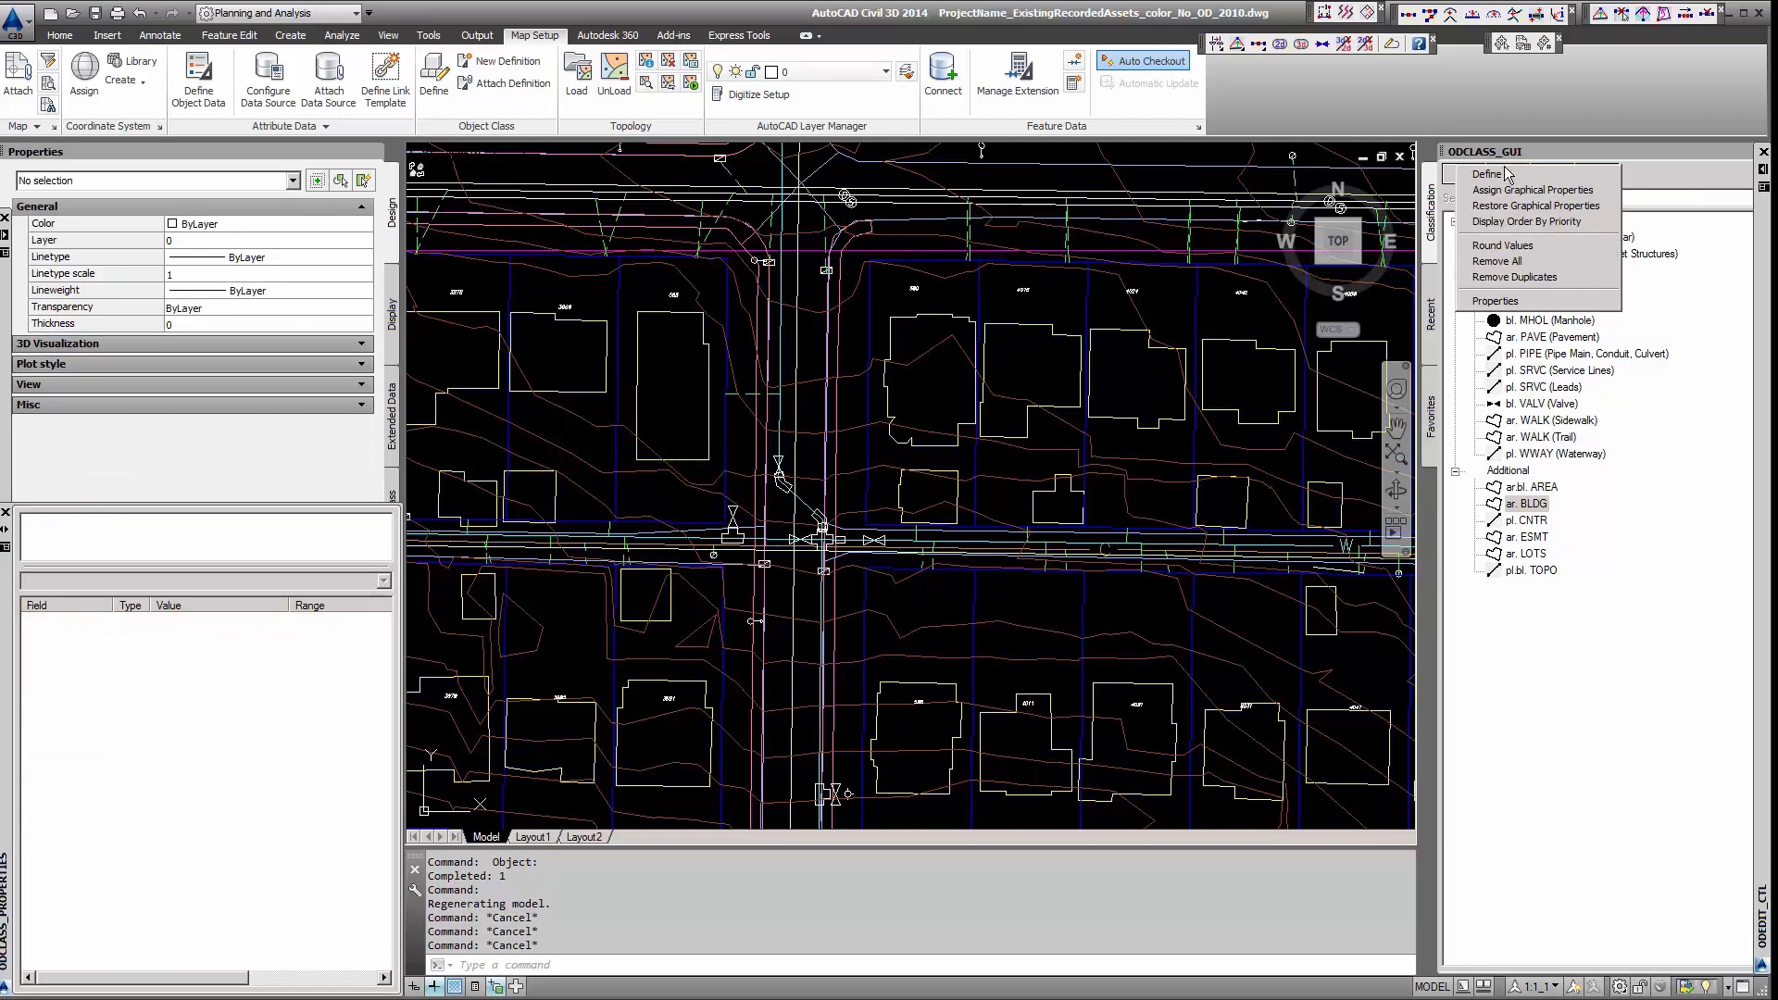
# Step: Automatically classify all drawing objects by their properties, accepting the default mode 0 and Undrawable 0
pyautogui.click(1507, 173)
pyautogui.click(1488, 176)
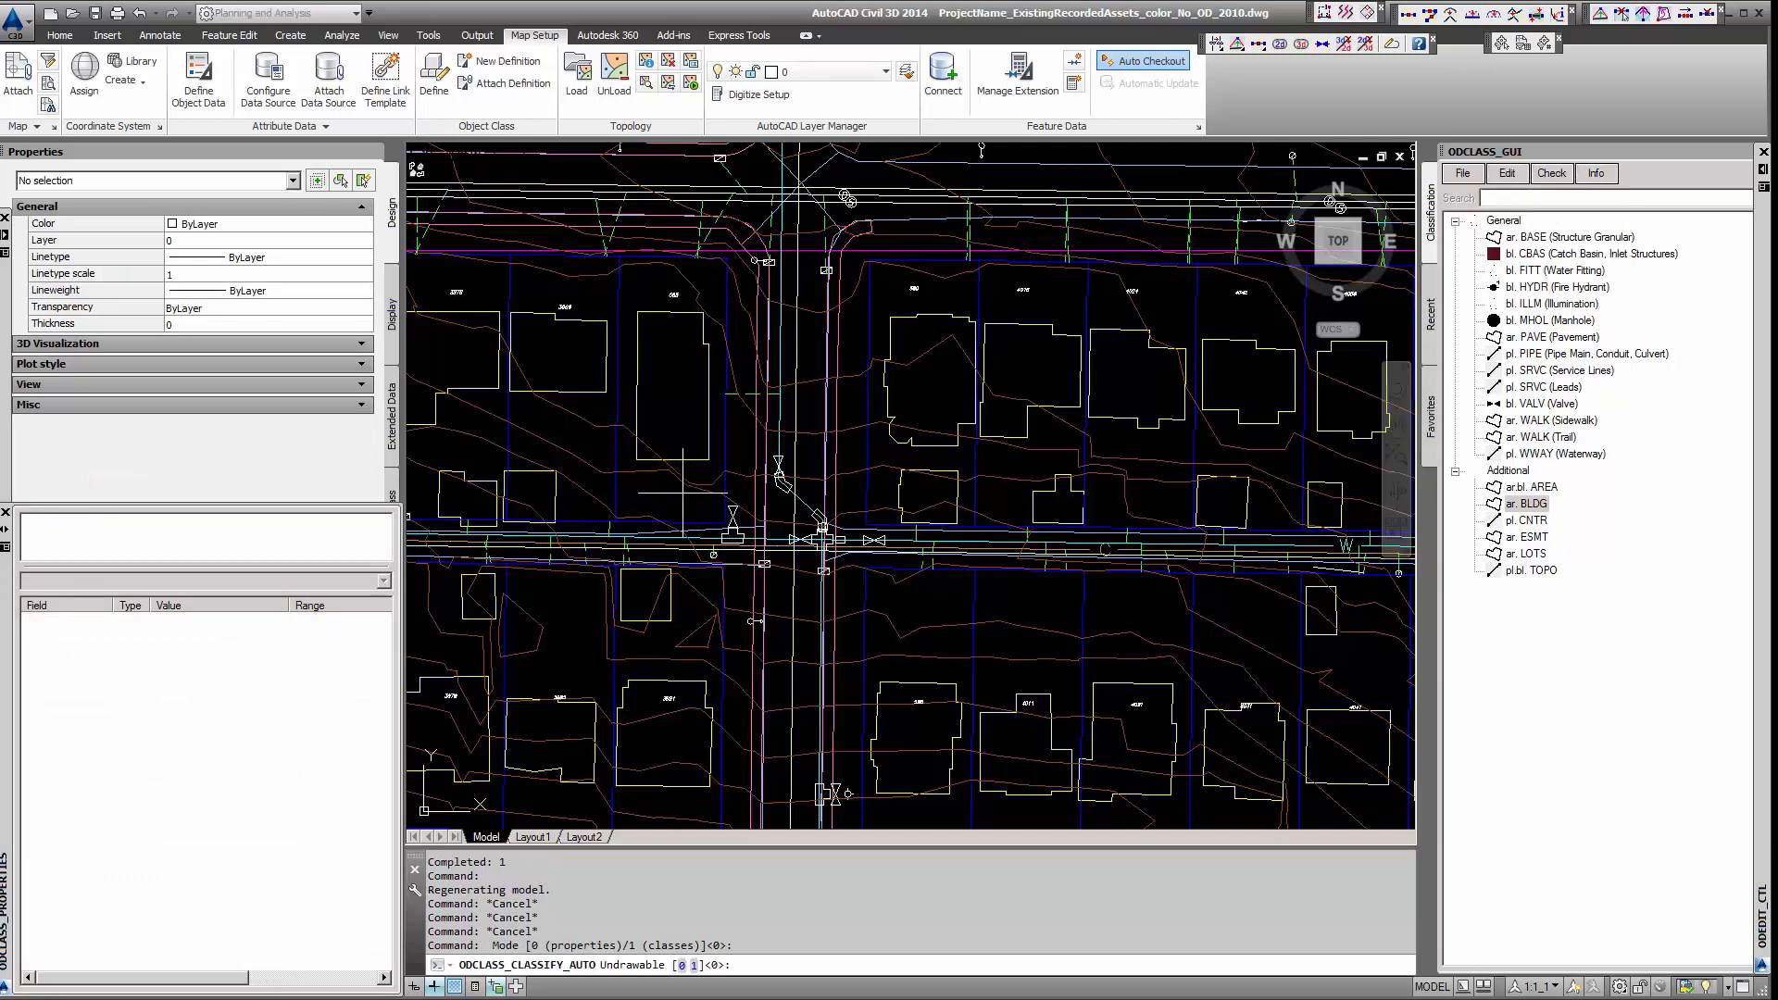
pyautogui.press('Return')
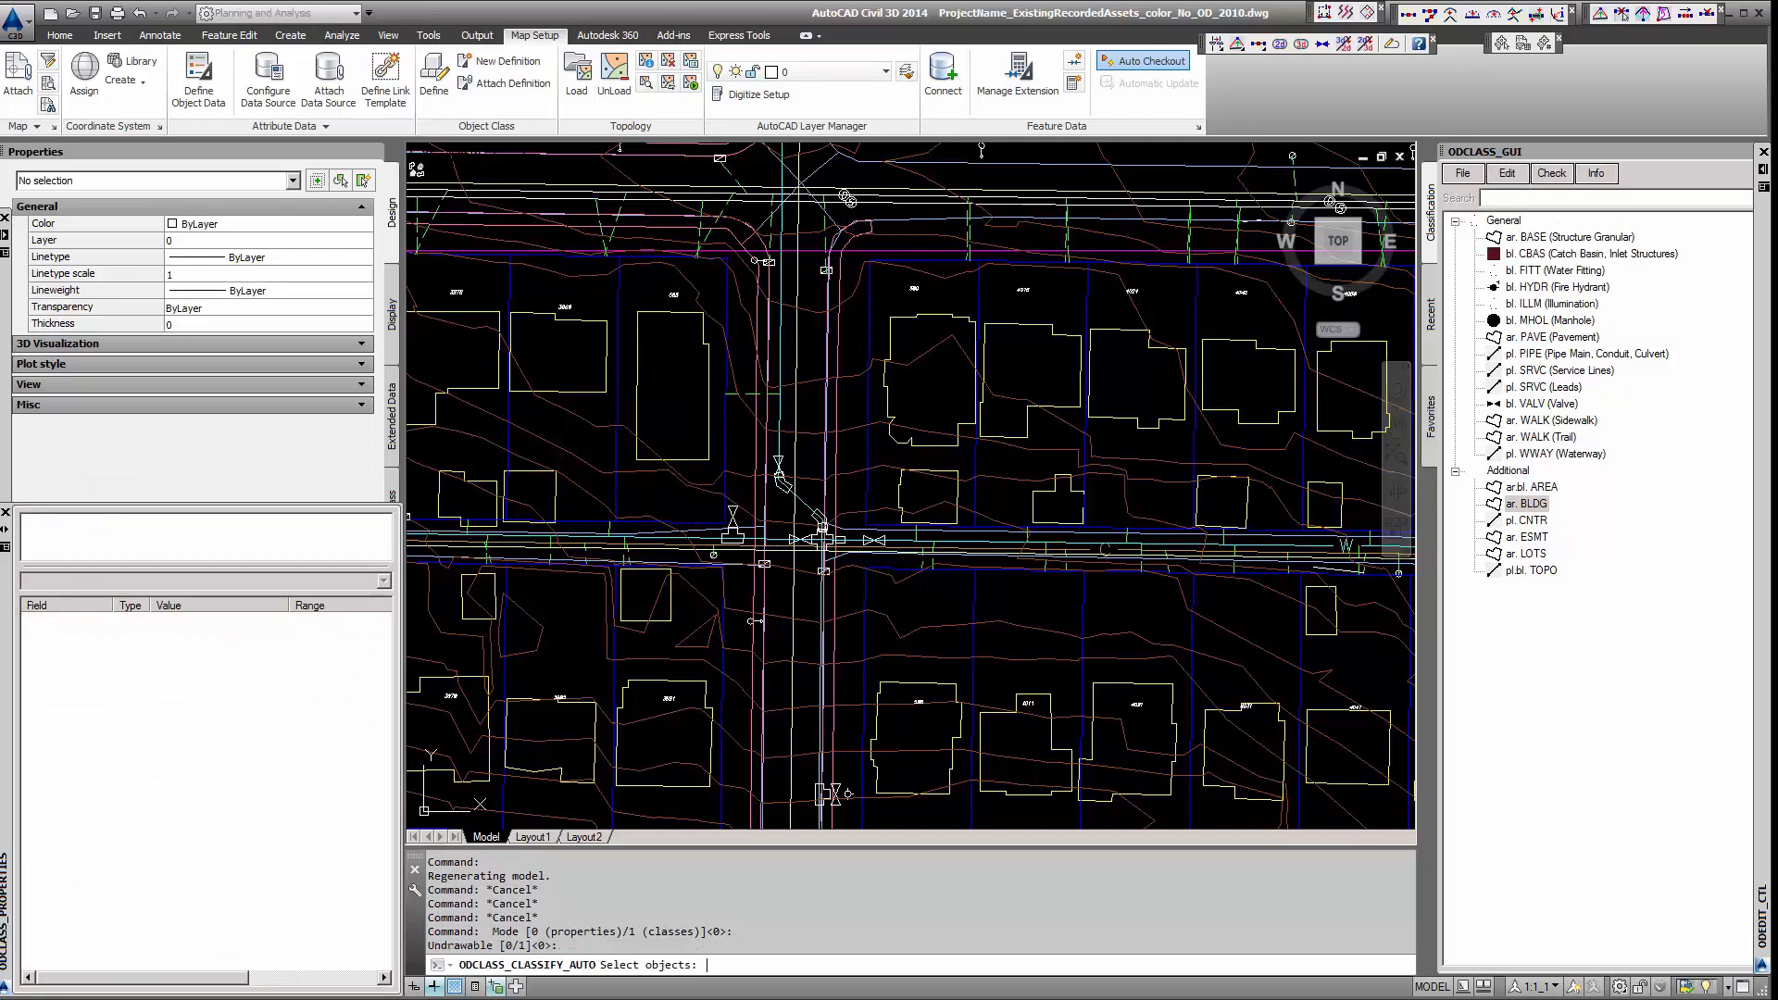
pyautogui.press('Return')
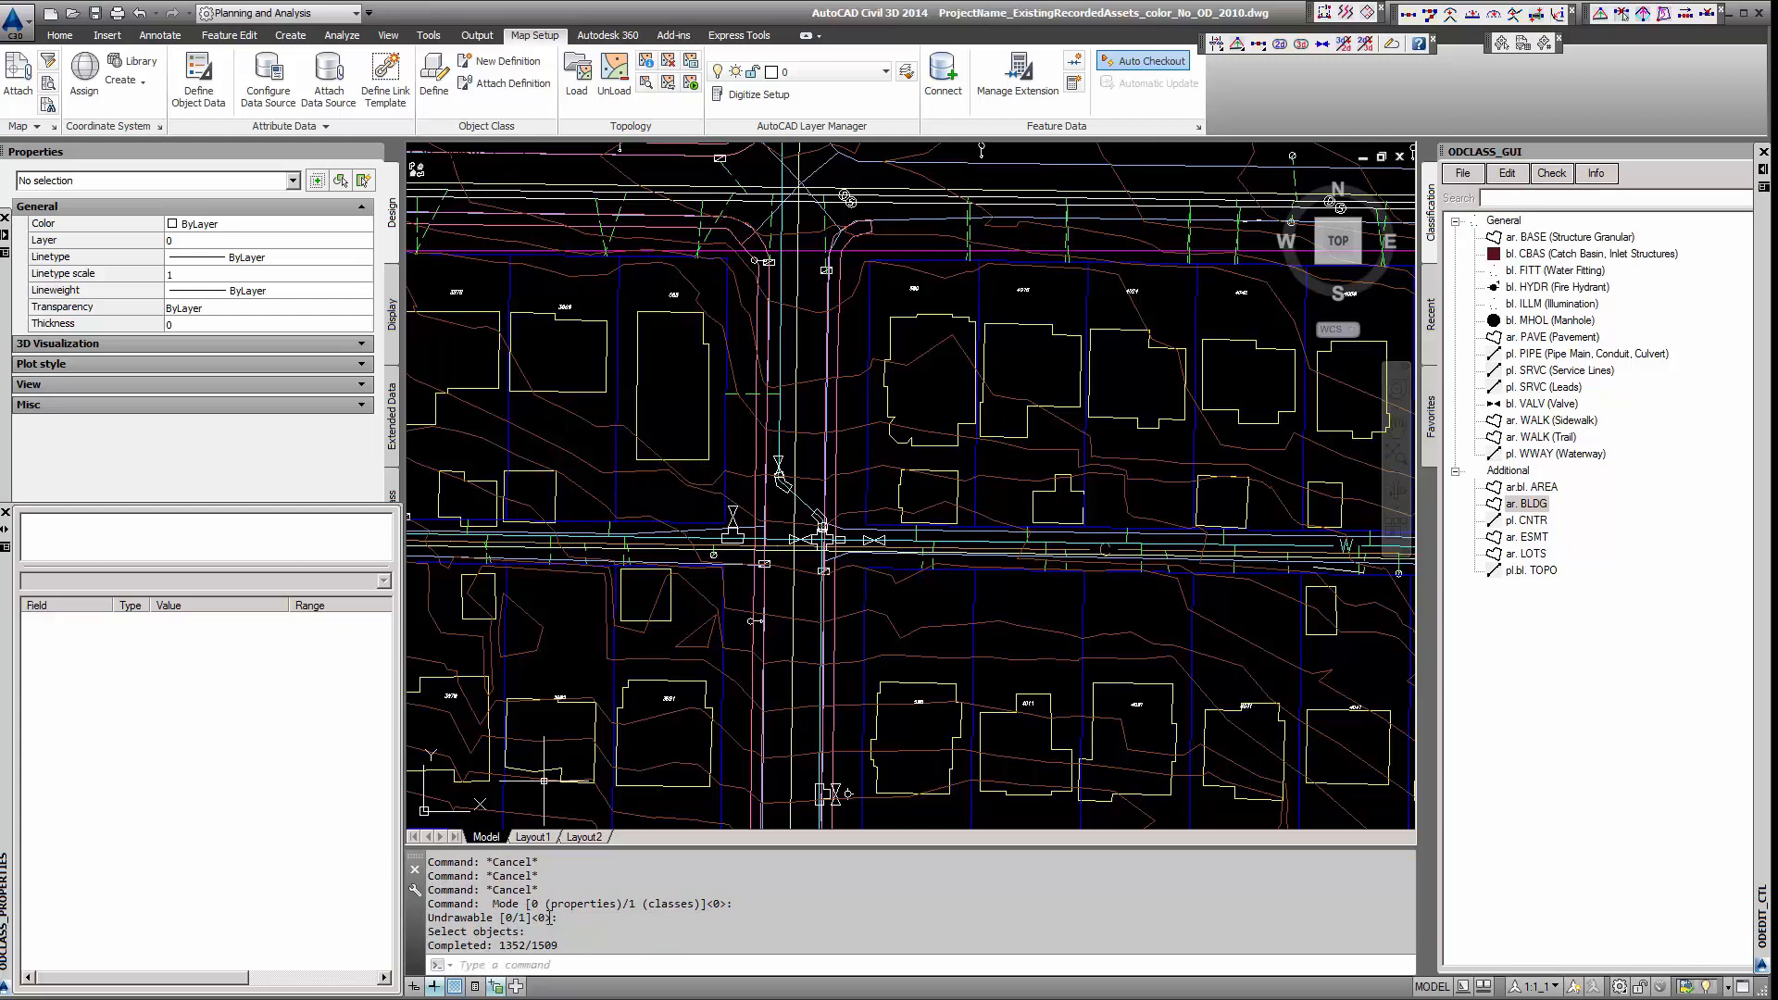
pyautogui.press('Escape')
# Step: Examine the object data attached to a brown contour line, the road centreline and the EX Water Cross fitting
pyautogui.click(625, 475)
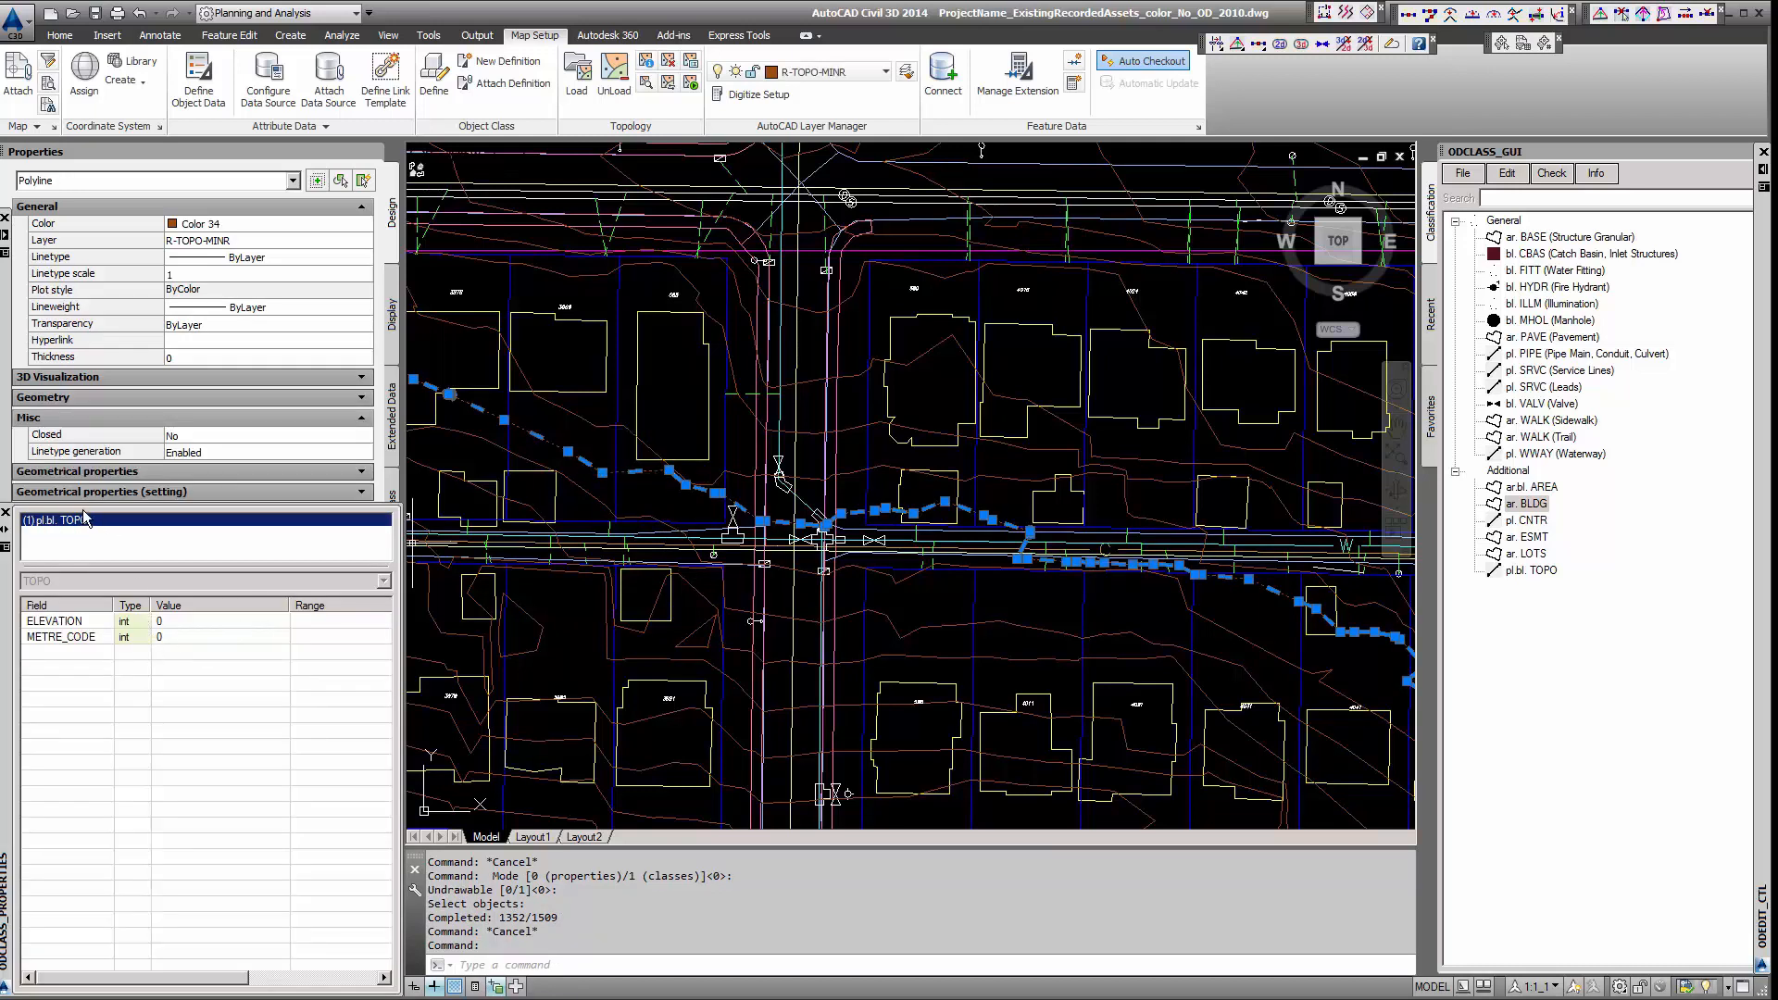
pyautogui.press('Escape')
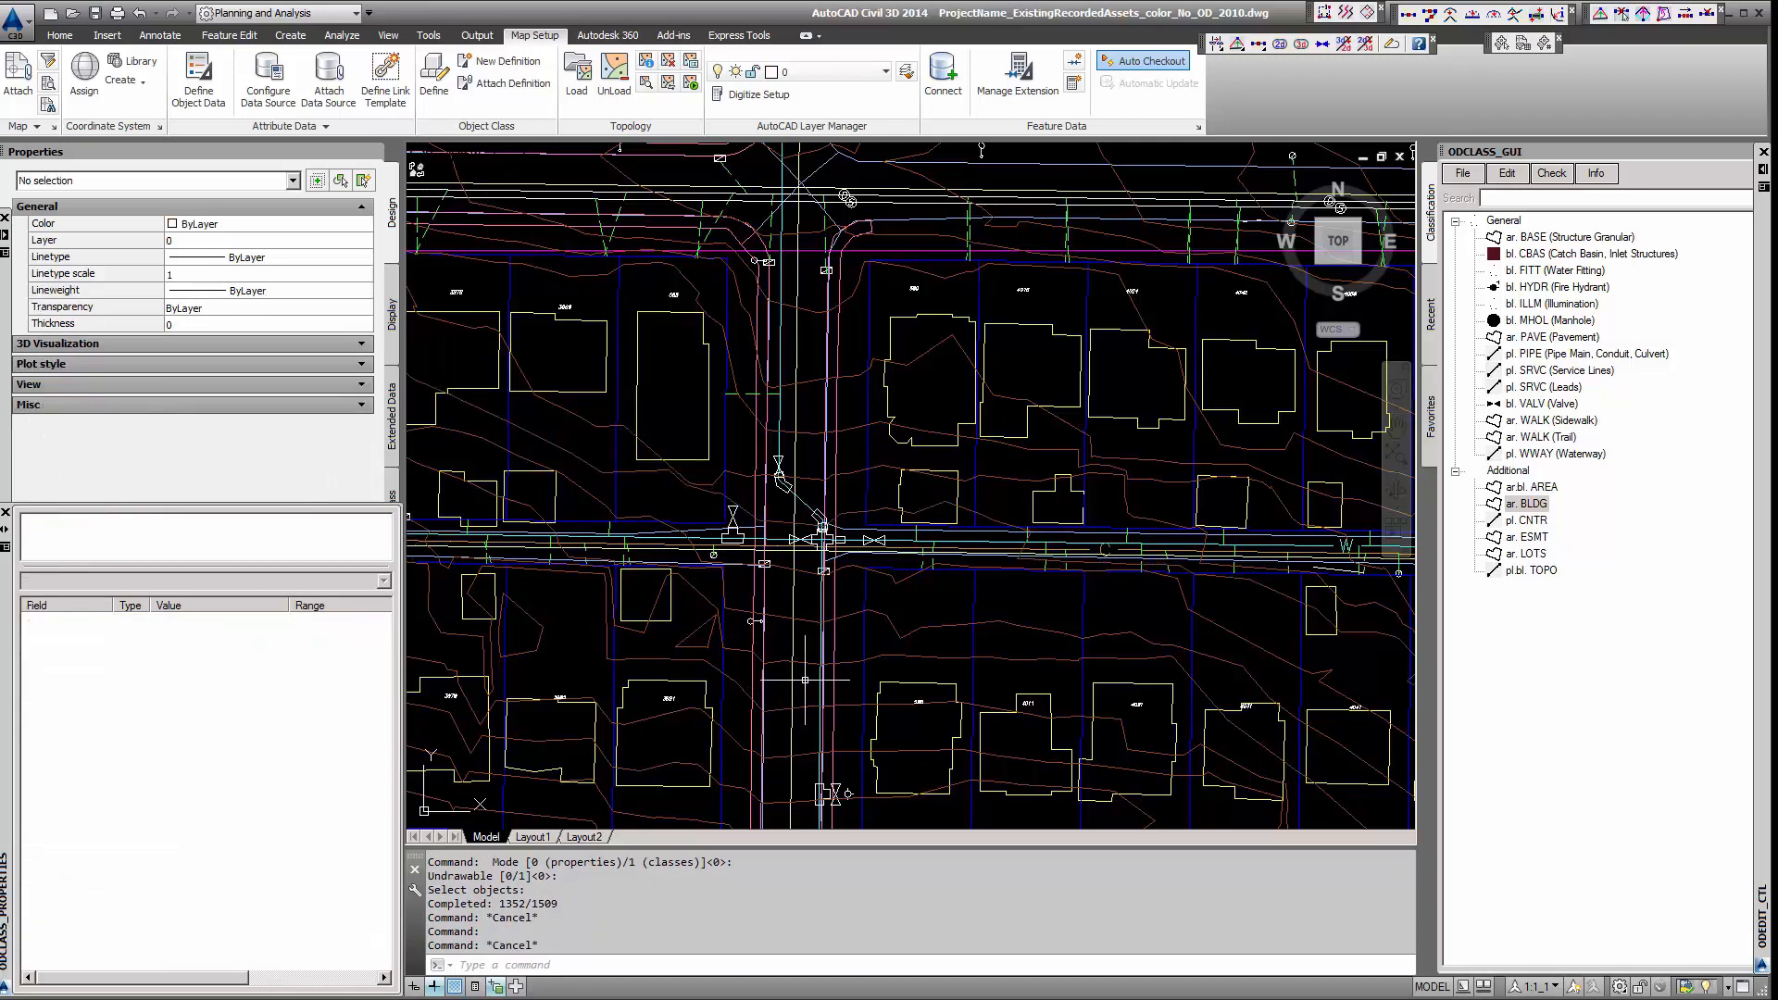
pyautogui.click(796, 612)
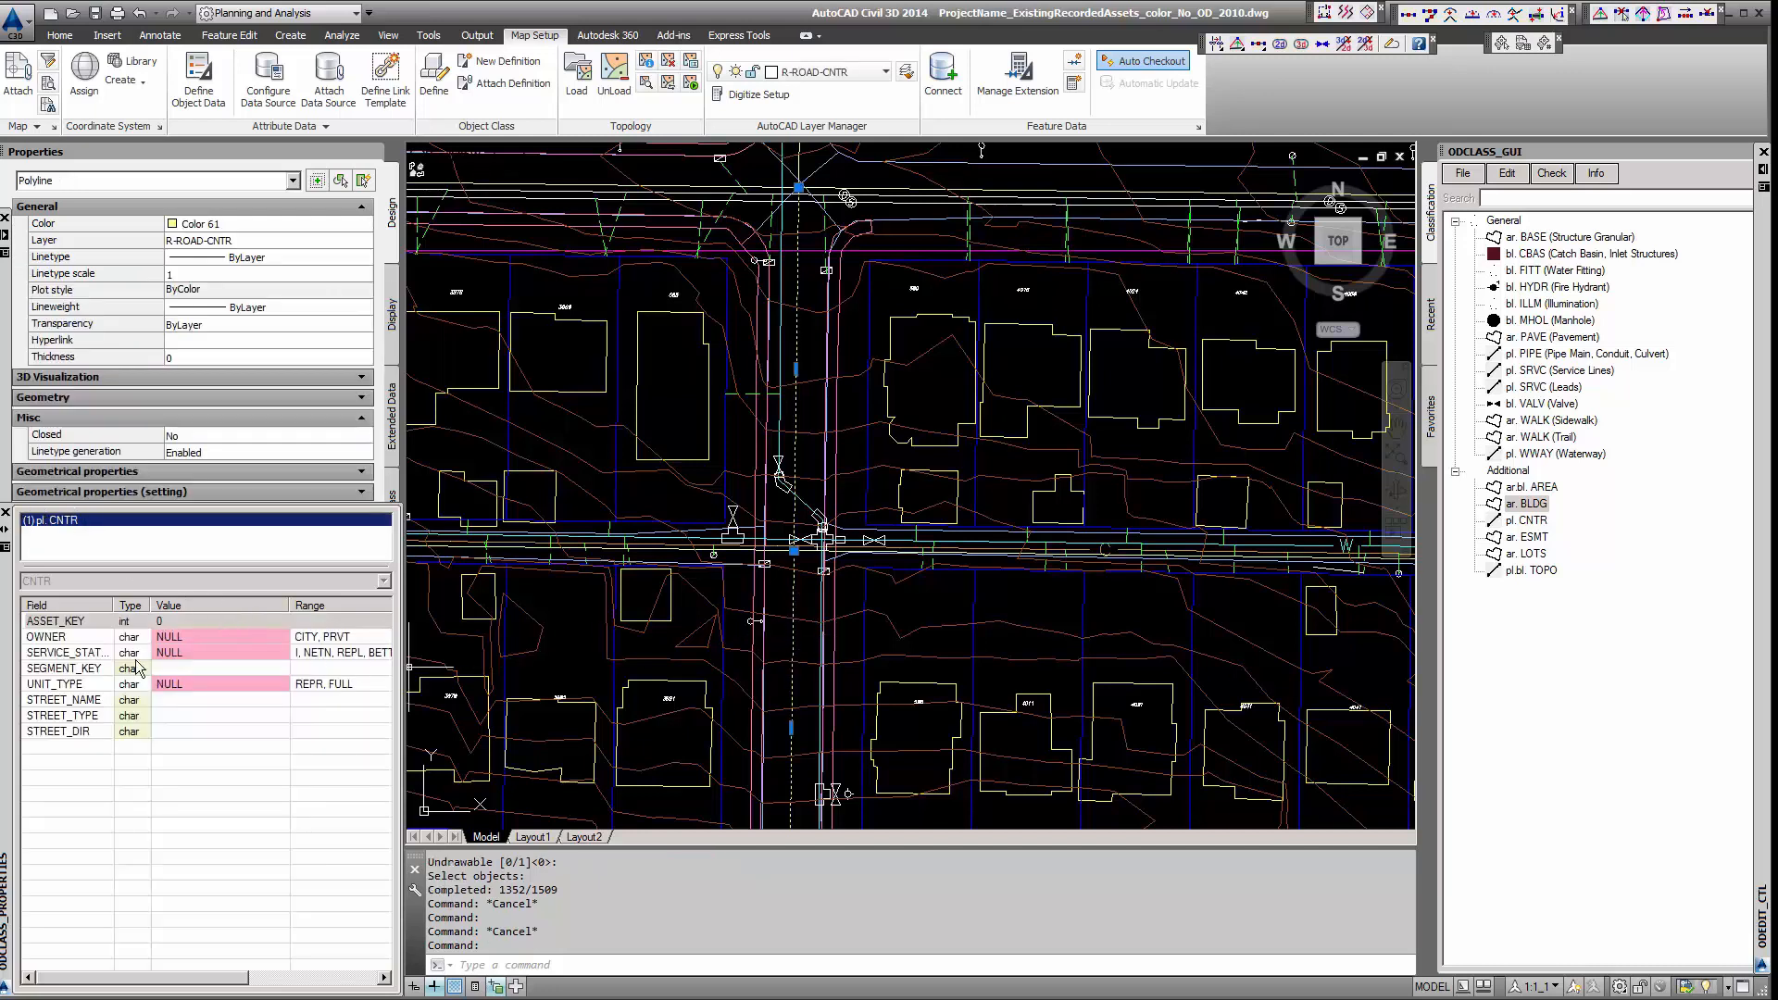
pyautogui.press('Escape')
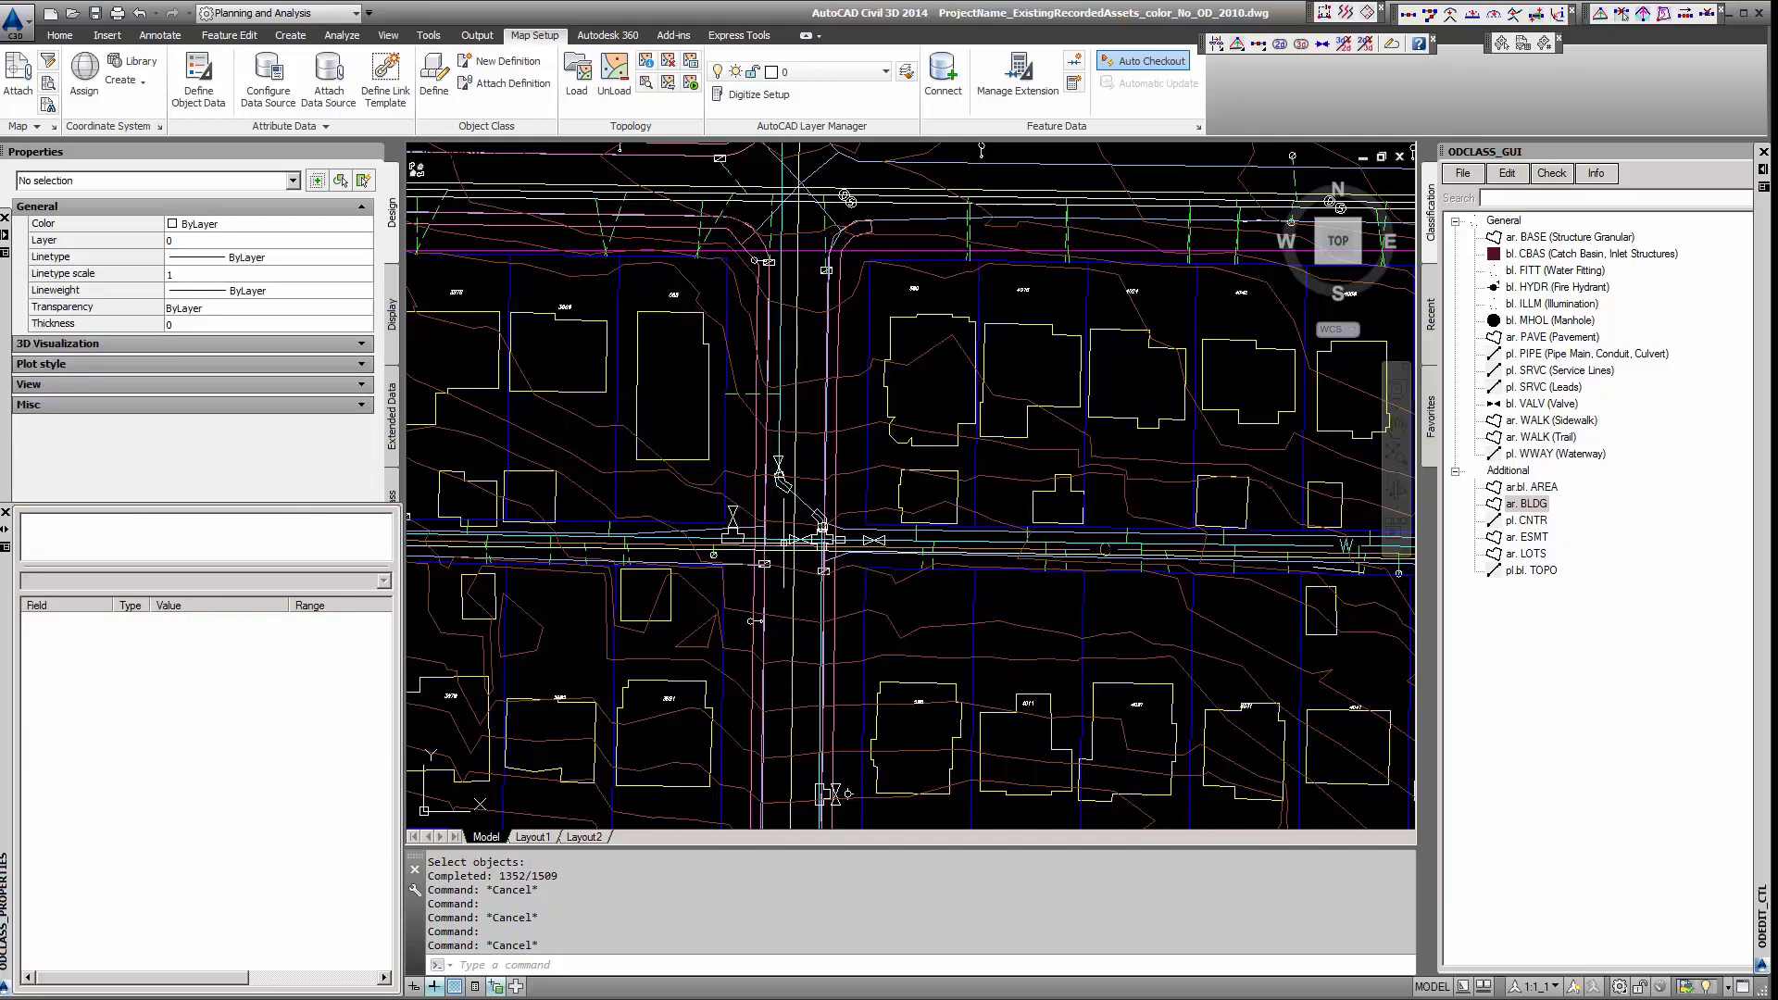
pyautogui.scroll(6, 802, 546)
pyautogui.click(935, 552)
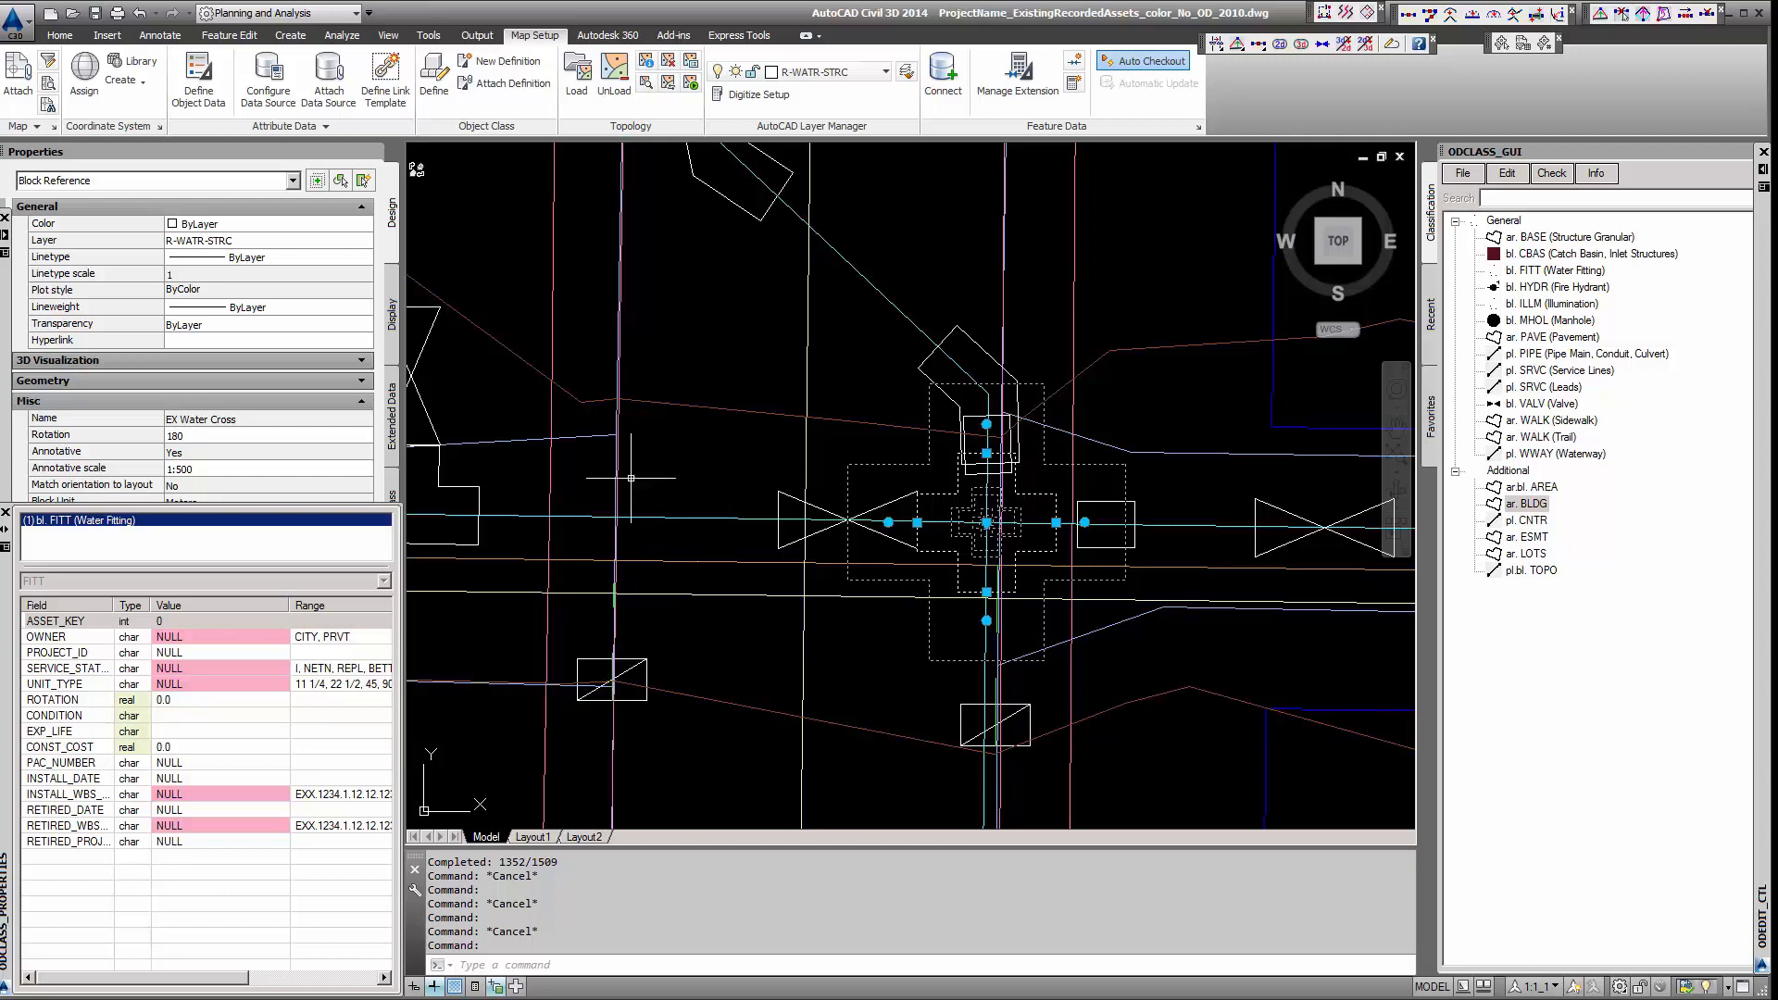
pyautogui.press('Escape')
pyautogui.scroll(-6, 765, 497)
pyautogui.scroll(-5, 796, 501)
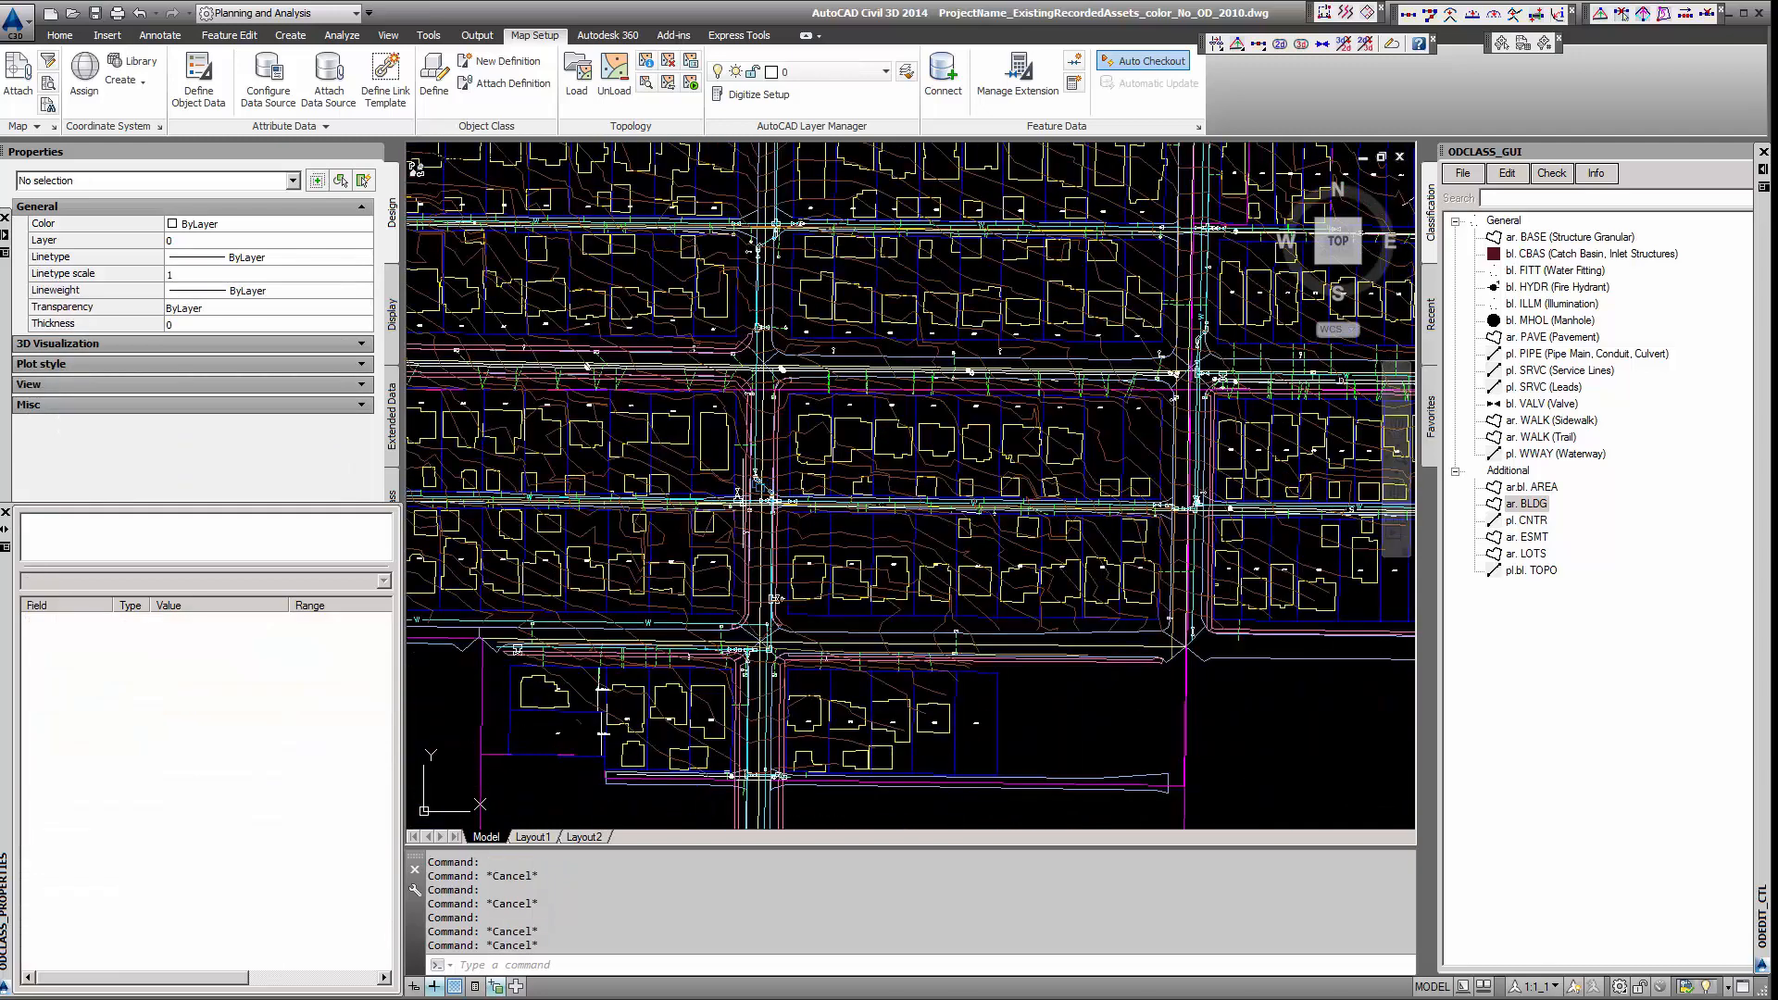
# Step: Select every object classified as CNTR to review its object data, and clear the selection
pyautogui.rightClick(1528, 524)
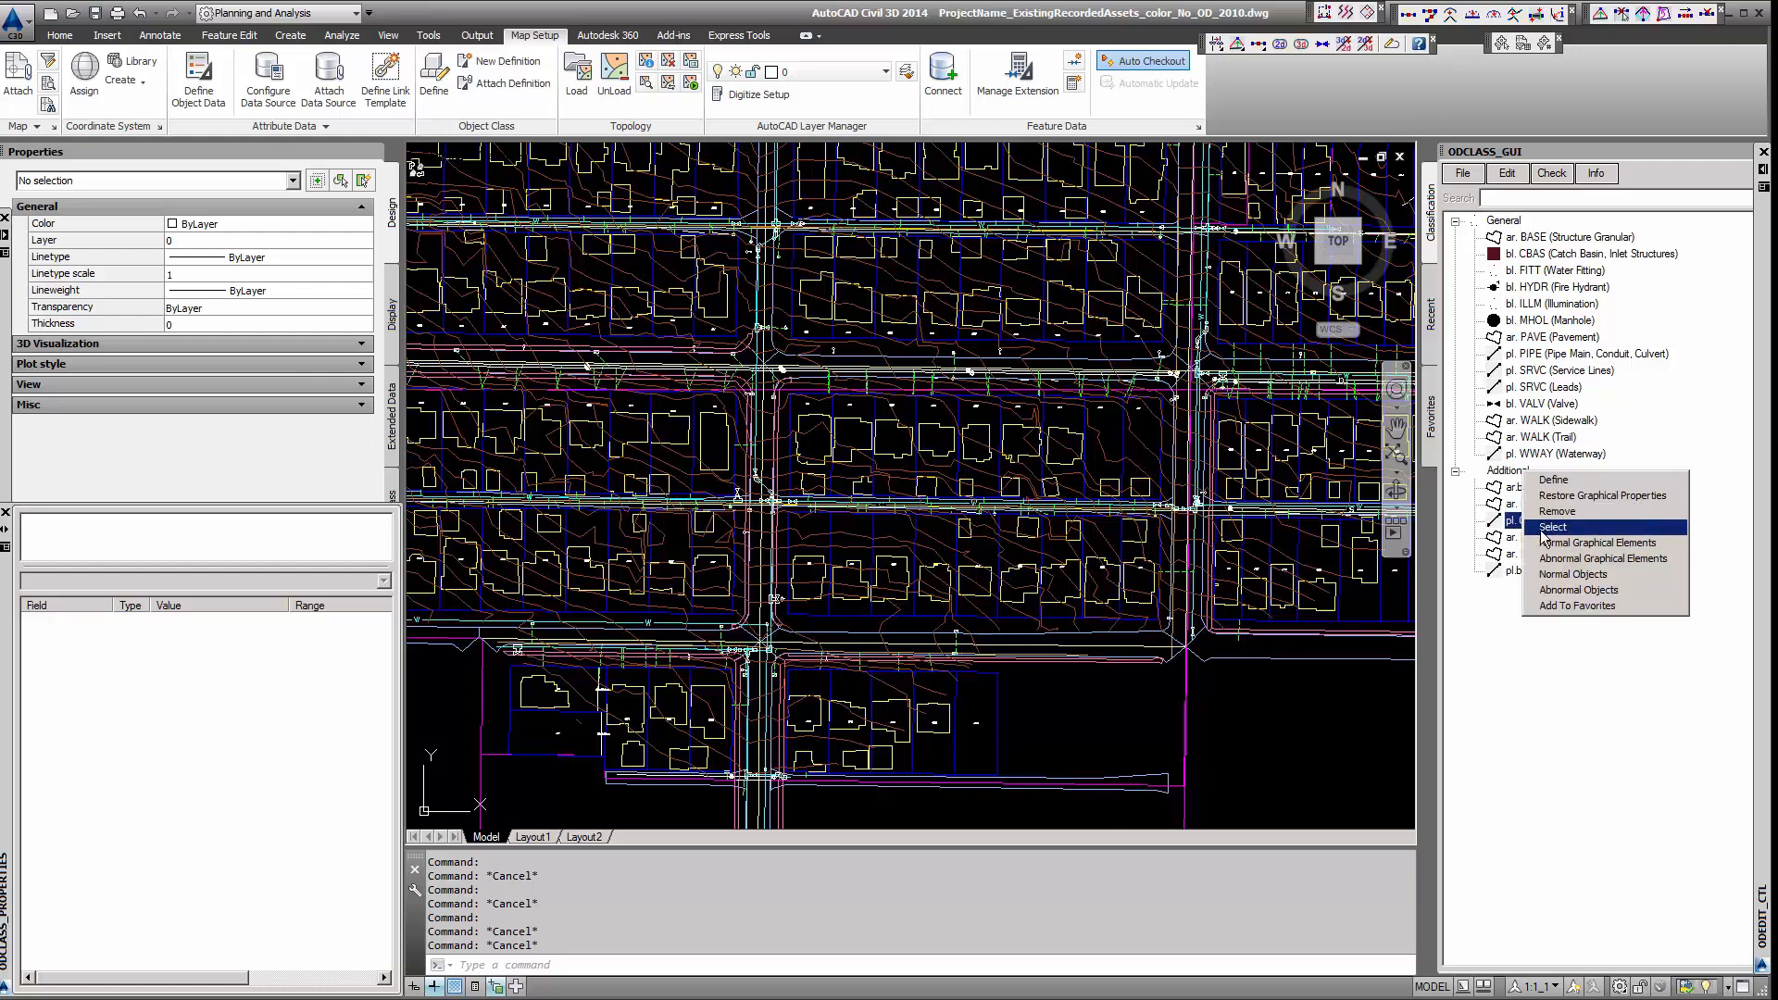
pyautogui.click(1553, 527)
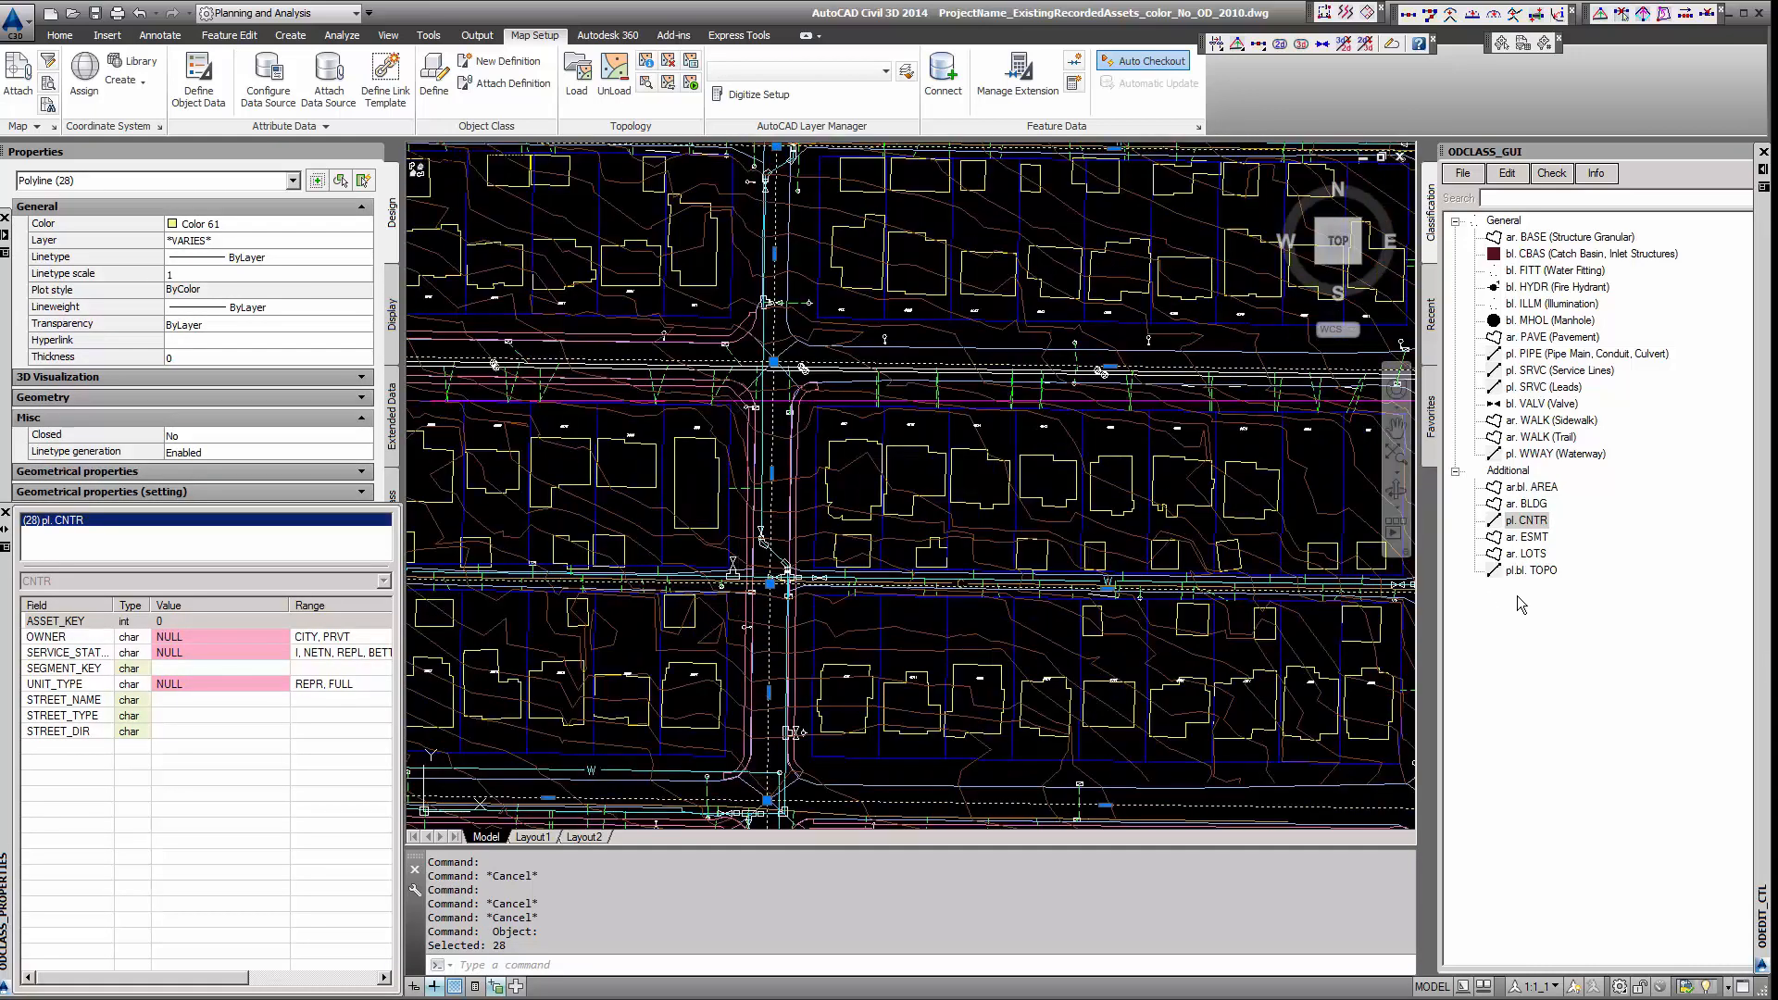
pyautogui.press('Escape')
# Step: Select all objects in the Additional class group, review their extent across the drawing, and clear the selection
pyautogui.rightClick(1506, 472)
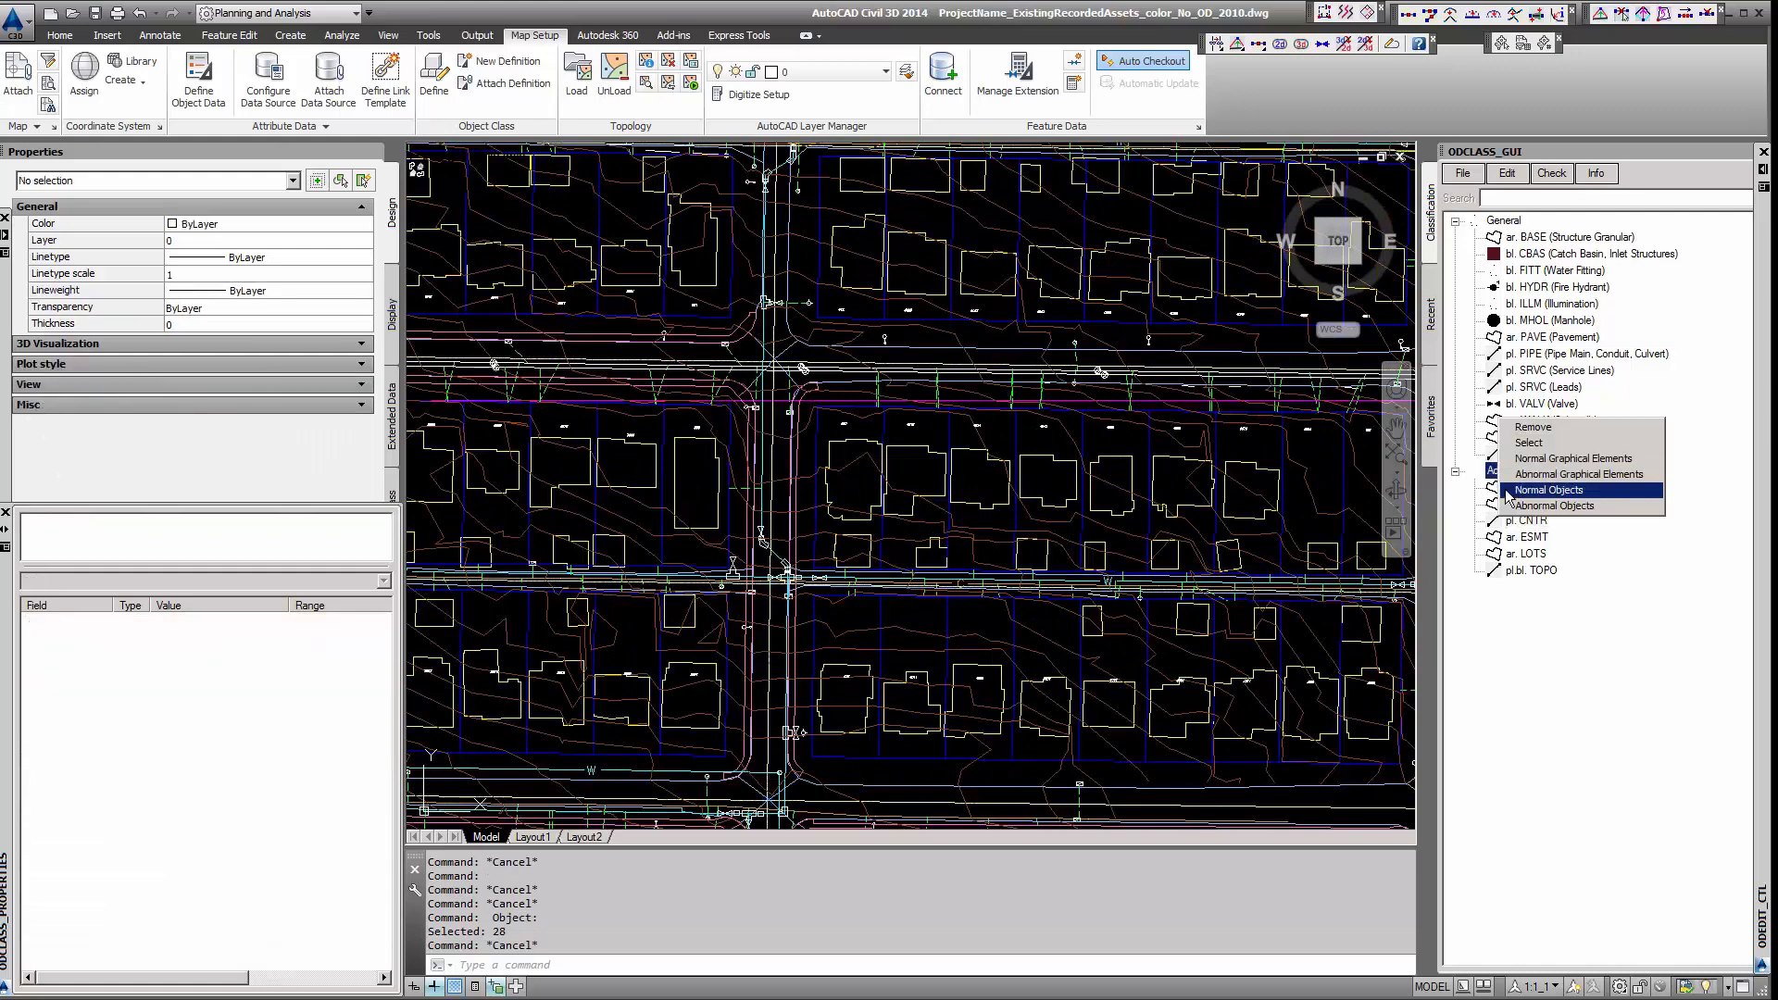
pyautogui.click(1529, 443)
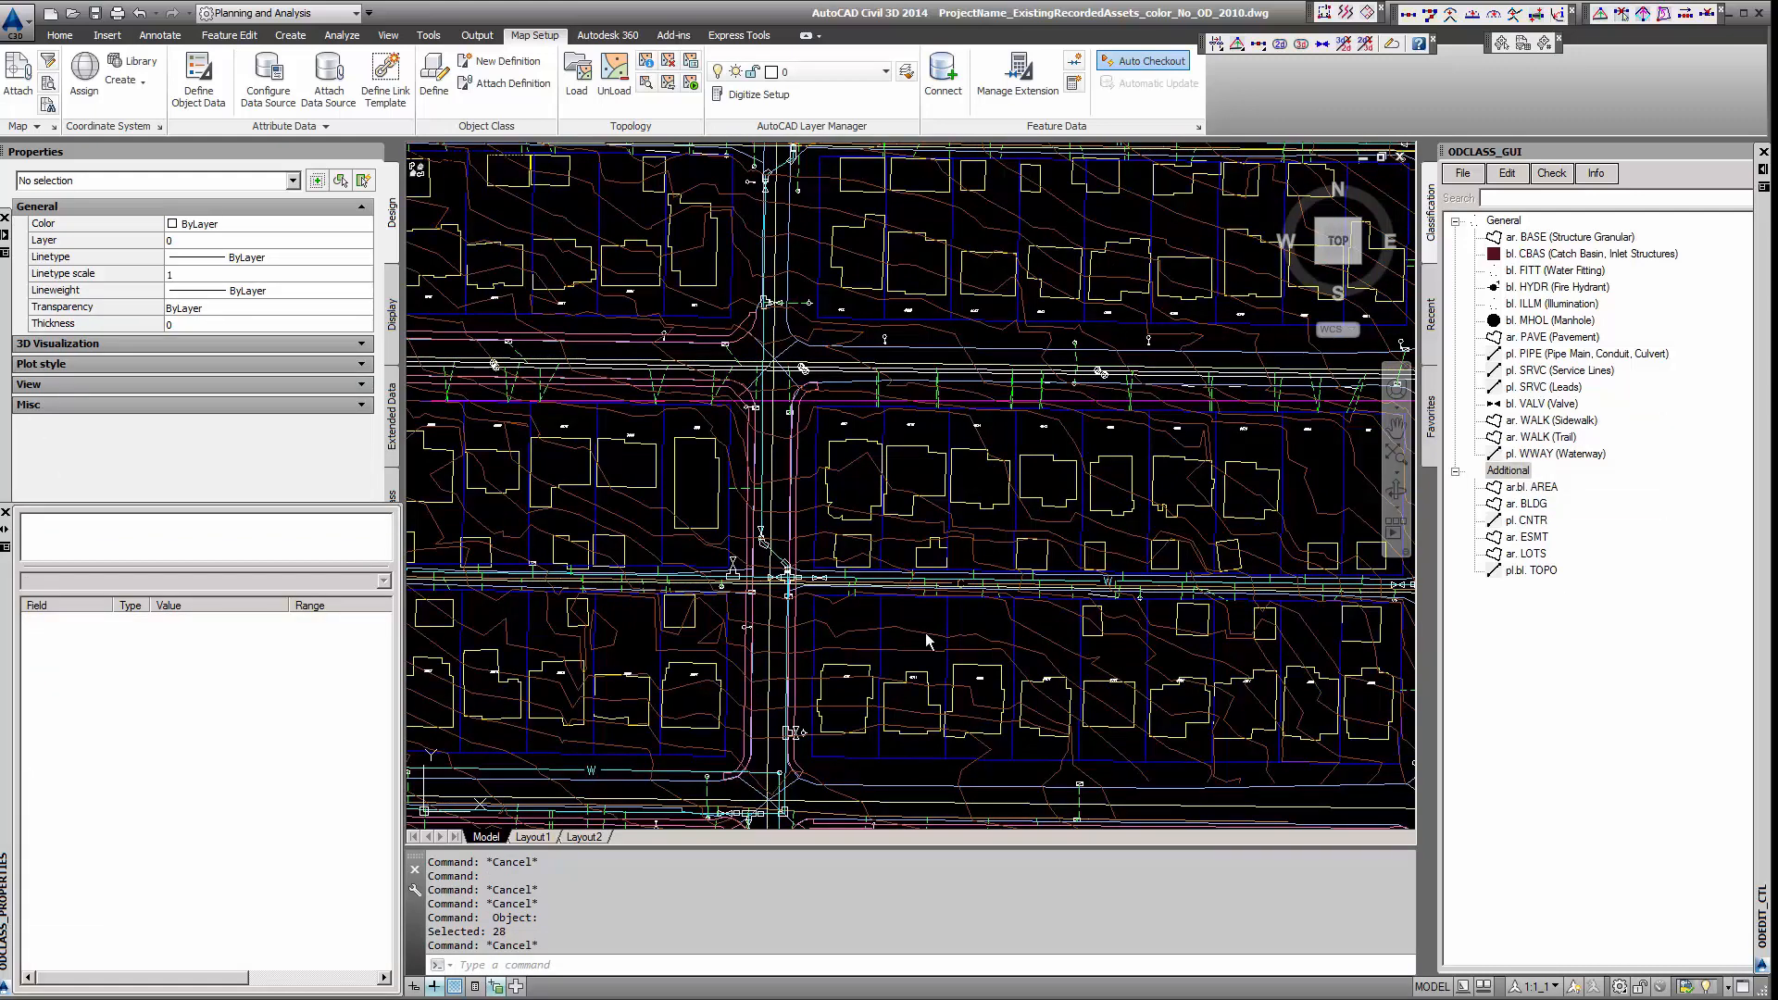
pyautogui.scroll(-5, 838, 622)
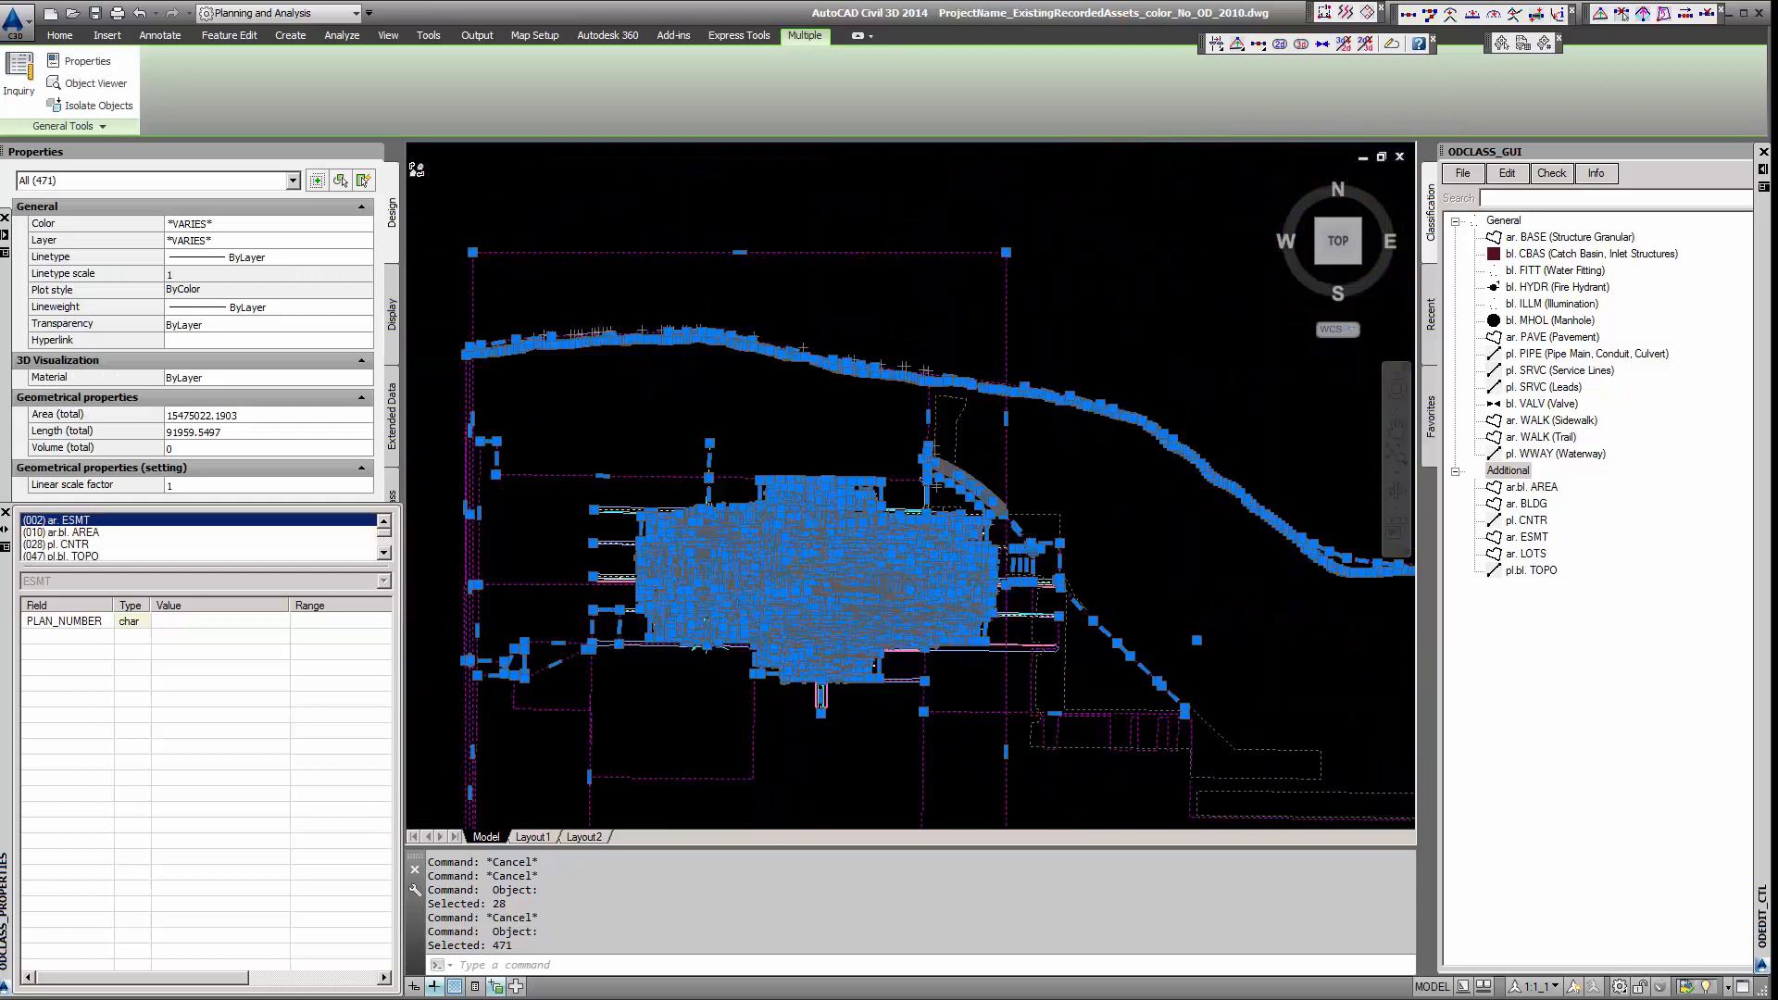
pyautogui.scroll(5, 831, 619)
pyautogui.press('Escape')
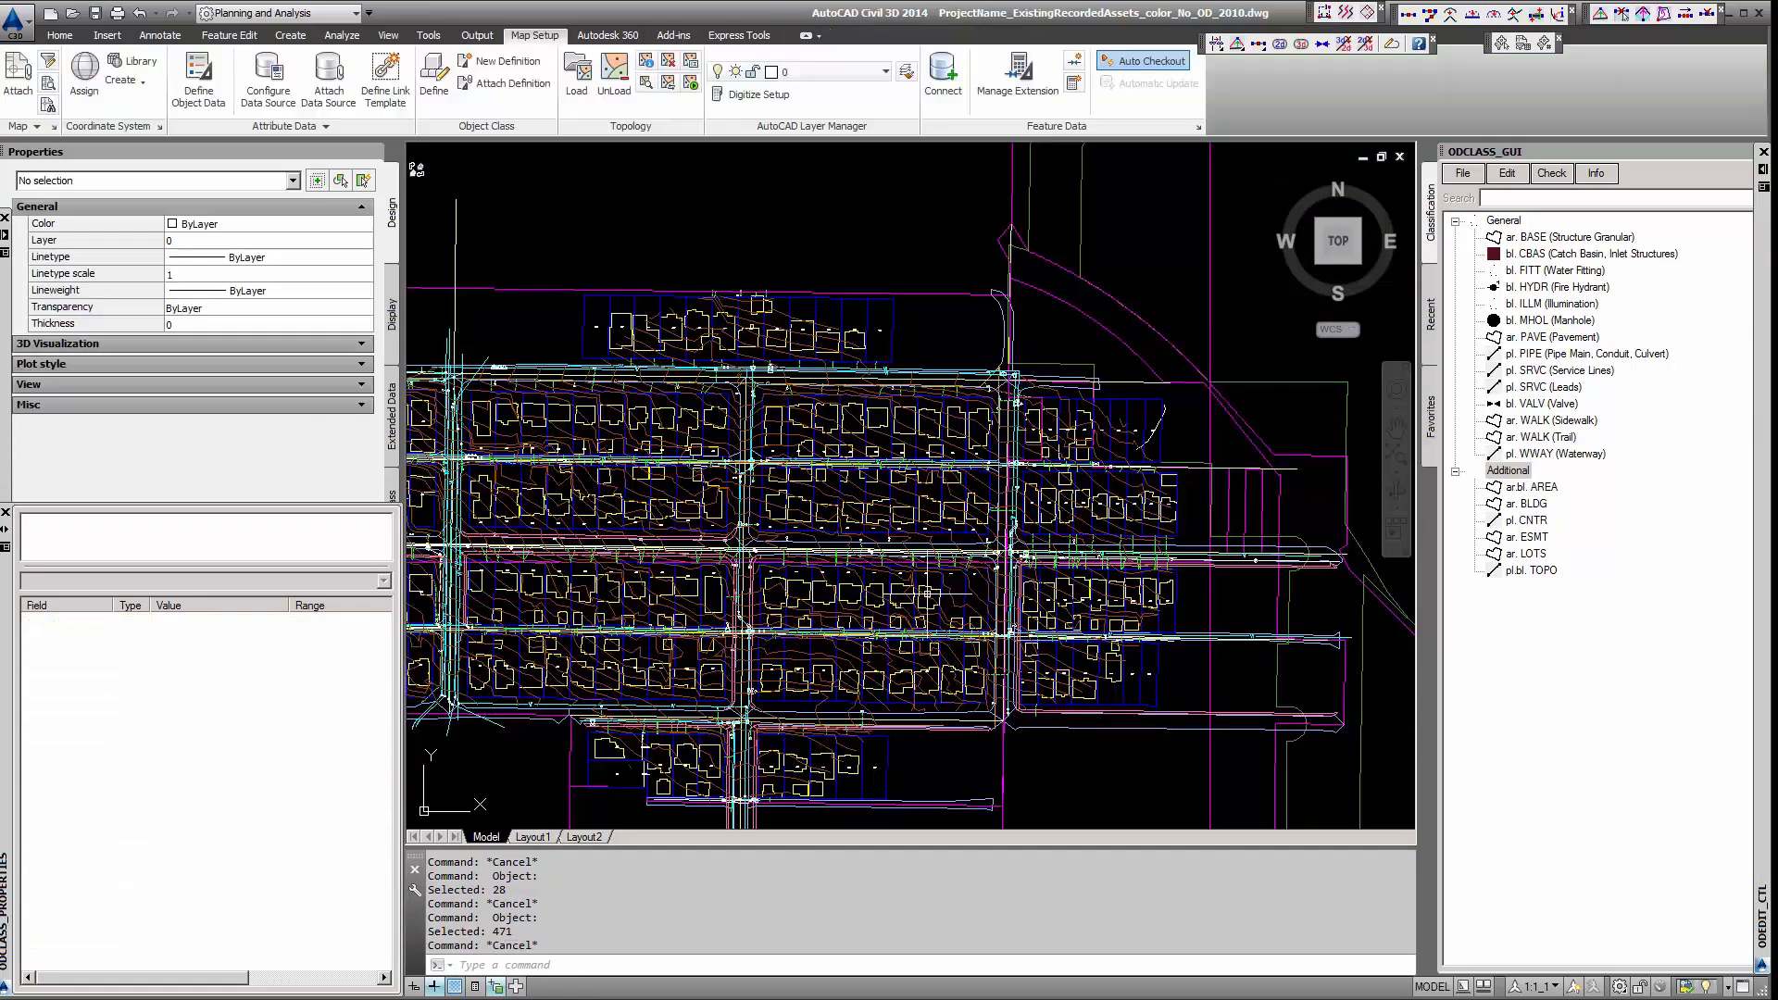
# Step: Select all WALK (Sidewalk) objects, review them and their object data, and clear the selection
pyautogui.rightClick(1533, 426)
pyautogui.click(1545, 426)
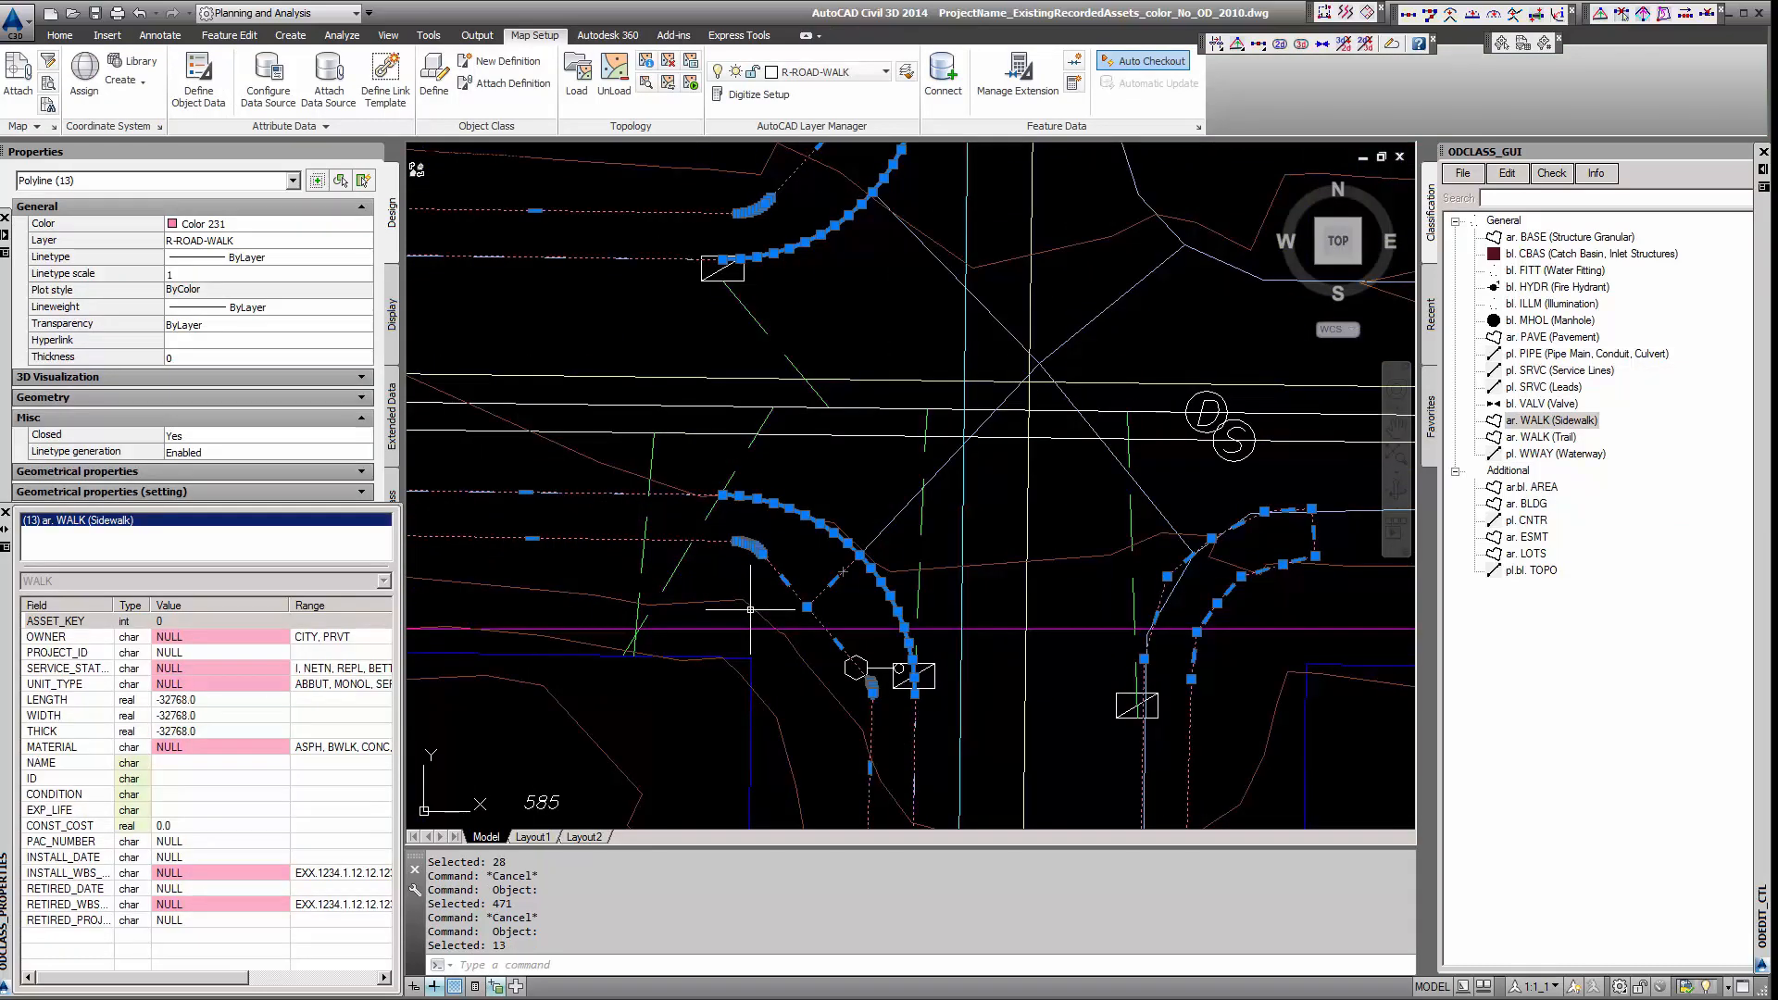
pyautogui.scroll(-10, 745, 582)
pyautogui.press('Escape')
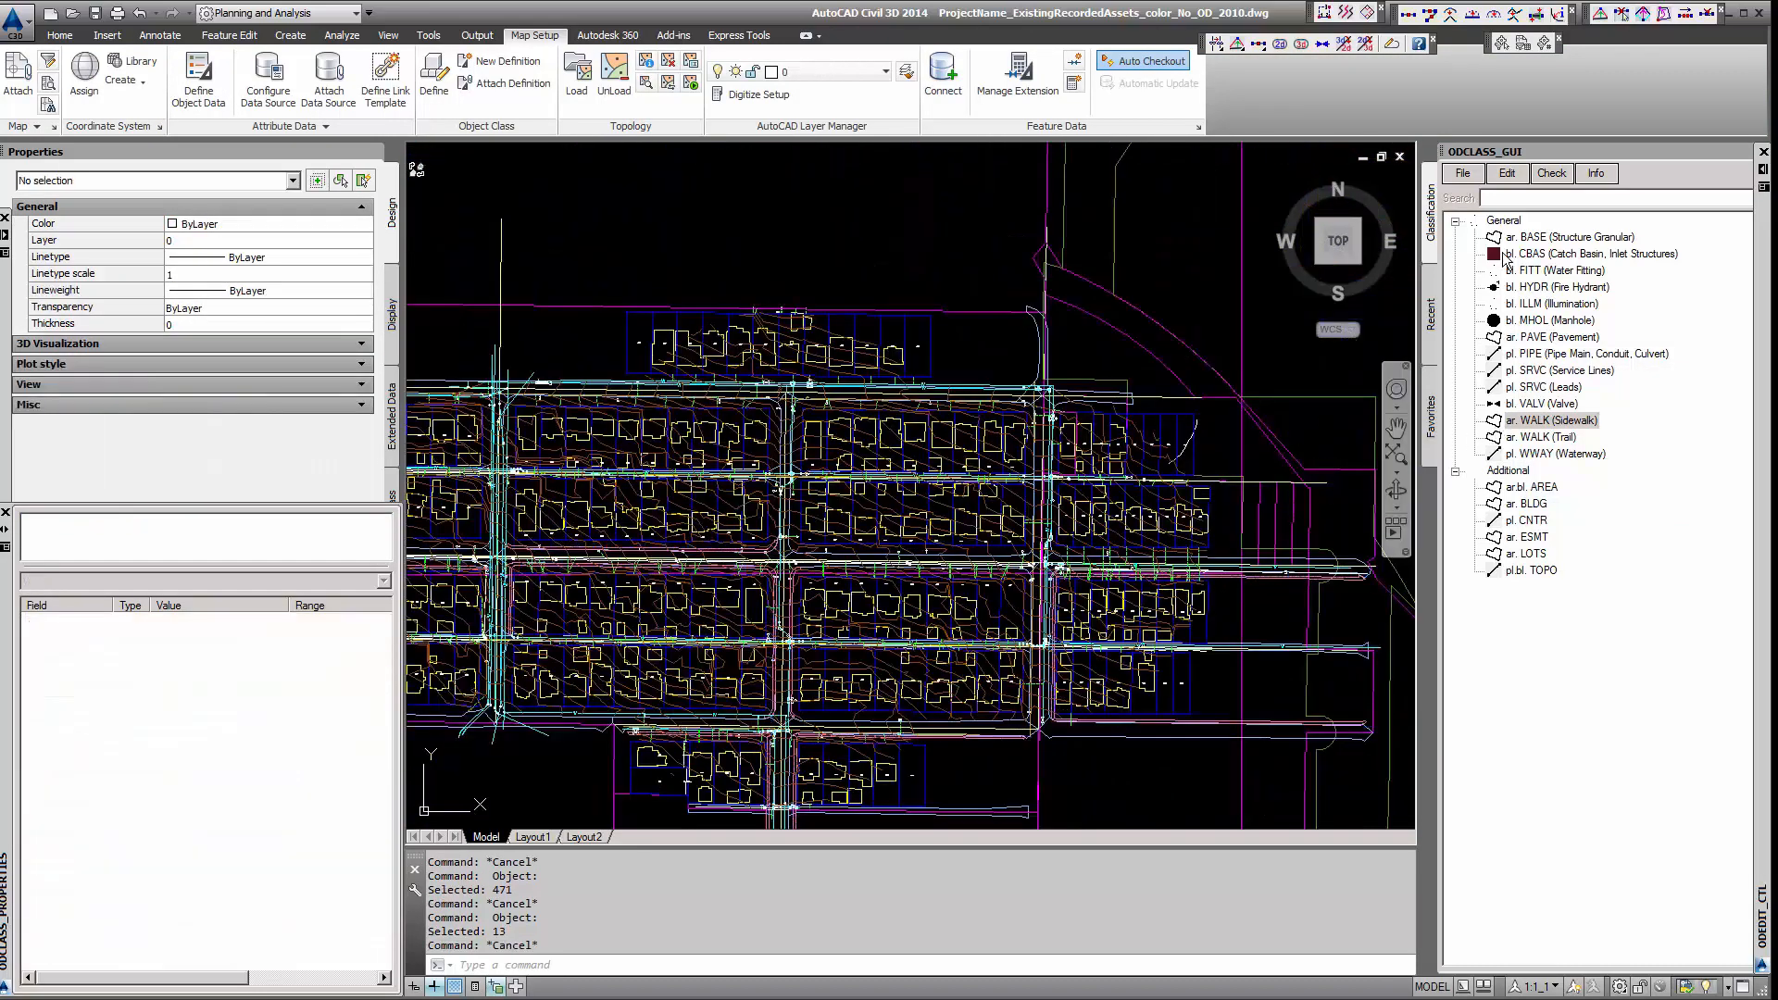
# Step: Select all objects in the General class group, inspect them around the road intersection, and clear the selection
pyautogui.rightClick(1502, 225)
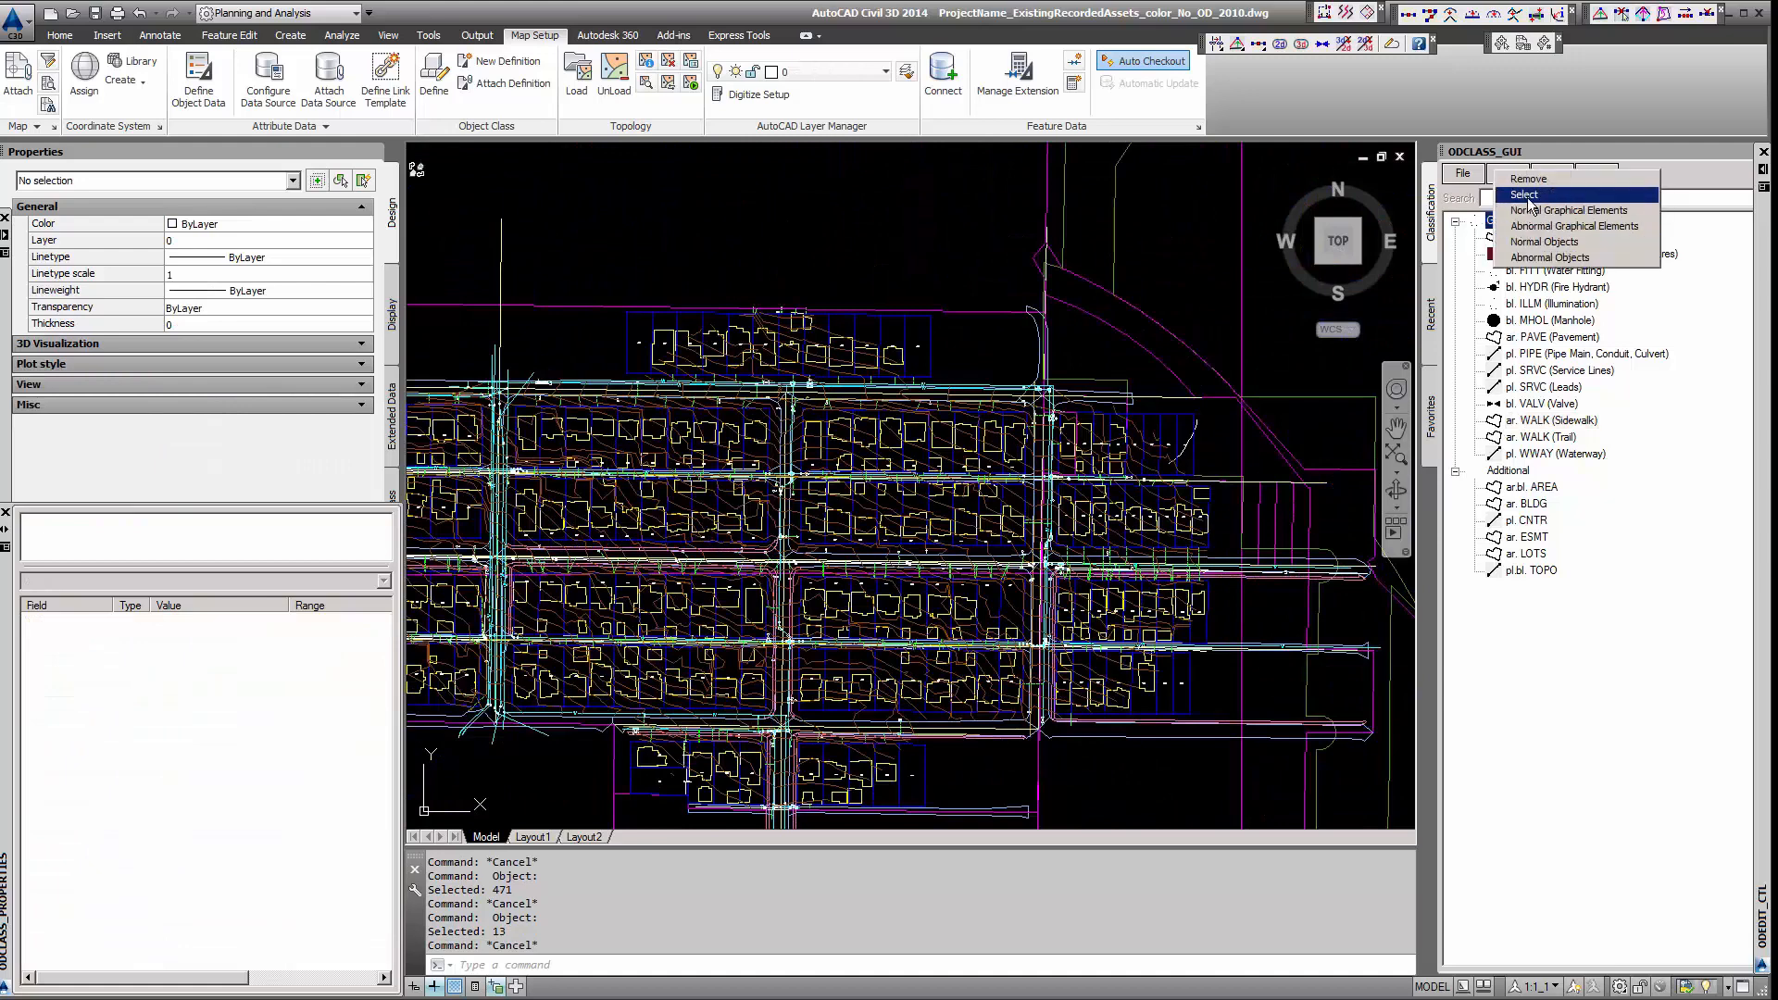
pyautogui.click(1526, 195)
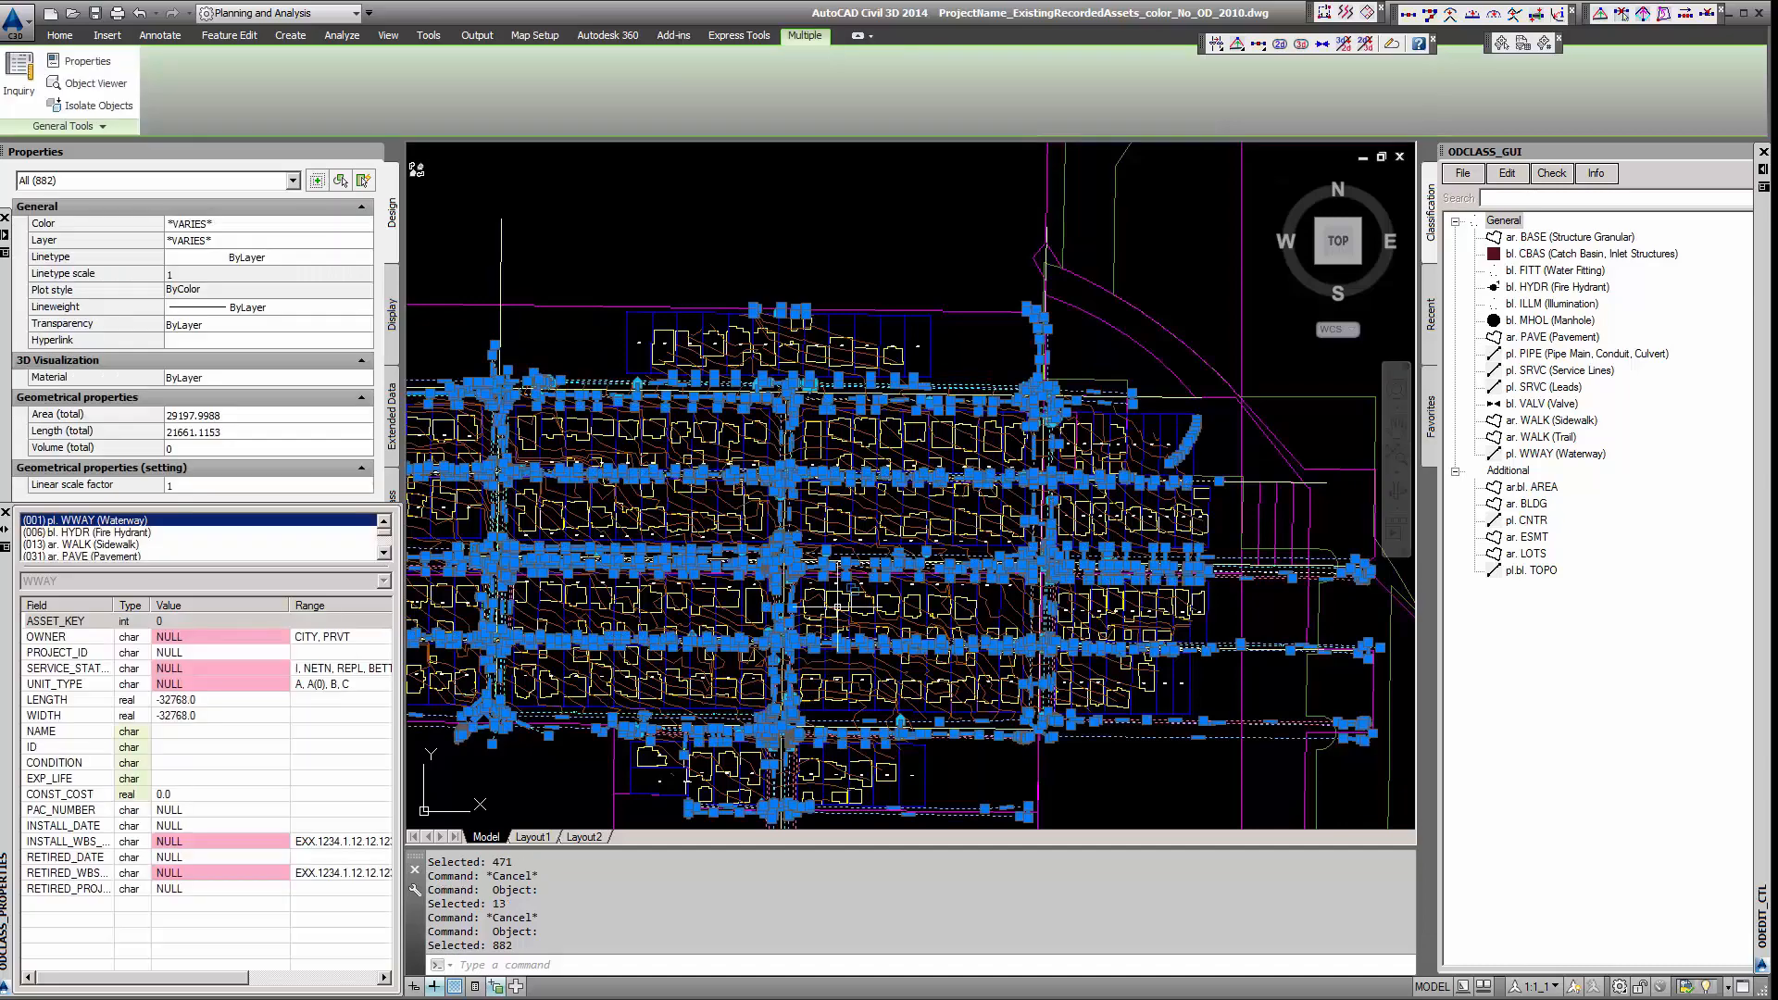
pyautogui.scroll(-5, 838, 605)
pyautogui.scroll(10, 824, 604)
pyautogui.scroll(3, 960, 492)
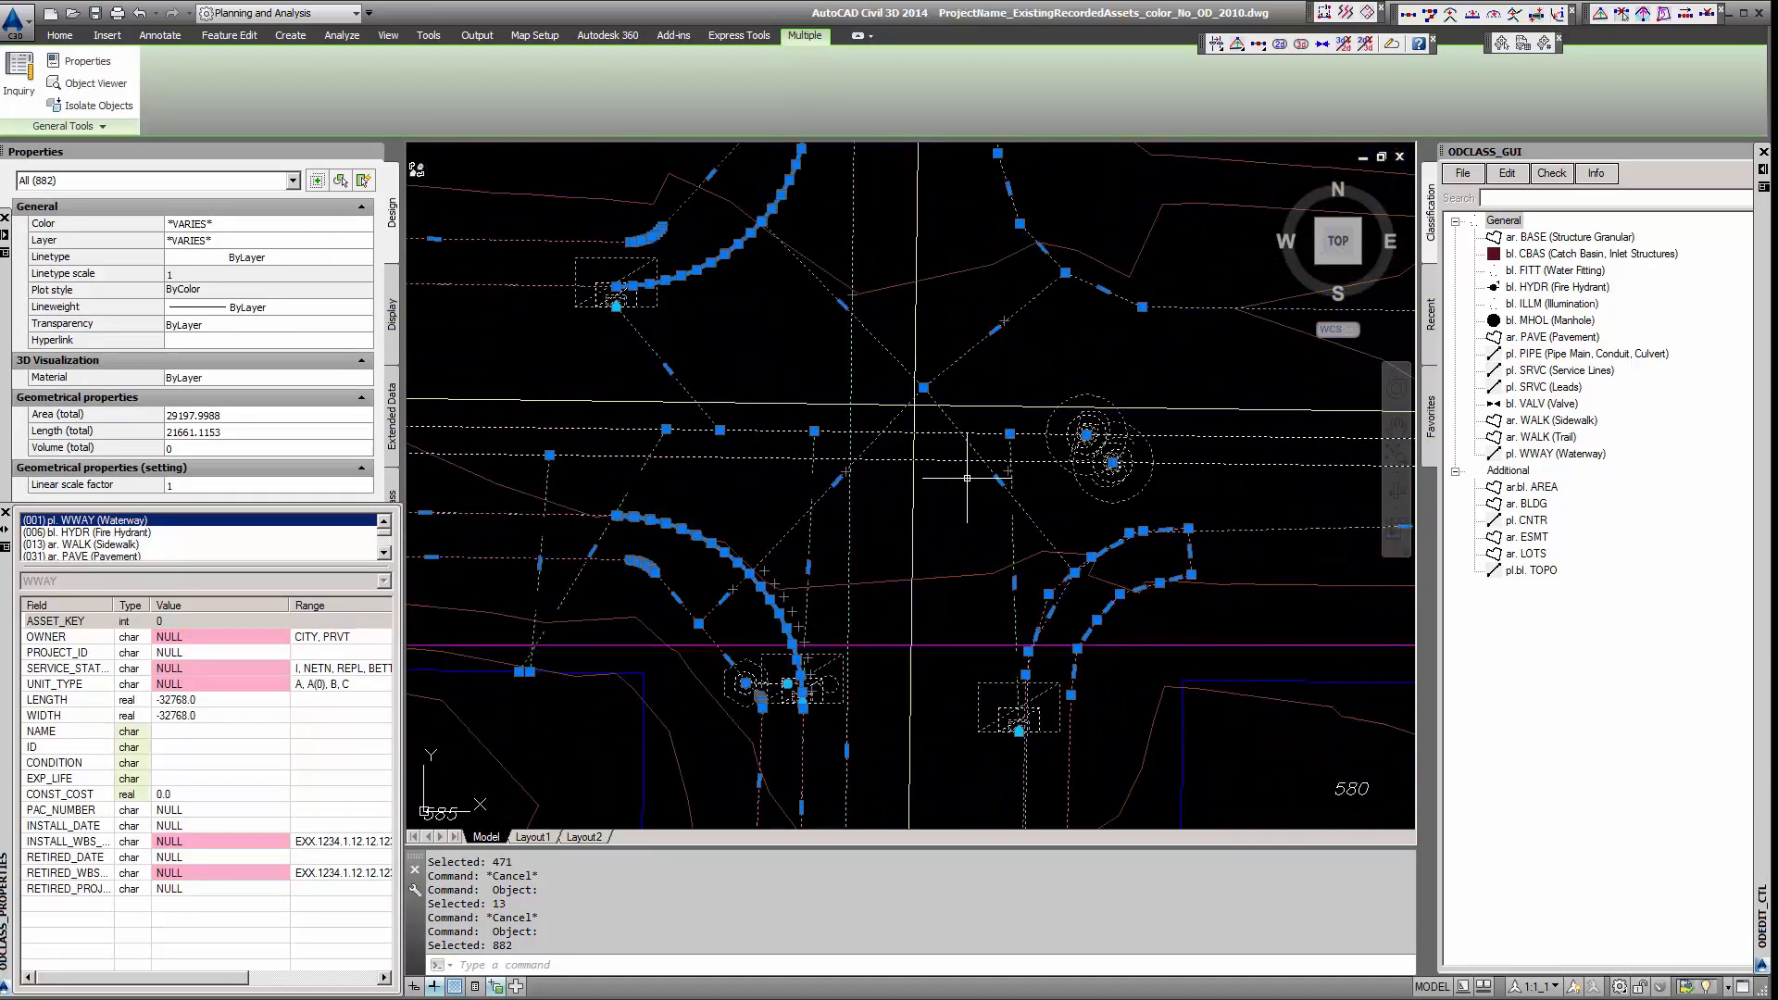
pyautogui.scroll(5, 1040, 721)
pyautogui.scroll(-6, 989, 732)
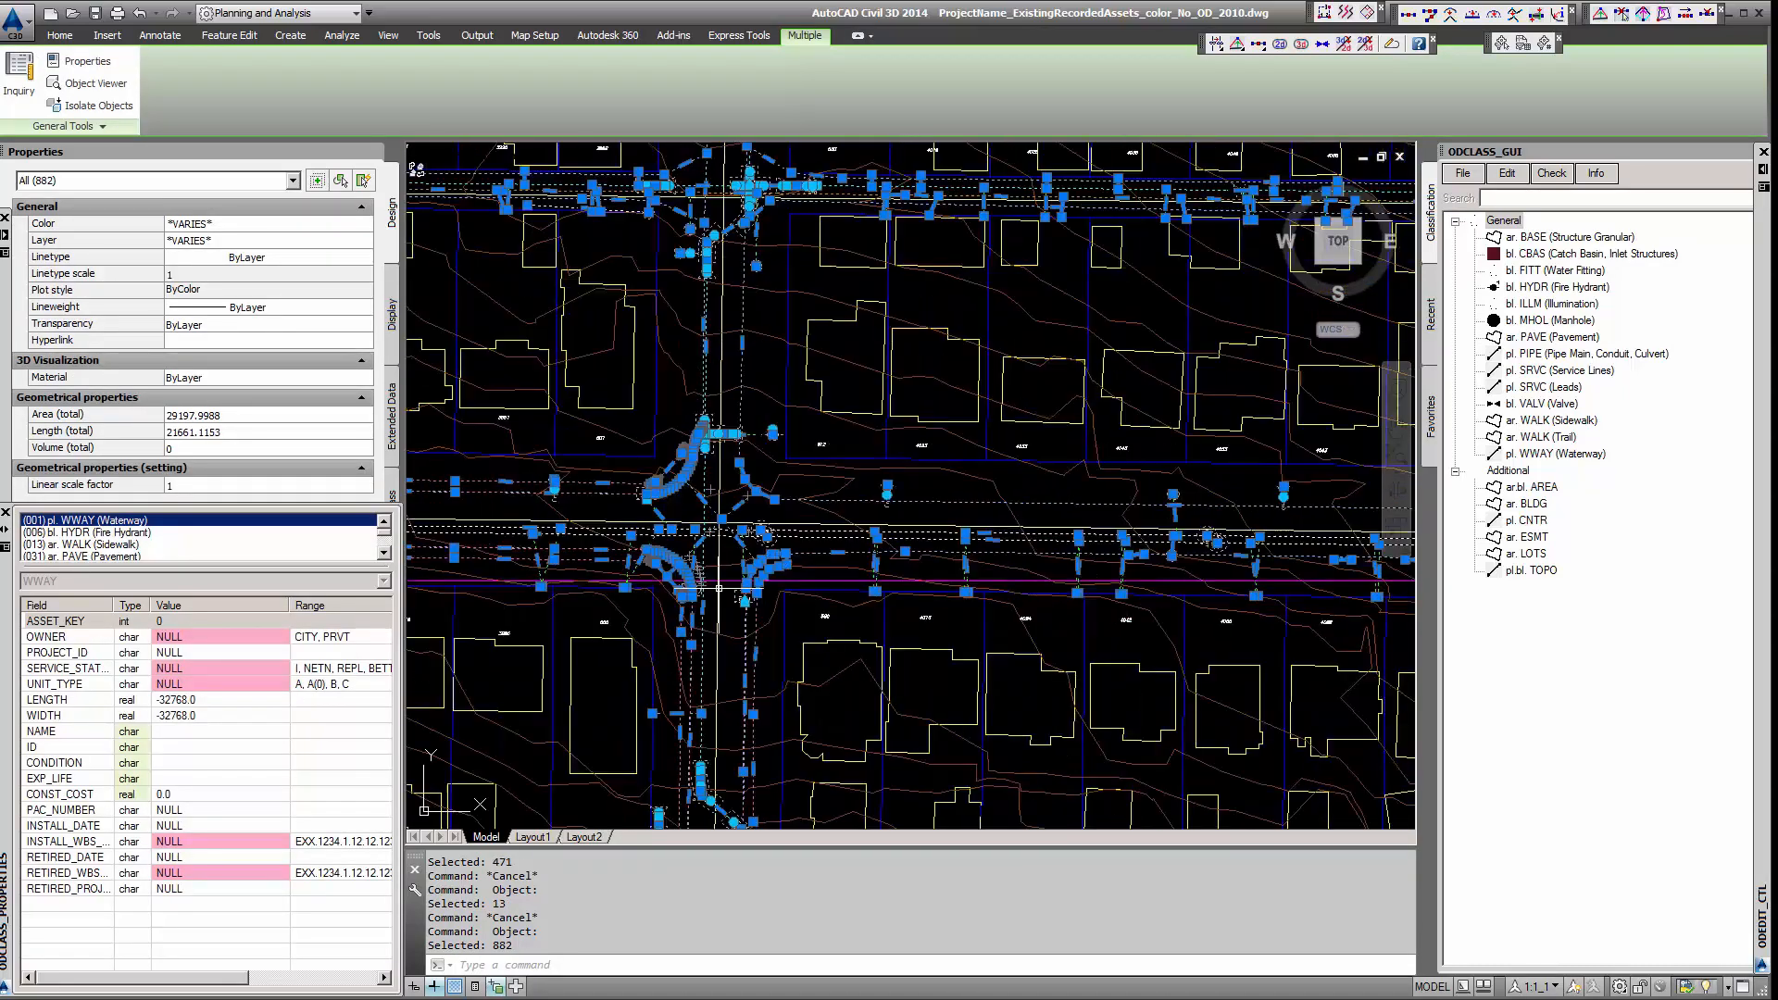
pyautogui.press('Escape')
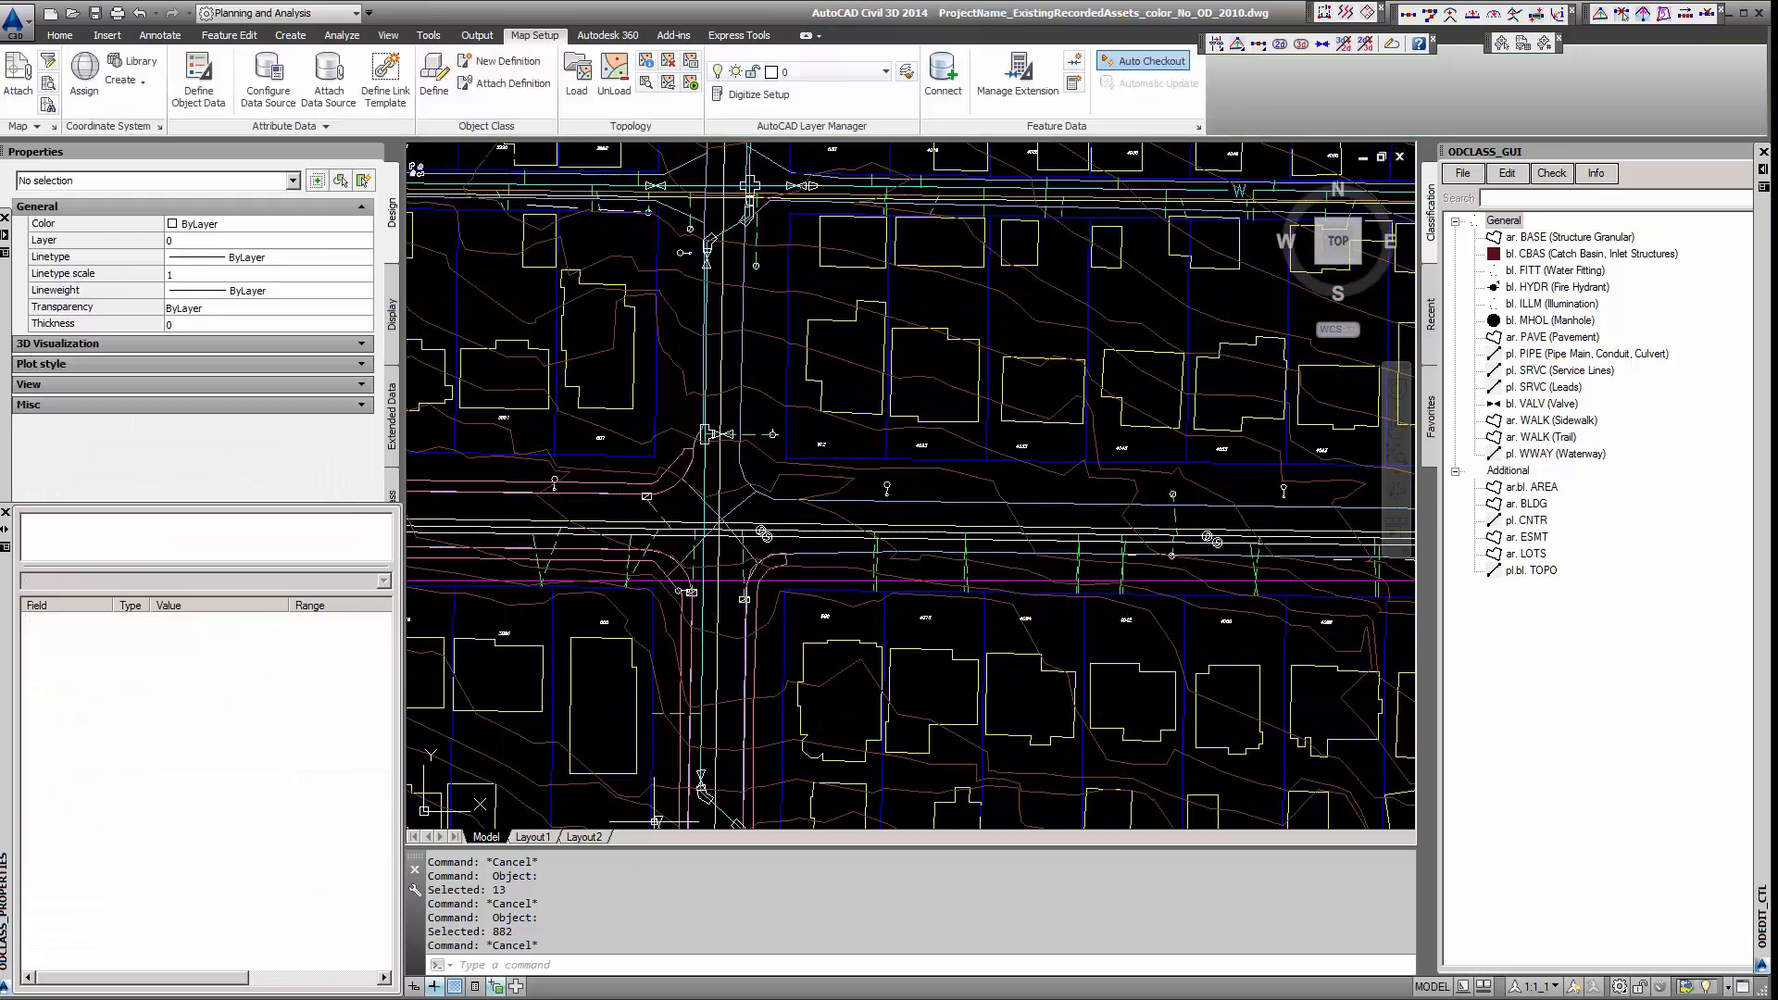
# Step: Switch to Drawing2, draw a closed four-sided BASE (Structure Granular) area, and review its object data
pyautogui.hotkey('ctrl', 'Tab')
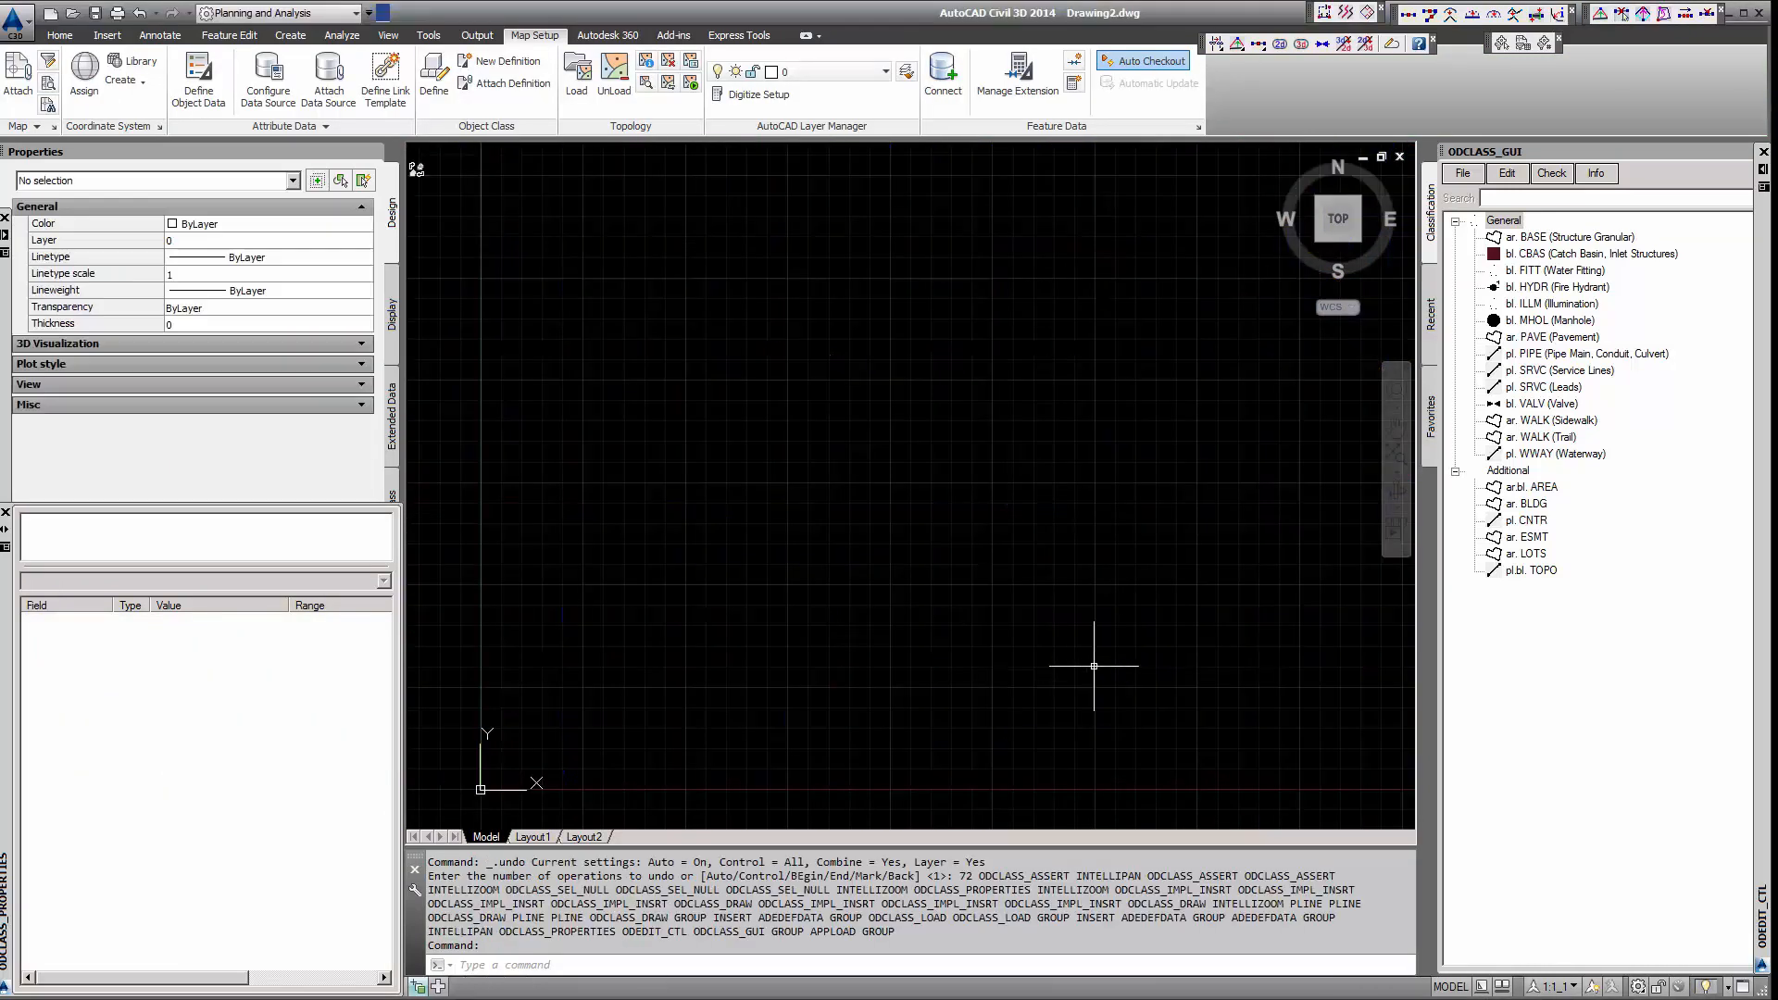
pyautogui.click(1526, 239)
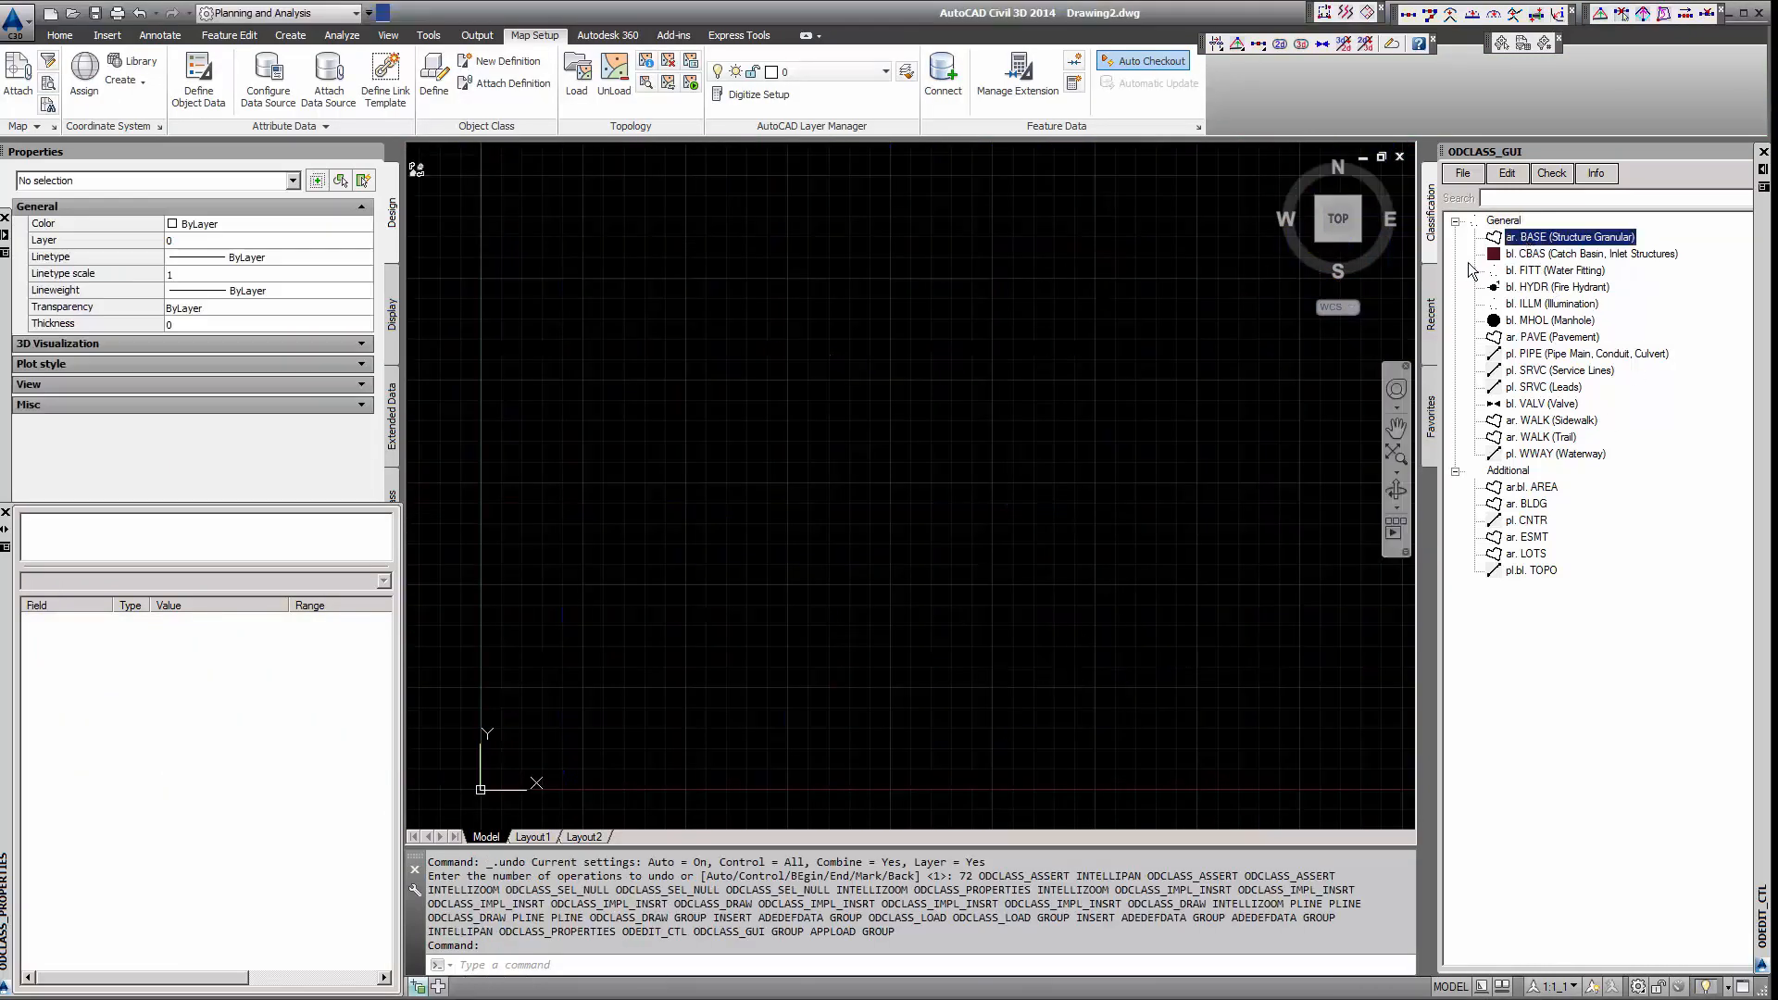
pyautogui.click(755, 271)
pyautogui.click(554, 668)
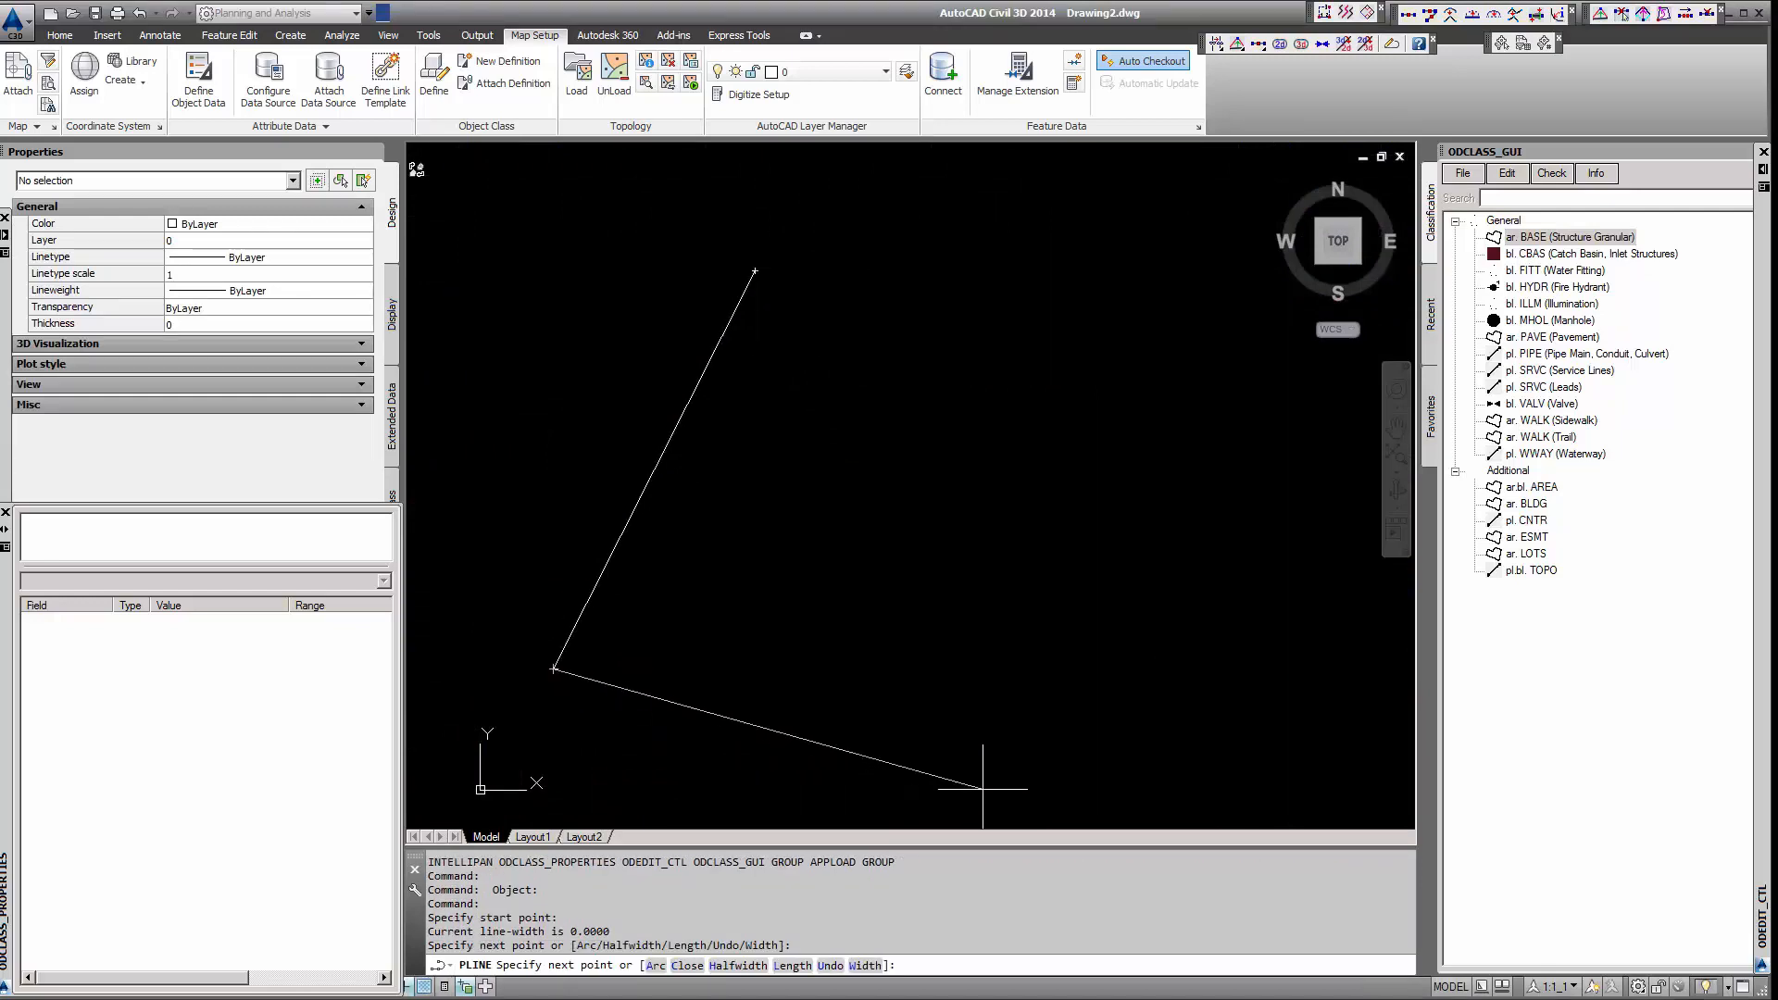
pyautogui.click(985, 786)
pyautogui.click(1239, 338)
pyautogui.write('c')
pyautogui.press('Return')
pyautogui.press('Return')
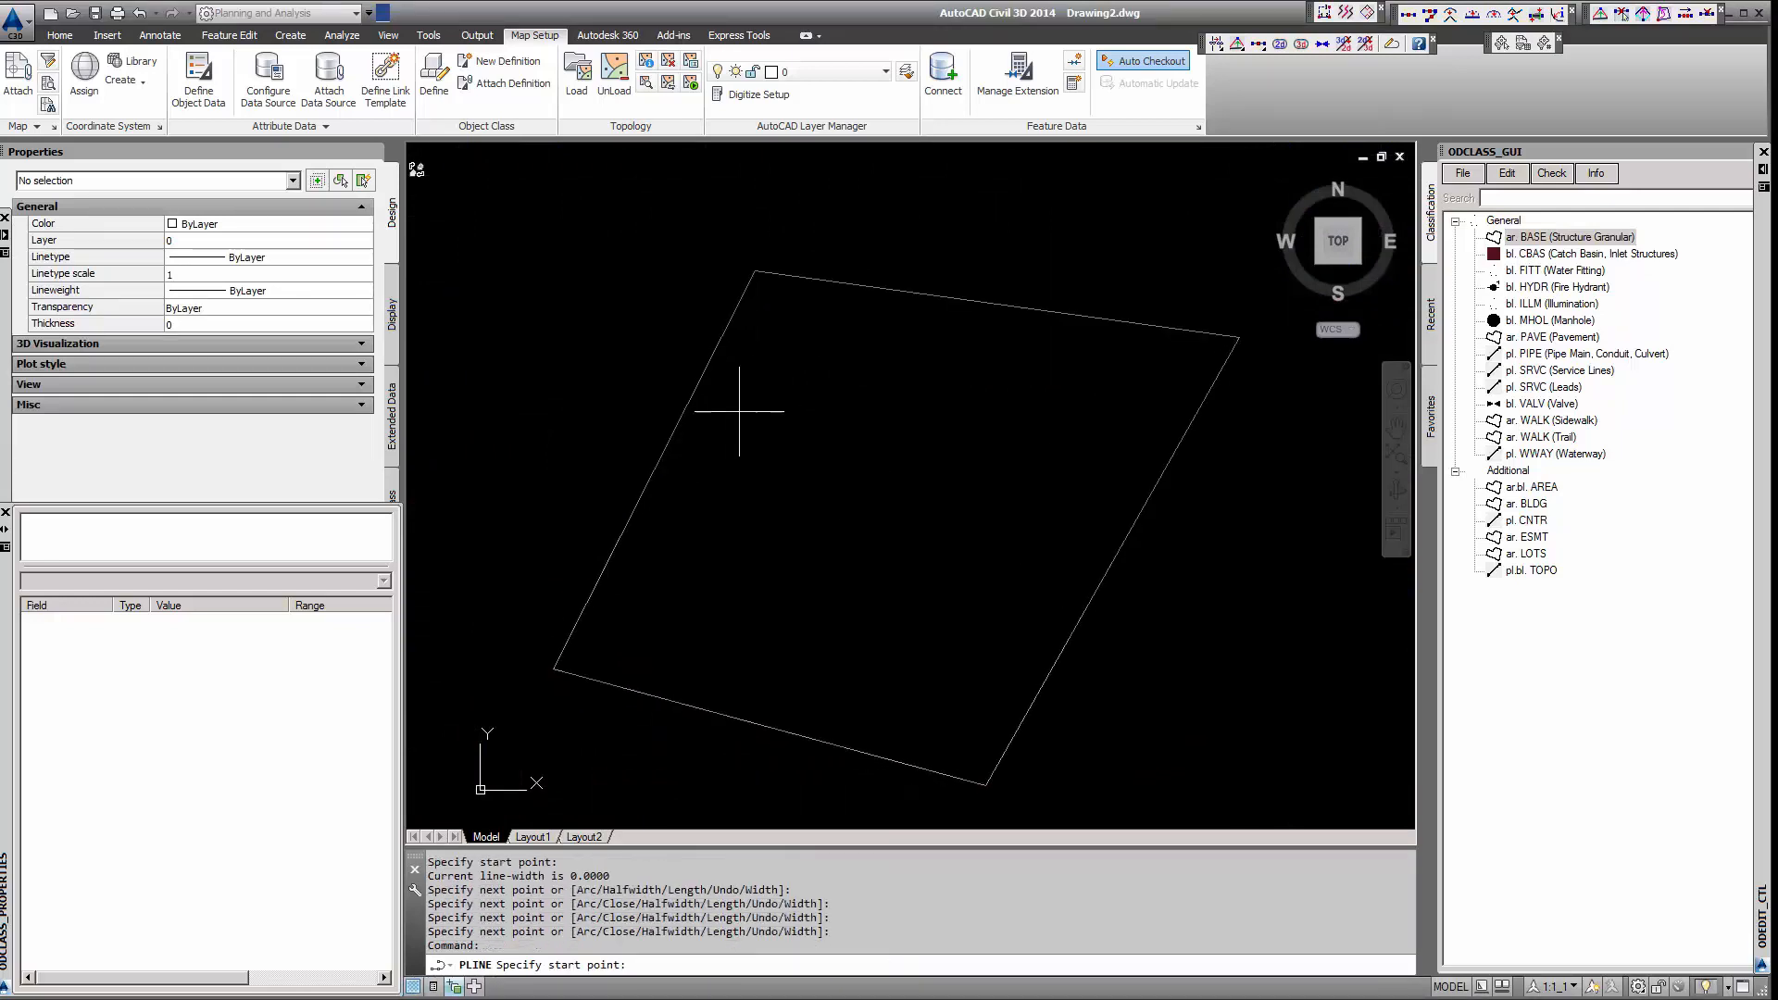
pyautogui.press('Escape')
pyautogui.click(700, 379)
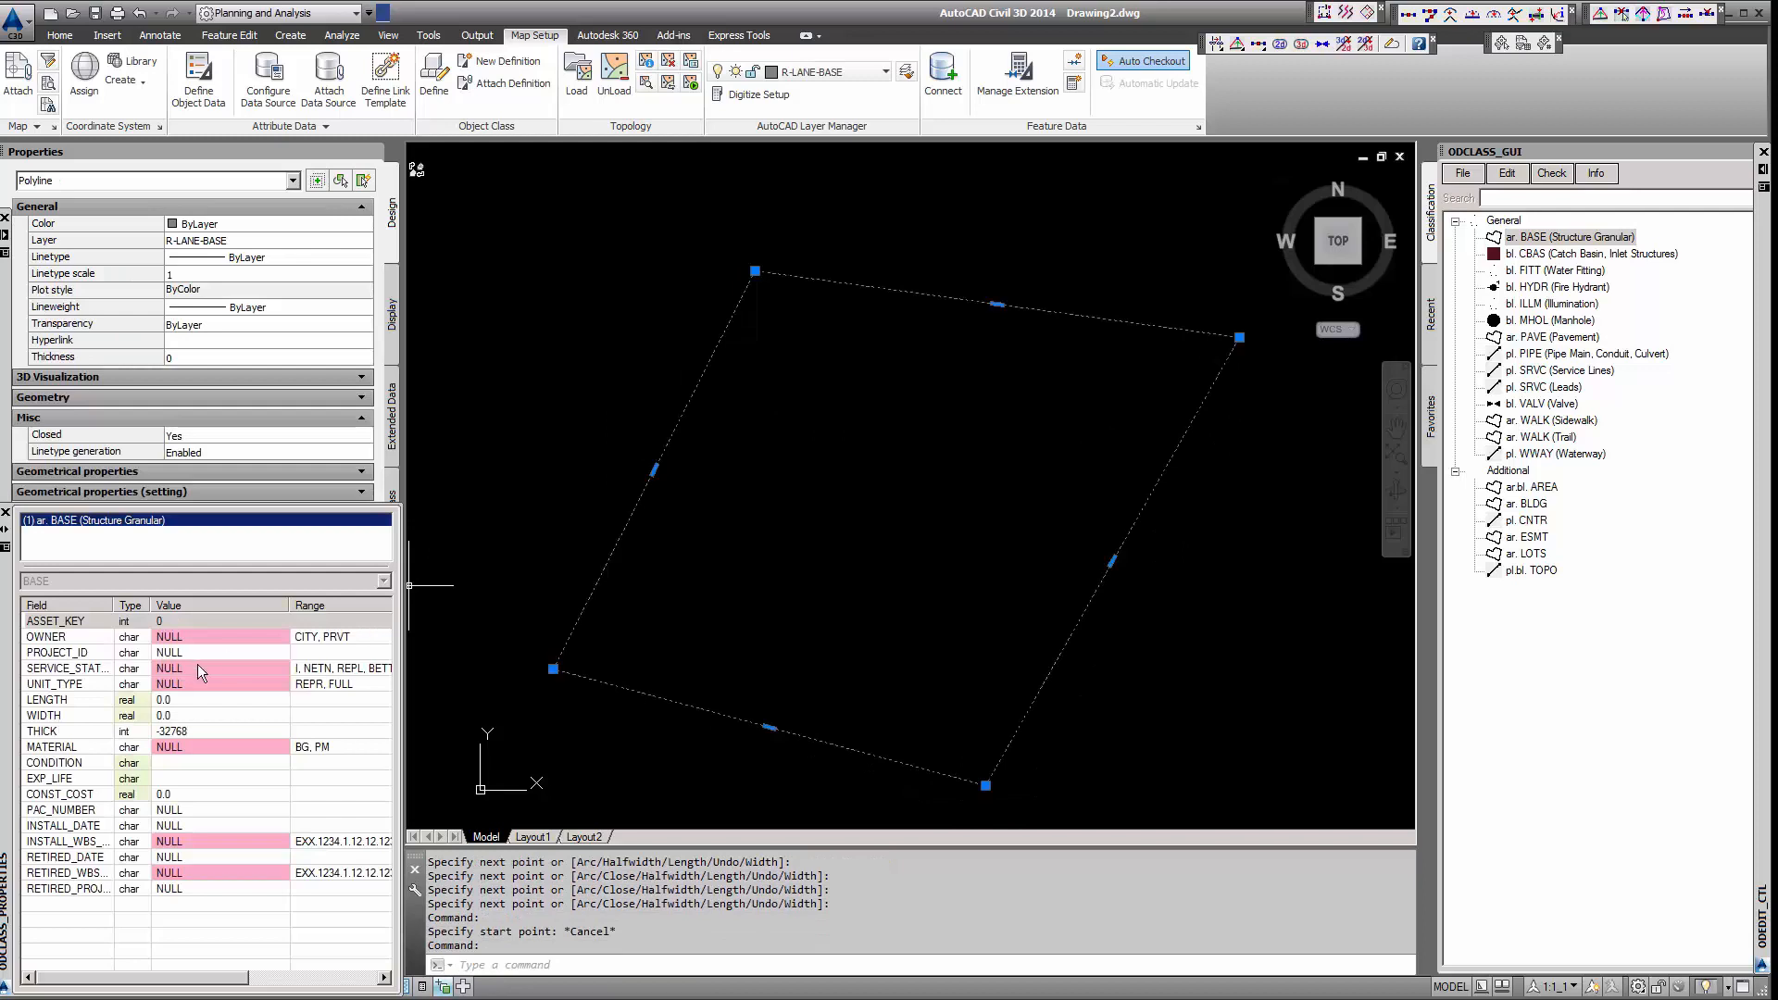
pyautogui.press('Escape')
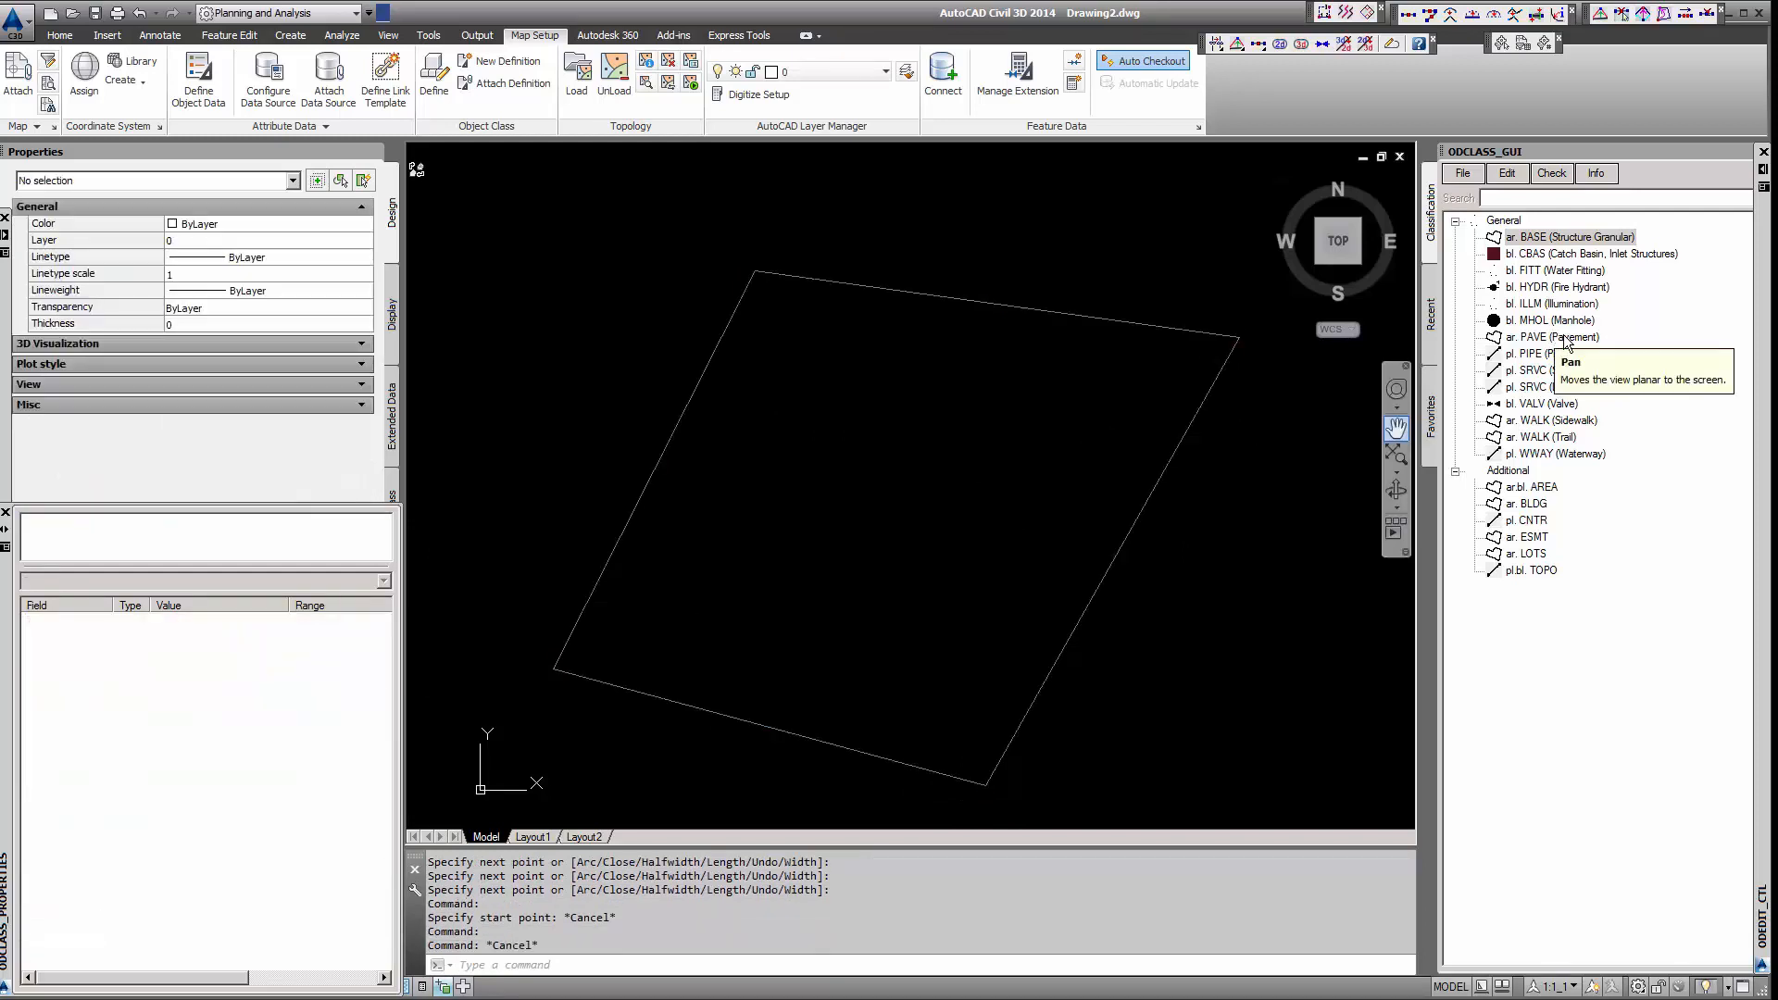
# Step: Insert three CBAS (Catch Basin, Inlet Structures) blocks close together, just outside the BASE area's right edge
pyautogui.click(1537, 255)
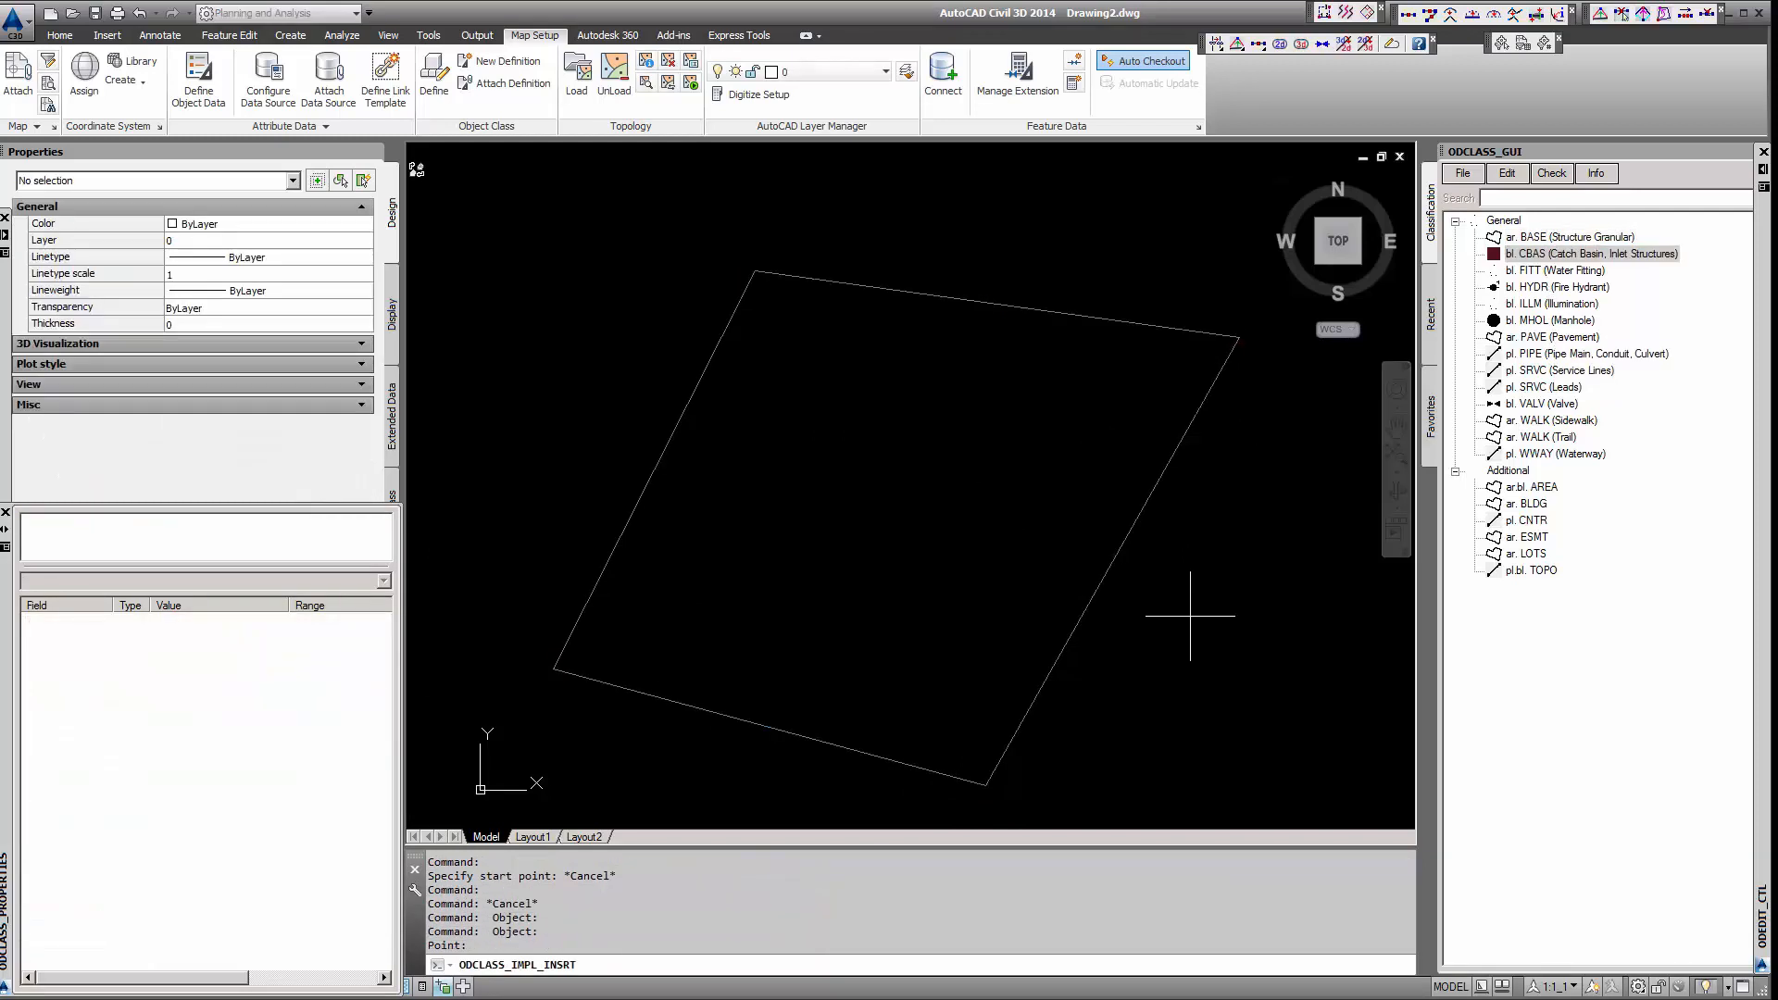
pyautogui.click(1237, 641)
pyautogui.scroll(6, 1255, 627)
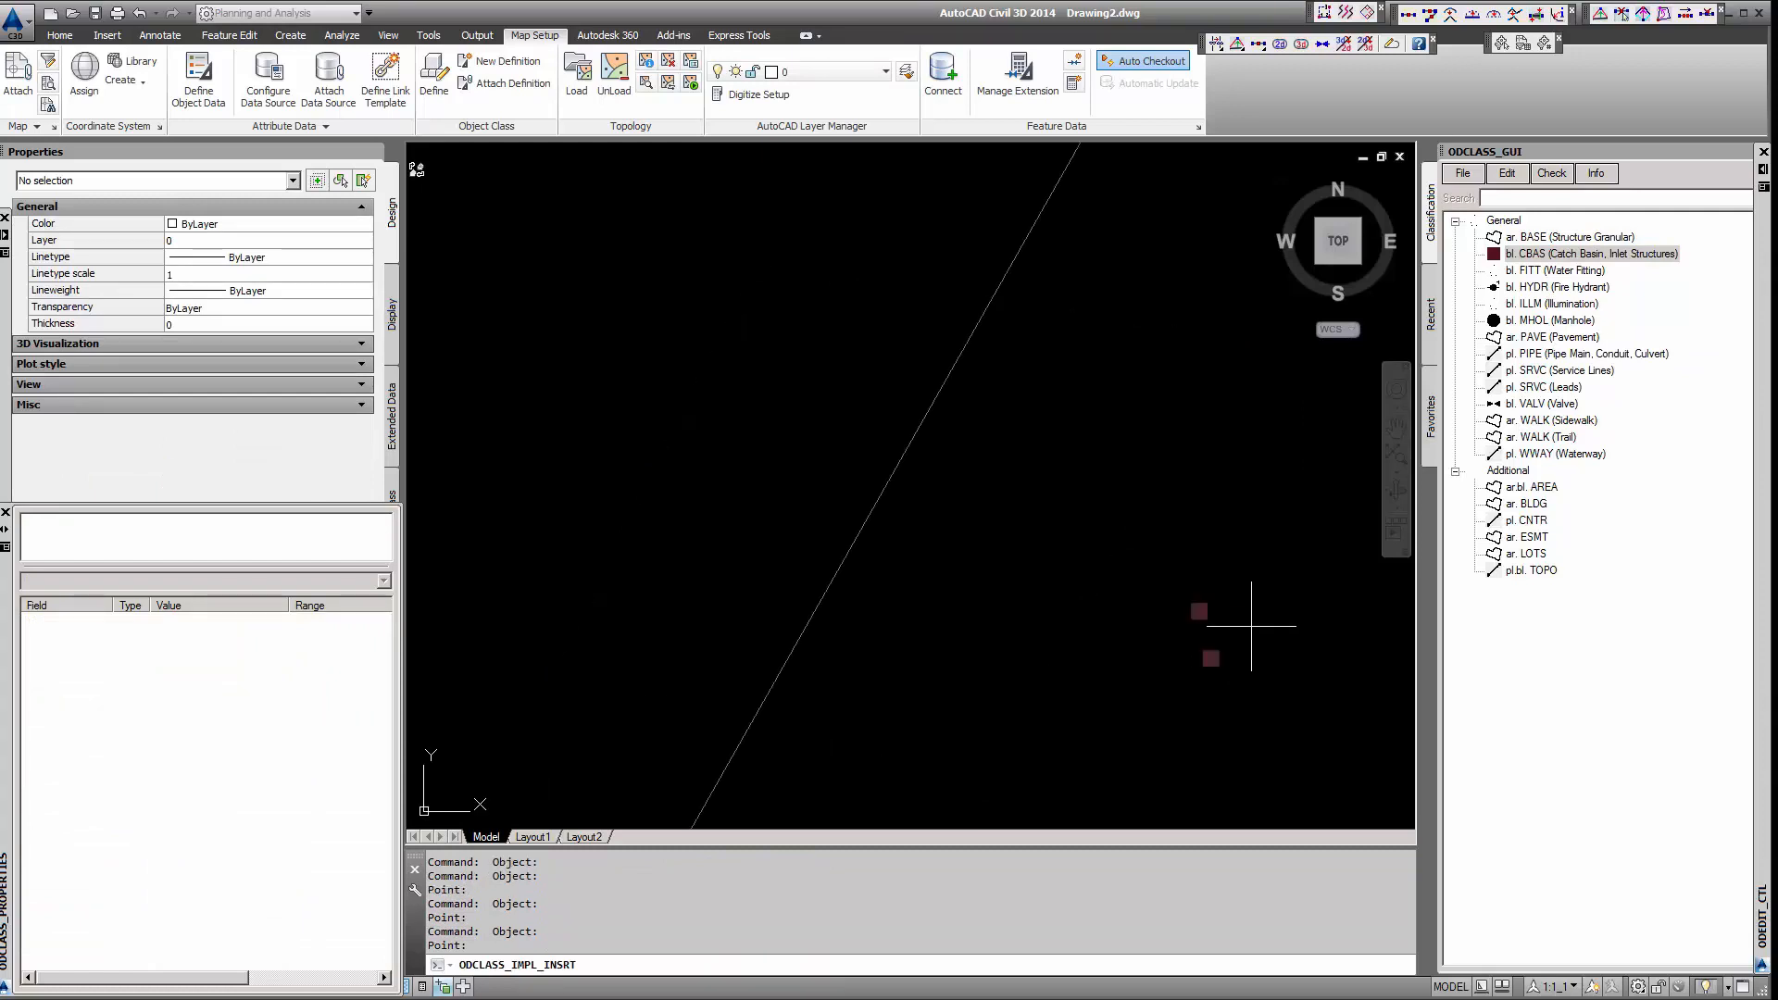
pyautogui.click(1212, 608)
pyautogui.press('Escape')
pyautogui.scroll(-4, 703, 491)
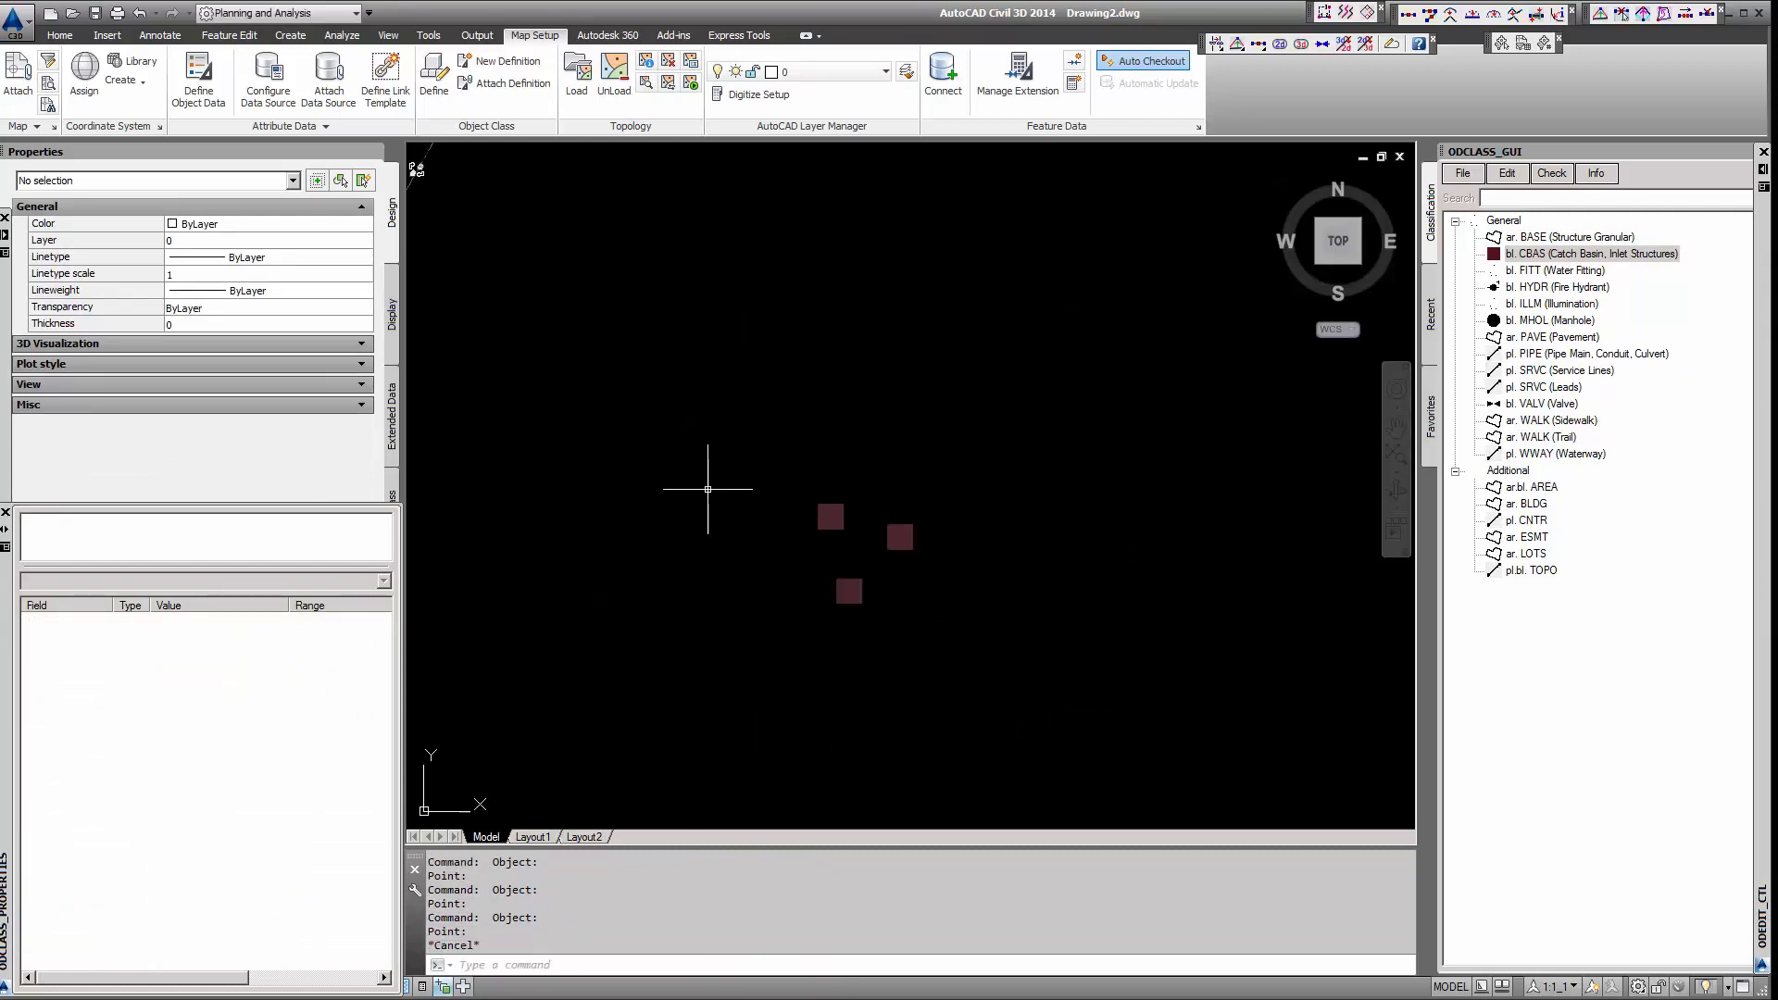
# Step: Insert two VALV (Valve) blocks at different rotations beside the catch basins, and review one valve's object data
pyautogui.click(1542, 405)
pyautogui.click(1026, 461)
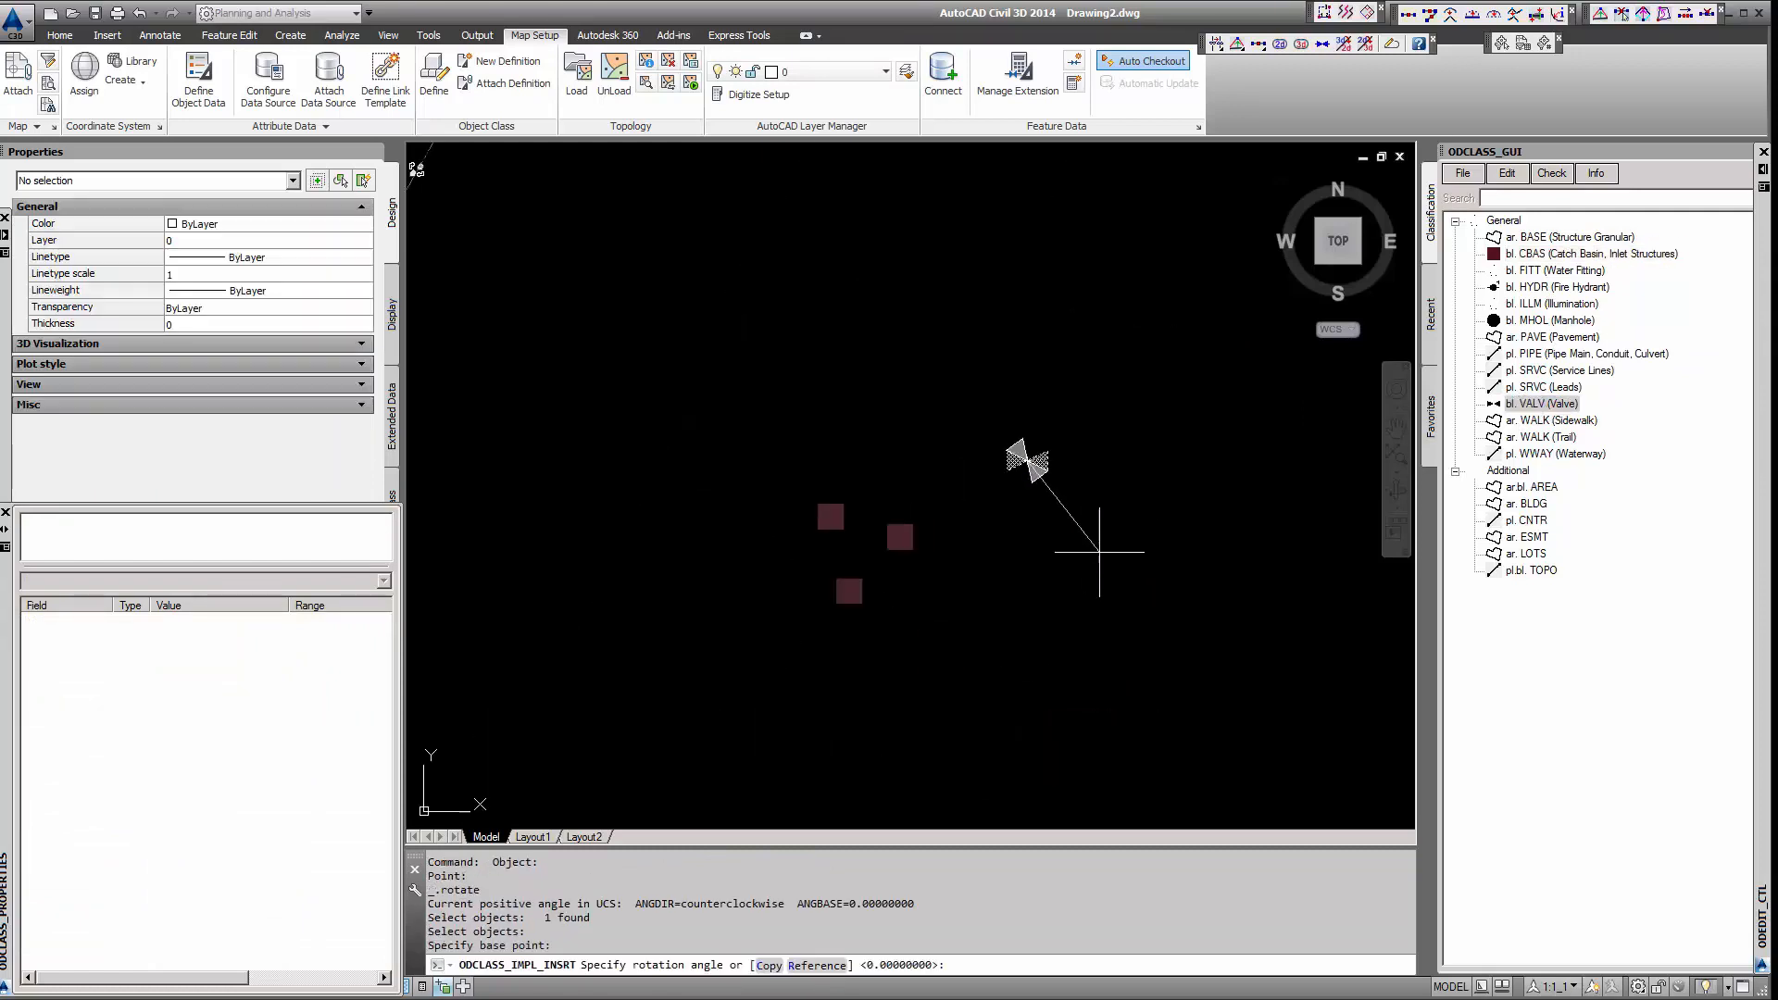
pyautogui.click(1139, 571)
pyautogui.press('Escape')
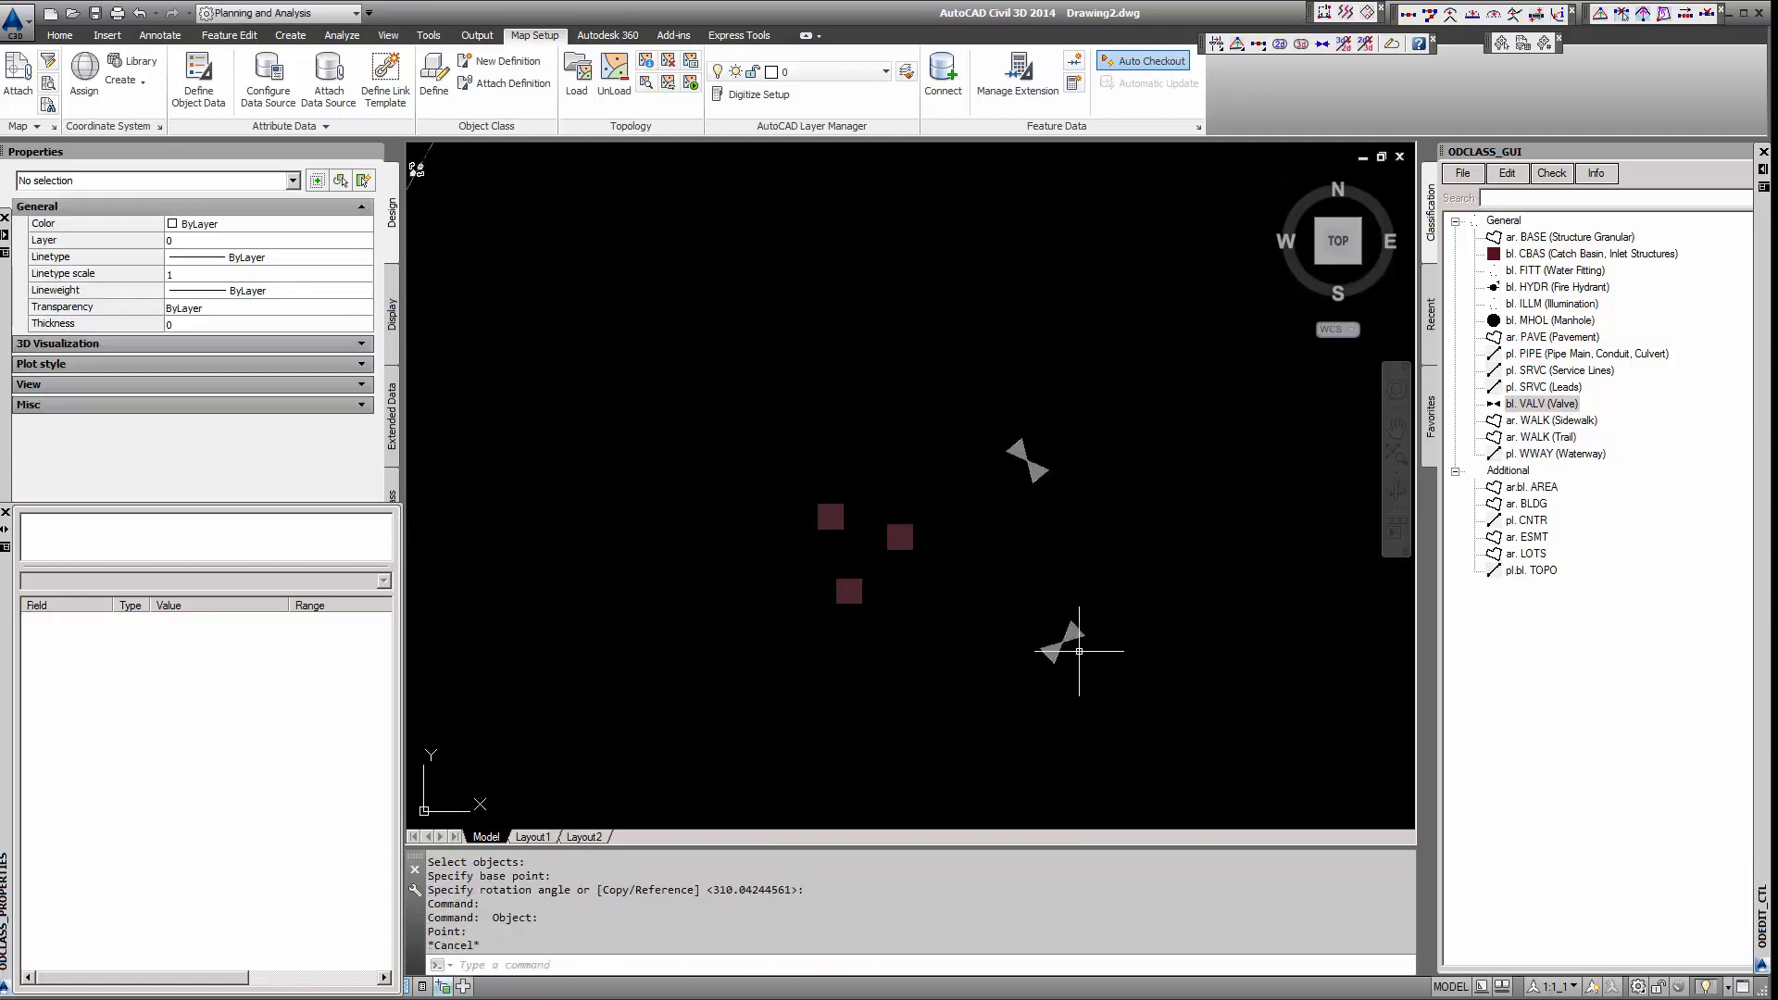
pyautogui.click(1063, 635)
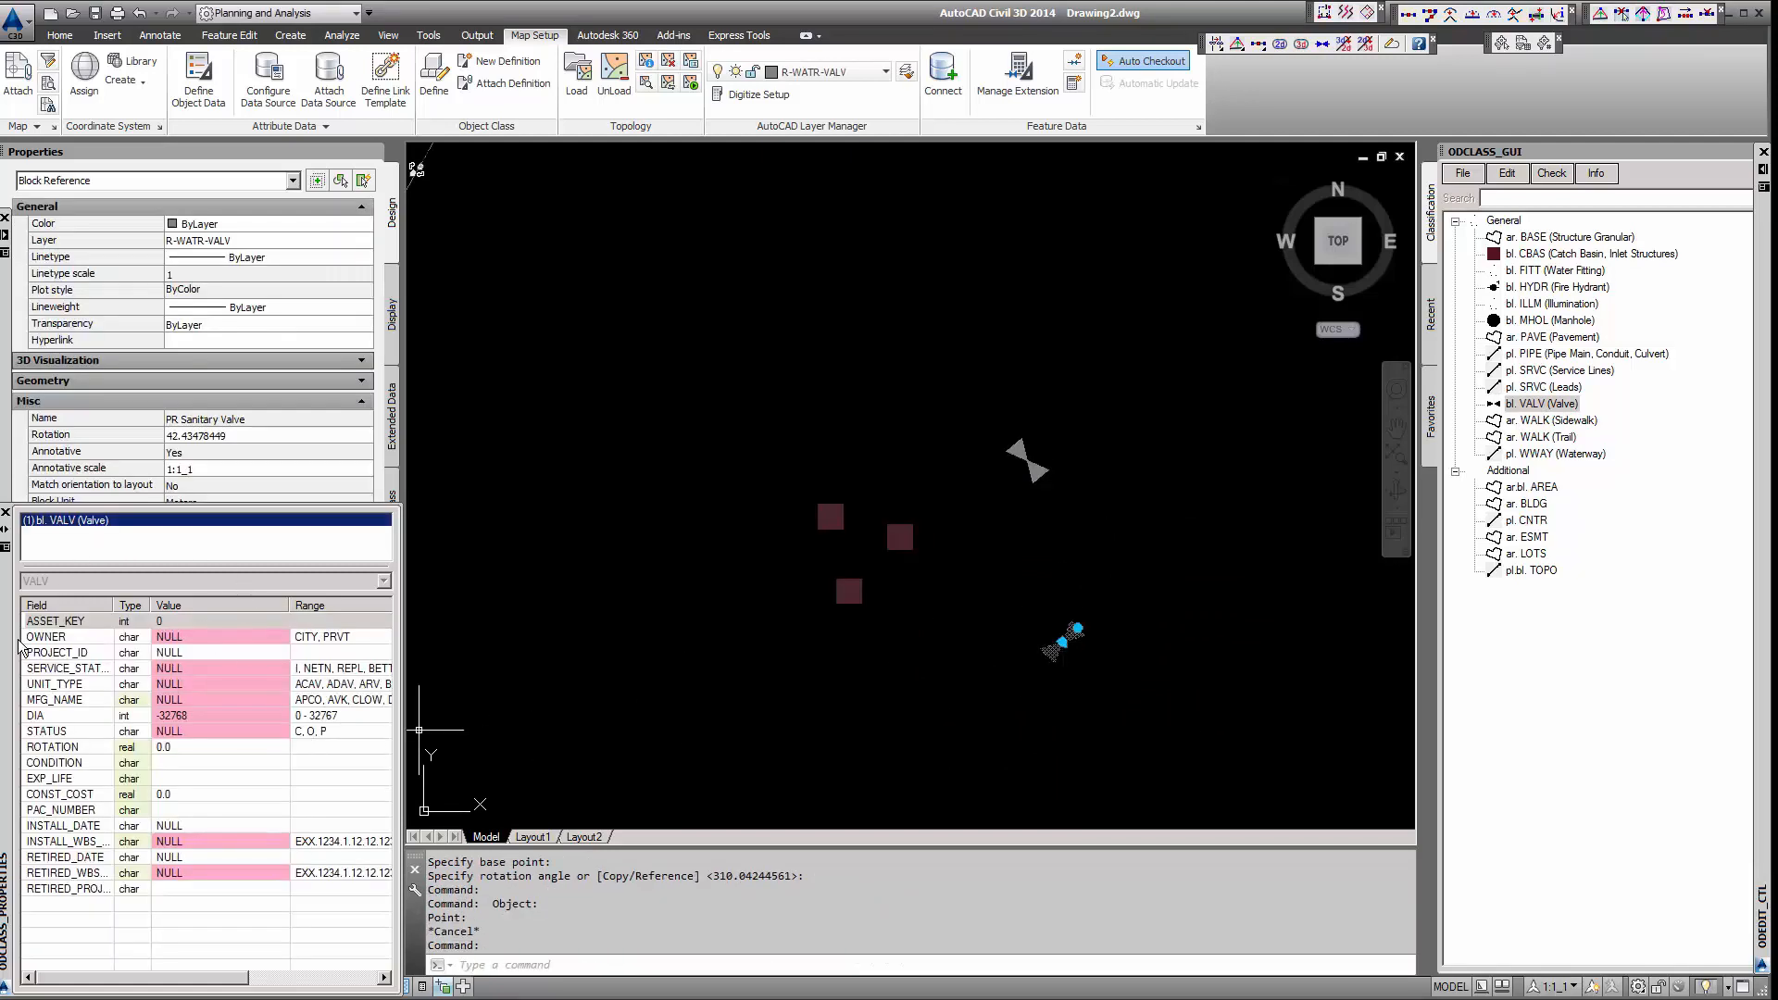
pyautogui.press('Escape')
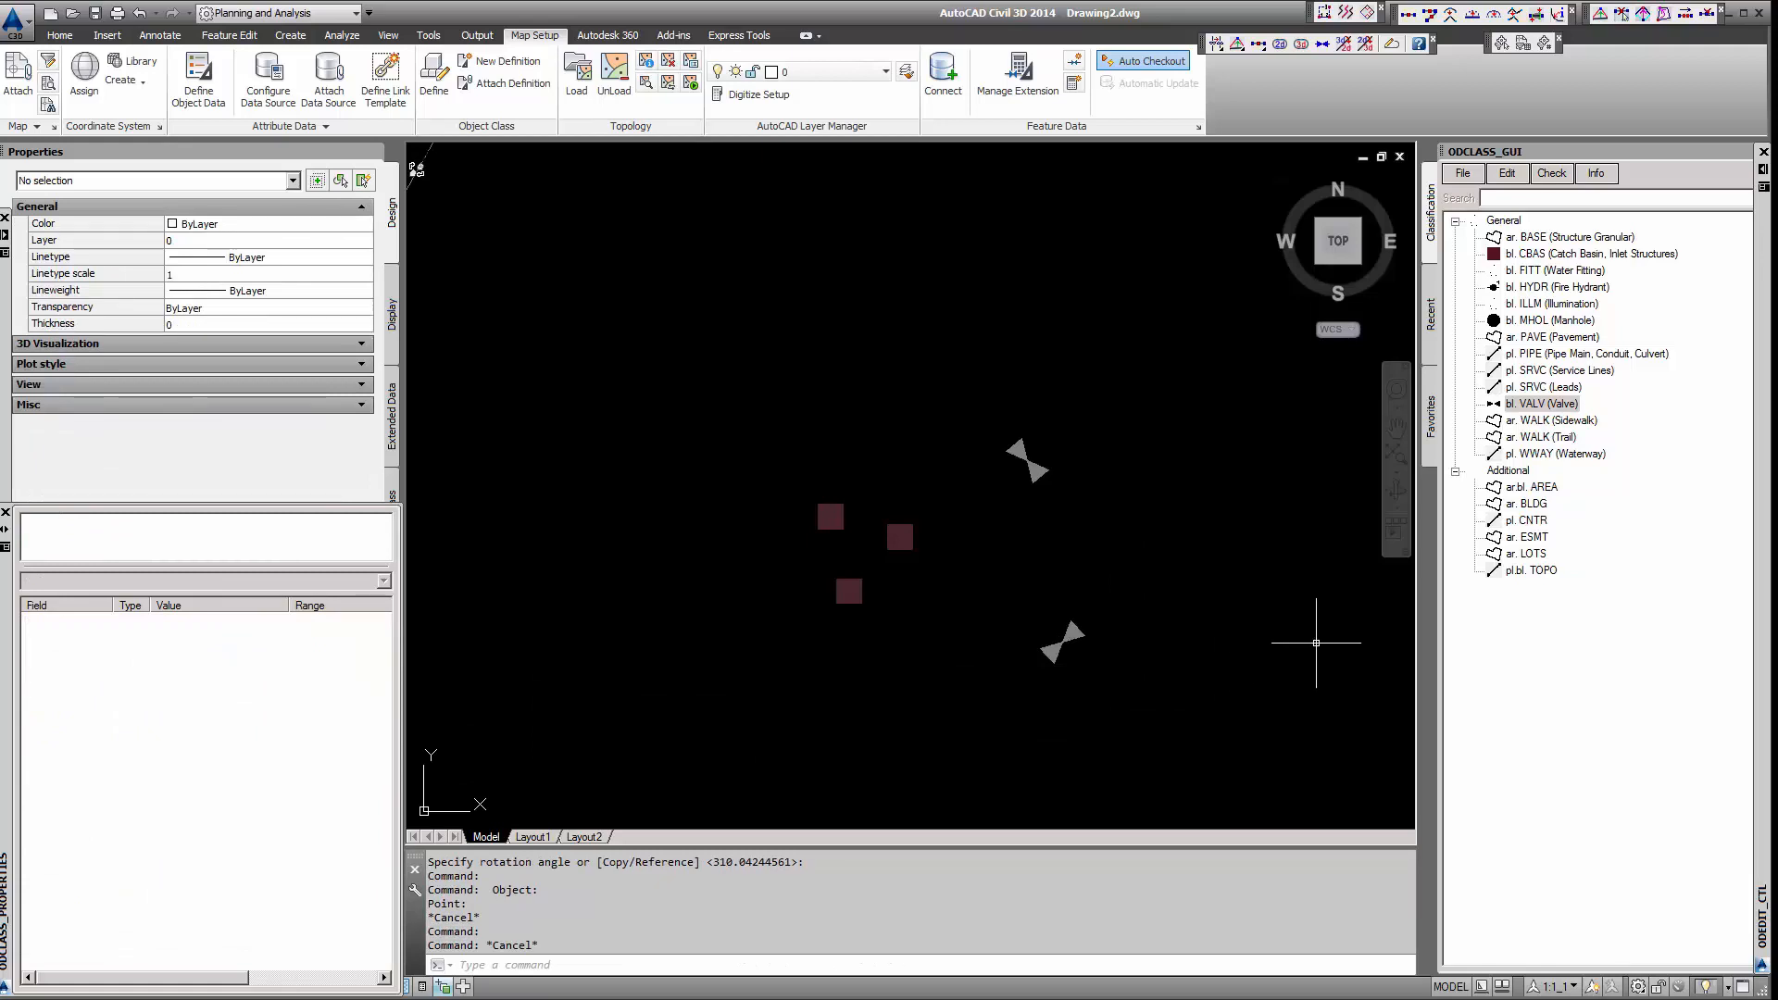
# Step: Draw an open two-segment PIPE (Pipe Main, Conduit, Culvert) polyline running below and to the right of the valves
pyautogui.click(1532, 356)
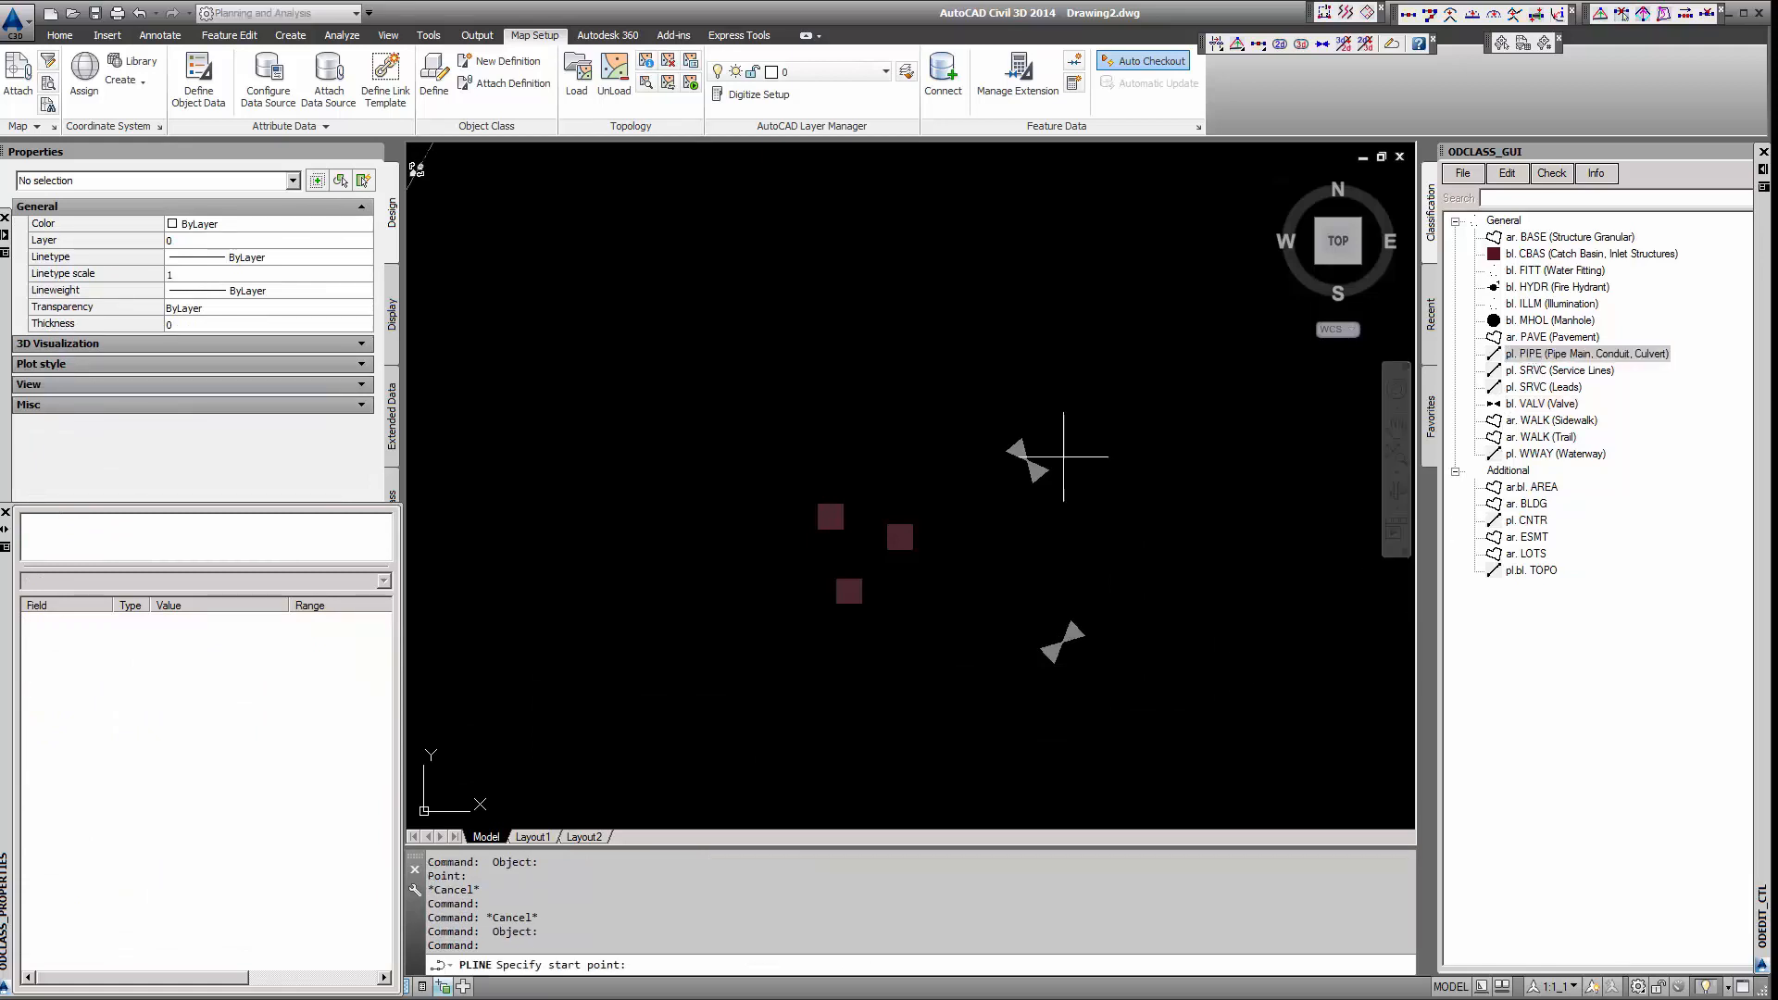
pyautogui.scroll(-5, 738, 460)
pyautogui.click(726, 705)
pyautogui.click(952, 560)
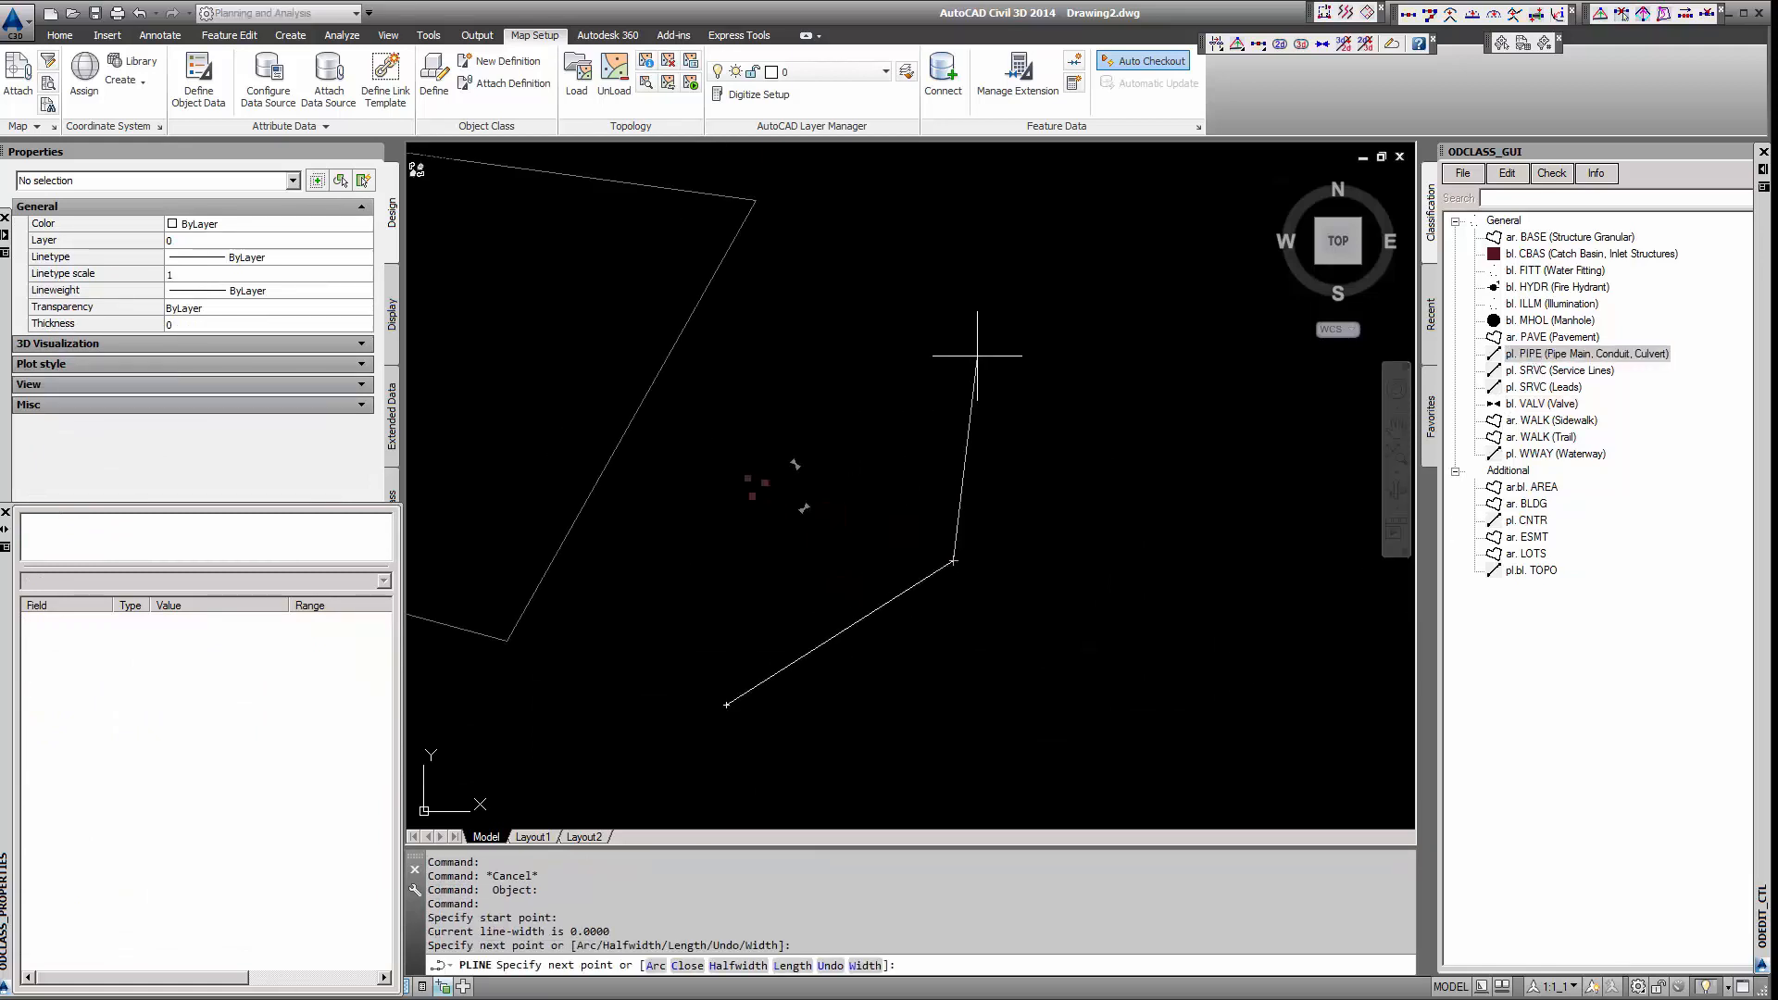
pyautogui.click(964, 195)
pyautogui.press('Return')
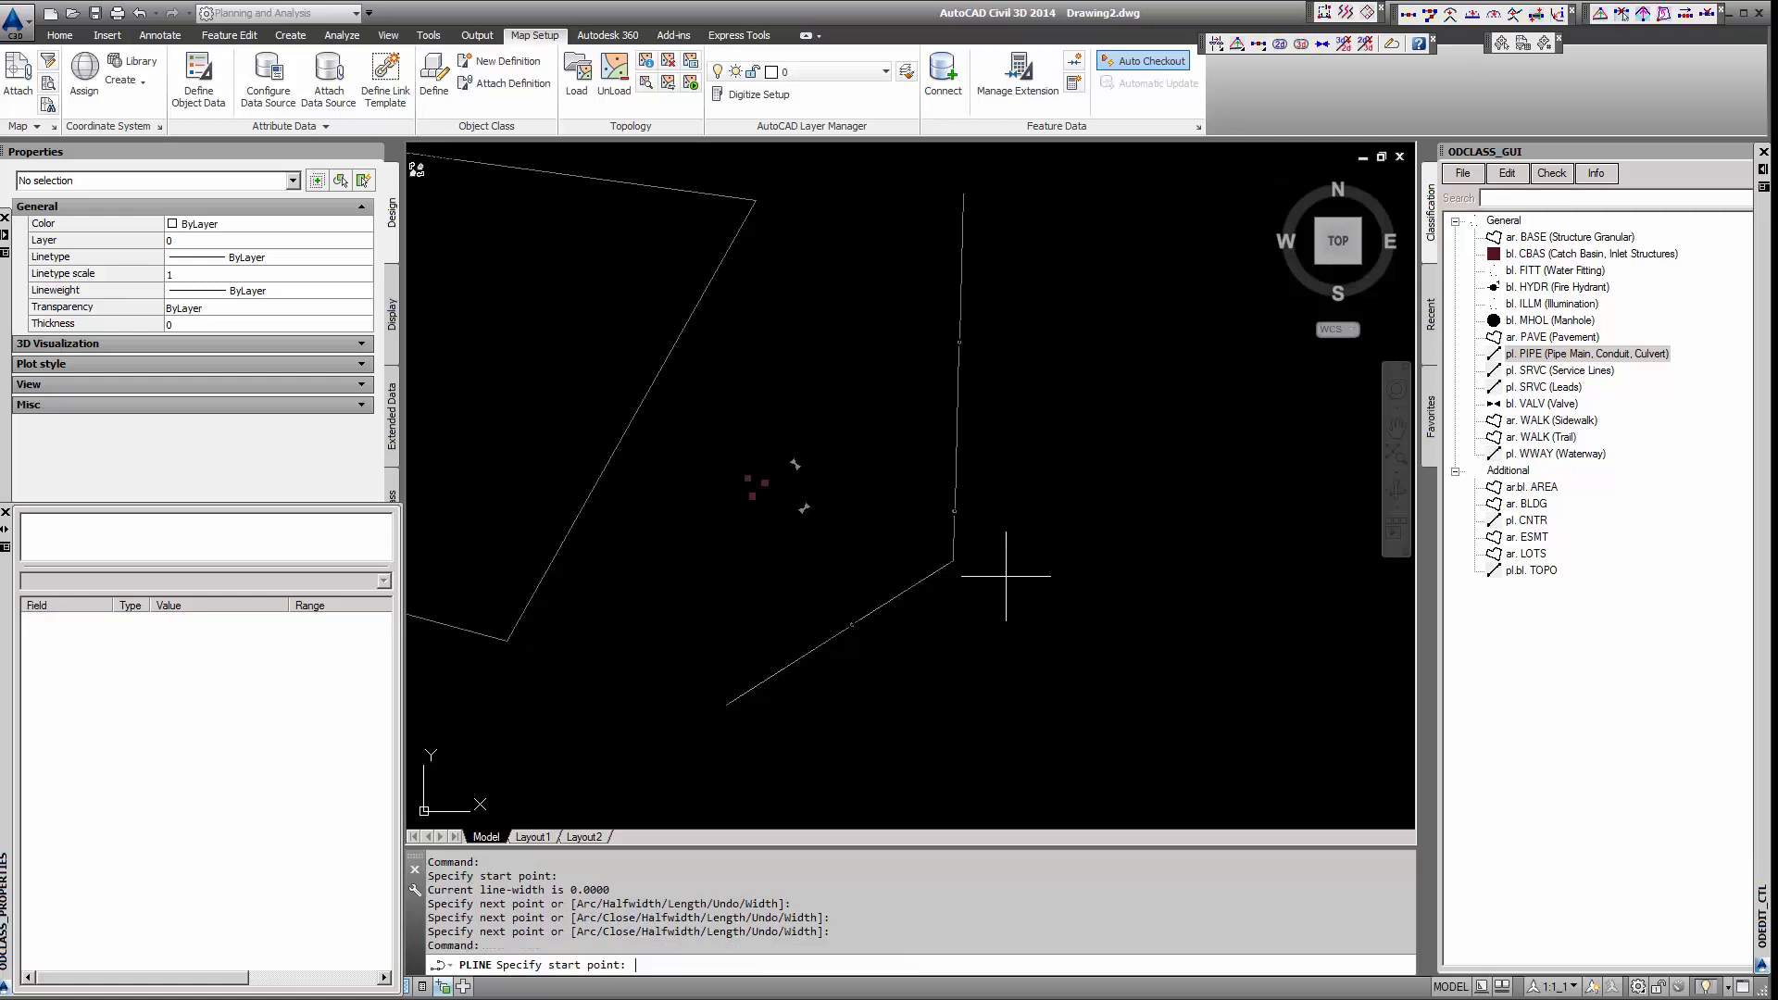
pyautogui.press('Escape')
# Step: Inspect the new pipe's linetype up close, review its object data fields, and clear the selection
pyautogui.scroll(2, 849, 623)
pyautogui.scroll(3, 850, 624)
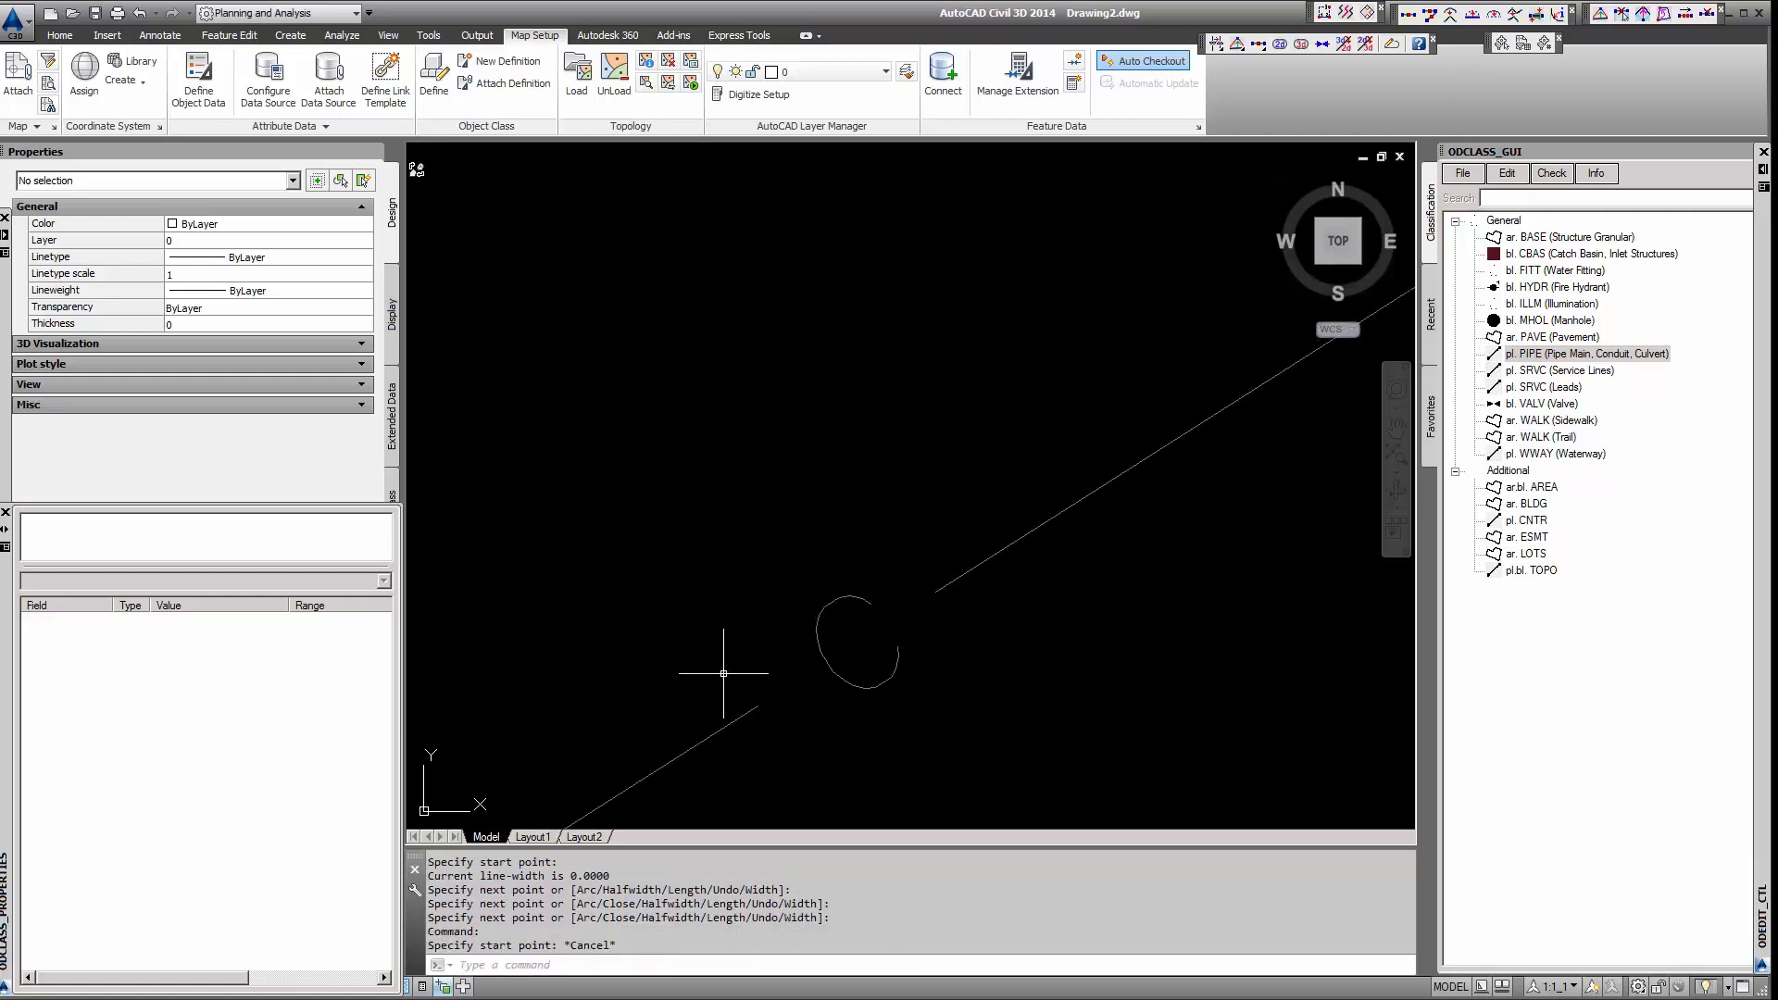
pyautogui.click(730, 719)
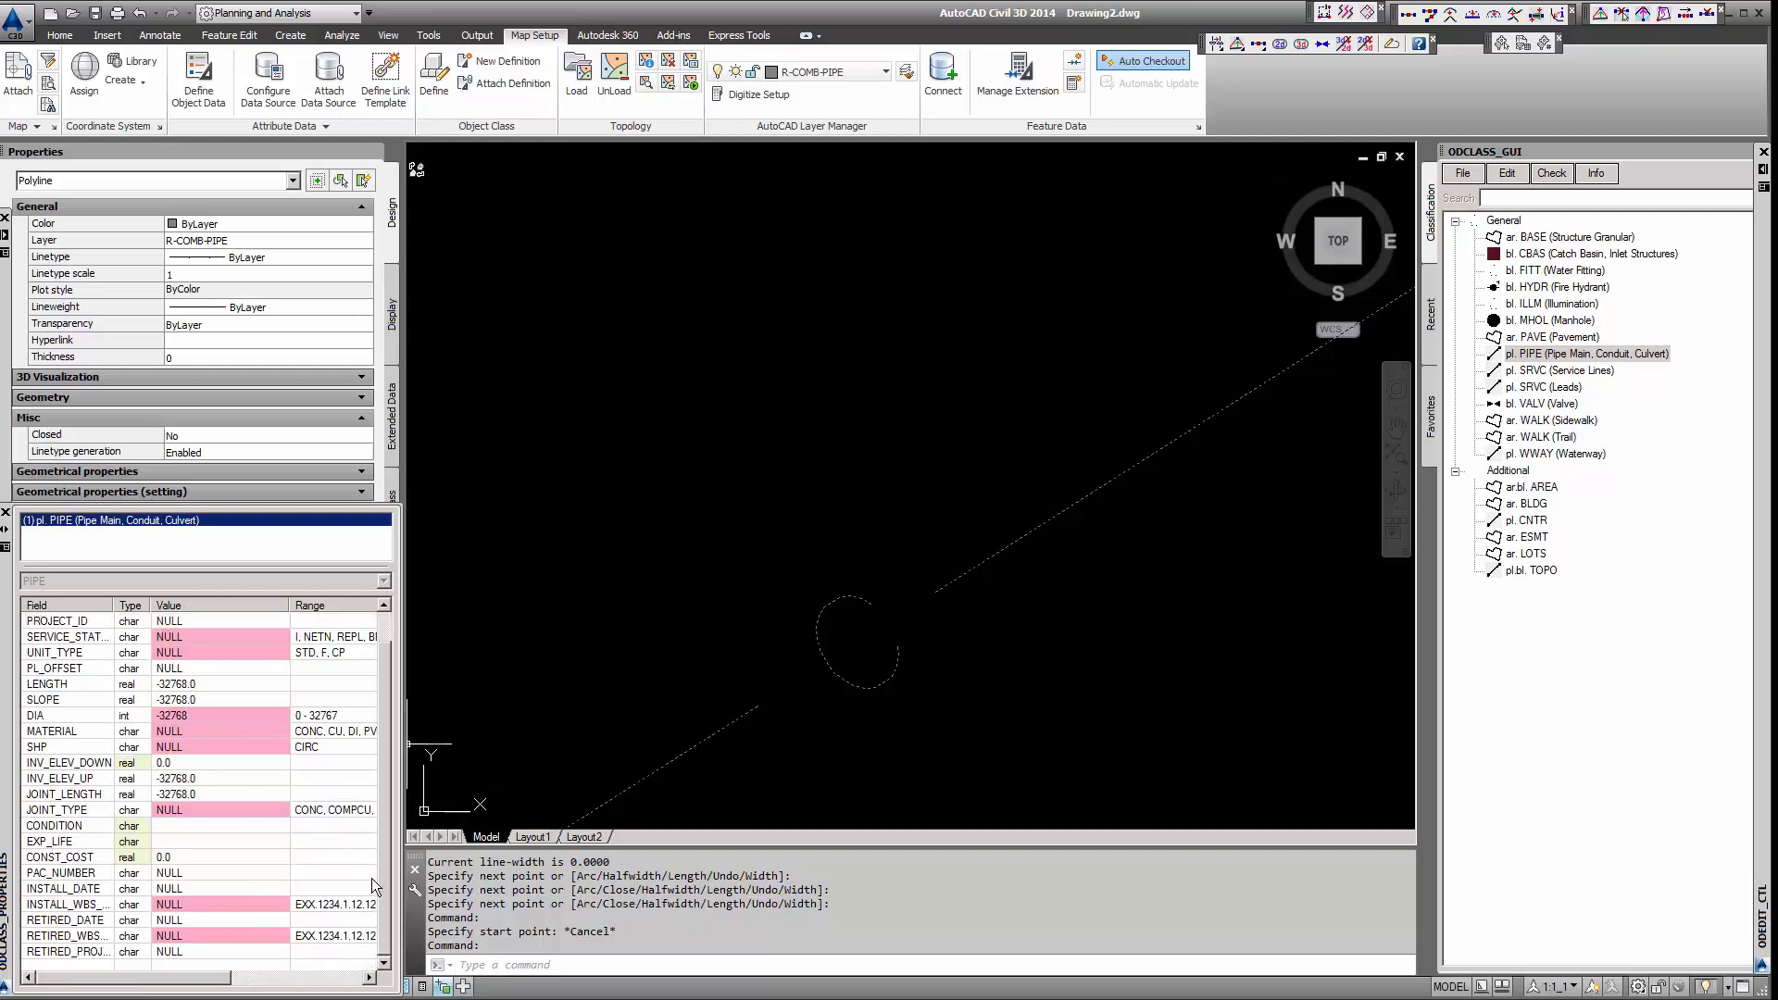
pyautogui.press('Escape')
pyautogui.press('Escape')
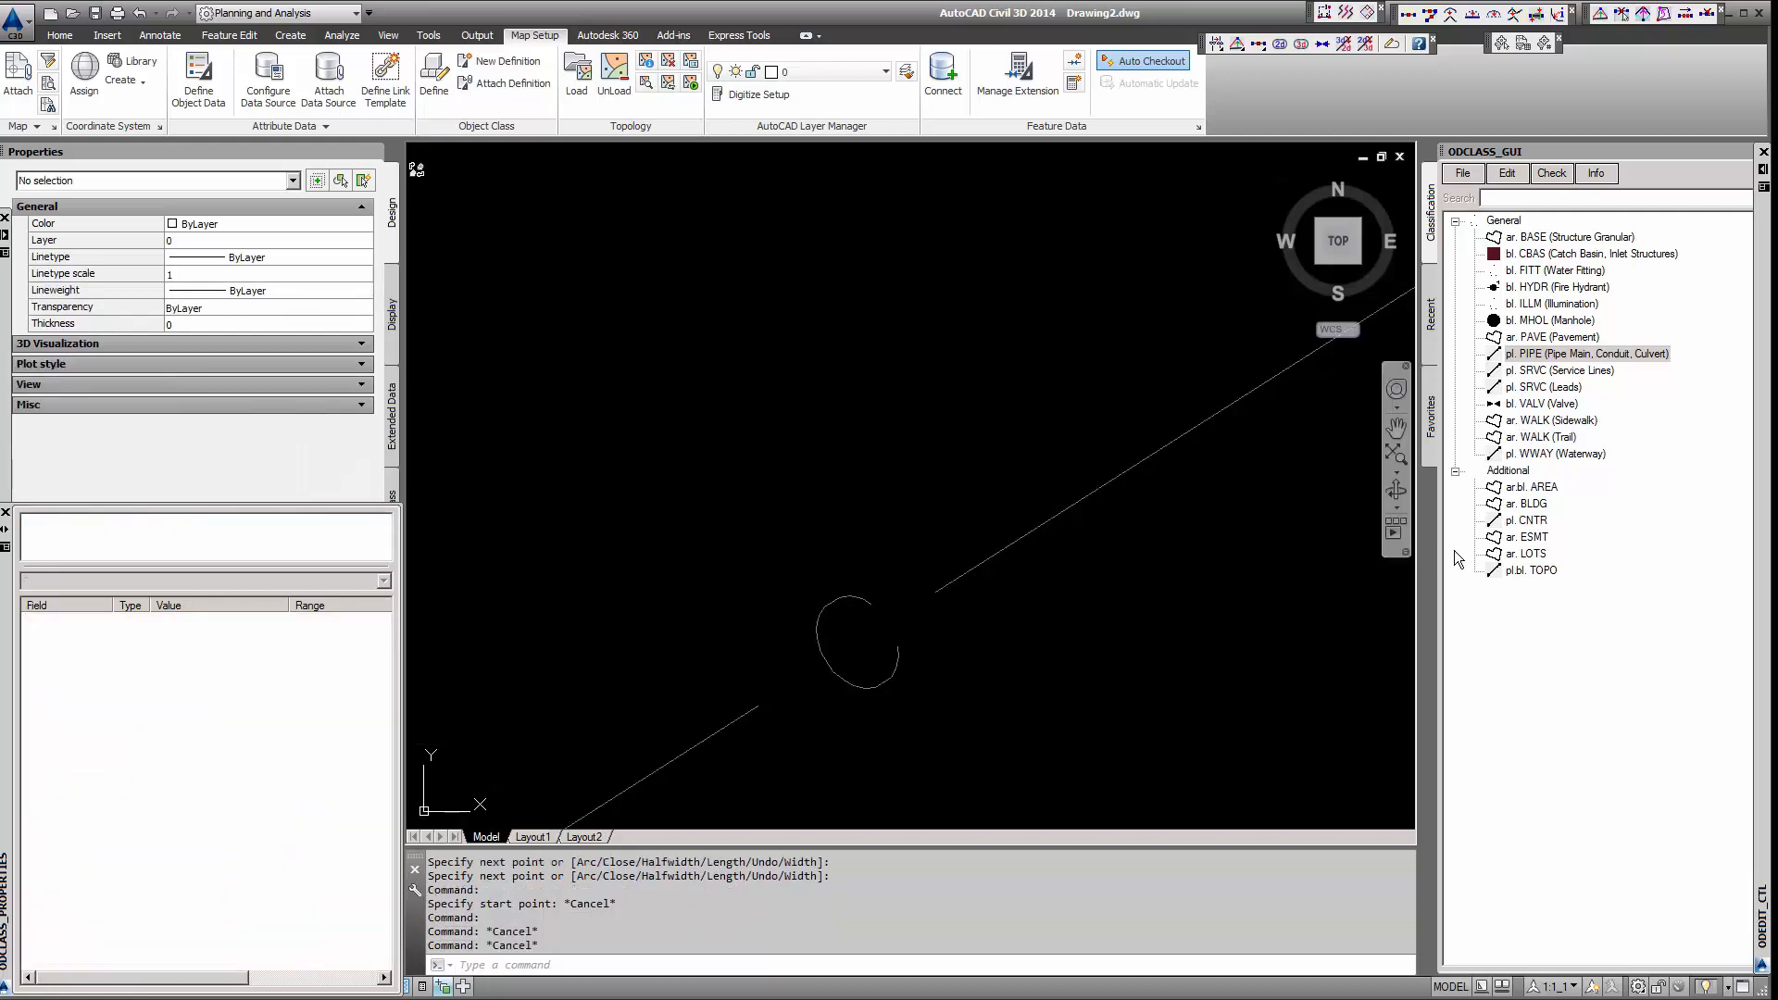
# Step: Draw a small closed four-sided BLDG outline between the BASE area and the pipe
pyautogui.doubleClick(1527, 508)
pyautogui.scroll(-10, 833, 524)
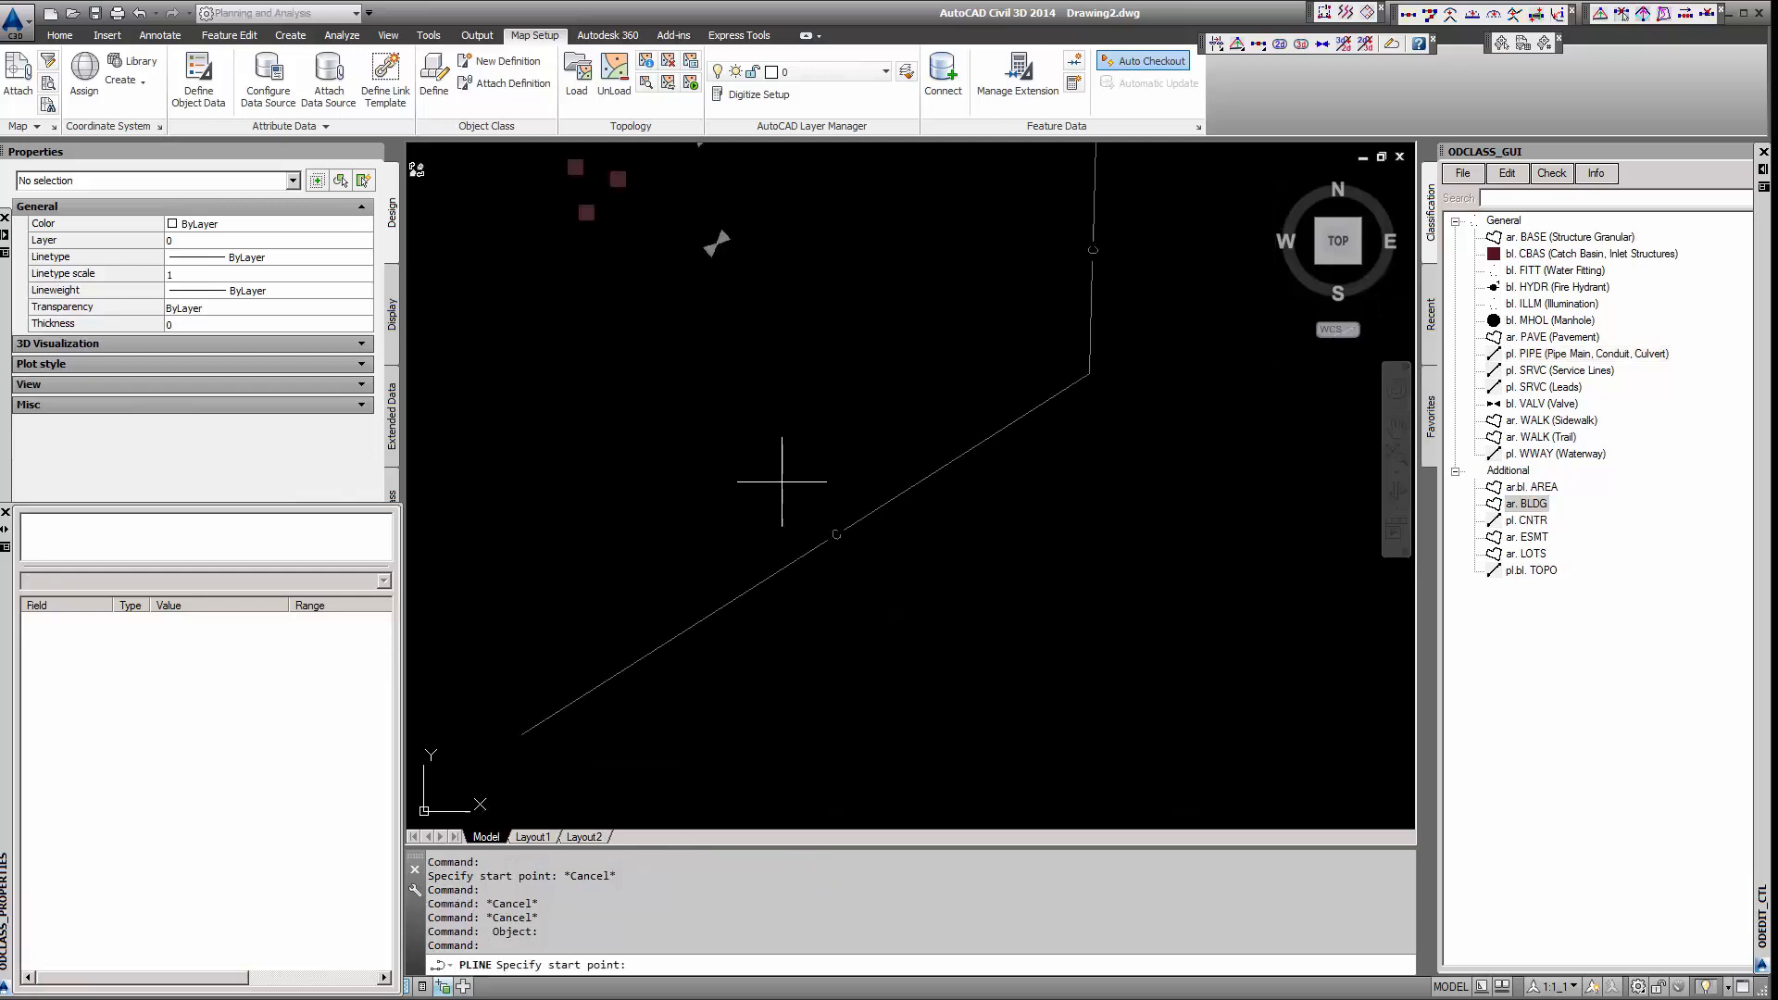
pyautogui.scroll(-2, 782, 482)
pyautogui.click(608, 442)
pyautogui.click(589, 512)
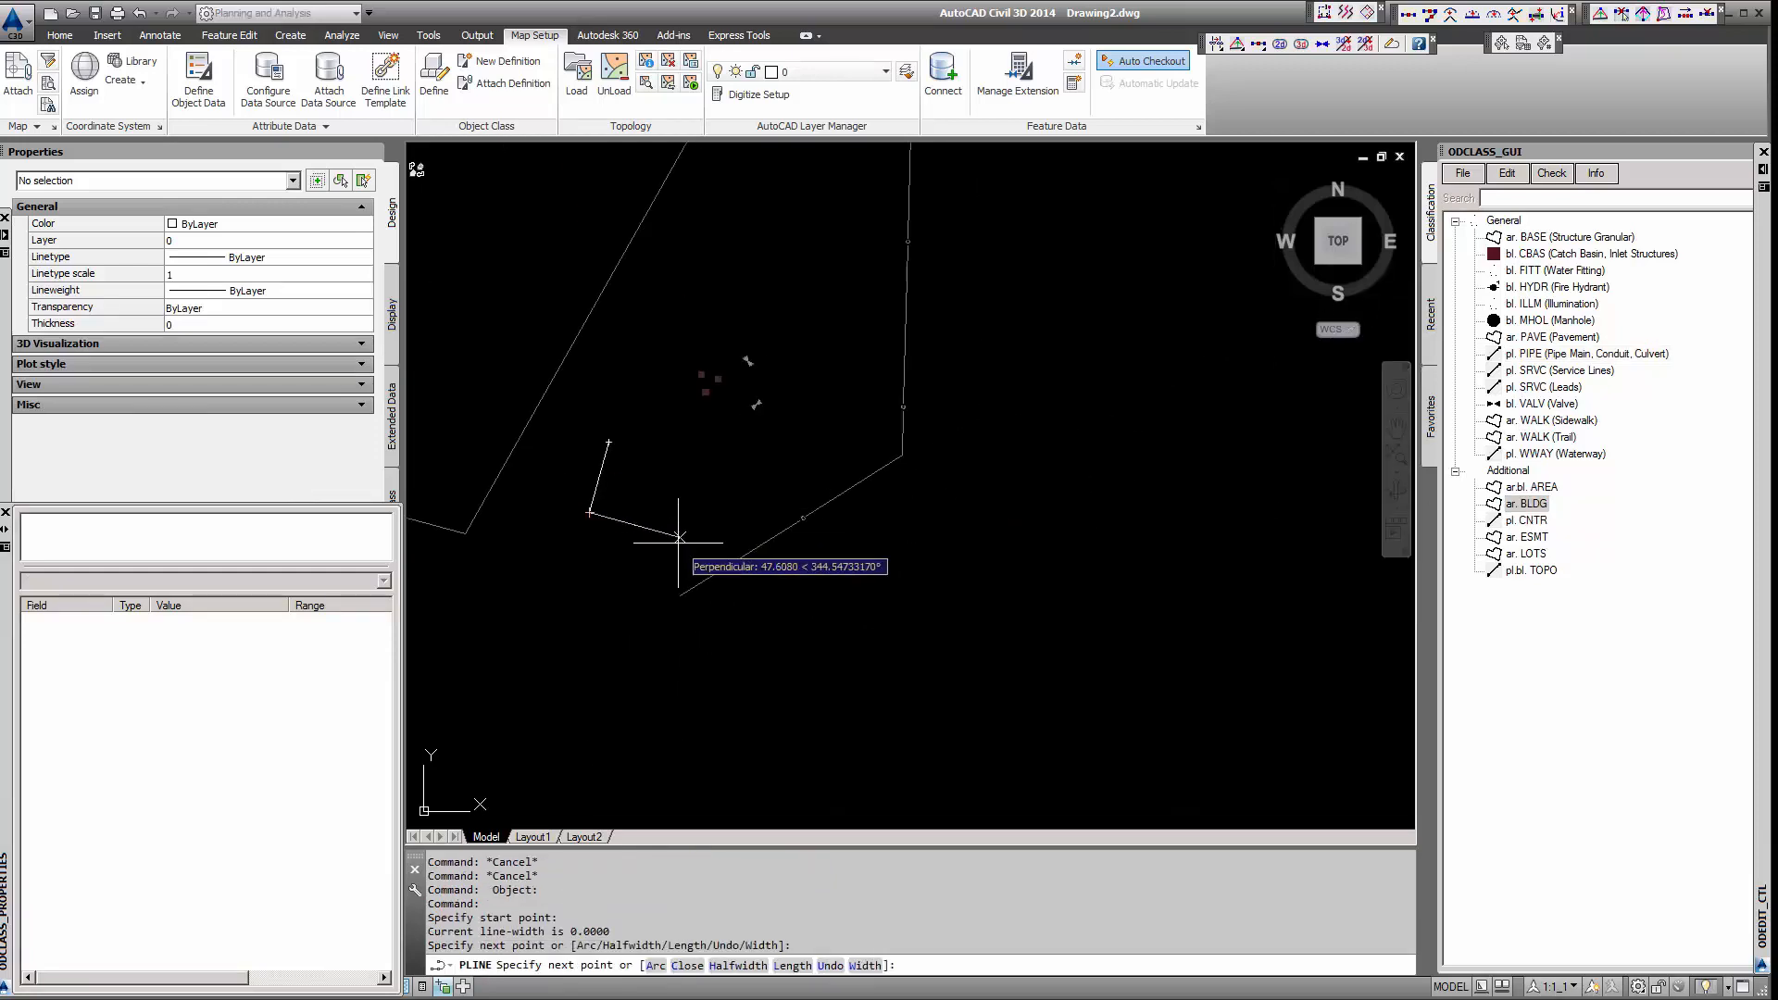
pyautogui.click(677, 526)
pyautogui.click(688, 453)
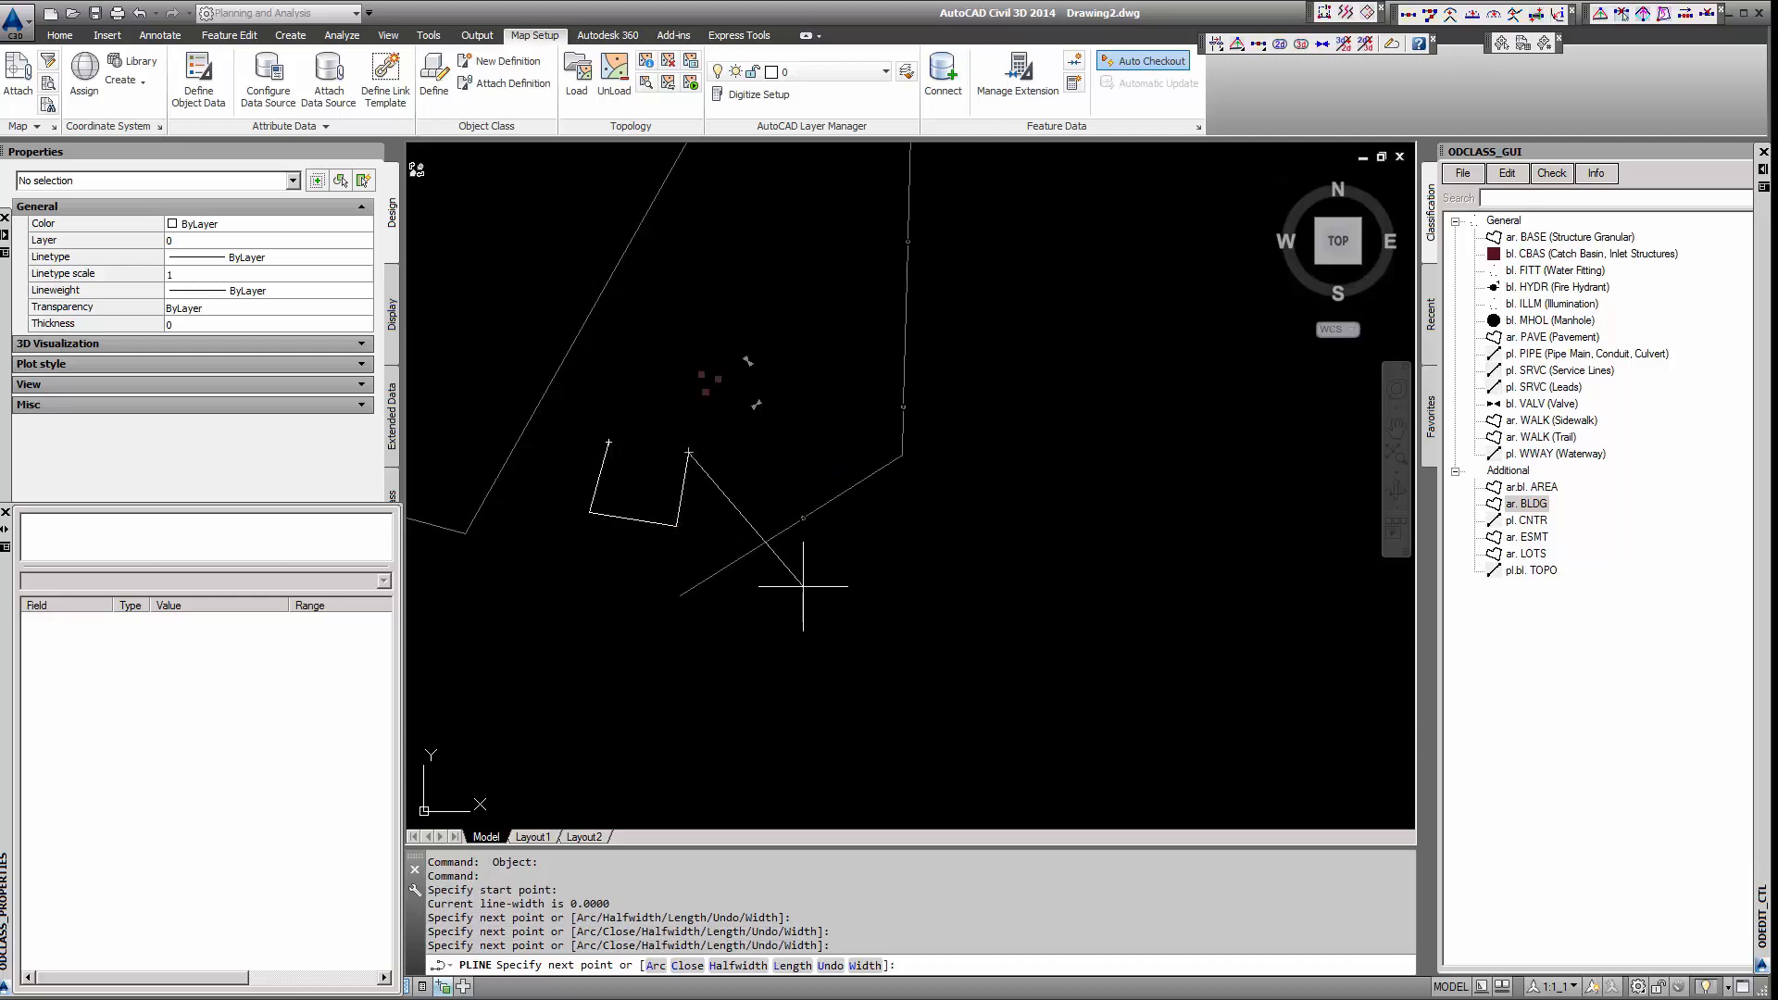
pyautogui.press('Return')
pyautogui.press('Escape')
# Step: Set the BLDG outline's UNIT_TYPE to FULL in its object data, and clear the selection
pyautogui.click(683, 488)
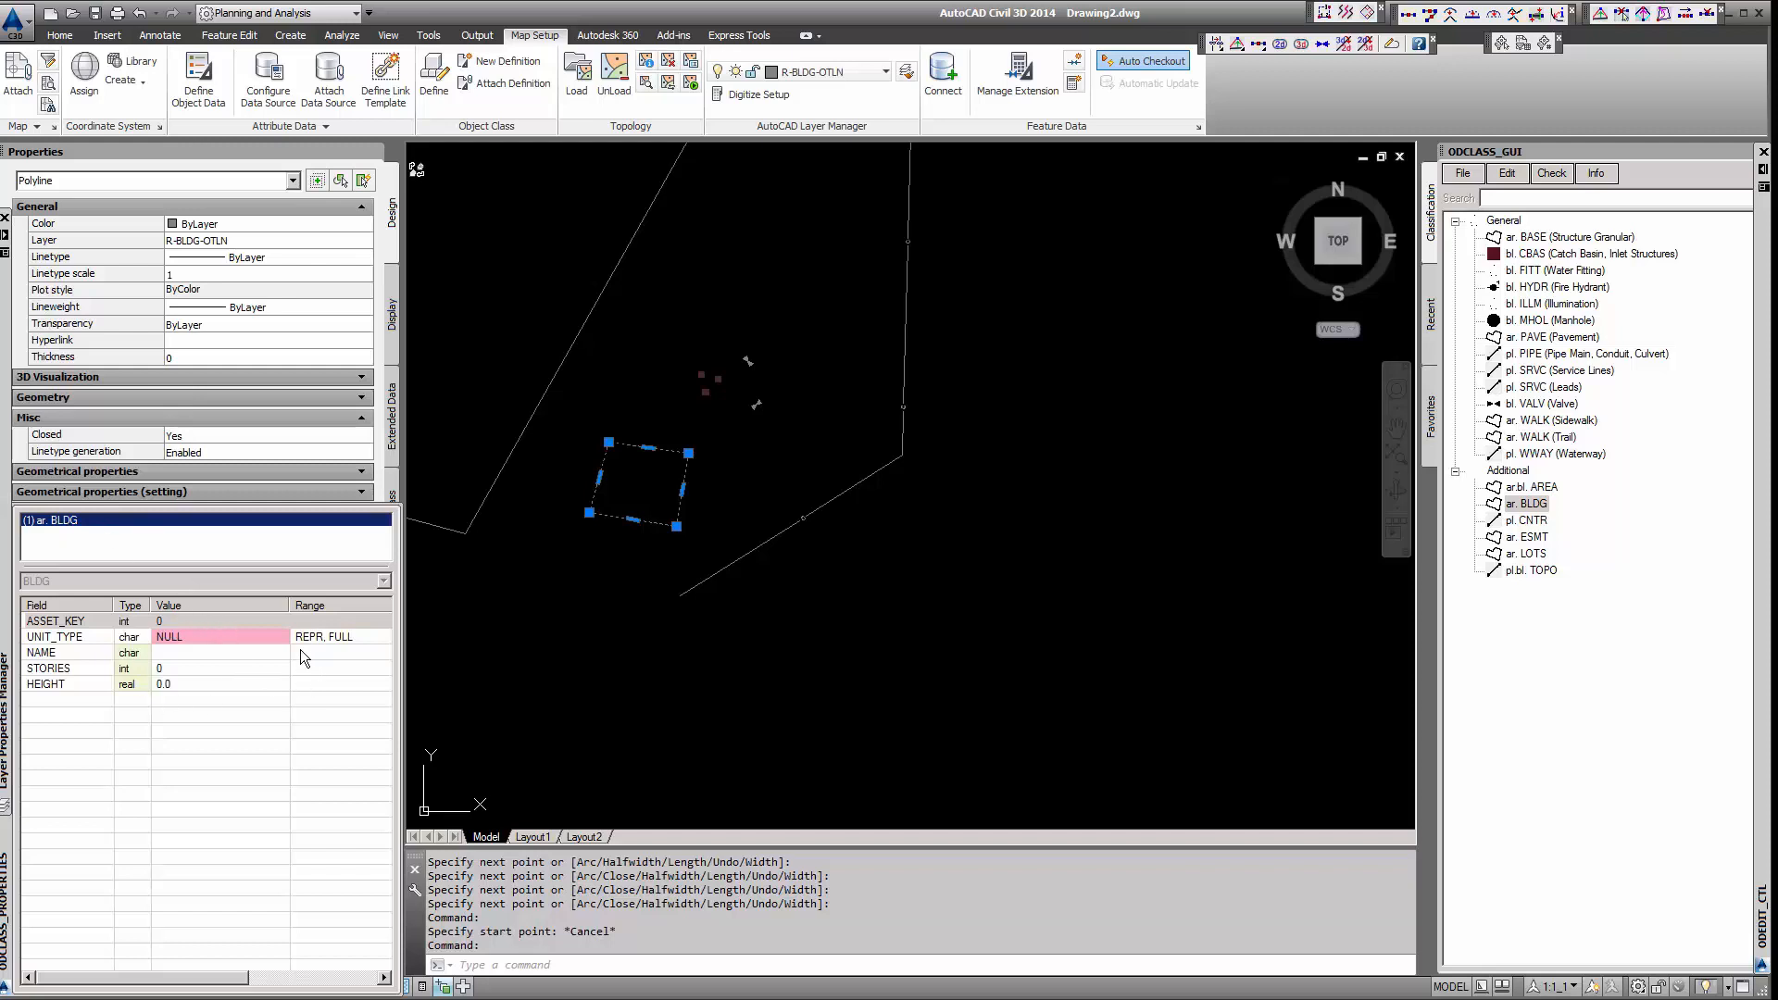
pyautogui.click(280, 636)
pyautogui.click(281, 636)
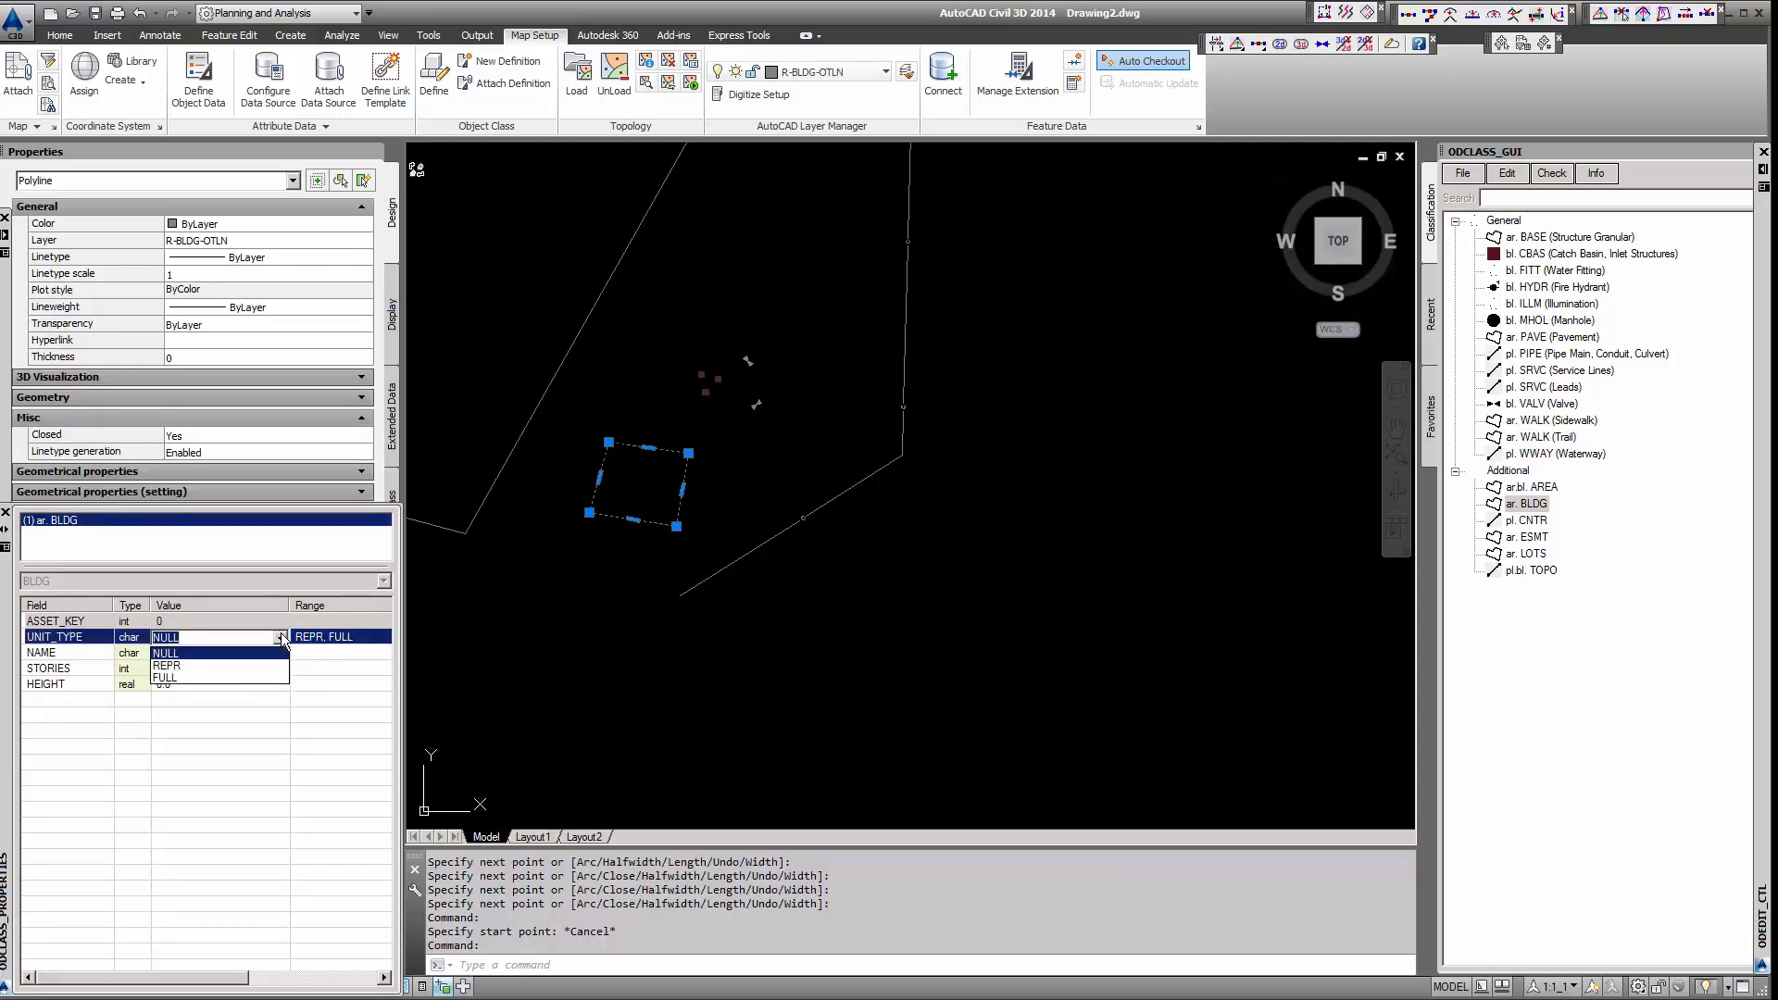
pyautogui.click(174, 683)
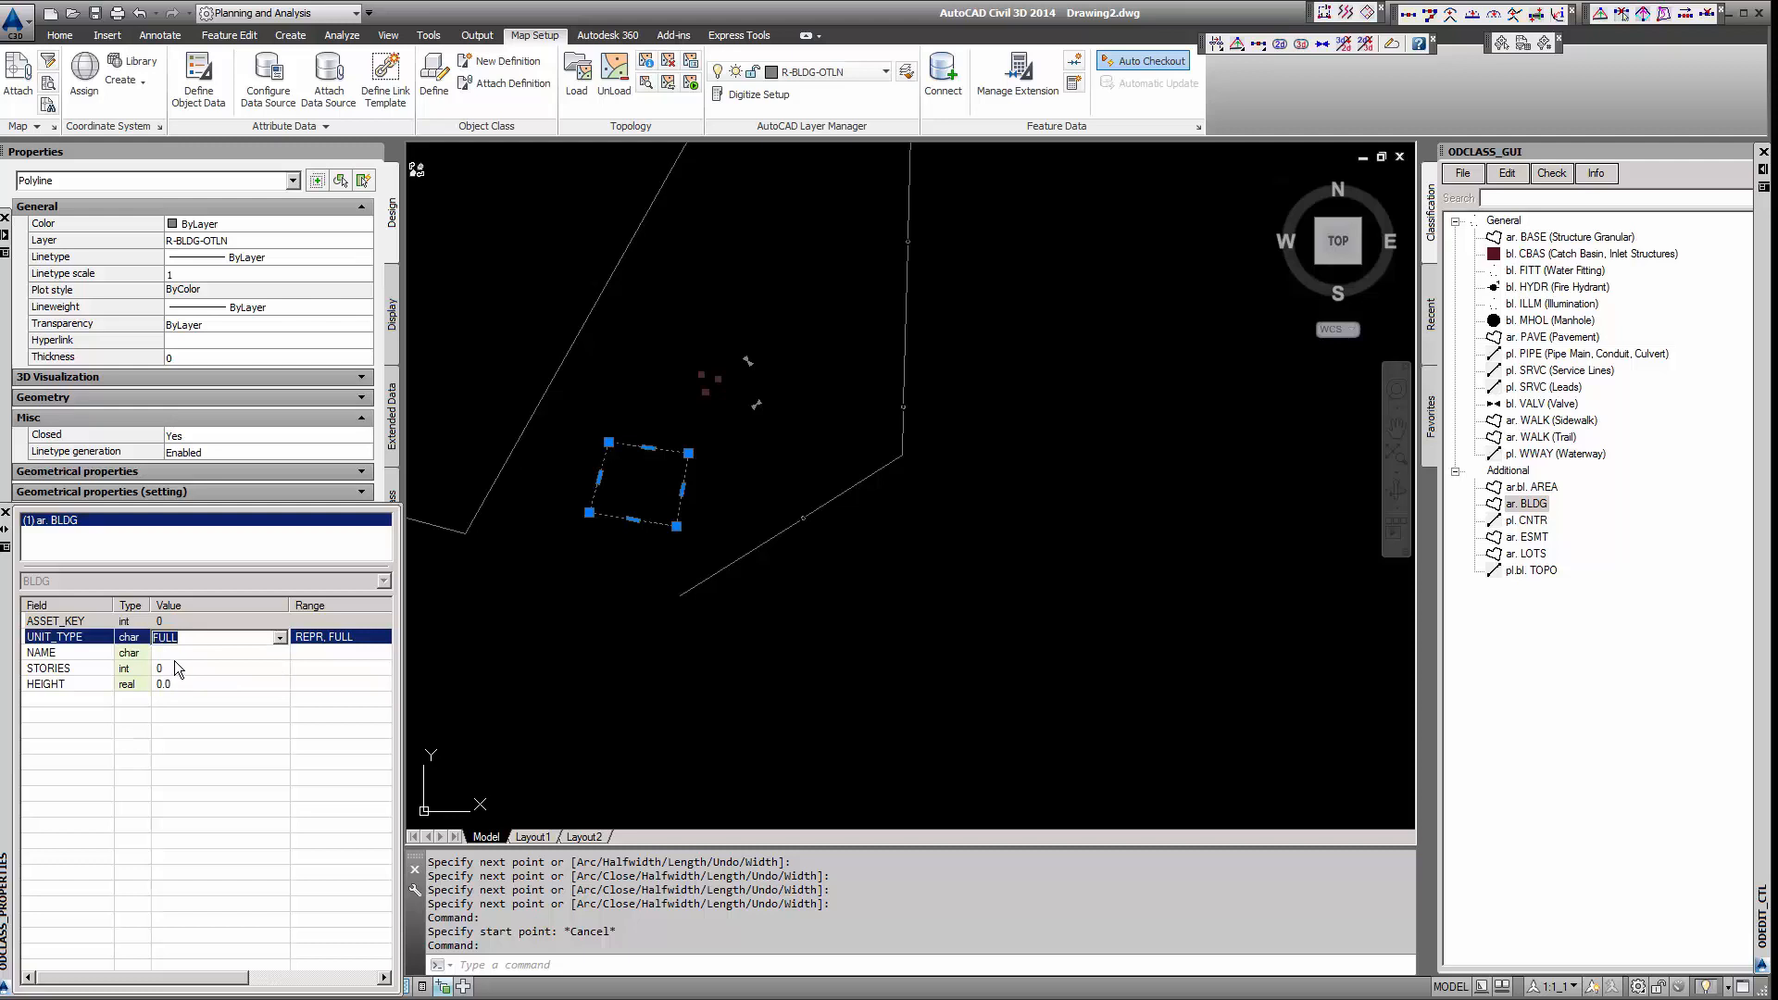
pyautogui.click(177, 668)
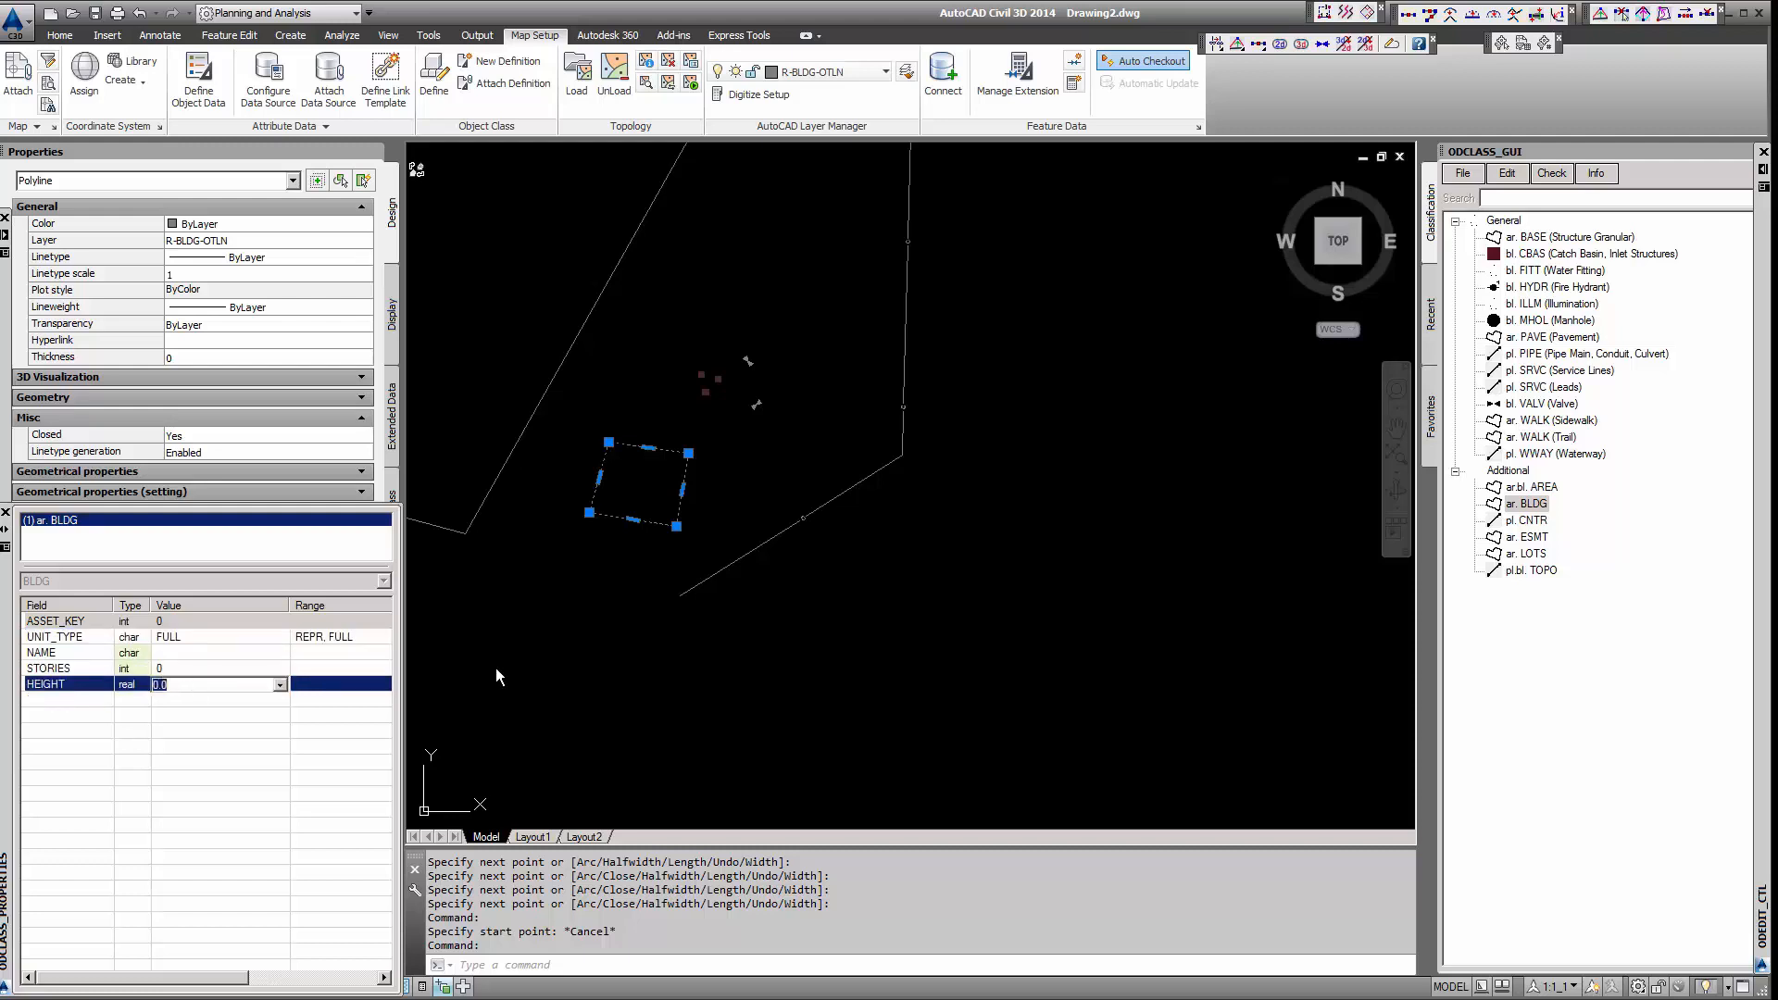
pyautogui.press('Escape')
pyautogui.press('Escape')
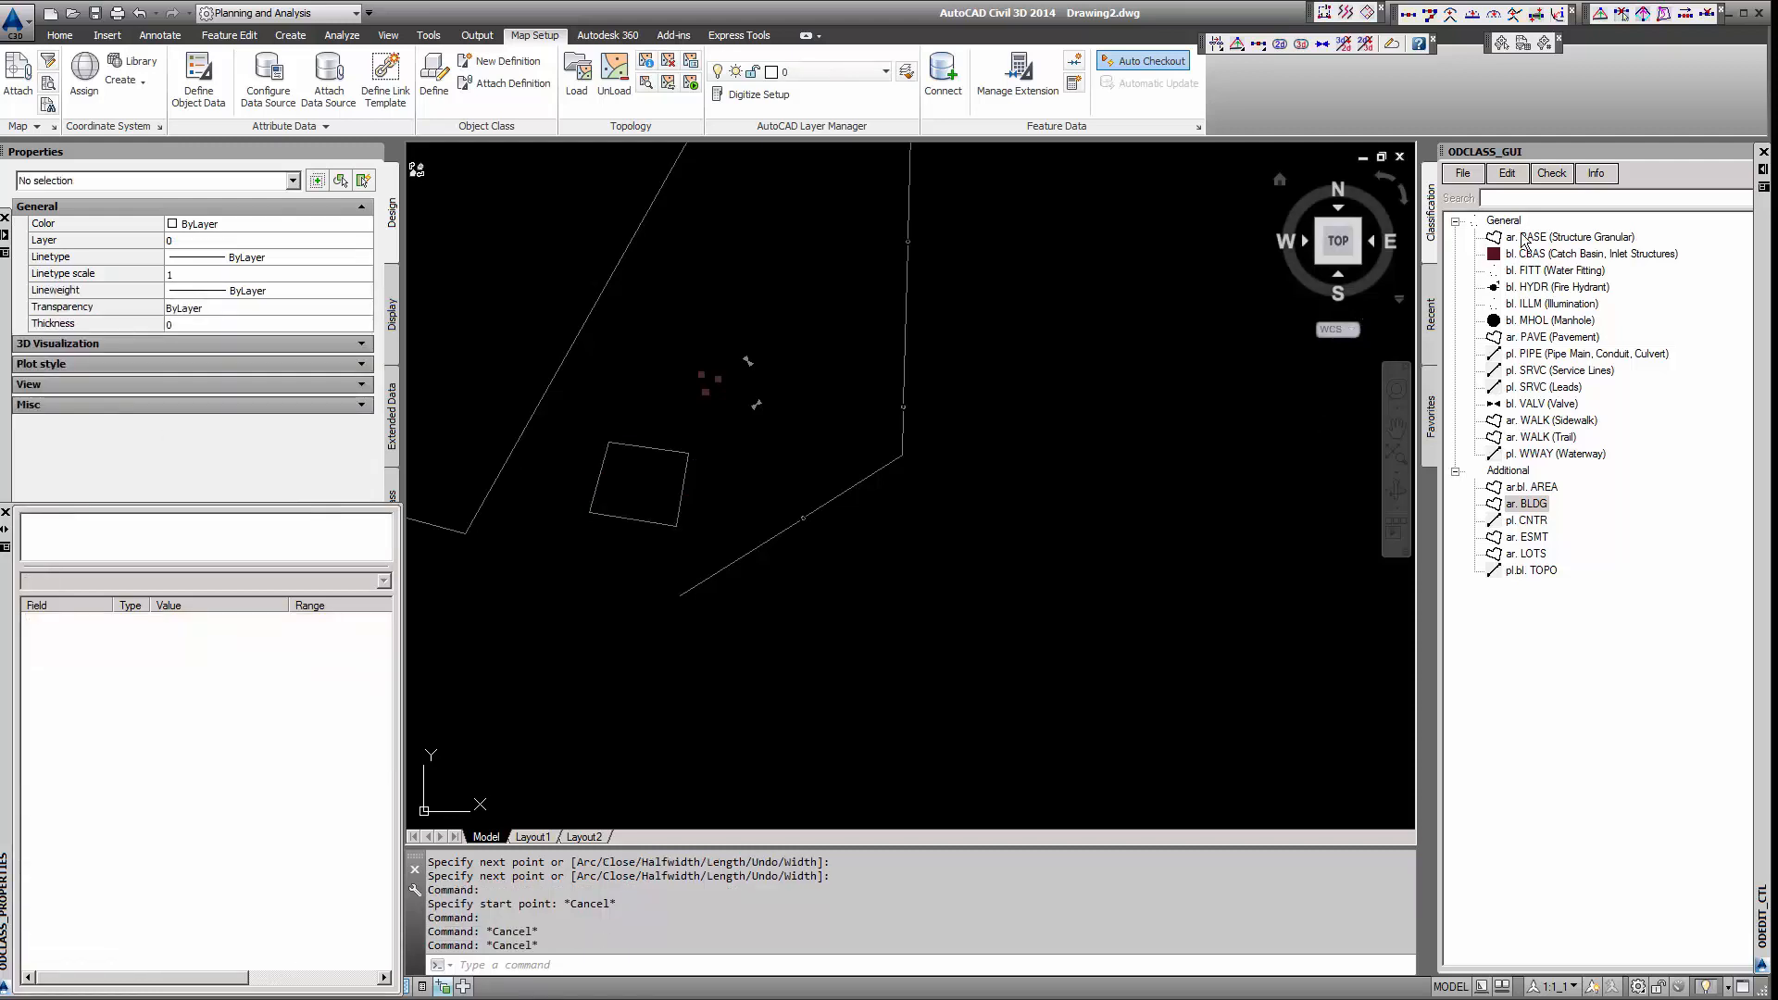
# Step: Run the NULL Field Values check on all objects in the drawing, review the selected objects, and clear the selection
pyautogui.click(1552, 176)
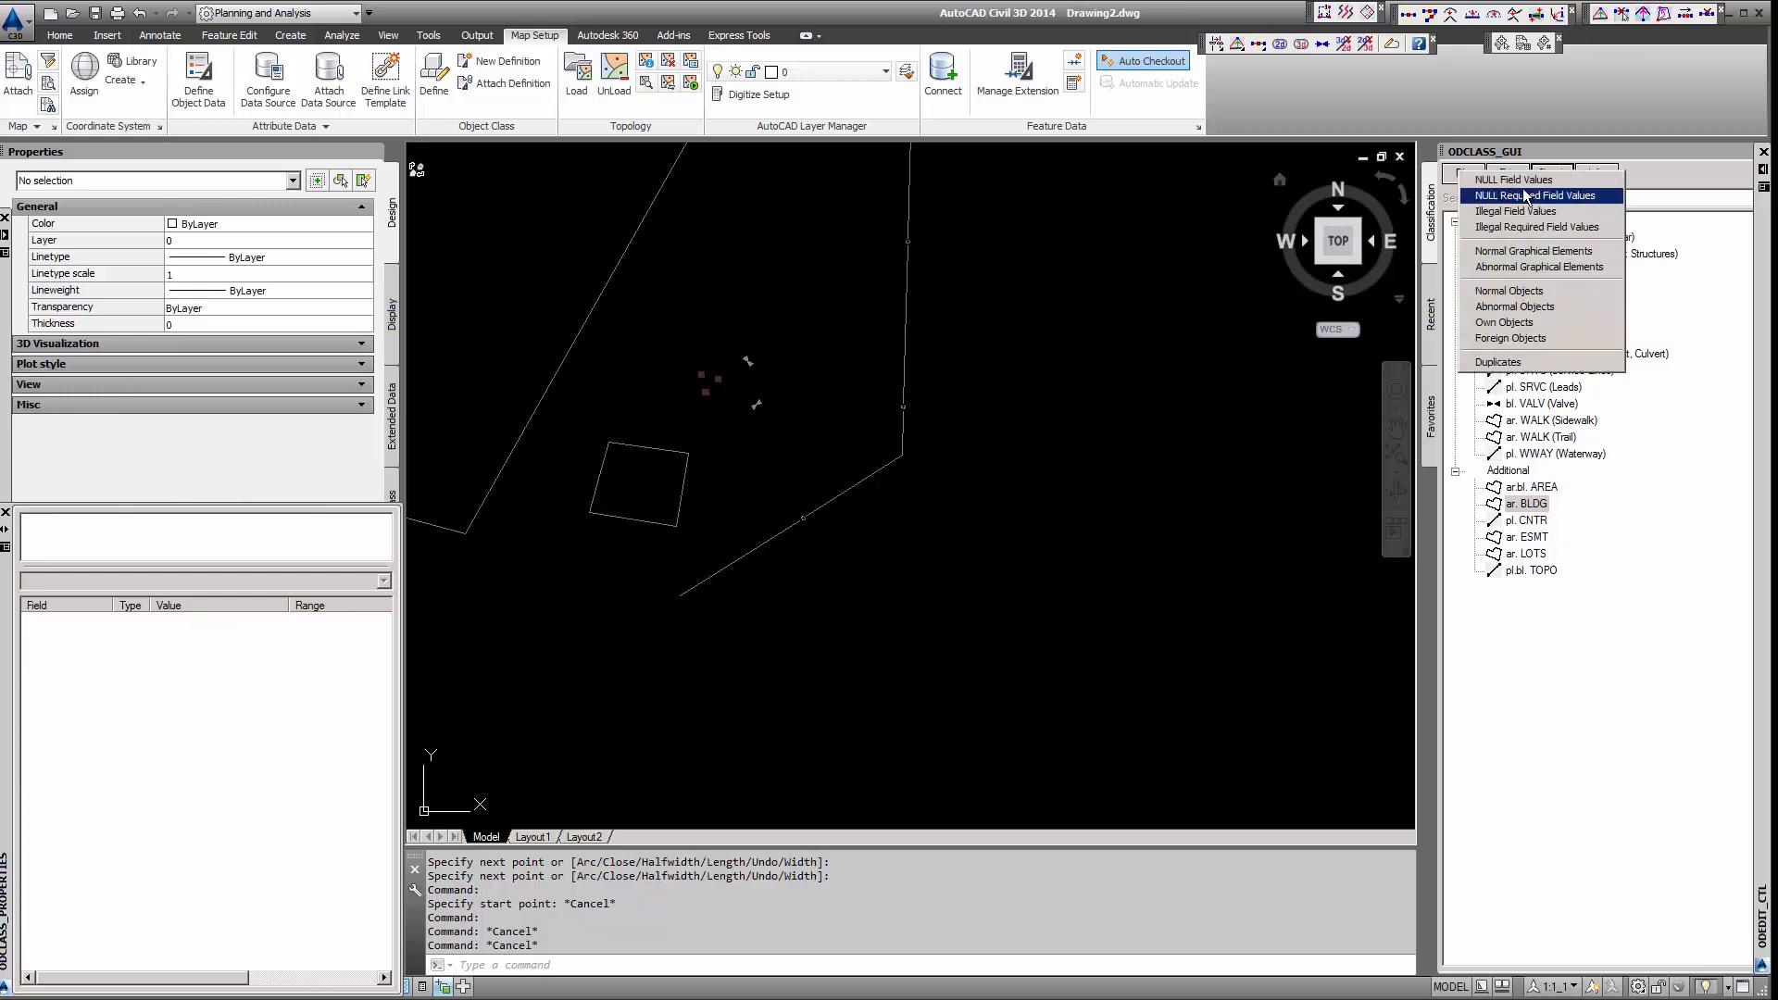
pyautogui.click(1512, 180)
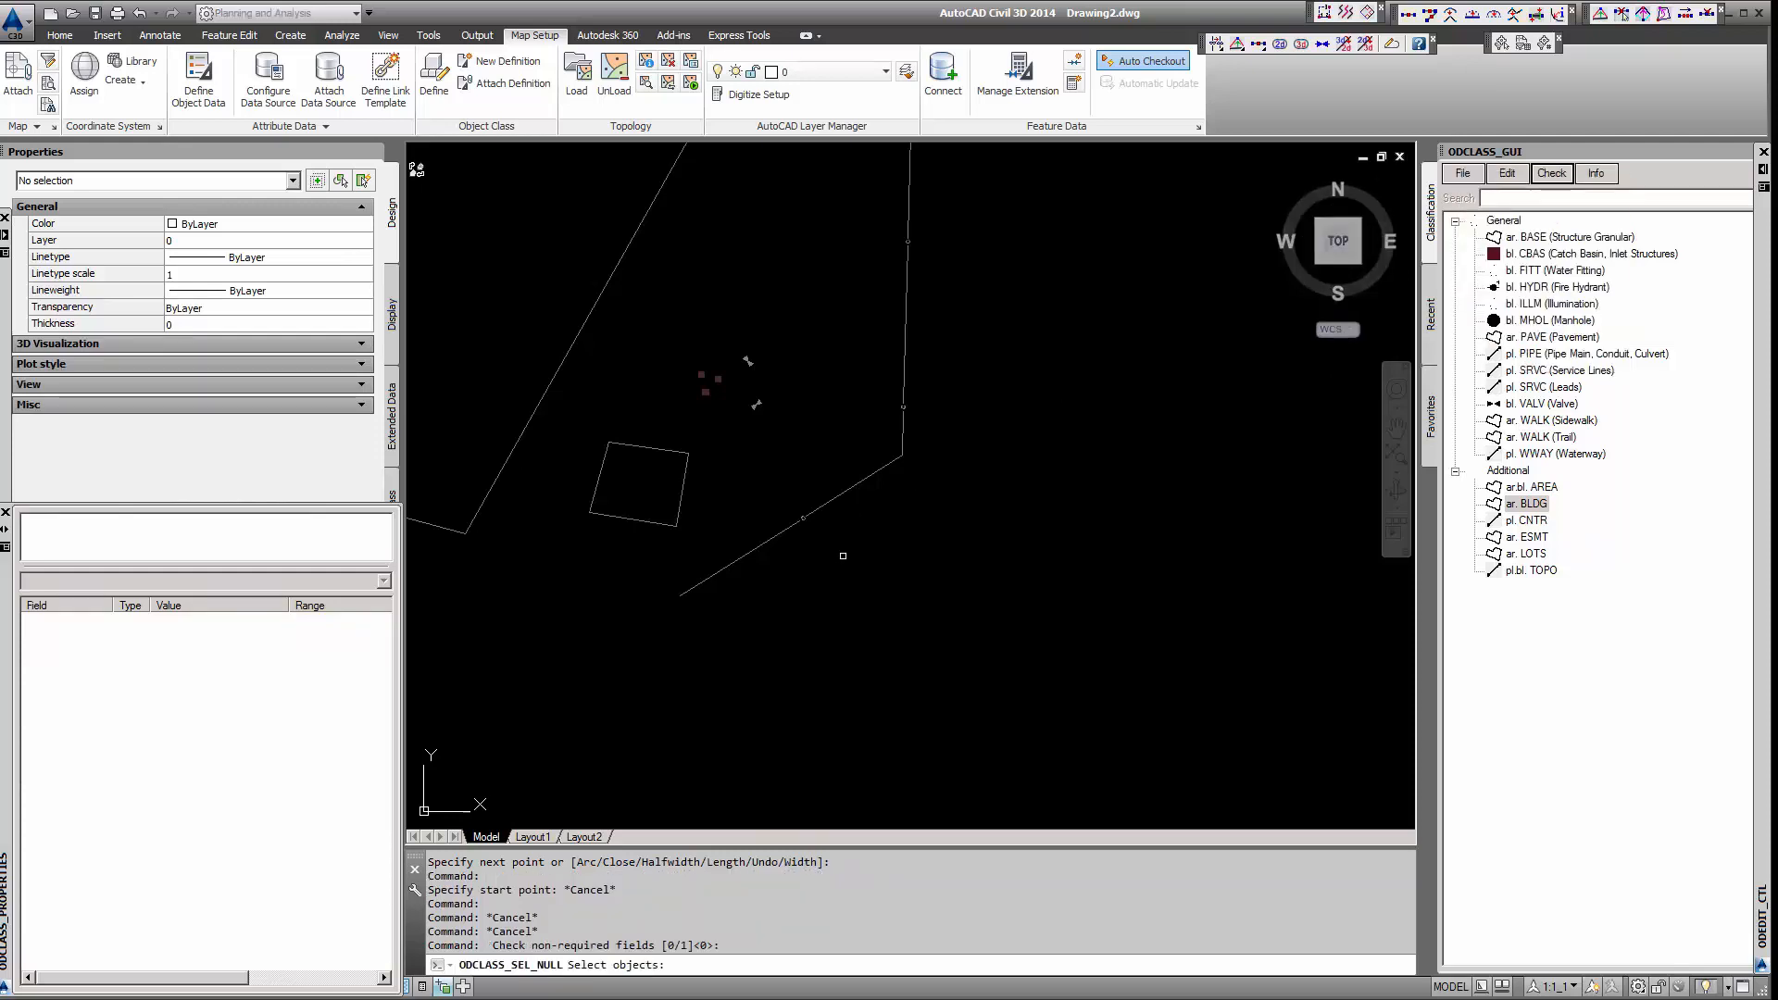
pyautogui.scroll(-4, 833, 579)
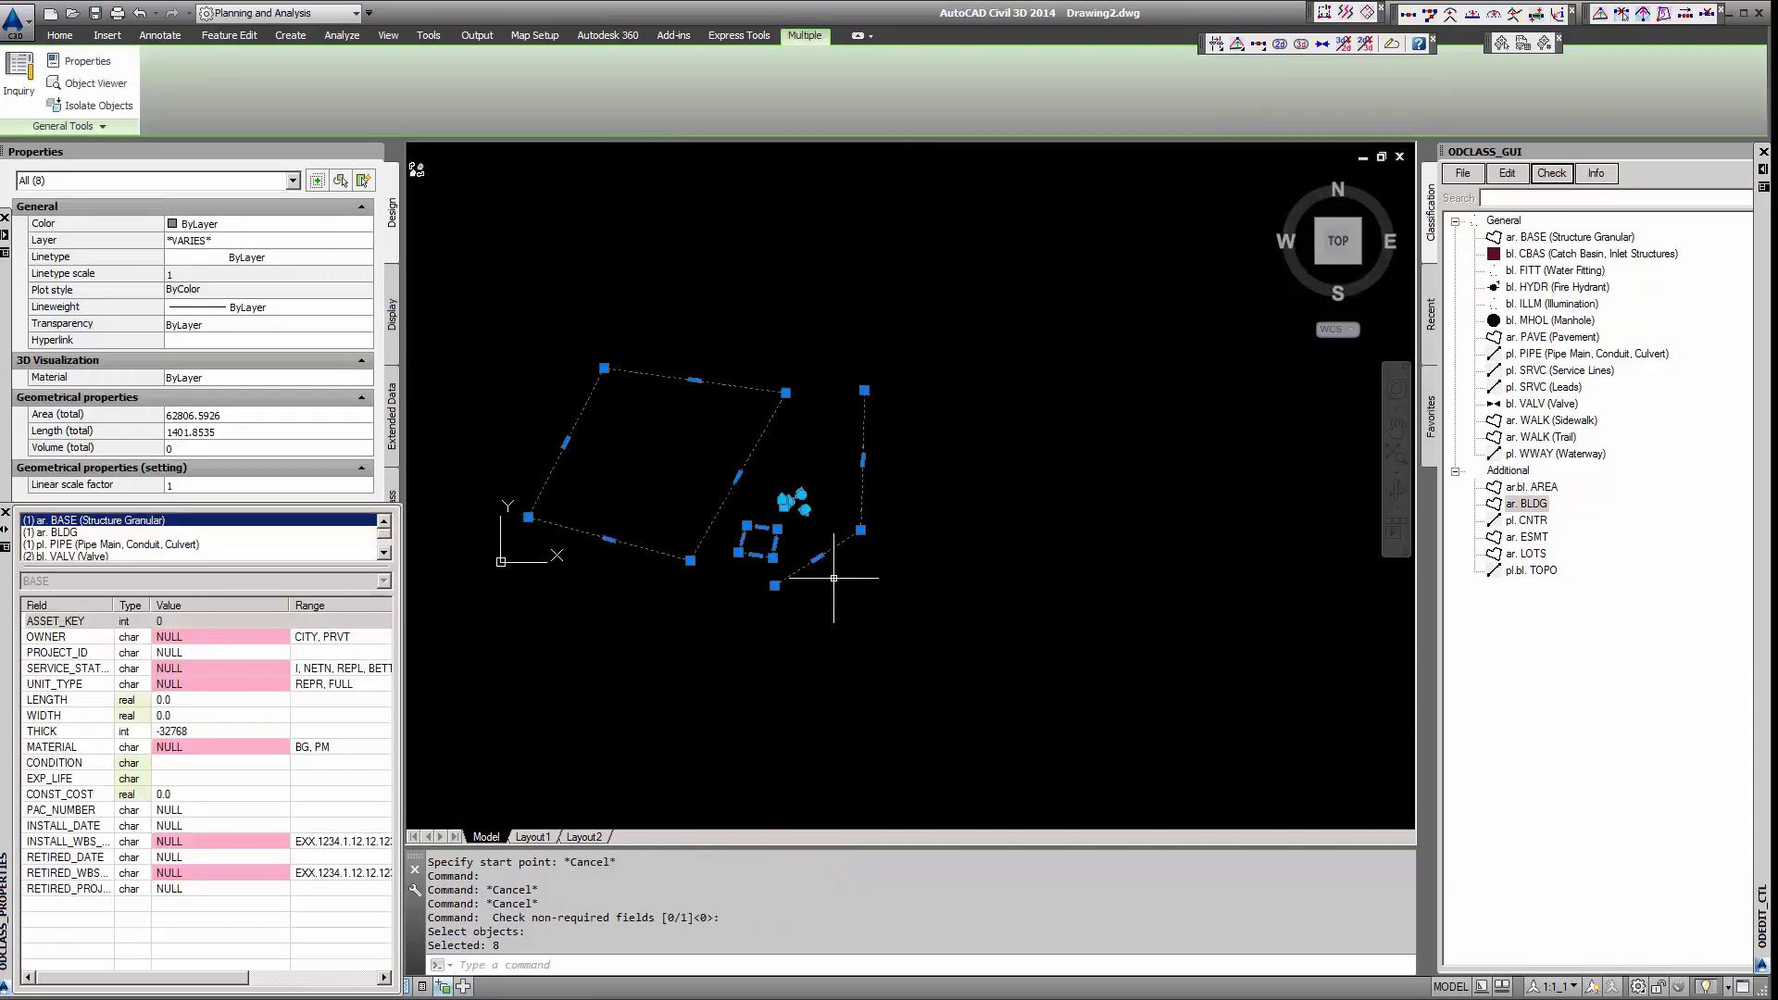
pyautogui.scroll(4, 833, 571)
pyautogui.press('Escape')
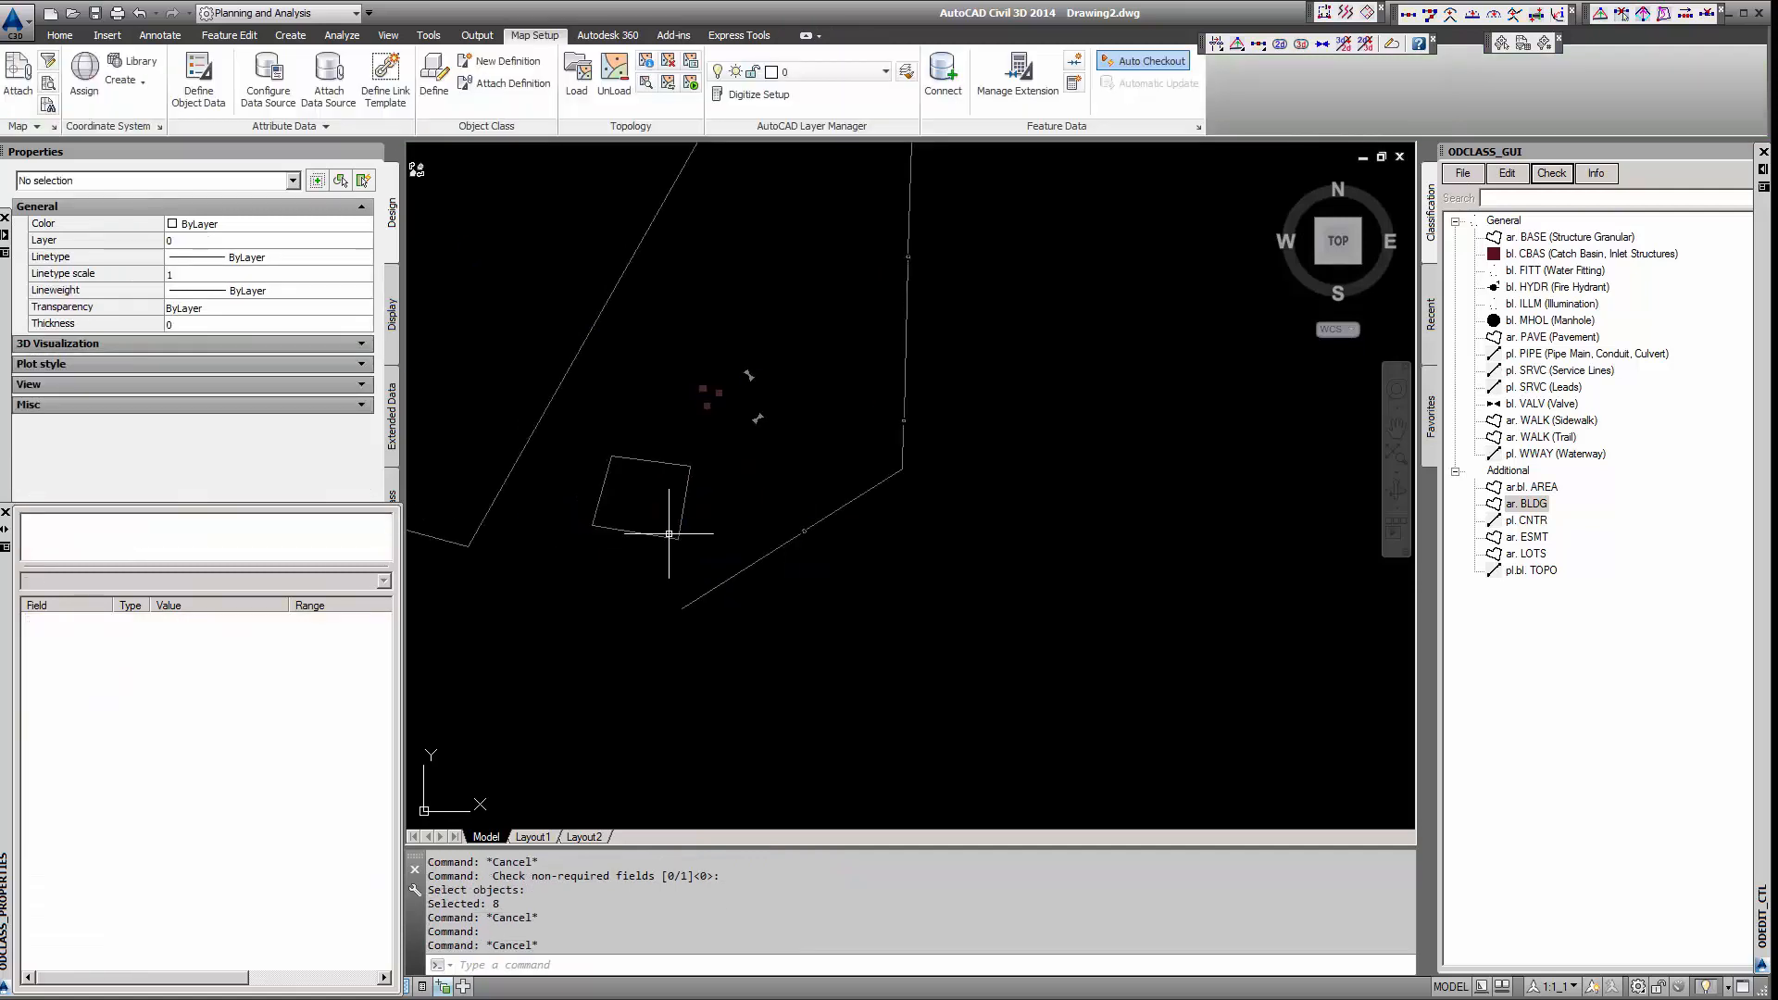
# Step: Set the BLDG outline's NAME field to qqqqq, and clear the selection
pyautogui.click(639, 535)
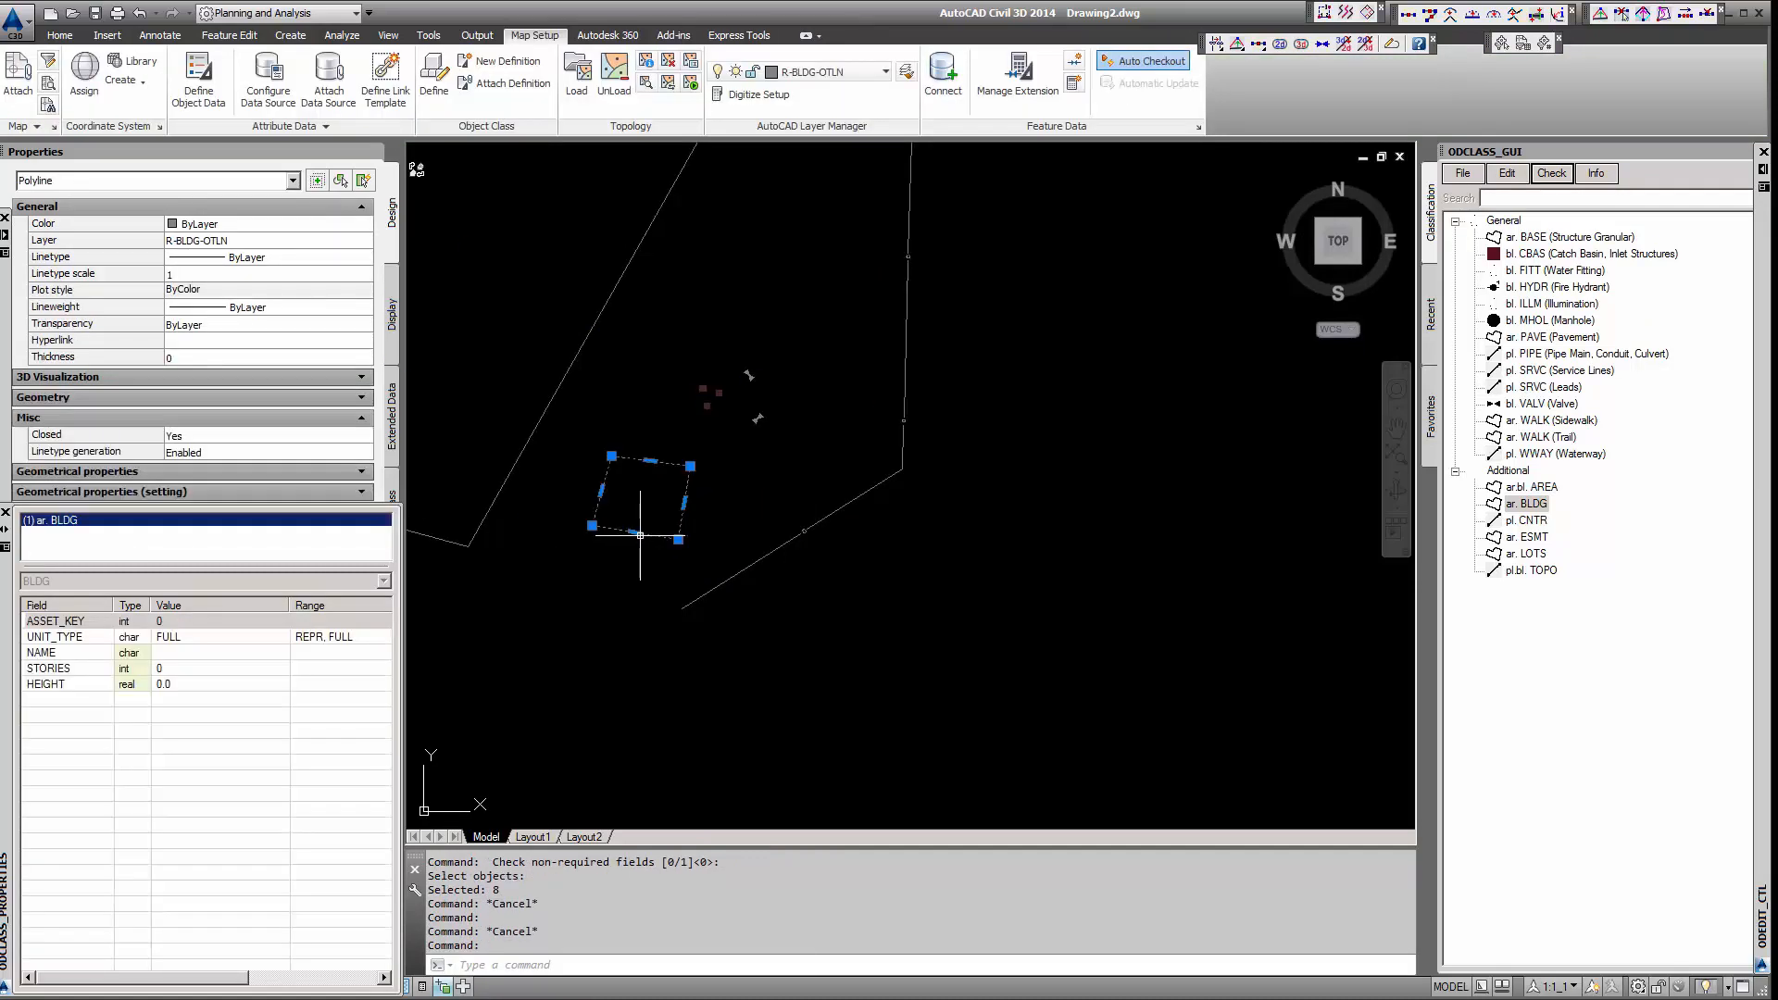
pyautogui.click(175, 655)
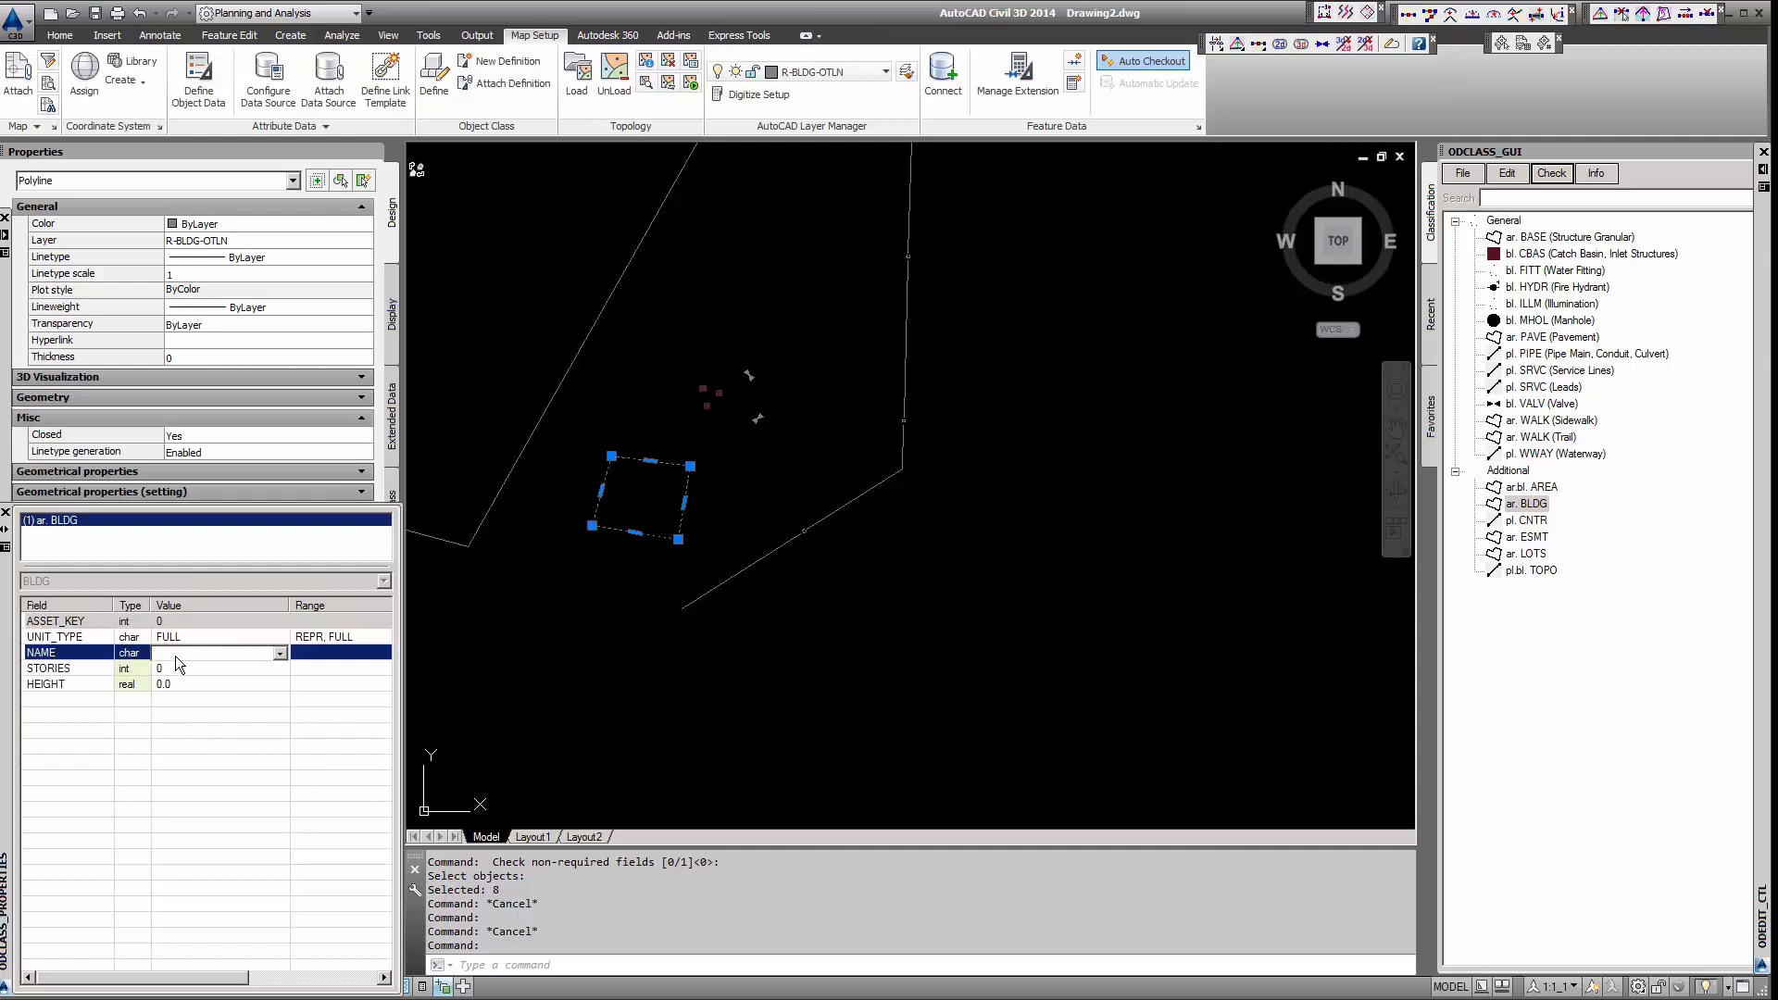
pyautogui.write('qqqqq')
pyautogui.press('Return')
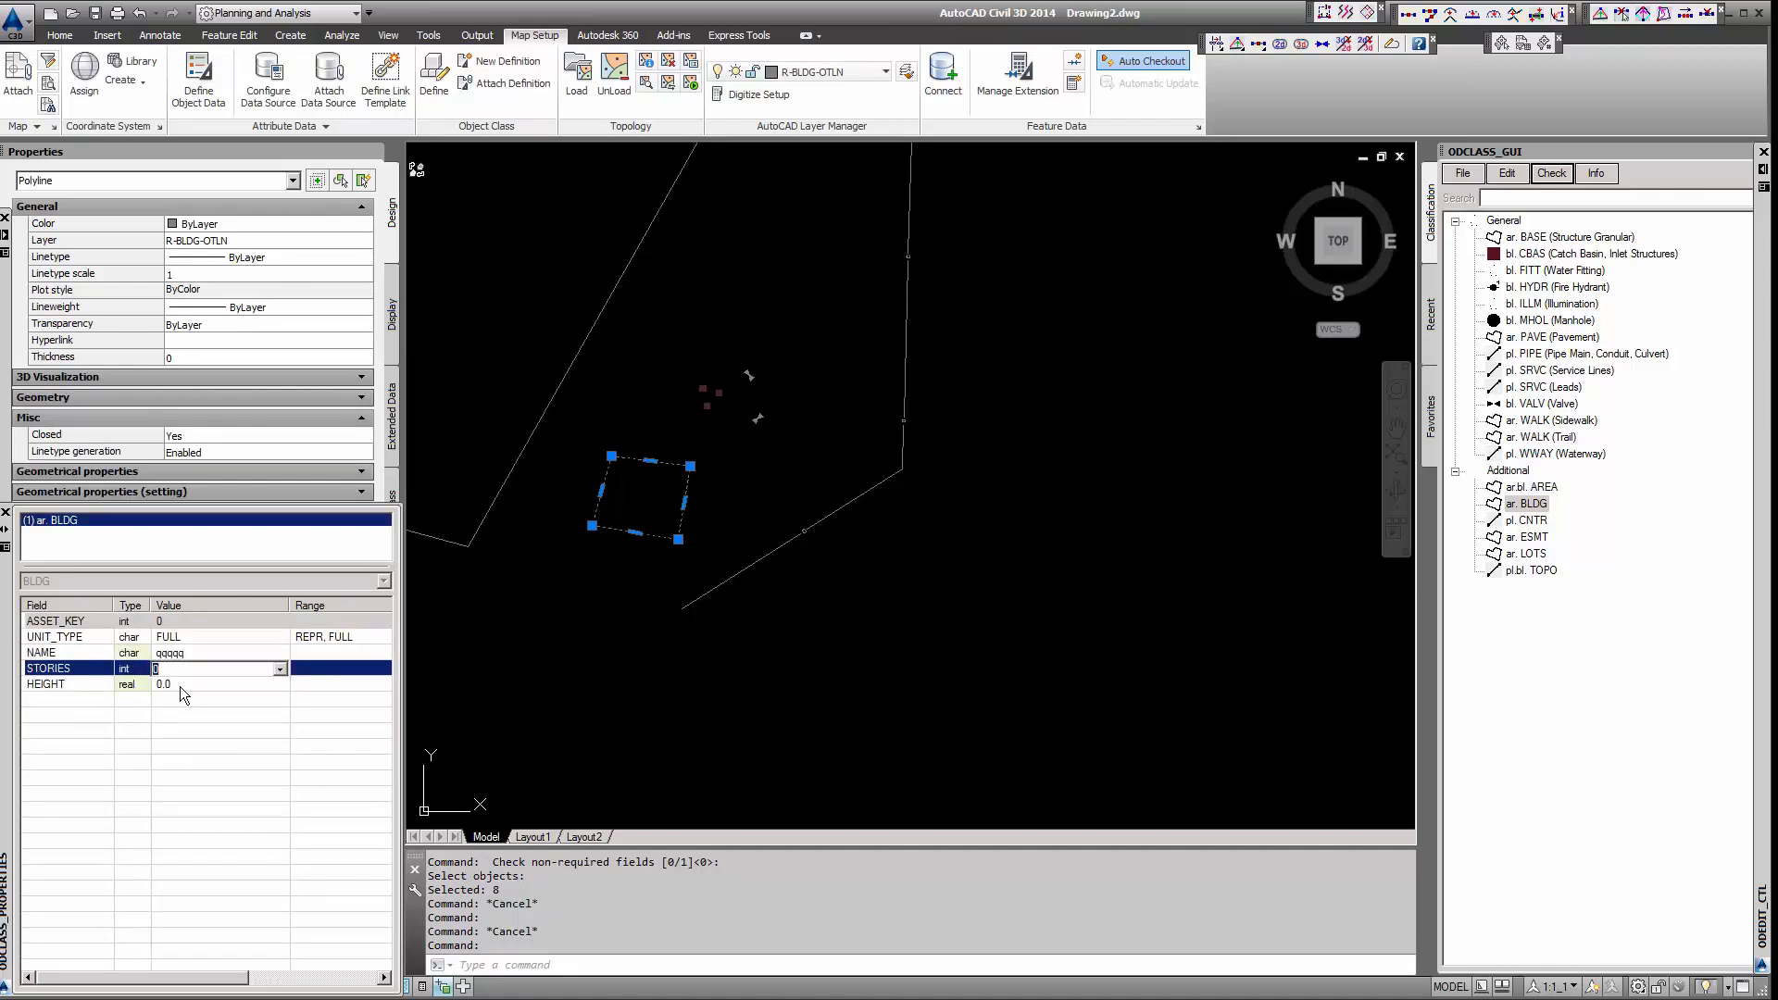
pyautogui.press('Escape')
pyautogui.press('Escape')
pyautogui.press('Escape')
# Step: Repeat the NULL Field Values check on all objects after the building's name has been filled in
pyautogui.click(1544, 174)
pyautogui.click(1514, 180)
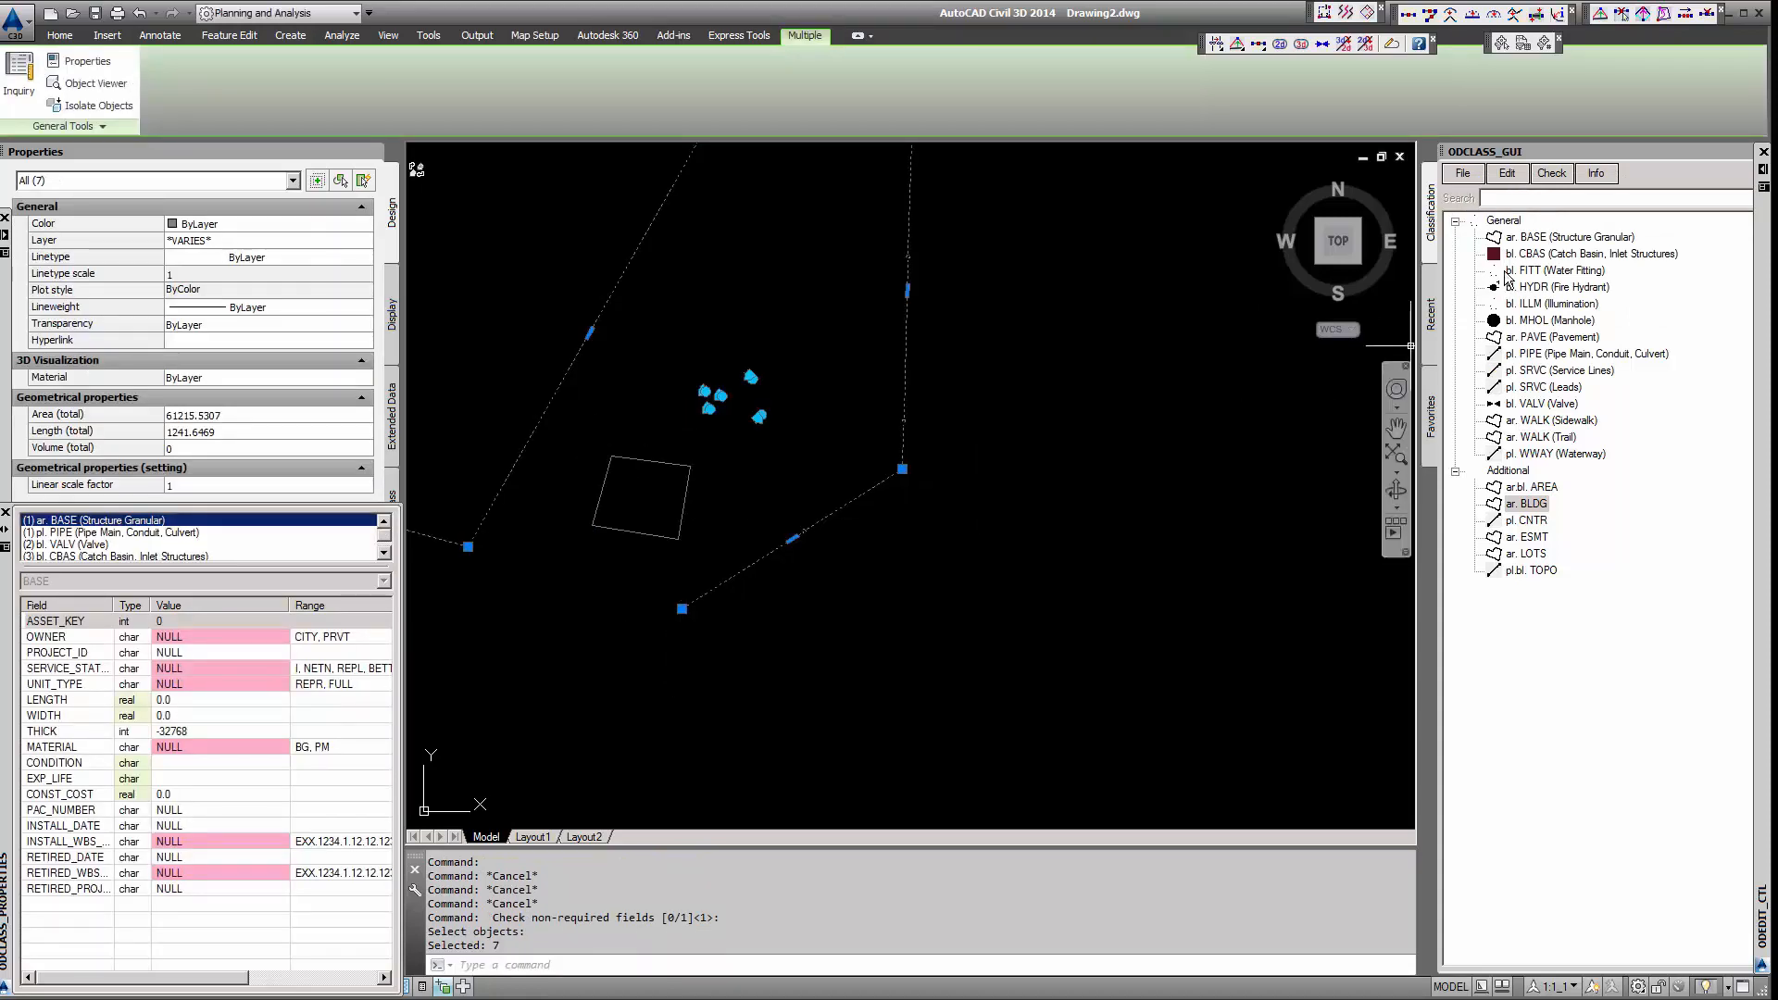
# Step: Run the NULL Required Field Values check on all objects in the drawing, and clear the selection
pyautogui.press('Escape')
pyautogui.press('Escape')
pyautogui.click(1553, 173)
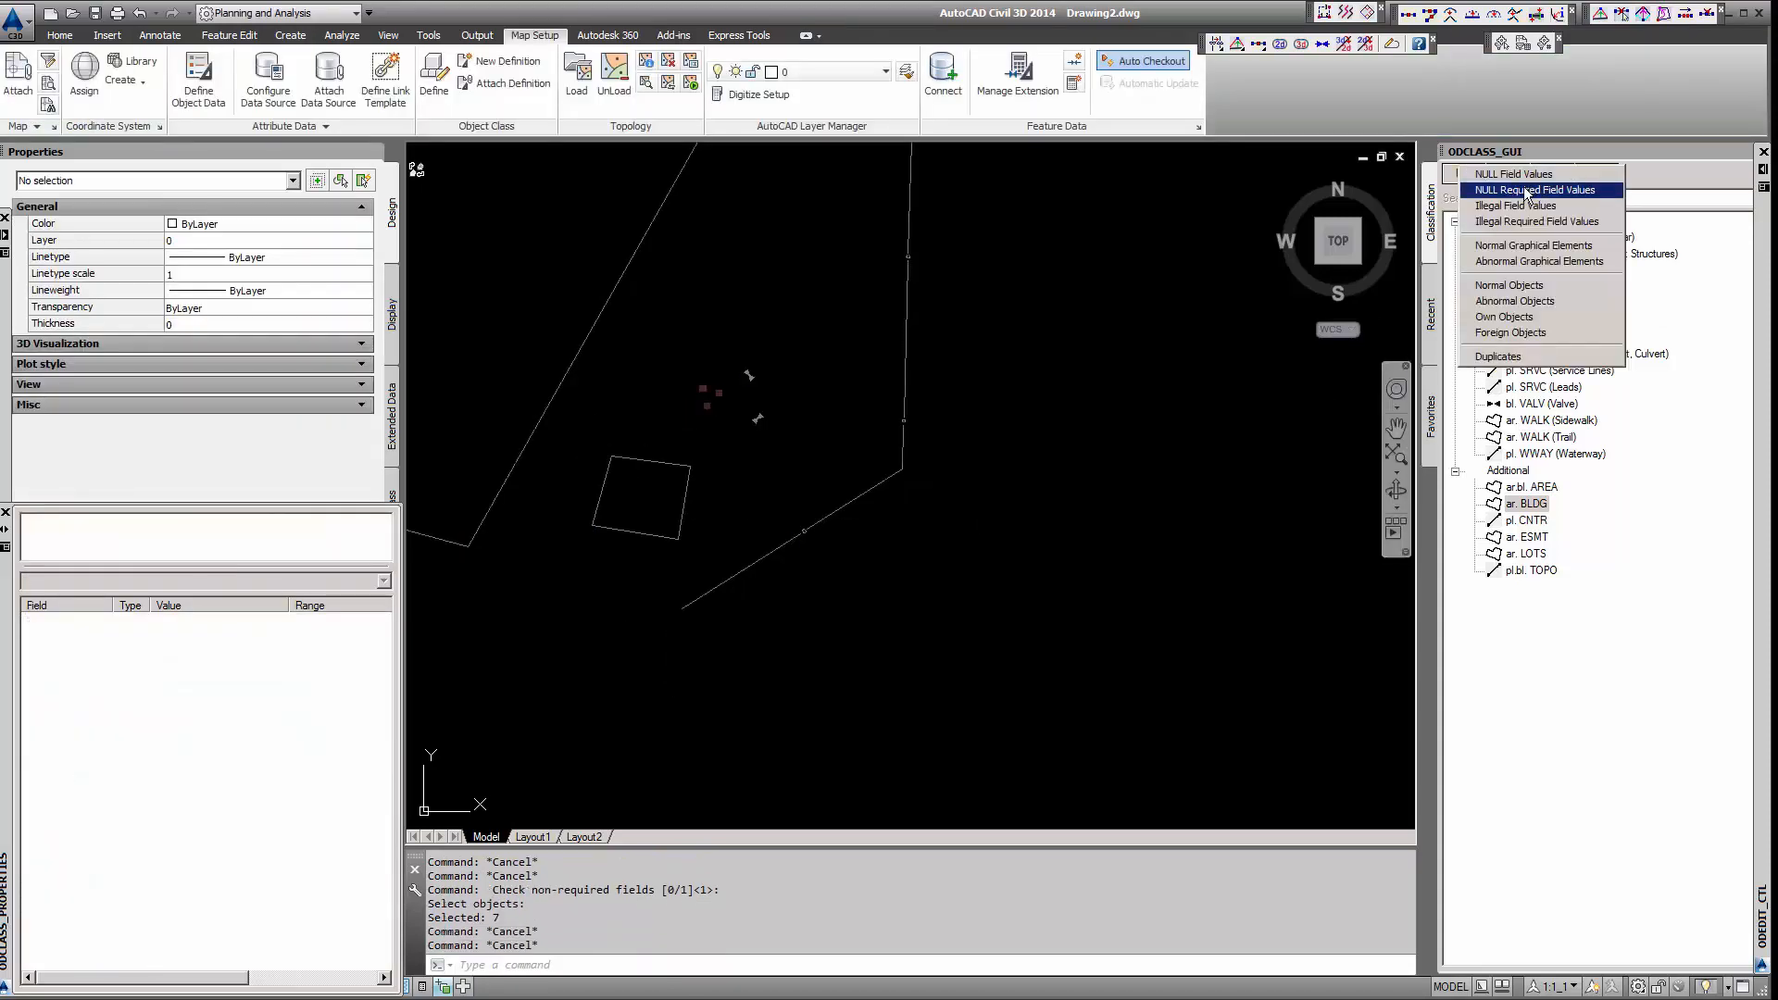
pyautogui.click(1513, 181)
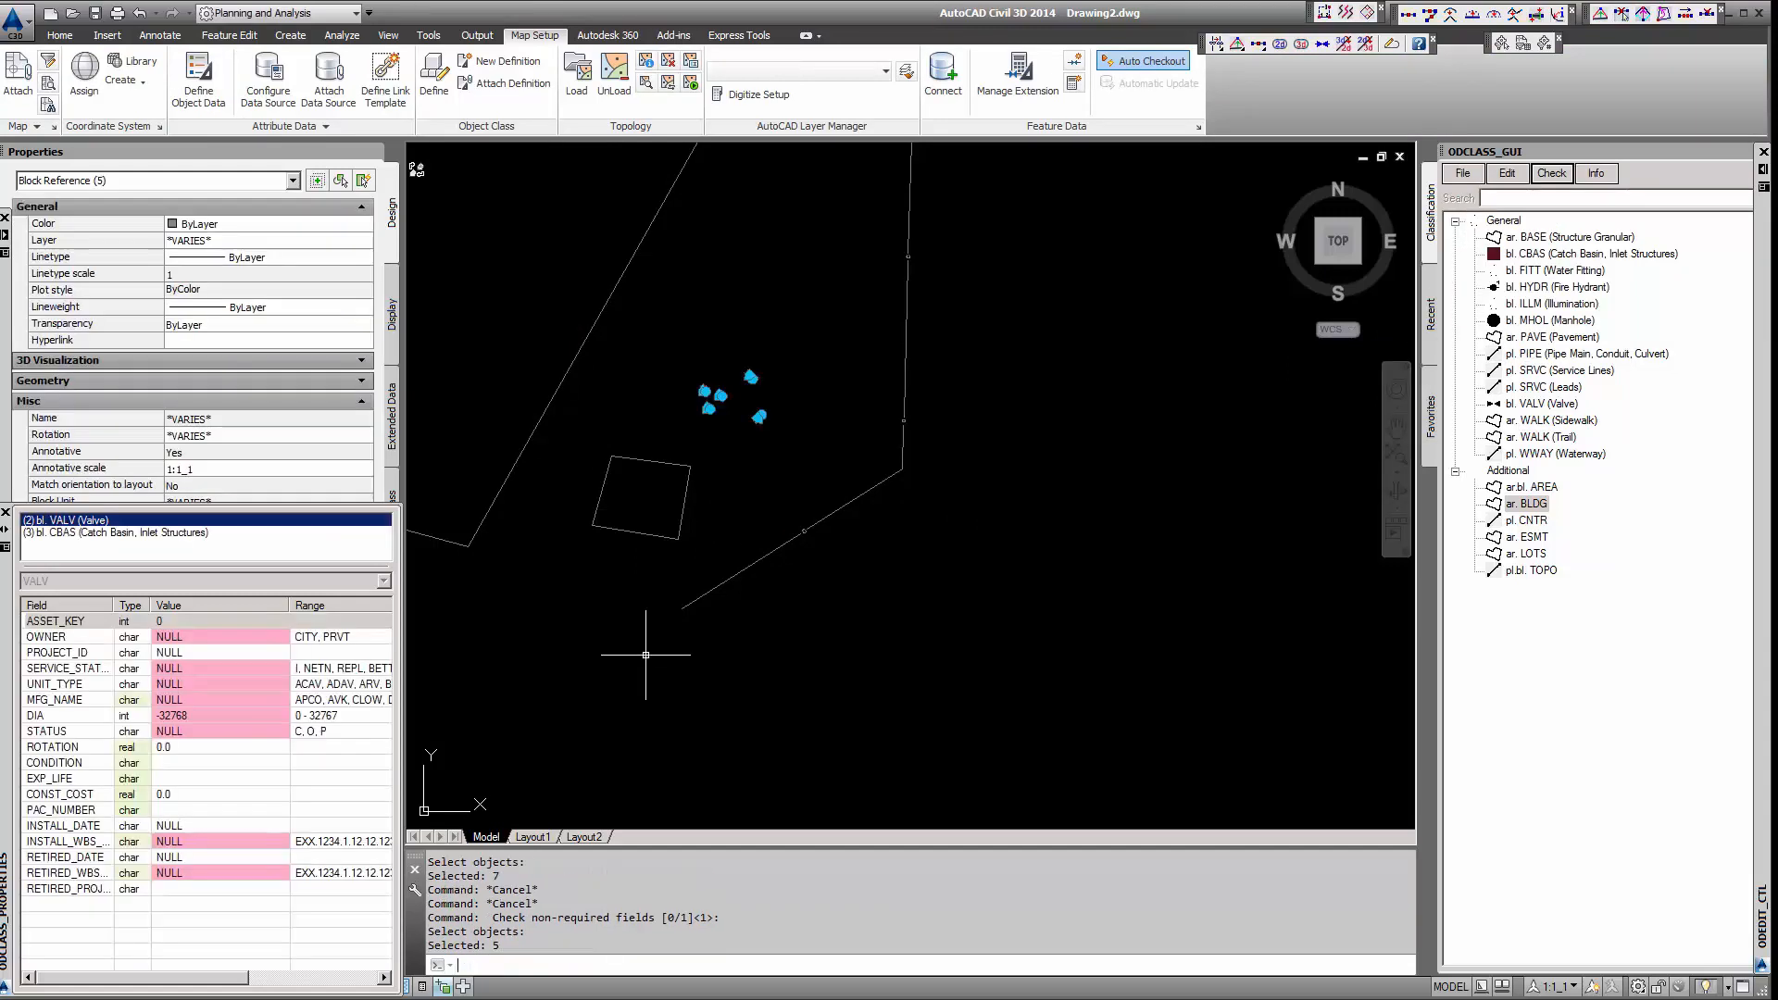
pyautogui.press('Escape')
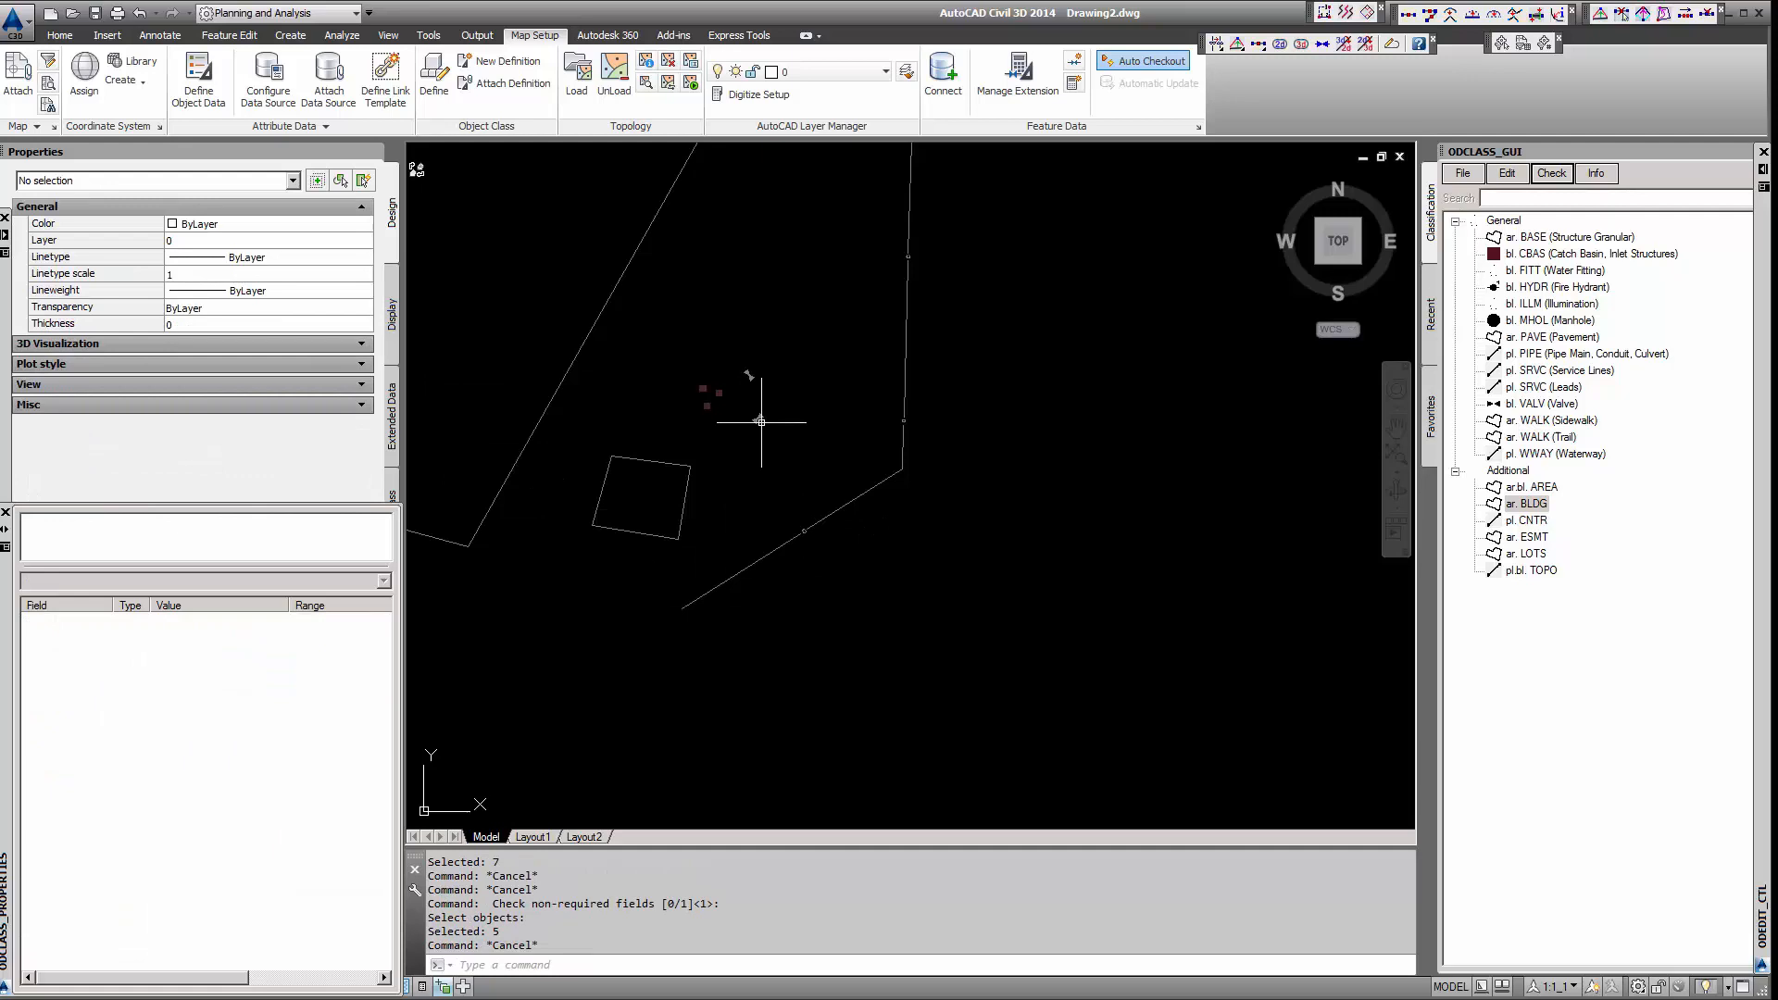
# Step: Inspect the object data fields of the PIPE polyline, and clear the selection
pyautogui.click(794, 537)
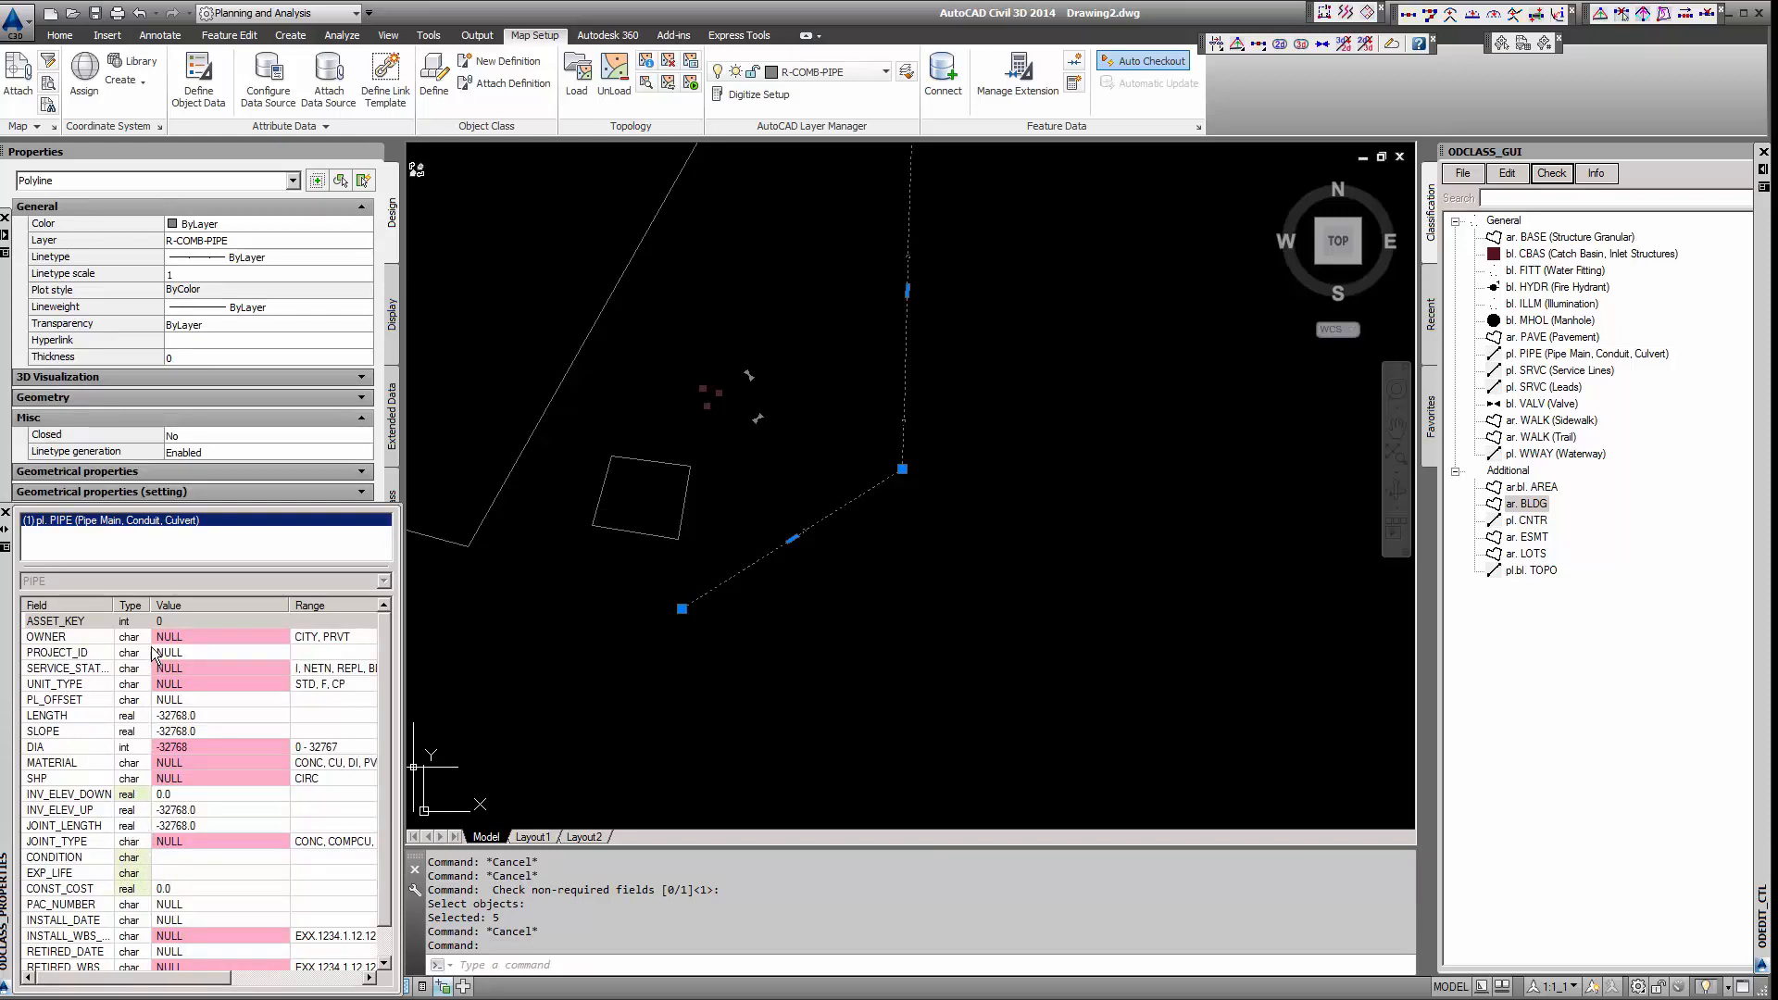
pyautogui.press('Escape')
pyautogui.press('Escape')
pyautogui.press('Escape')
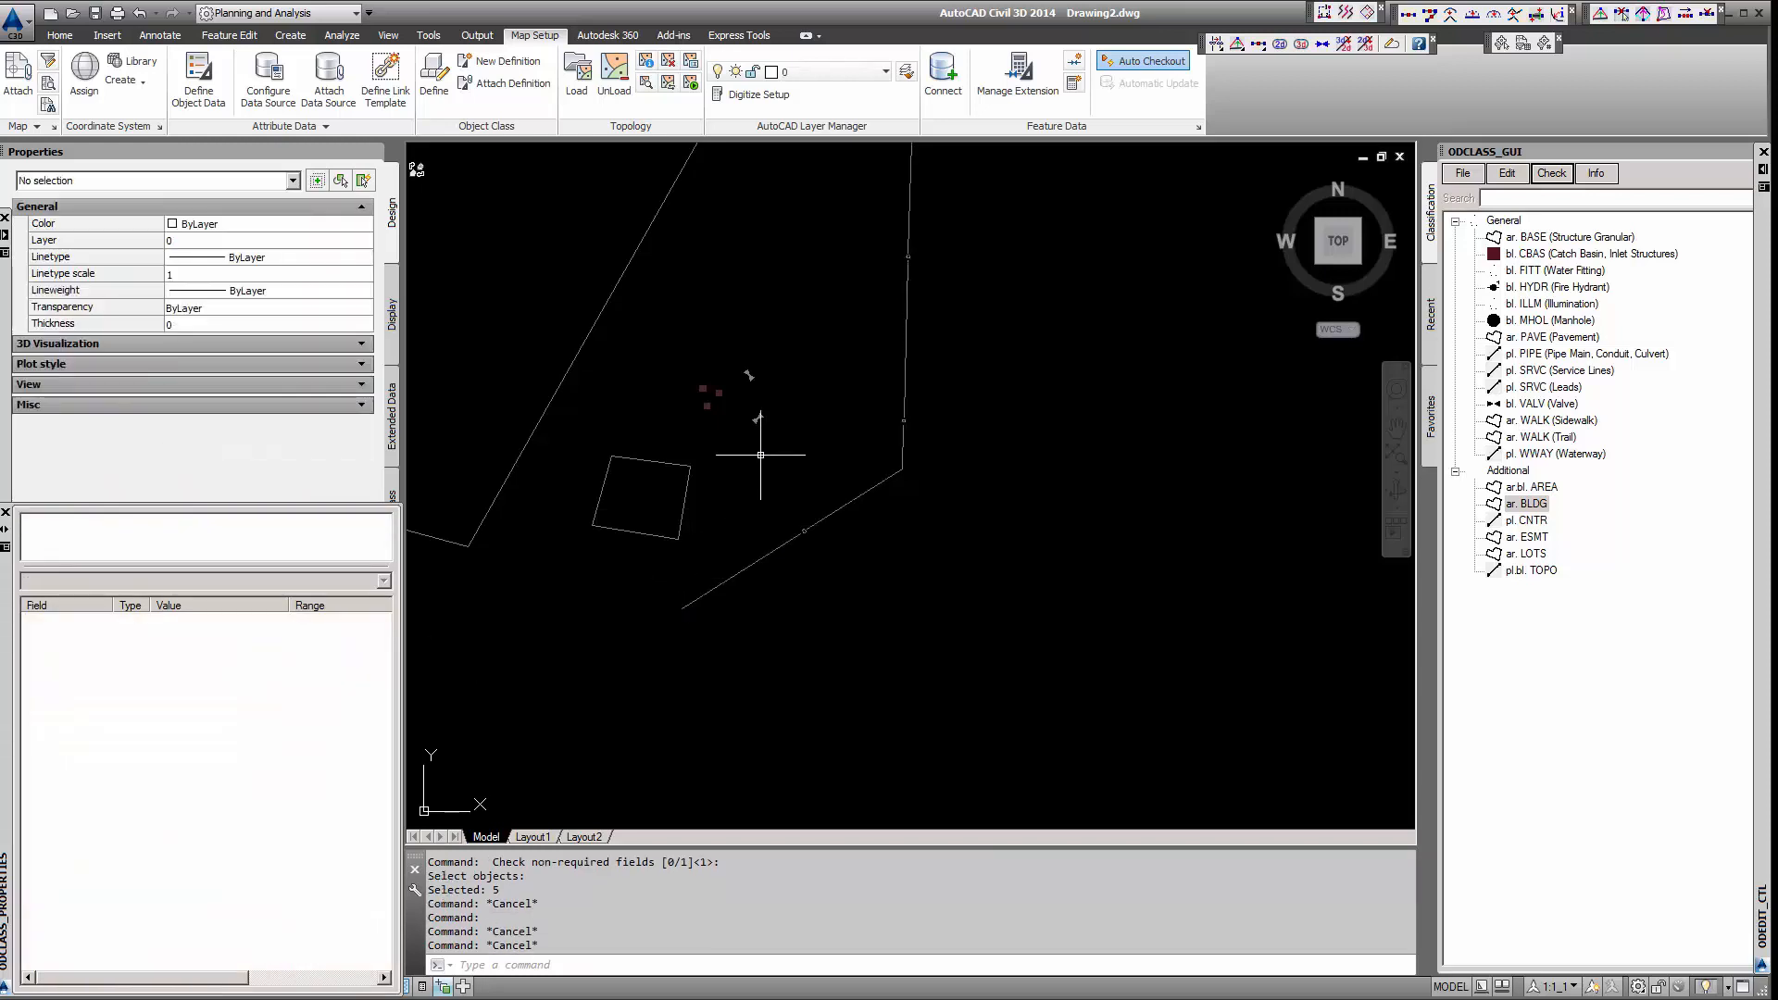
# Step: Set the retired project field (RETIRED_PROJ) of the lower valve block to 222, and clear the selection
pyautogui.click(758, 416)
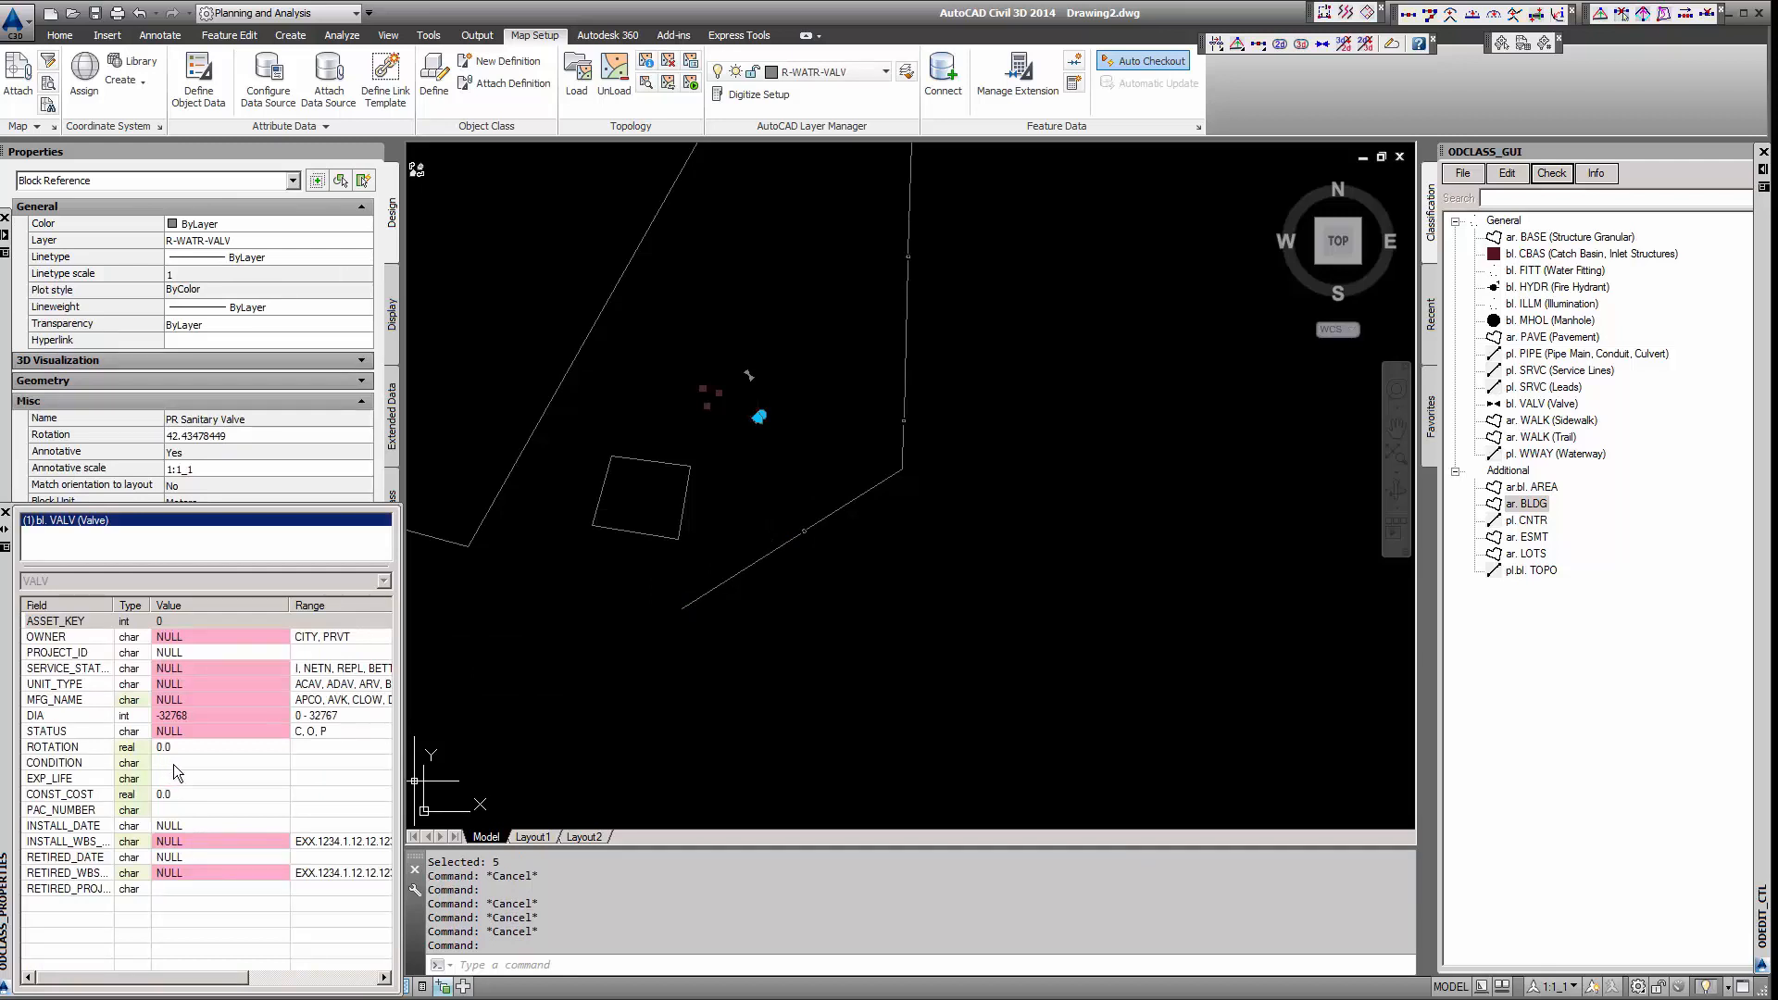
pyautogui.click(173, 889)
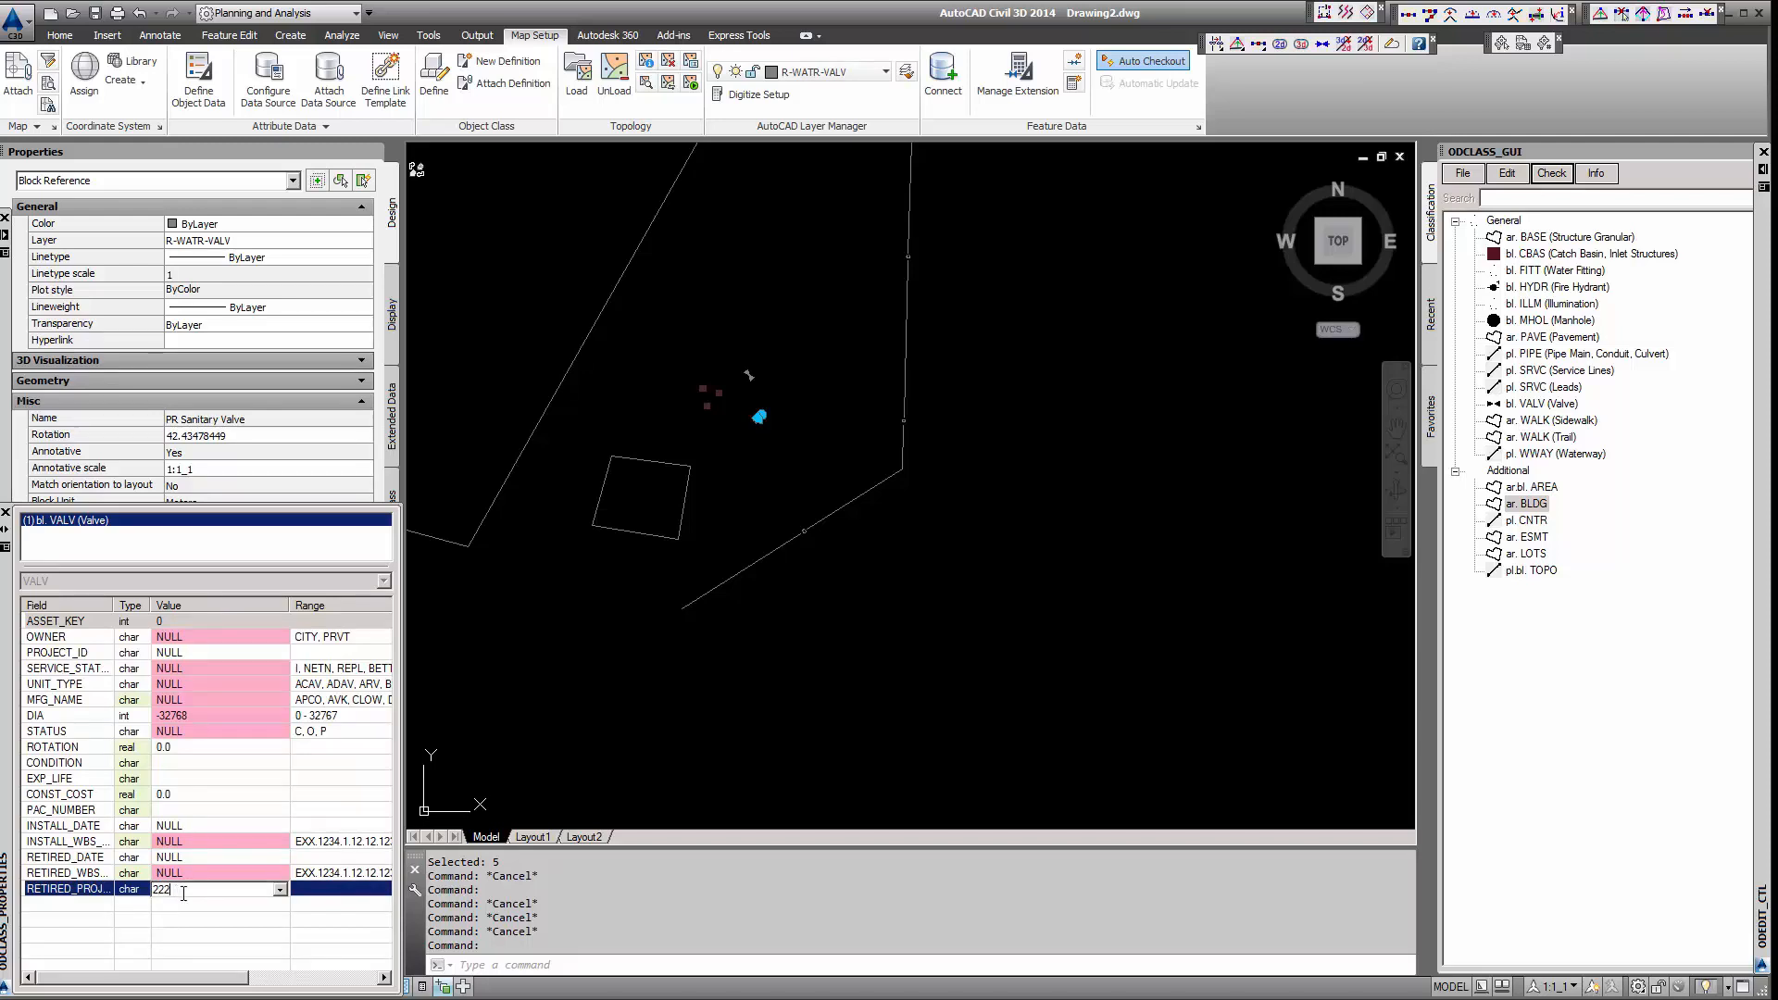
pyautogui.click(183, 904)
pyautogui.click(187, 895)
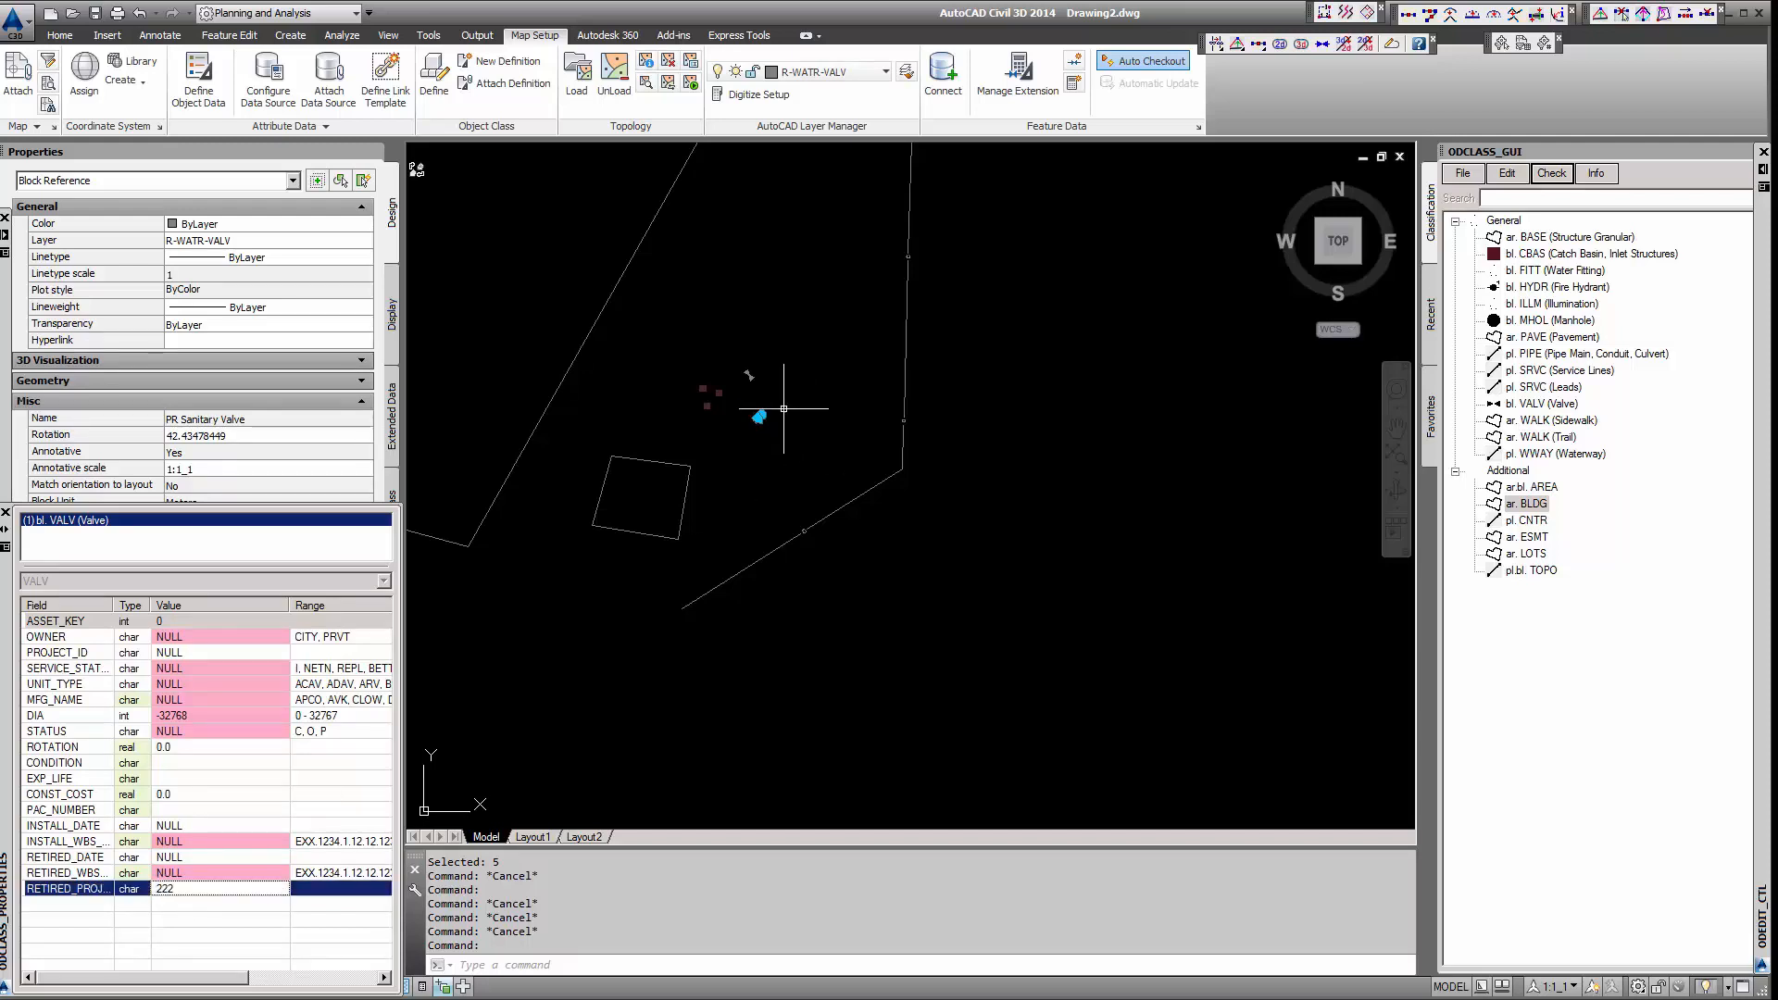
pyautogui.press('Escape')
pyautogui.press('Escape')
pyautogui.press('Escape')
# Step: Set the retired project field (RETIRED_PROJ) of the upper valve block to ddd, and clear the selection
pyautogui.click(749, 376)
pyautogui.click(199, 886)
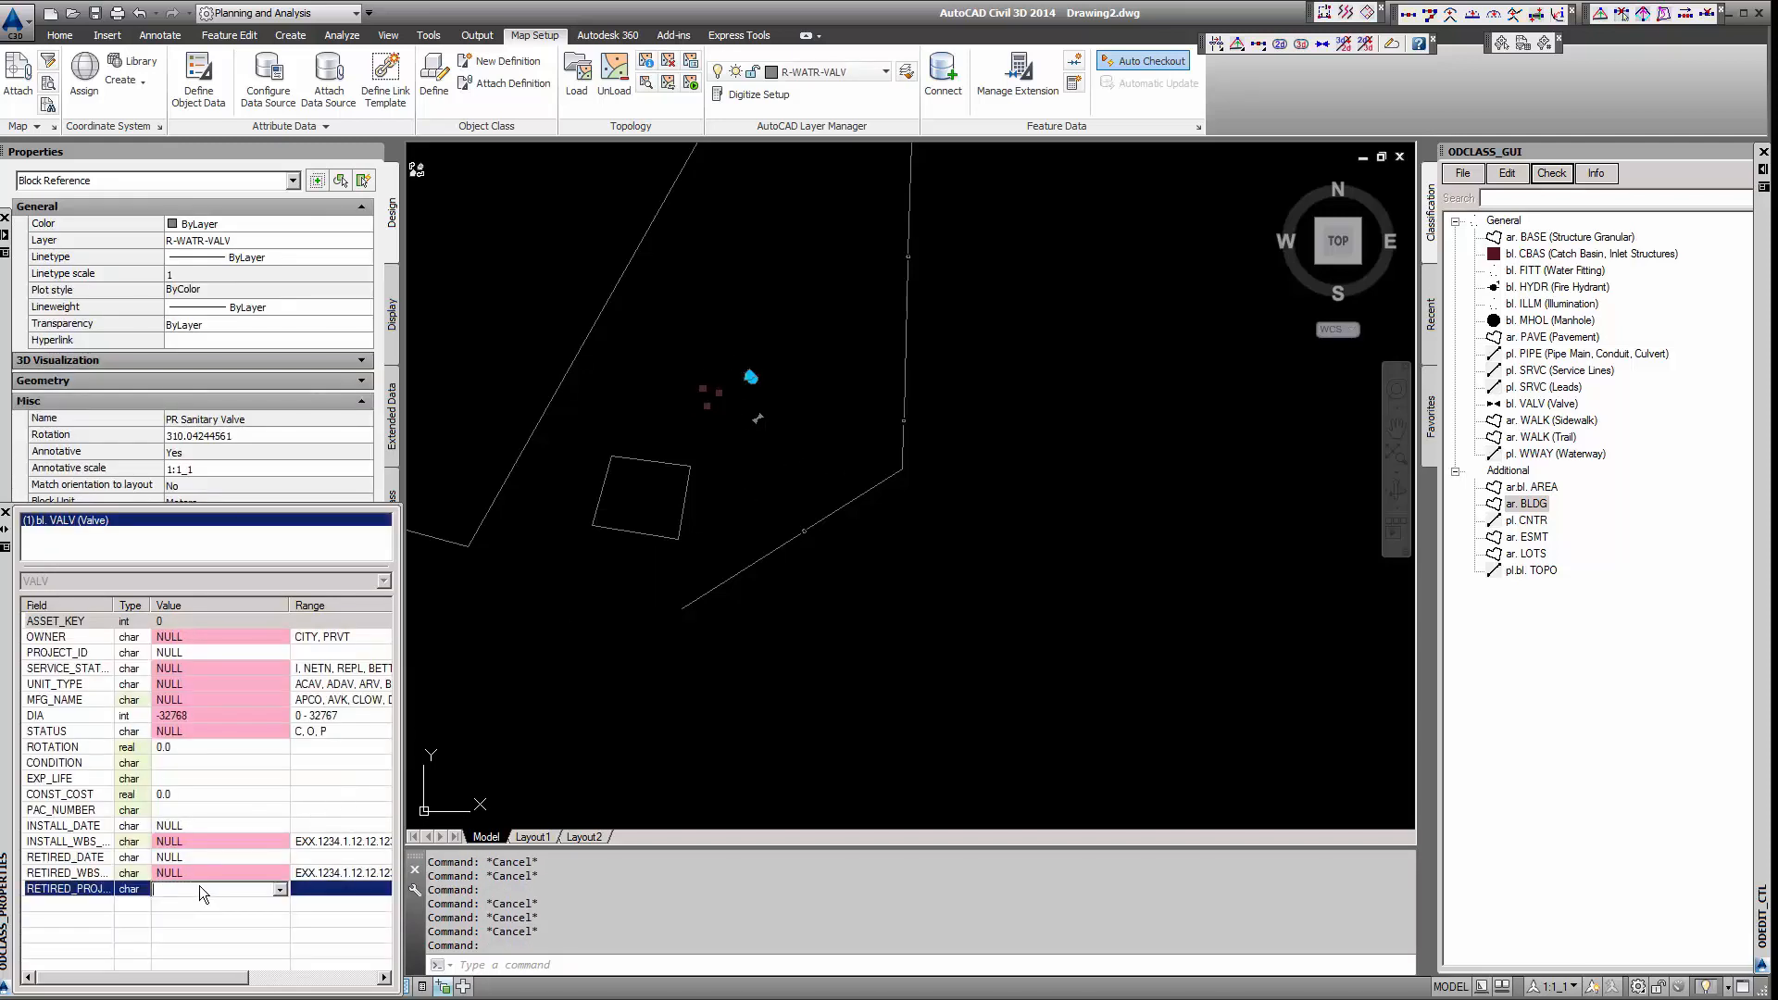
pyautogui.write('ddd')
pyautogui.click(193, 900)
pyautogui.click(193, 889)
pyautogui.press('Escape')
pyautogui.press('Escape')
pyautogui.press('Escape')
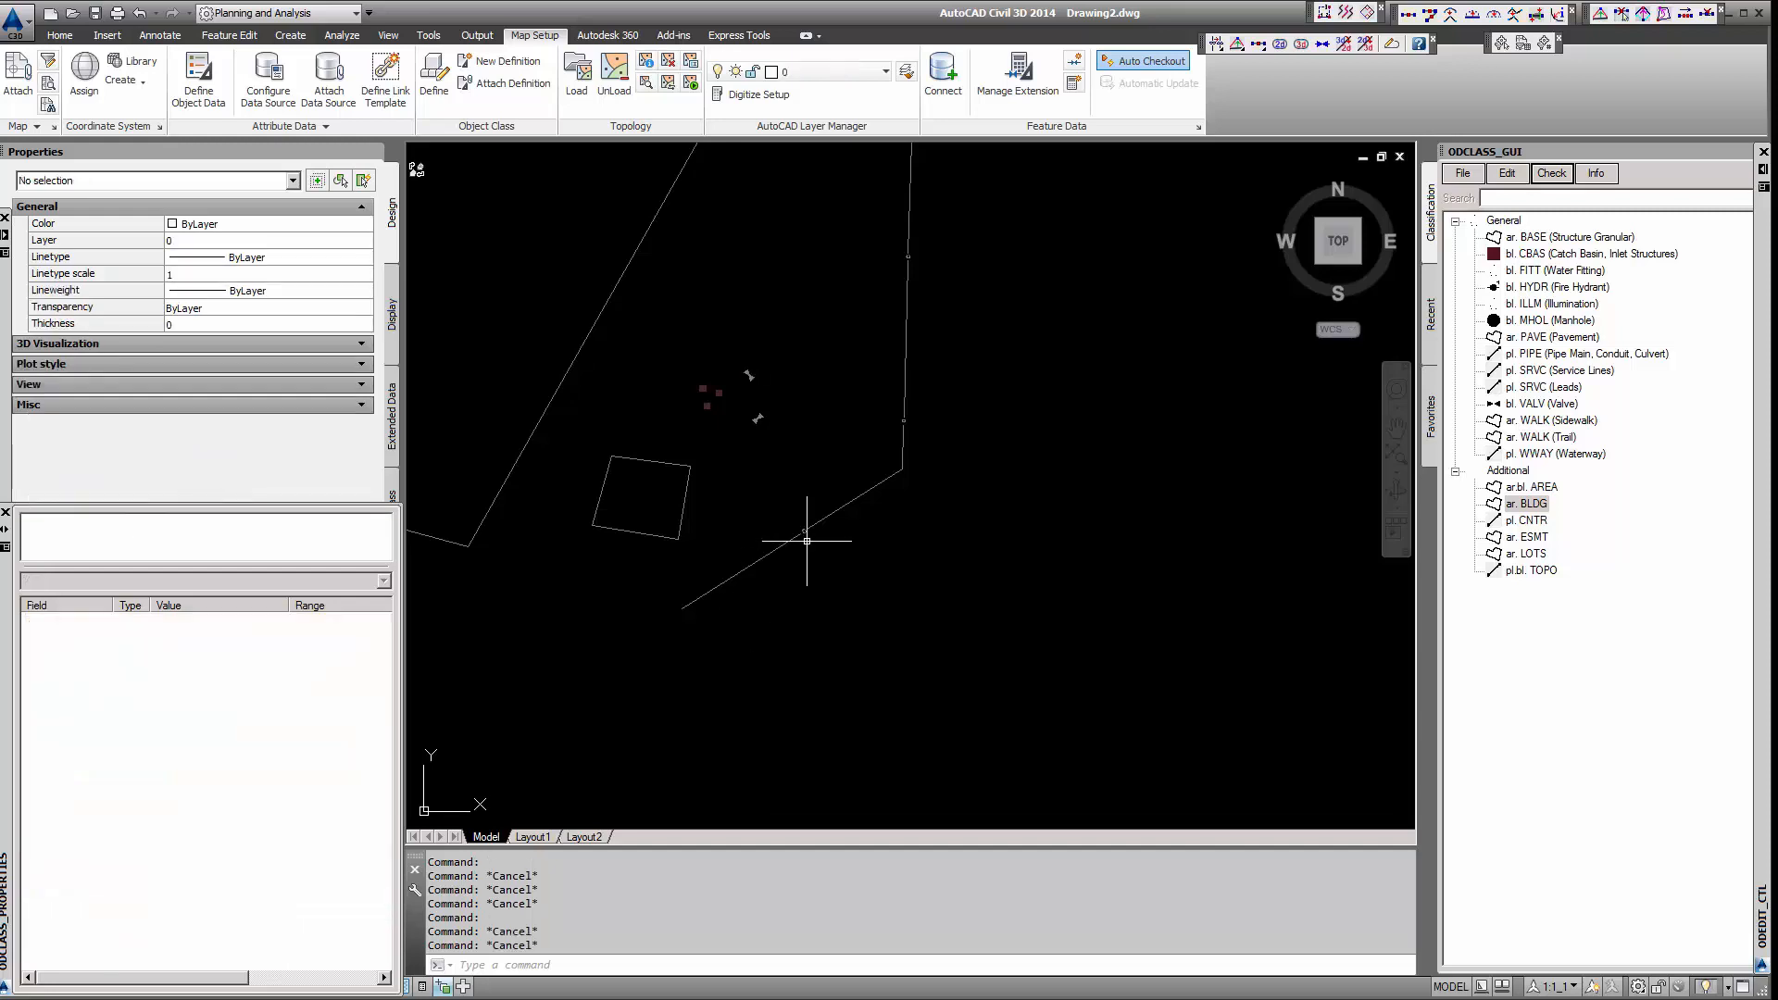
# Step: Repeat the NULL Required Field Values check on all objects, and clear the selection
pyautogui.click(1551, 174)
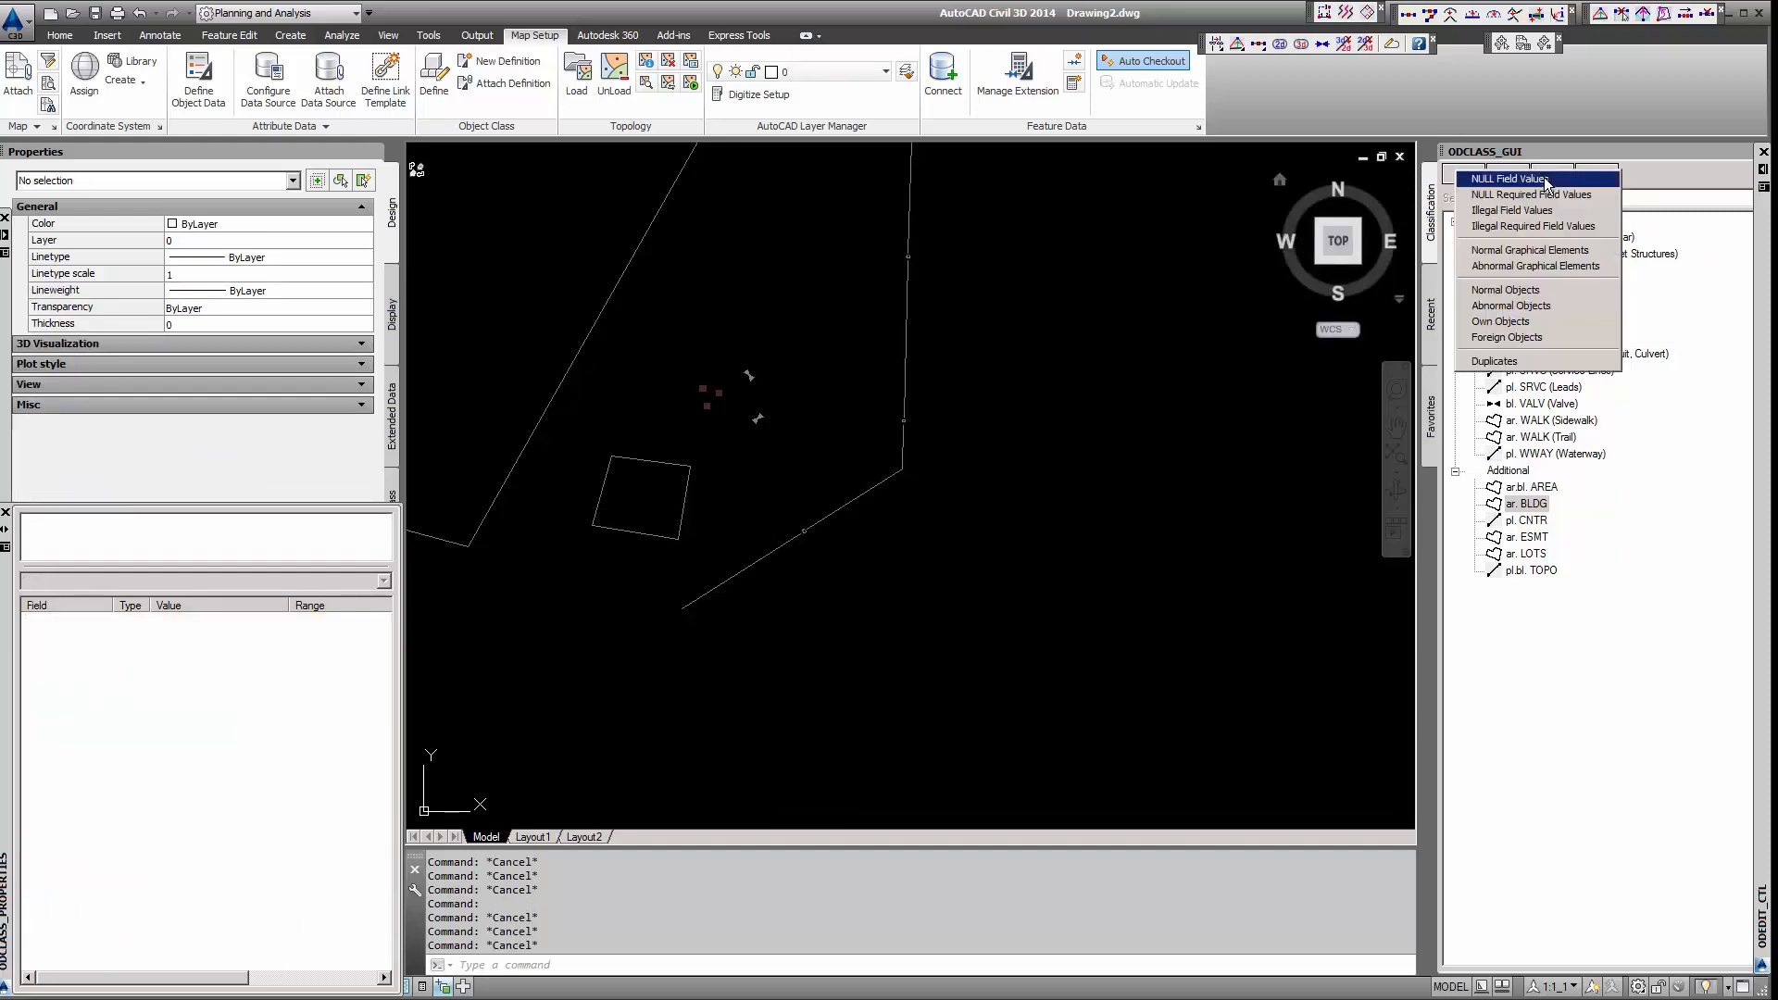
pyautogui.click(1519, 194)
pyautogui.press('Return')
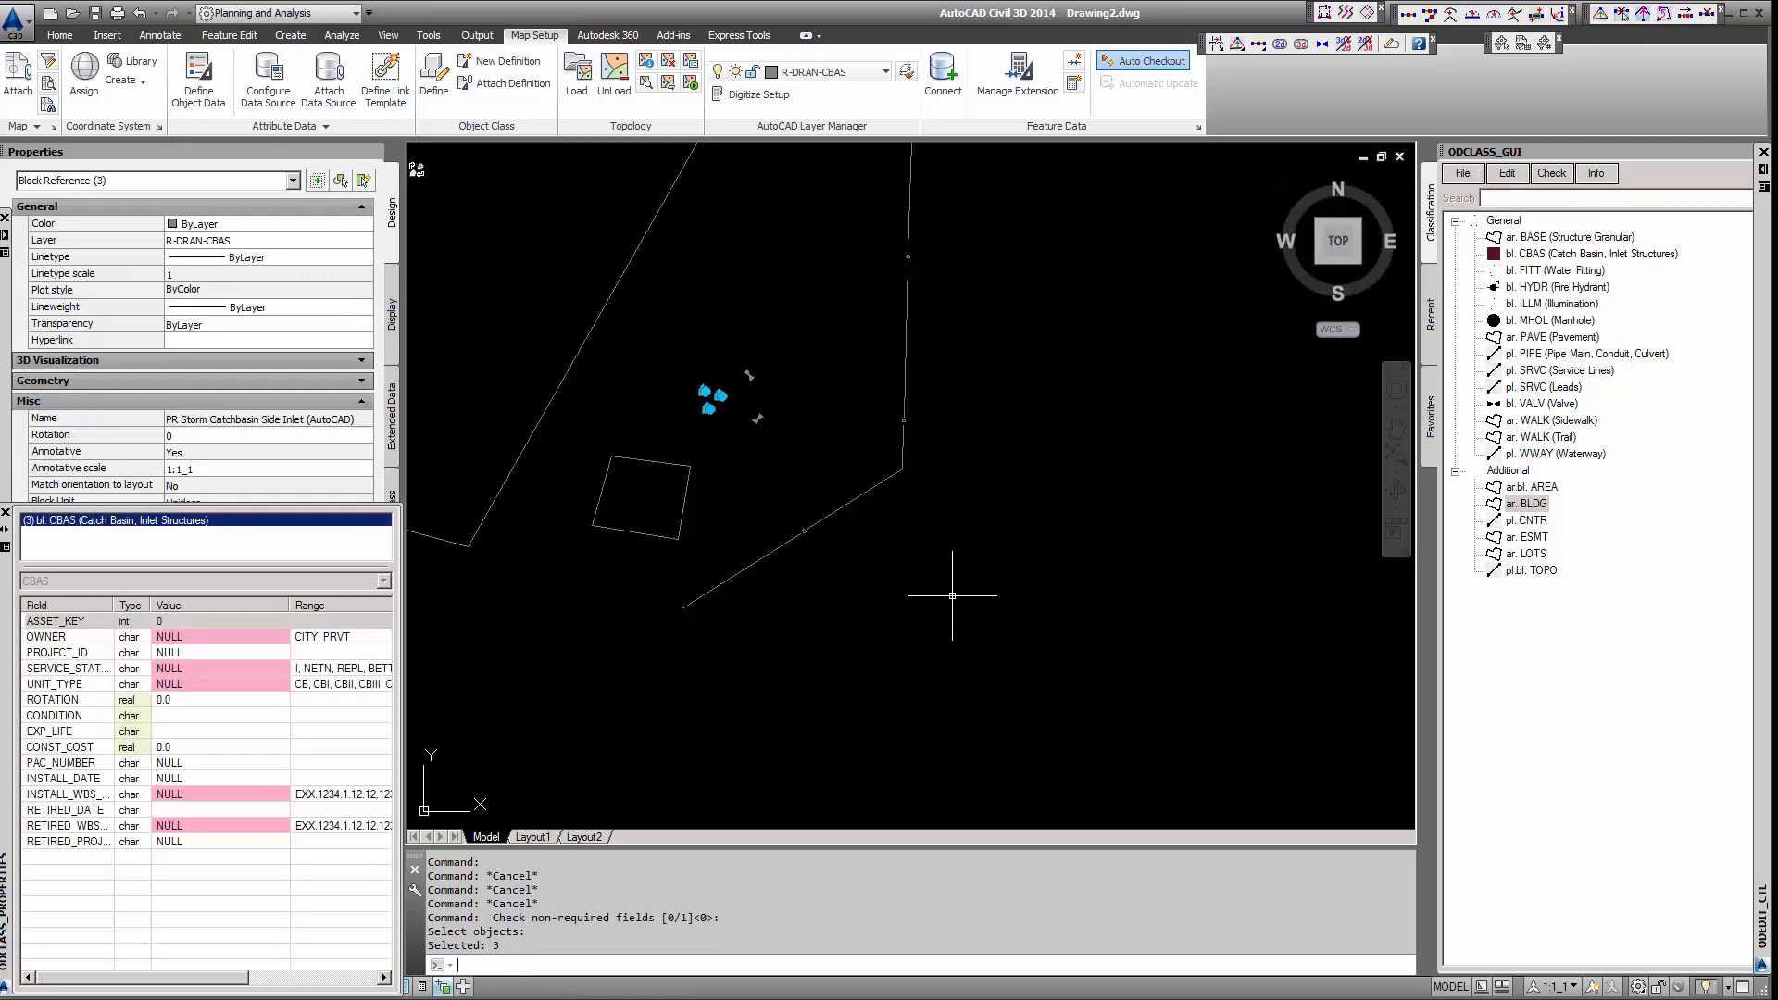
pyautogui.press('Escape')
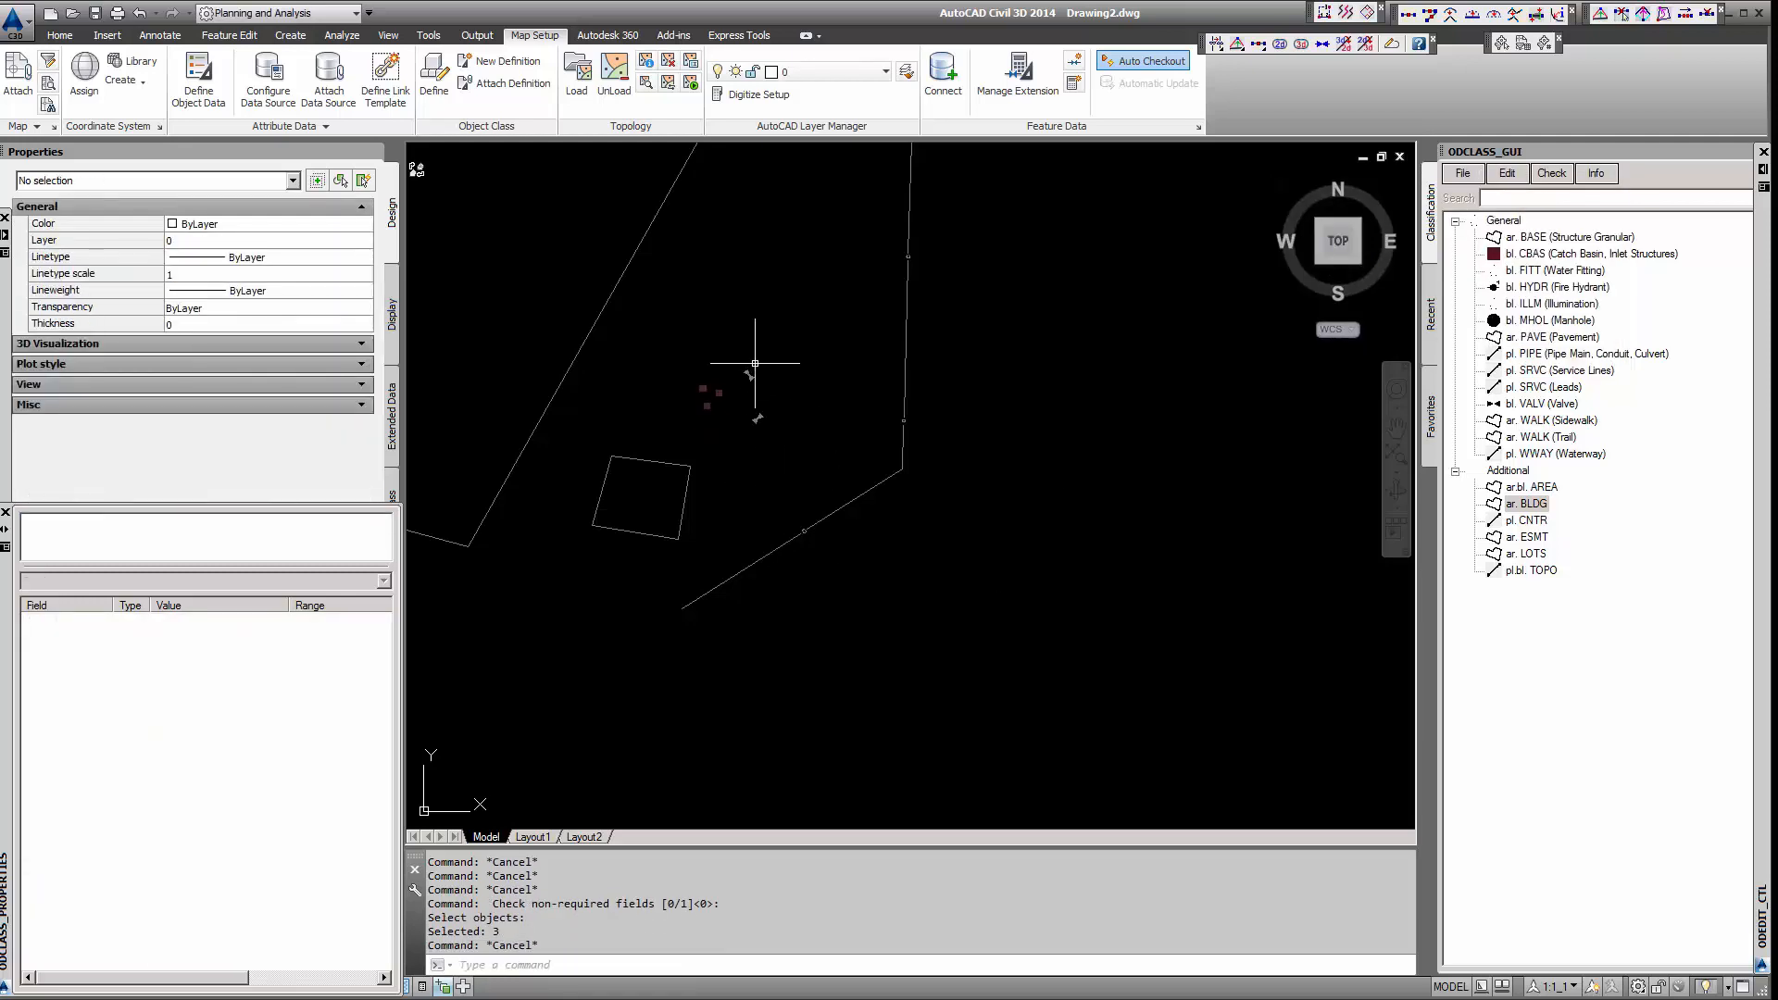
# Step: Run the Illegal Field Values check on all objects in the drawing, and clear the selection
pyautogui.click(1554, 175)
pyautogui.click(1519, 209)
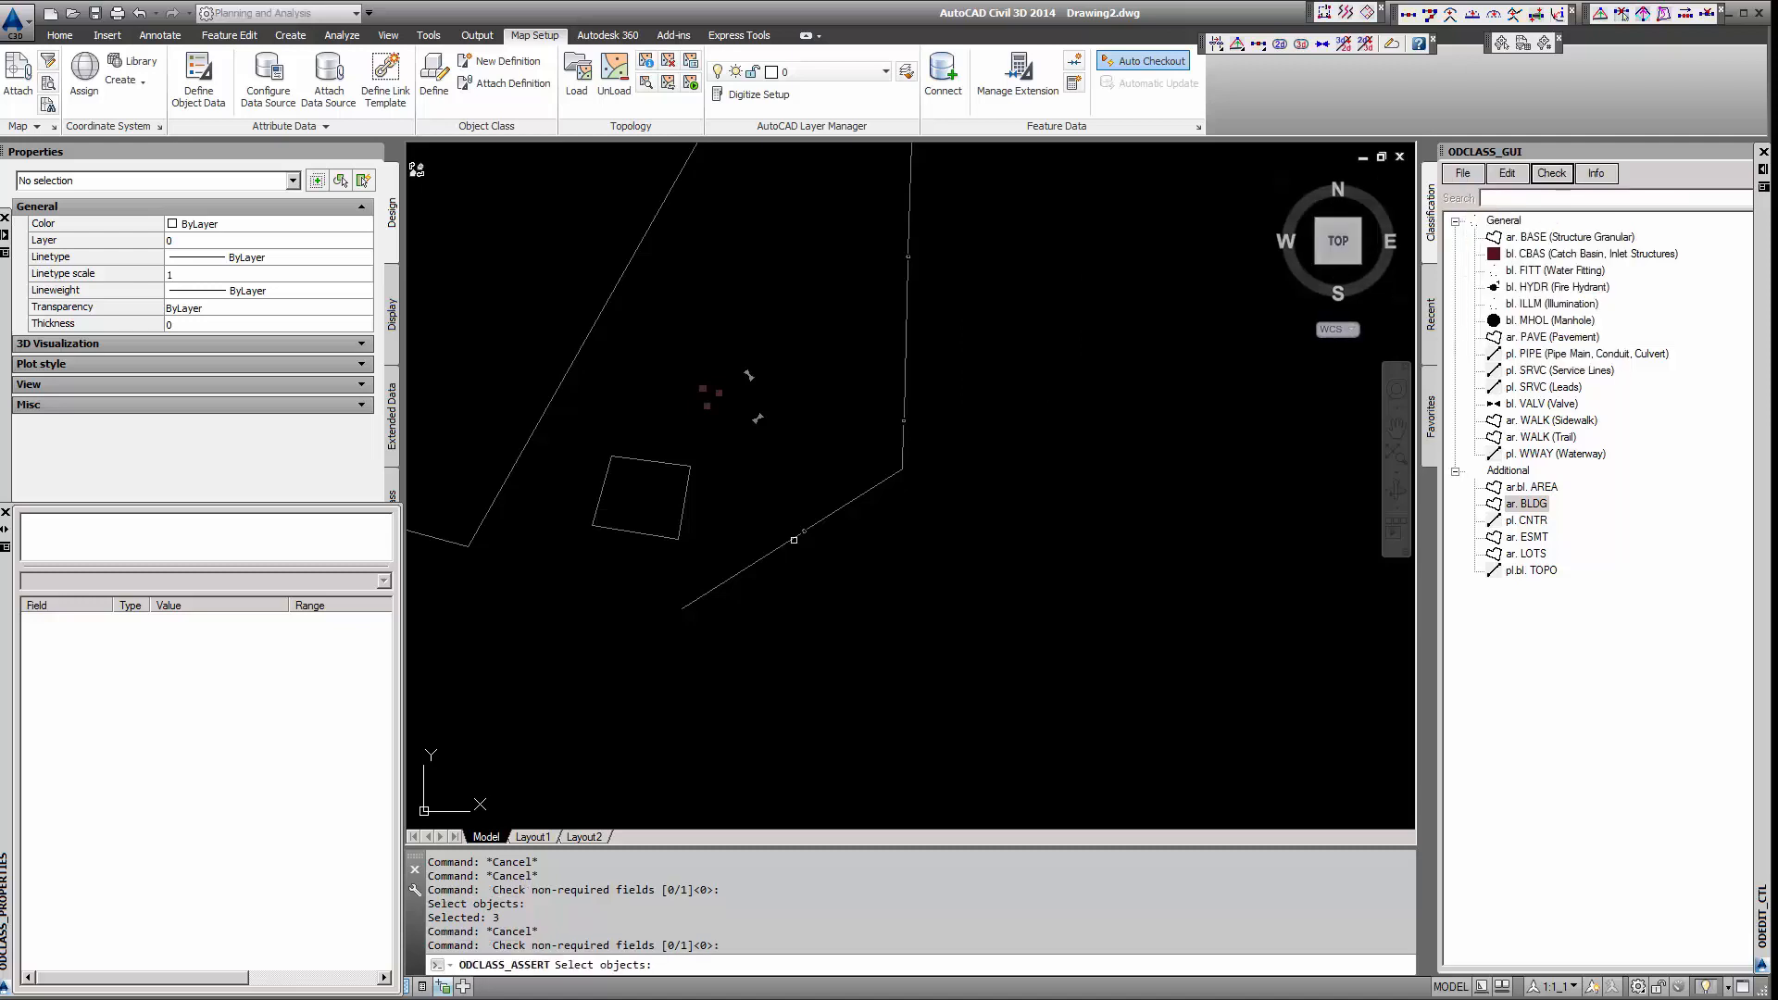
pyautogui.press('Return')
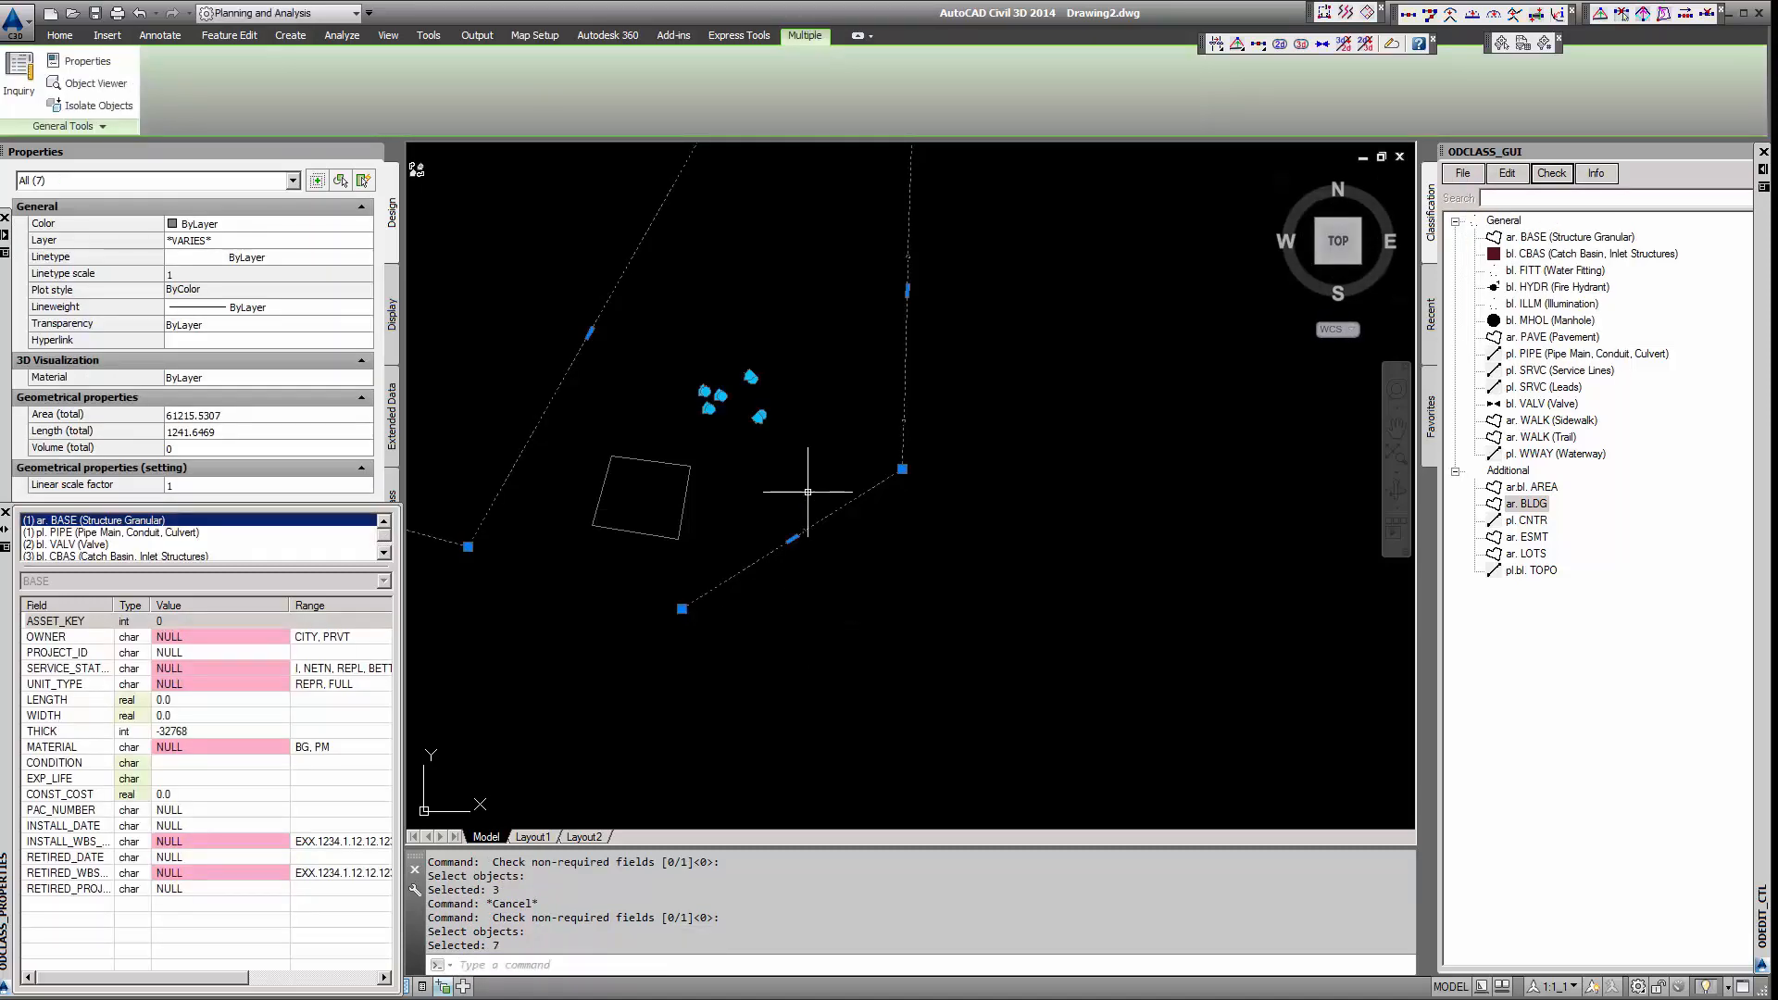
pyautogui.press('Escape')
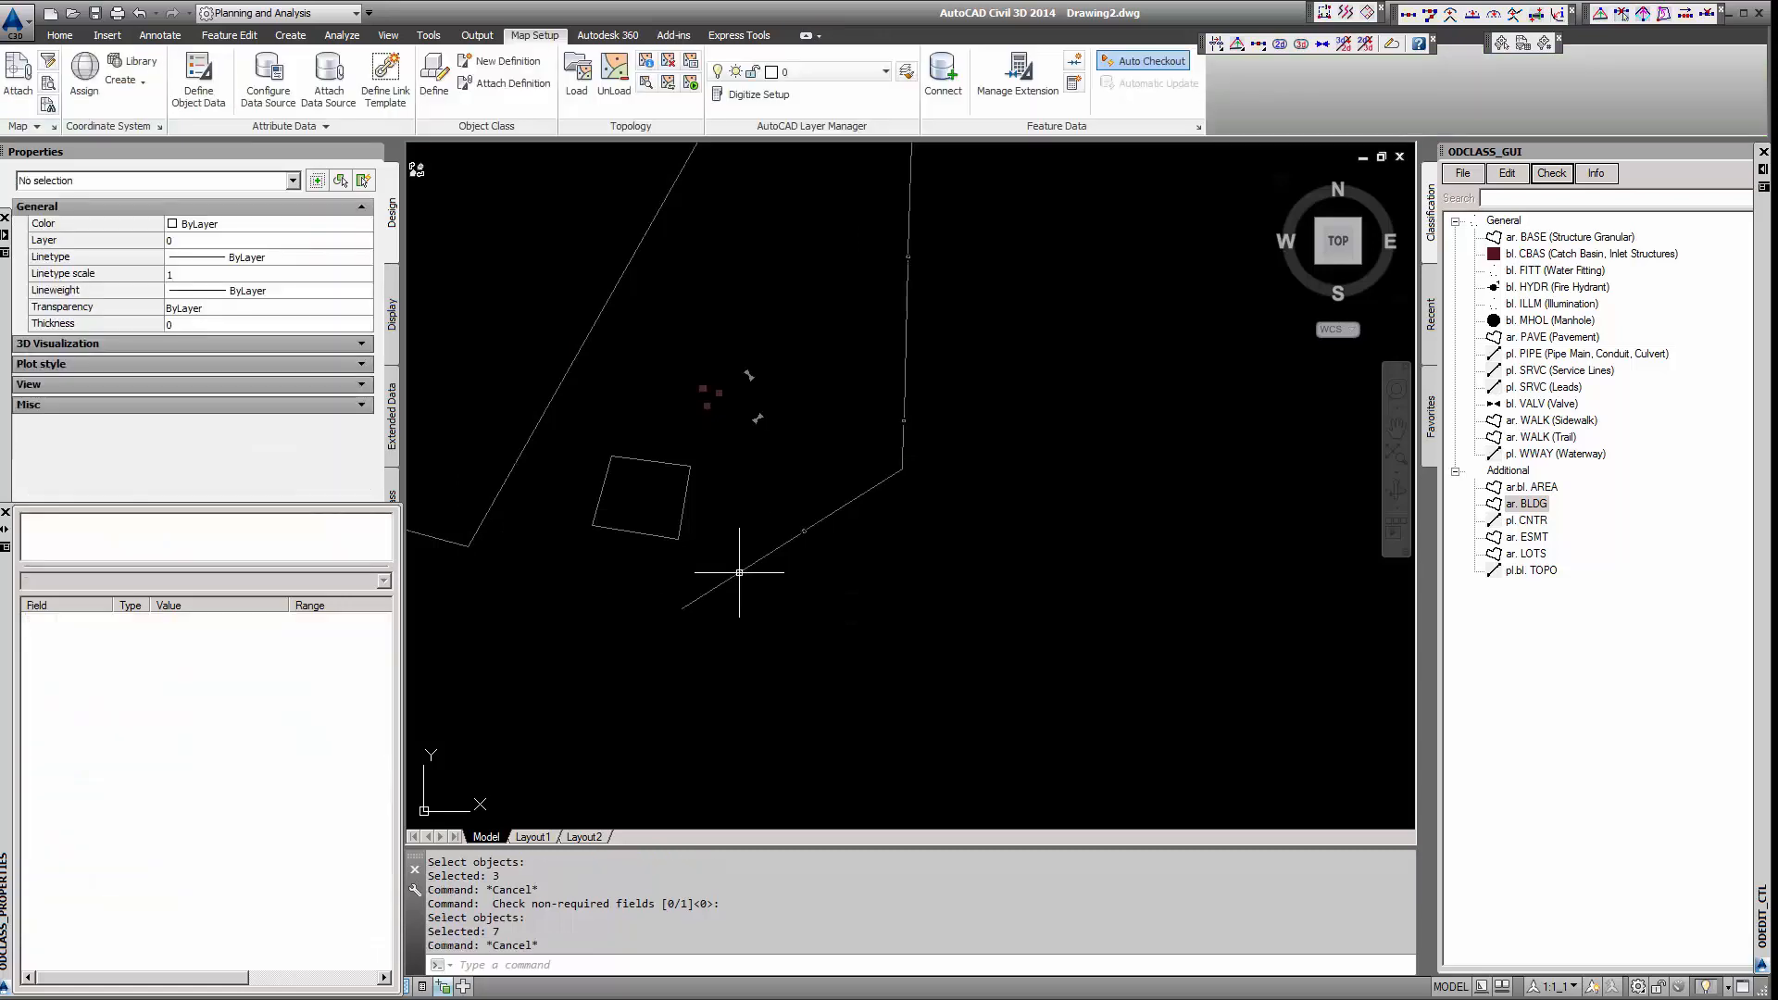
# Step: Set the lower valve's OWNER to PRVT and its service status to REPL in the object data
pyautogui.click(783, 398)
pyautogui.click(736, 436)
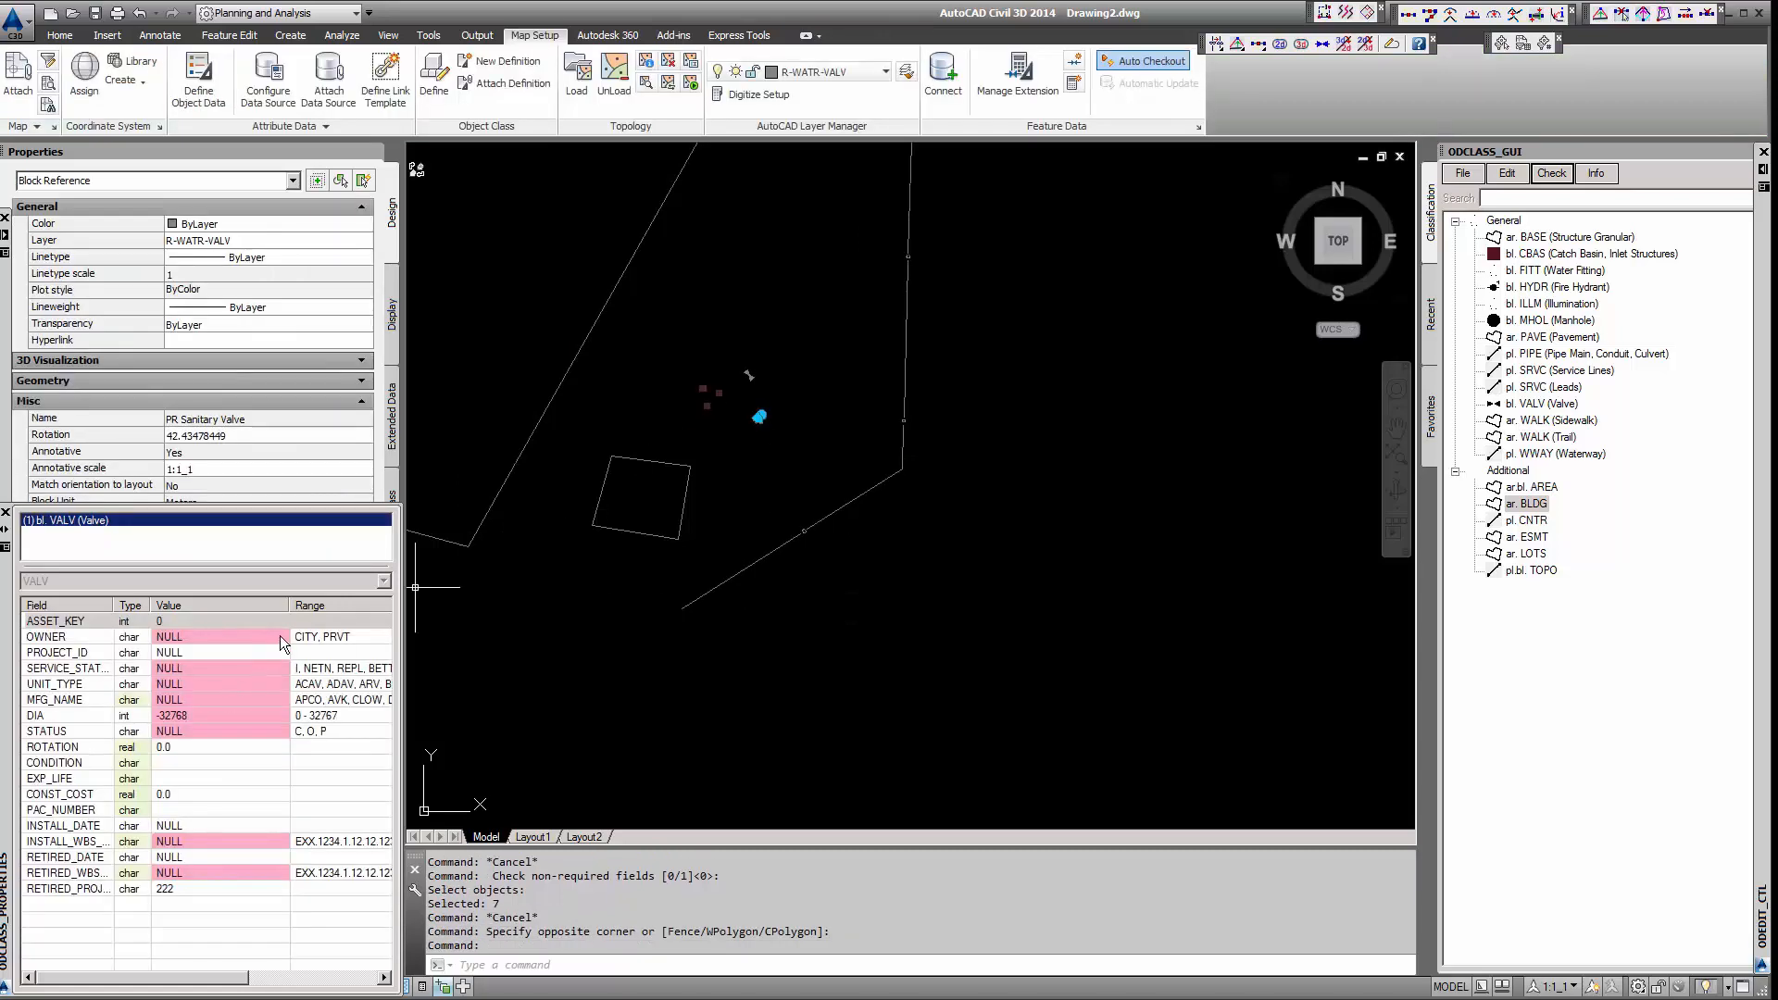
pyautogui.click(279, 636)
pyautogui.click(182, 684)
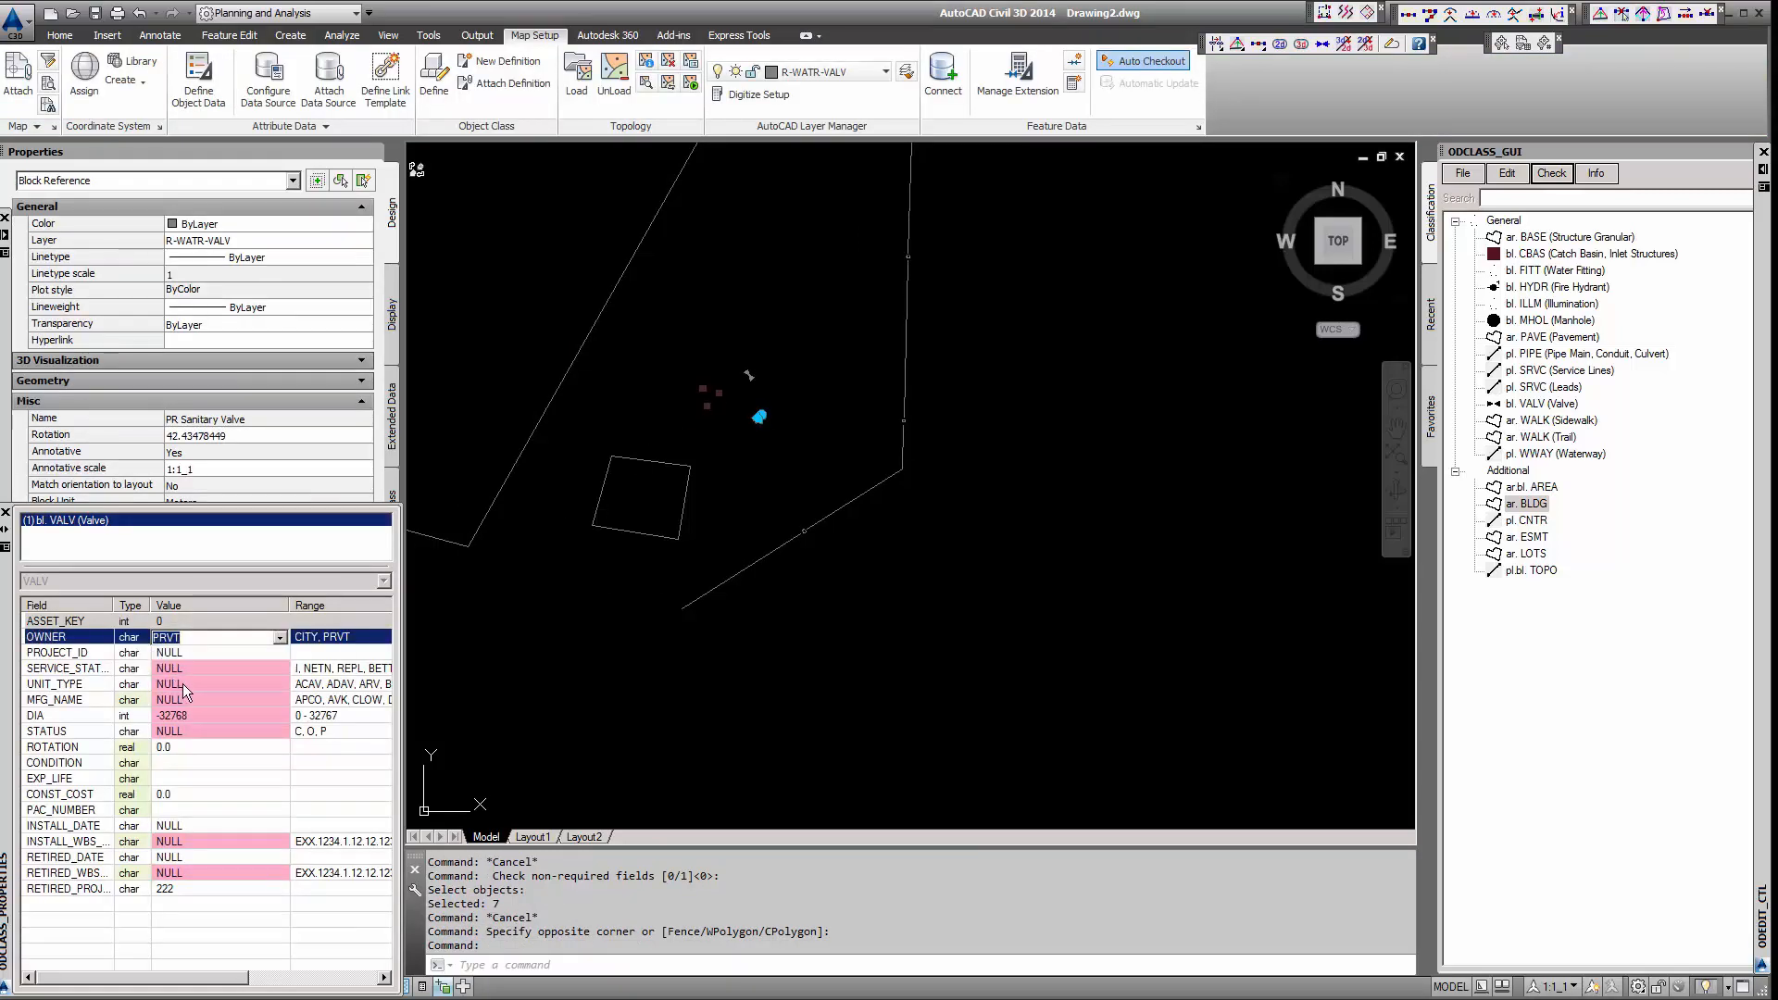
pyautogui.click(278, 668)
pyautogui.click(279, 668)
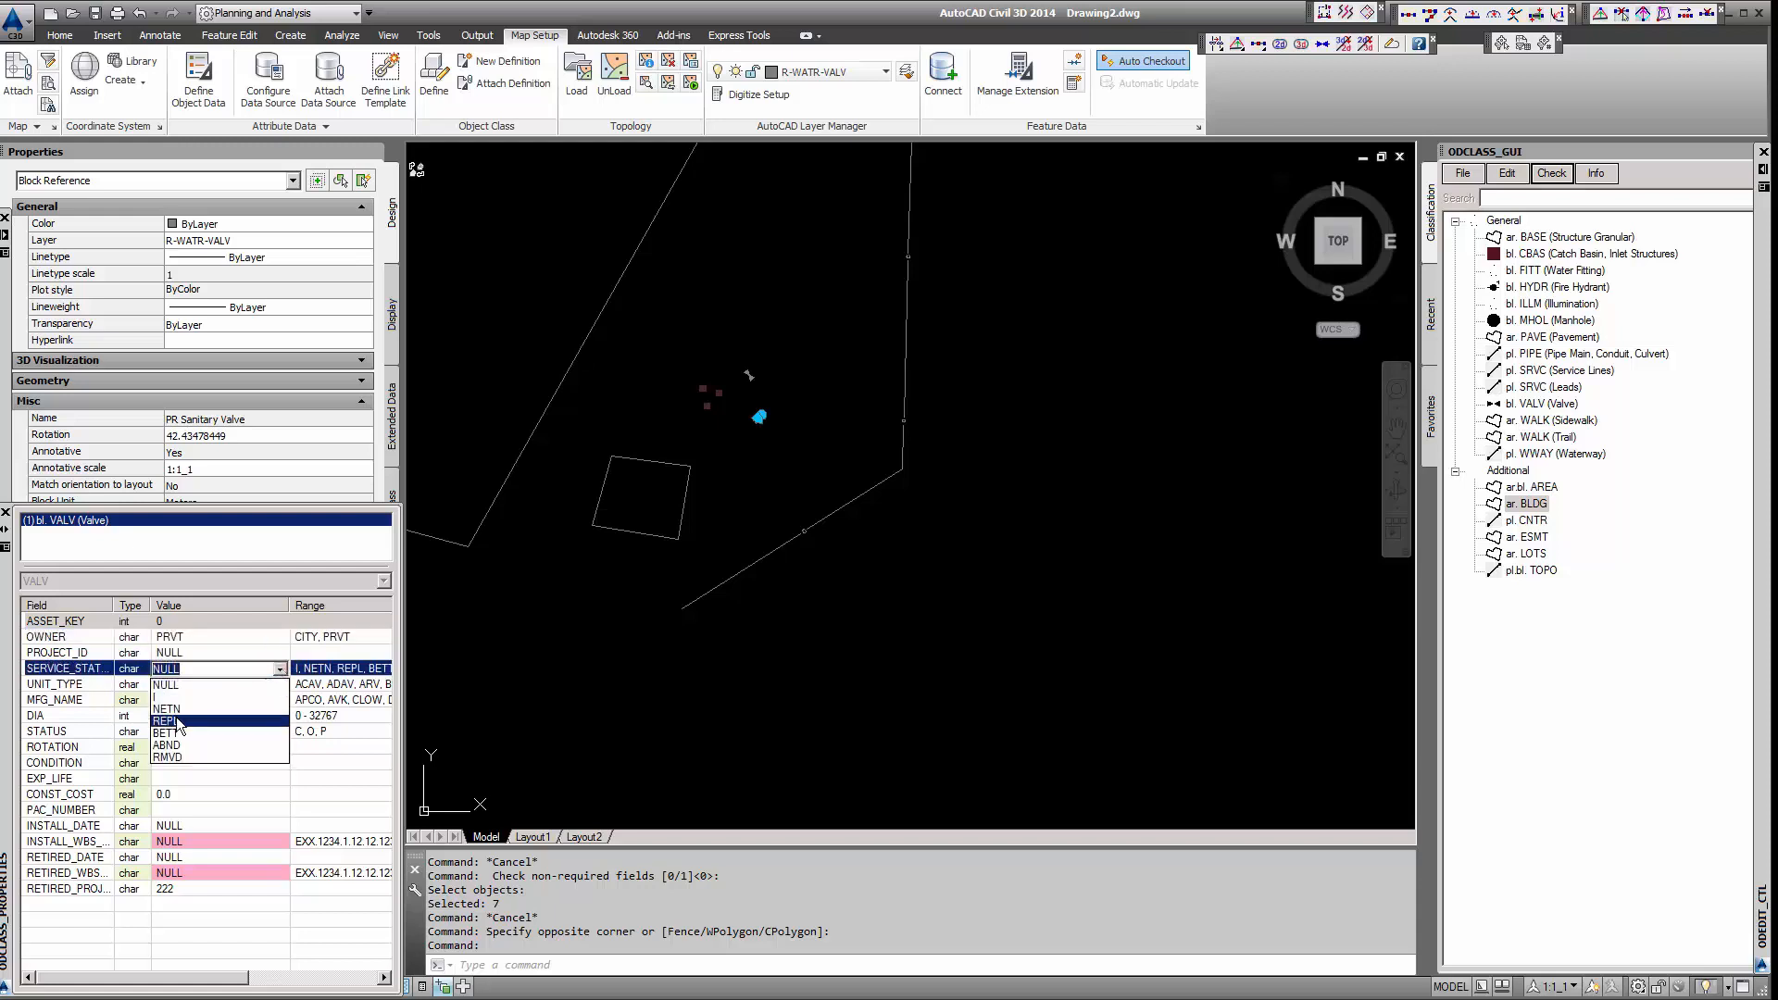
pyautogui.click(260, 711)
# Step: Set the lower valve's UNIT_TYPE to BTRV and its MFG_NAME to DARLIN
pyautogui.click(282, 683)
pyautogui.click(280, 684)
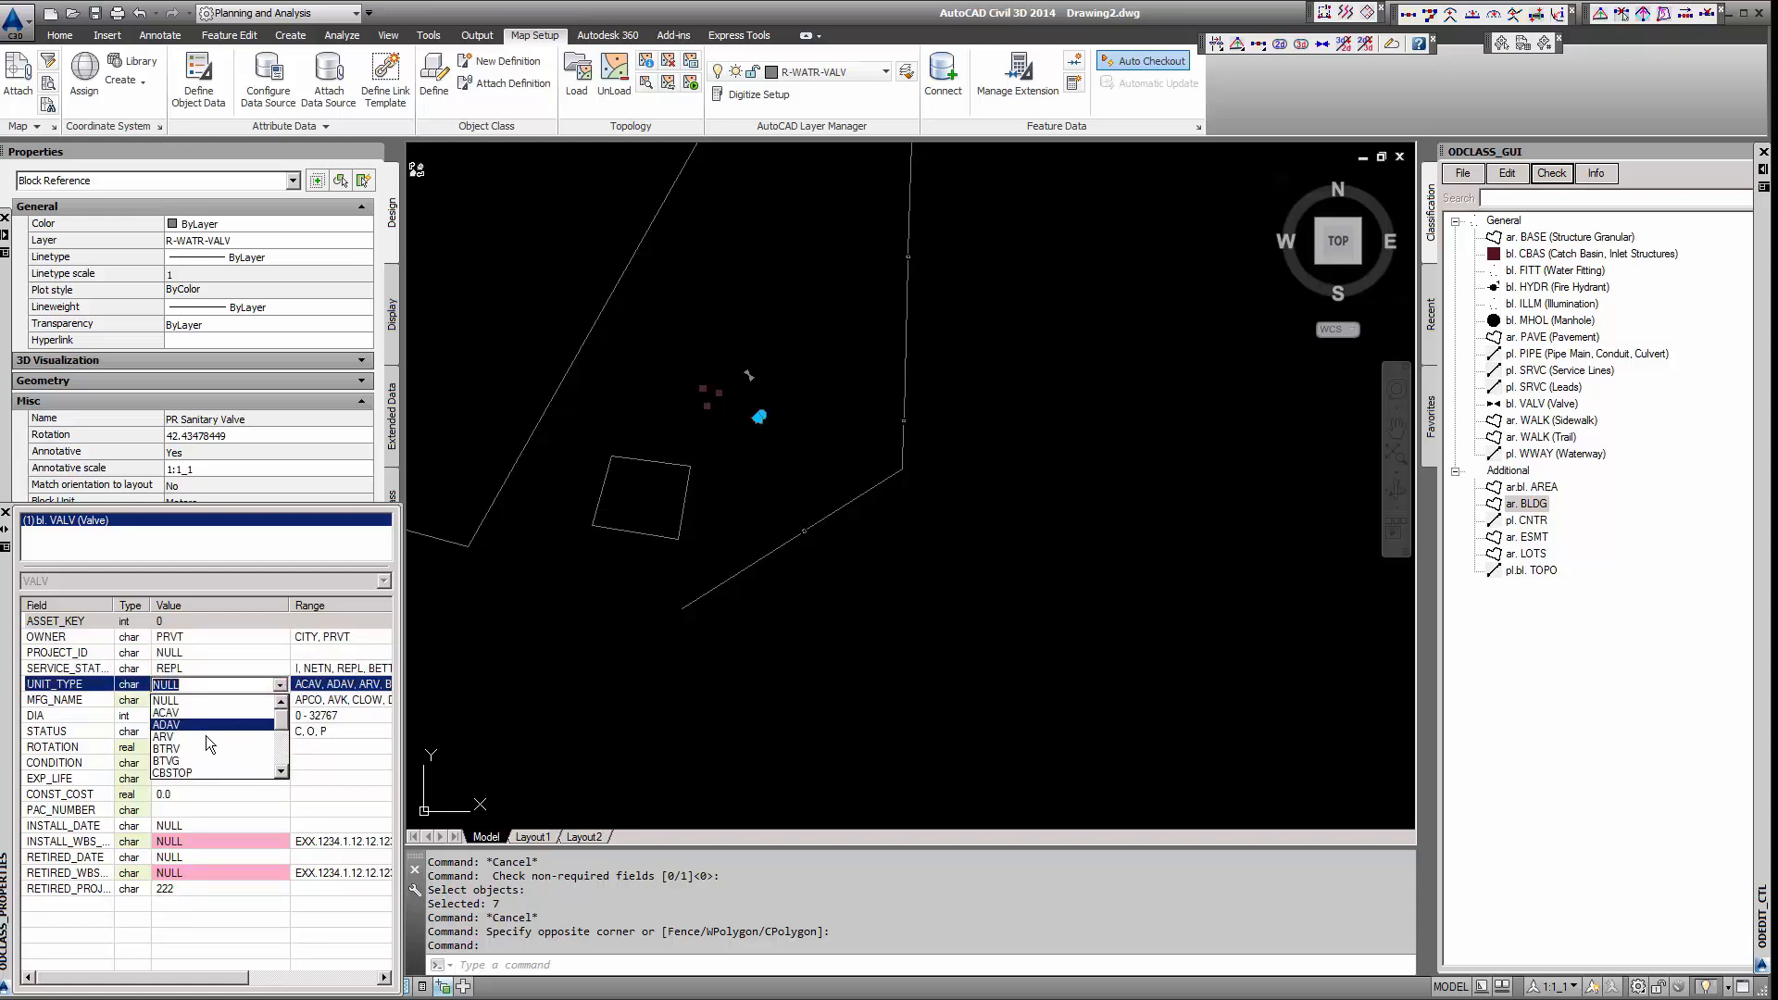
pyautogui.click(255, 734)
pyautogui.click(281, 699)
pyautogui.click(281, 700)
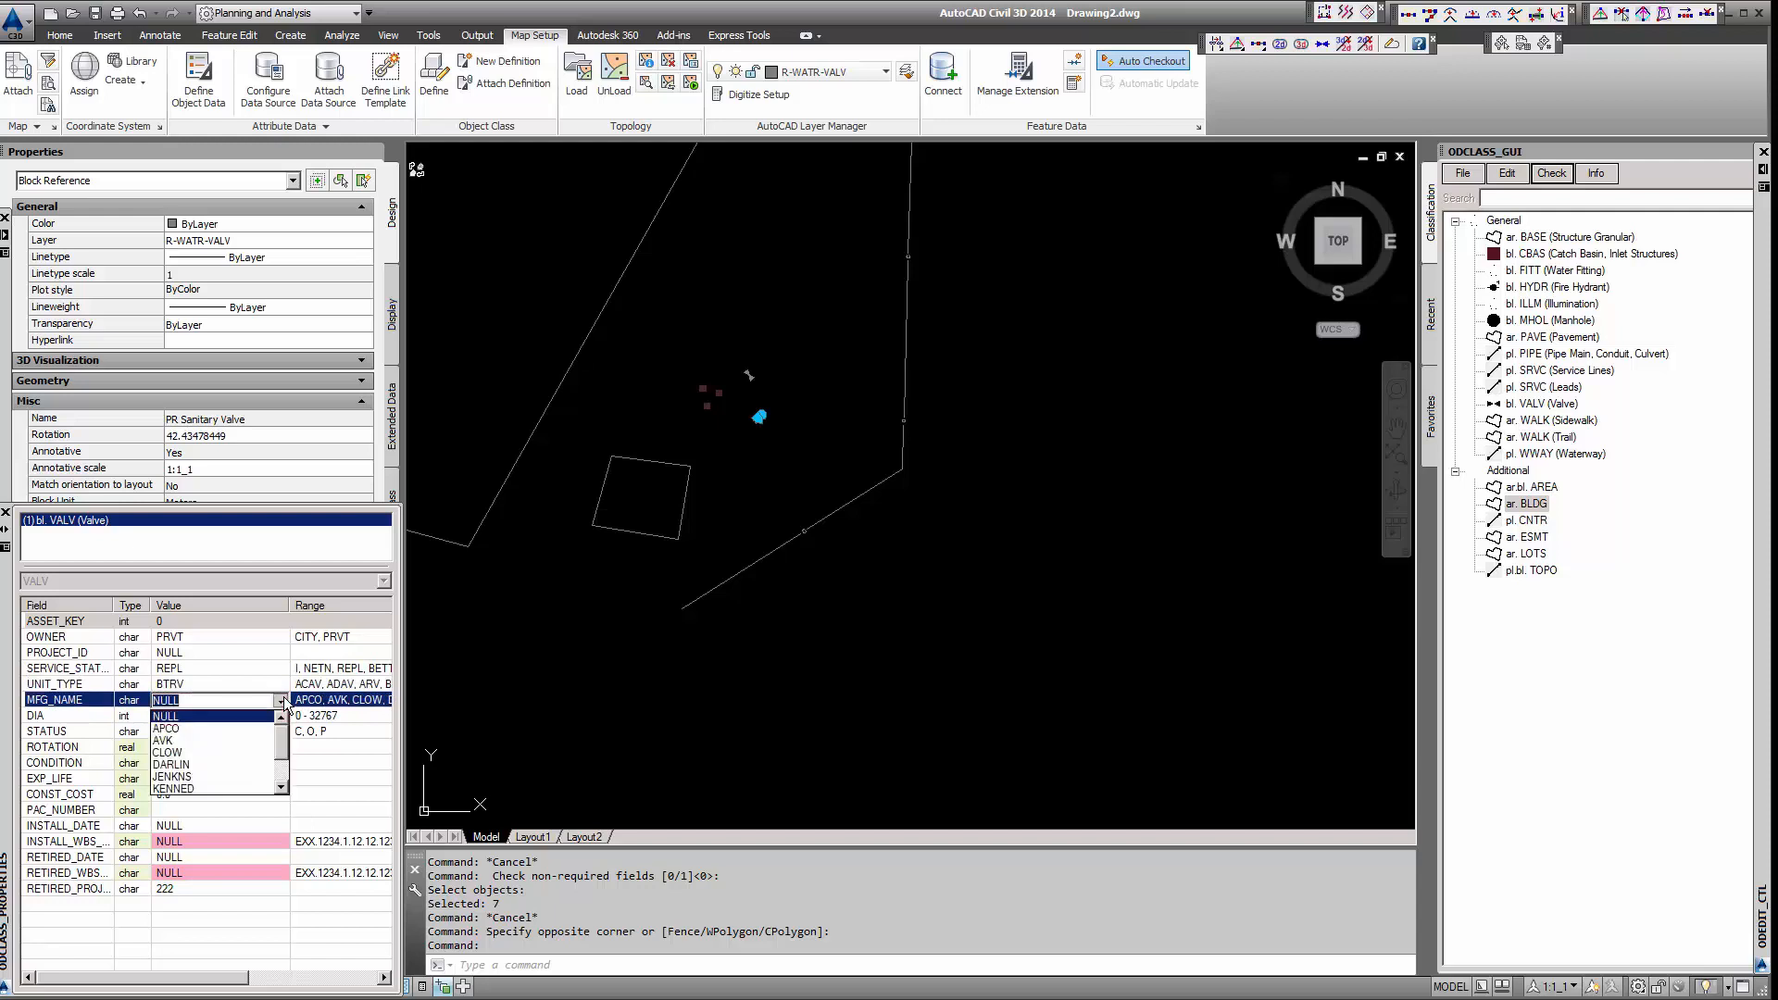
pyautogui.click(185, 764)
# Step: Set the lower valve's DIA to 333 and its STATUS to O
pyautogui.click(282, 716)
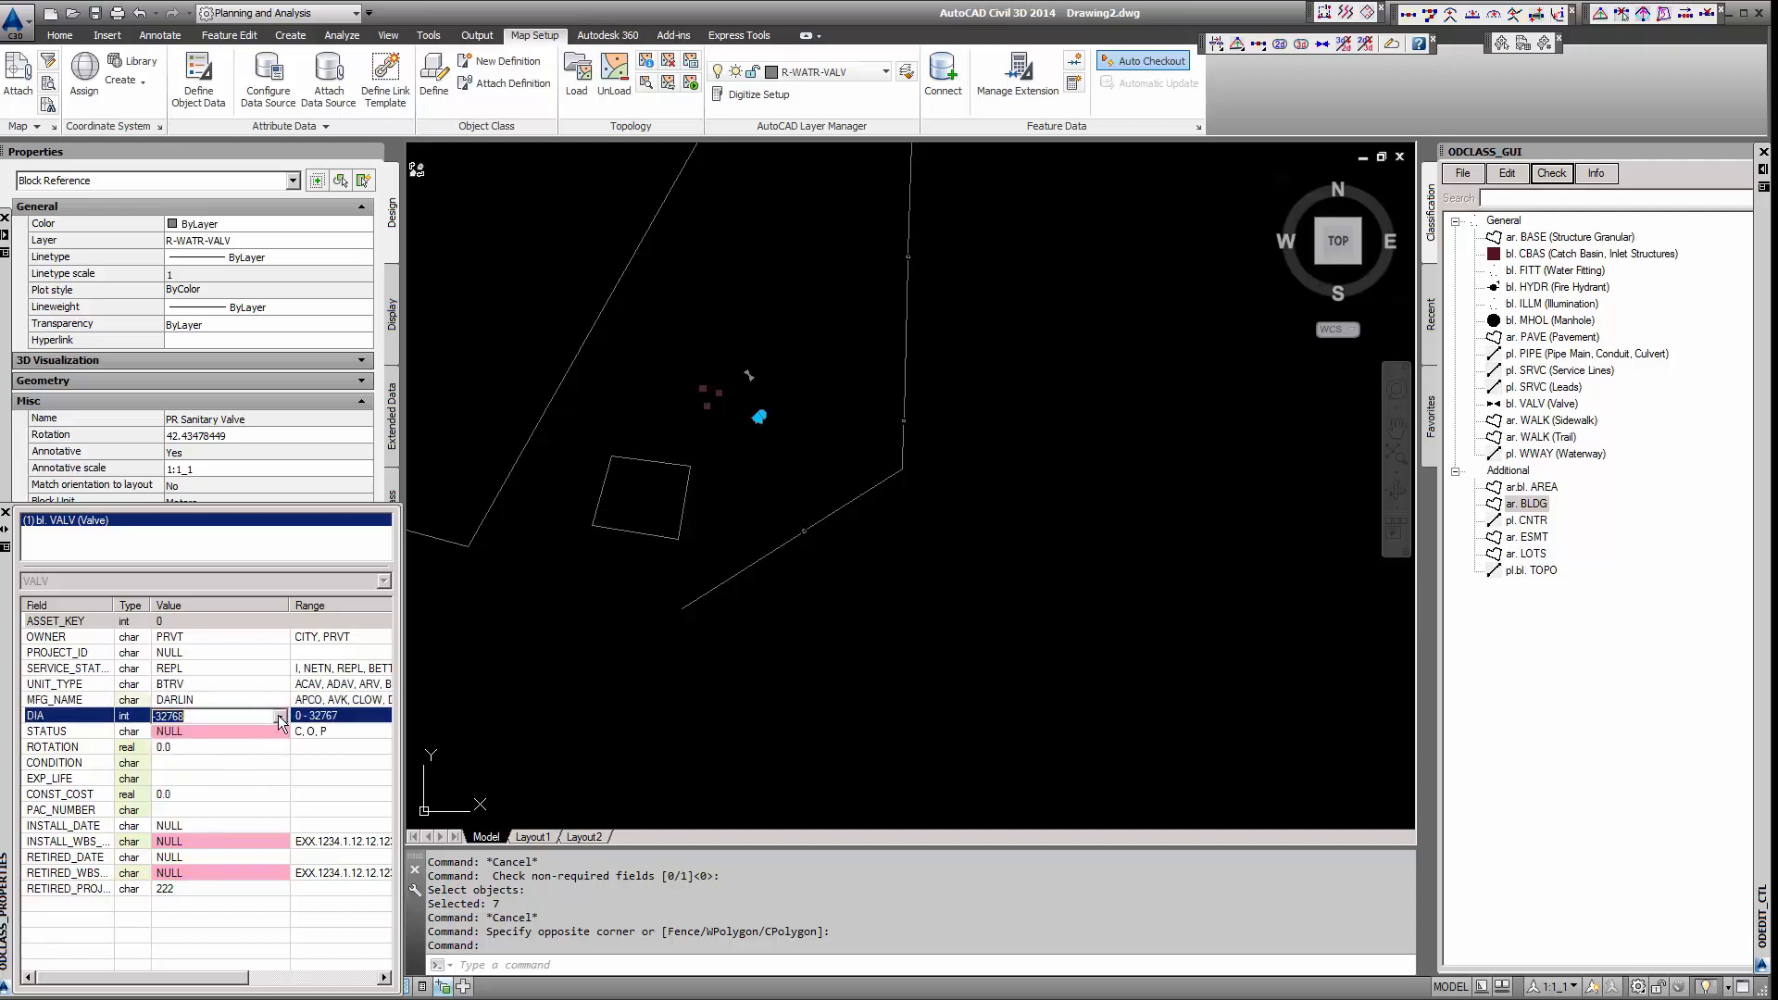
pyautogui.click(281, 716)
pyautogui.write('333')
pyautogui.click(275, 731)
pyautogui.click(280, 731)
pyautogui.click(172, 776)
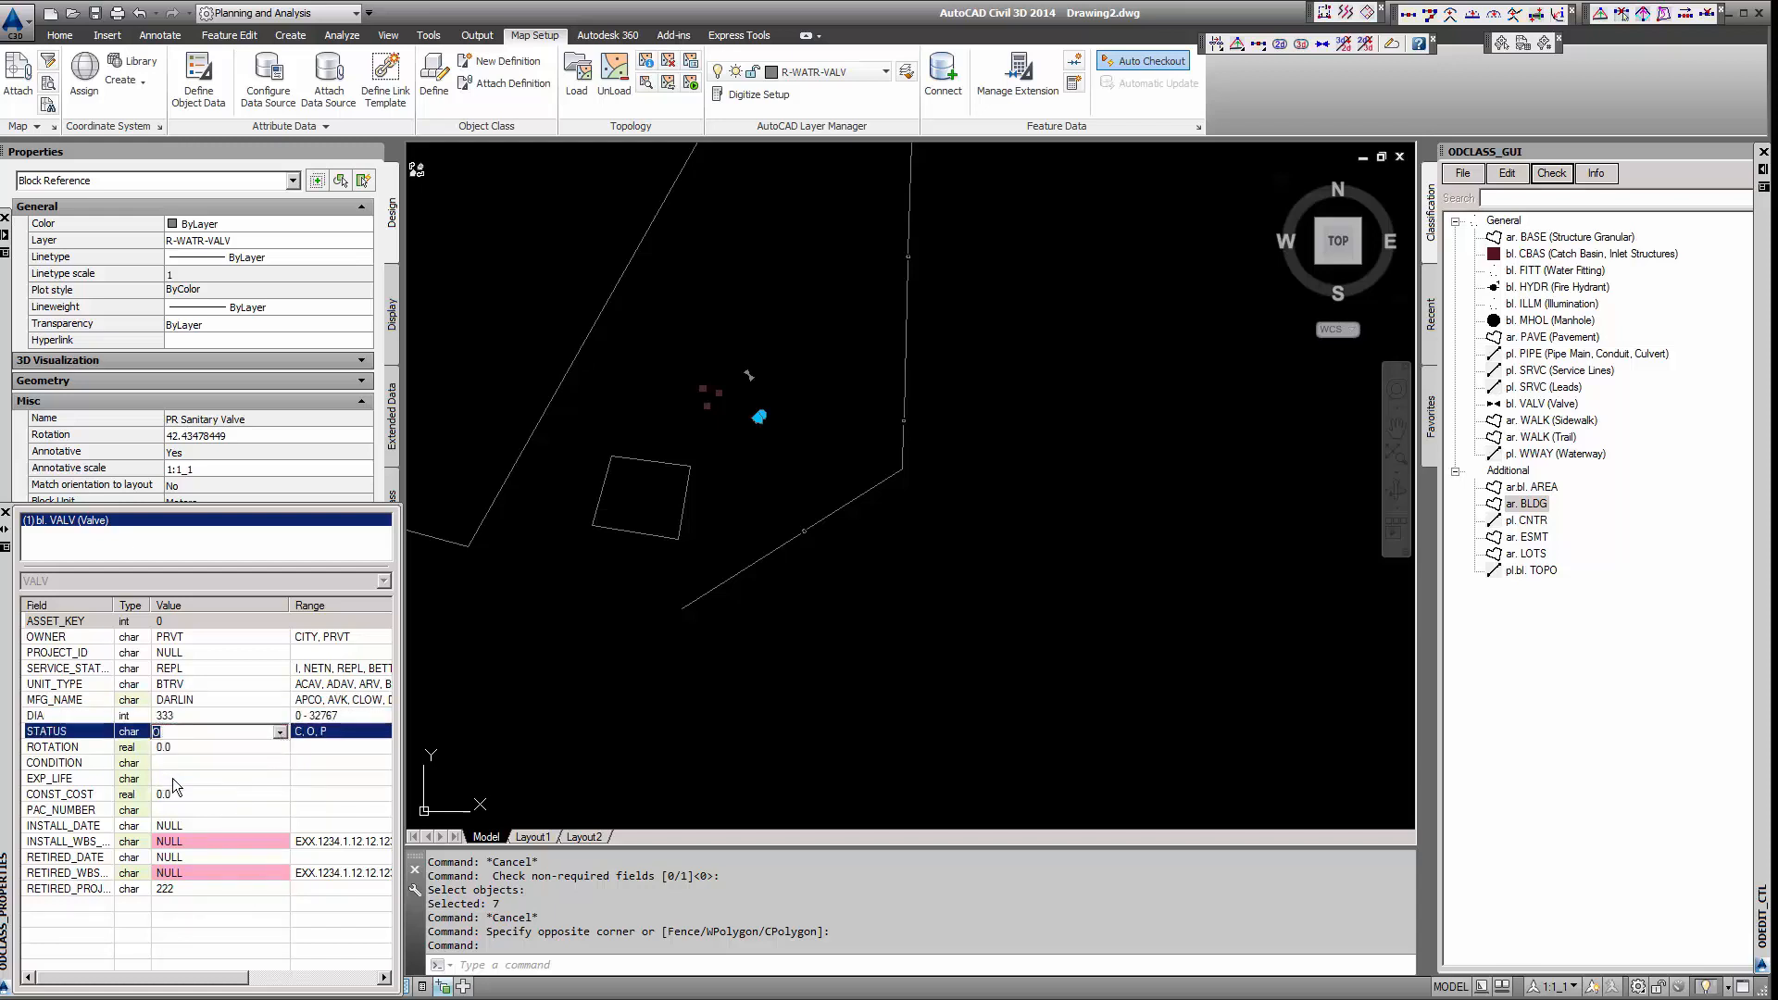
# Step: Try an out-of-range DIA of repeated 4s on the lower valve, and replace it with 444
pyautogui.click(194, 713)
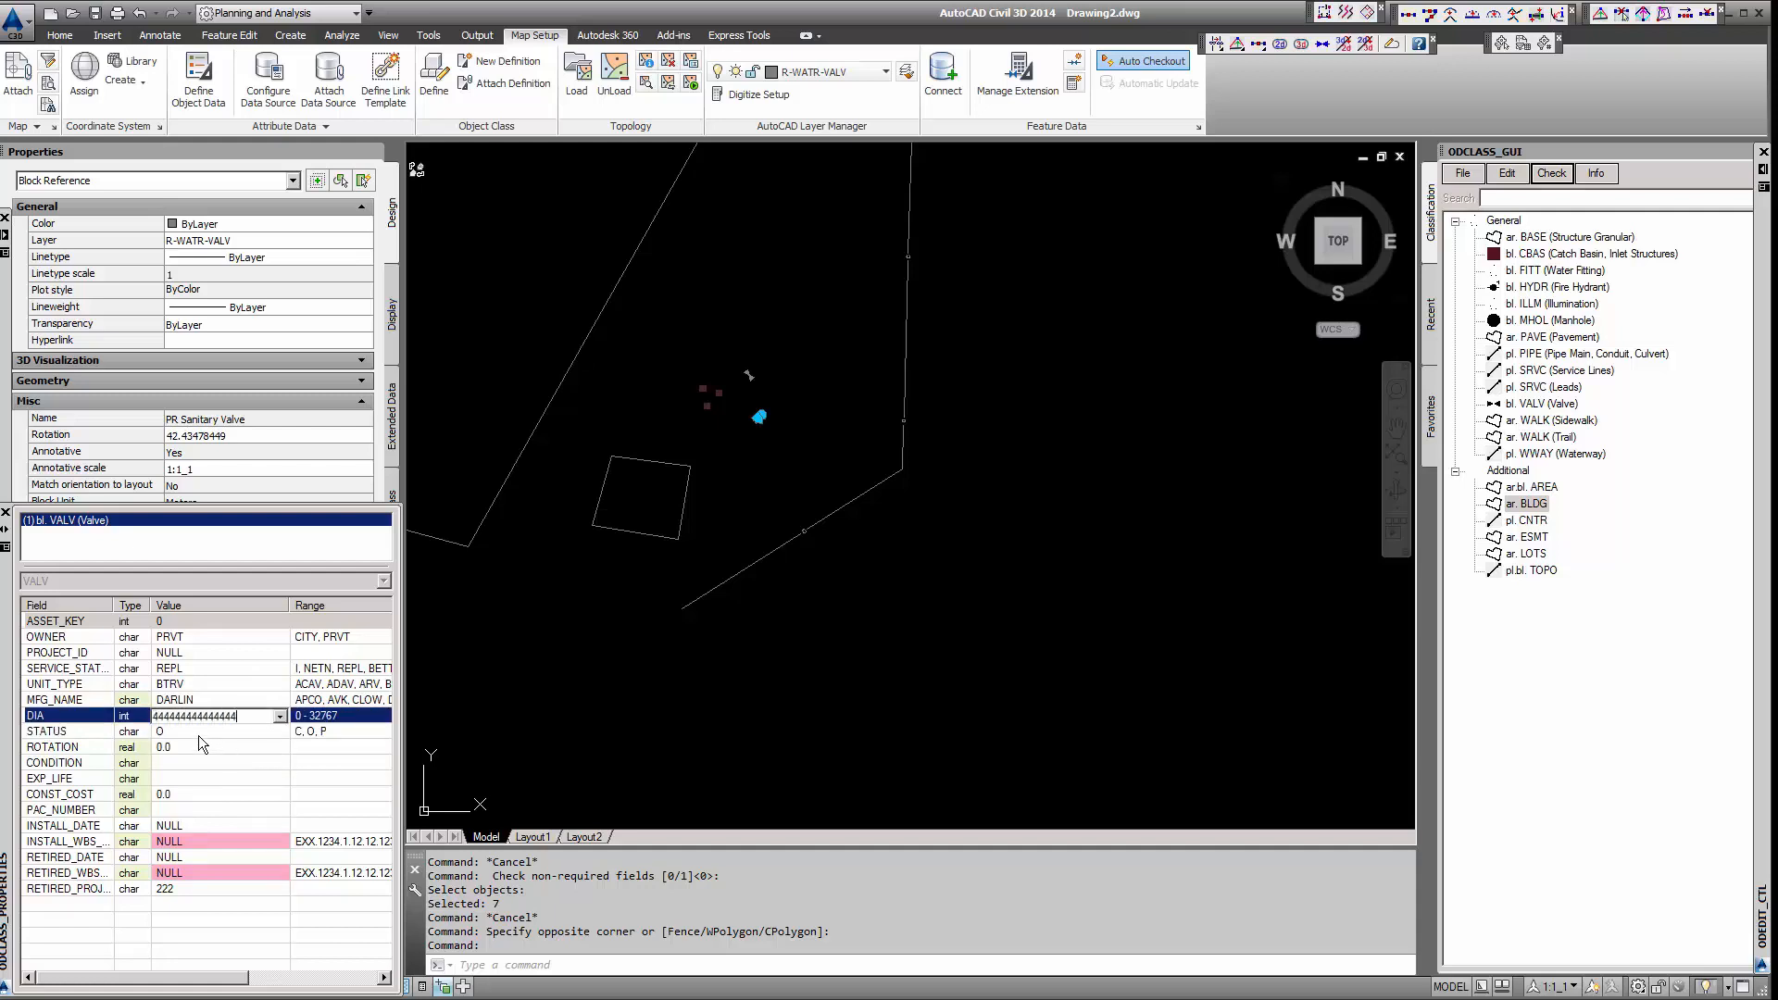
pyautogui.click(191, 730)
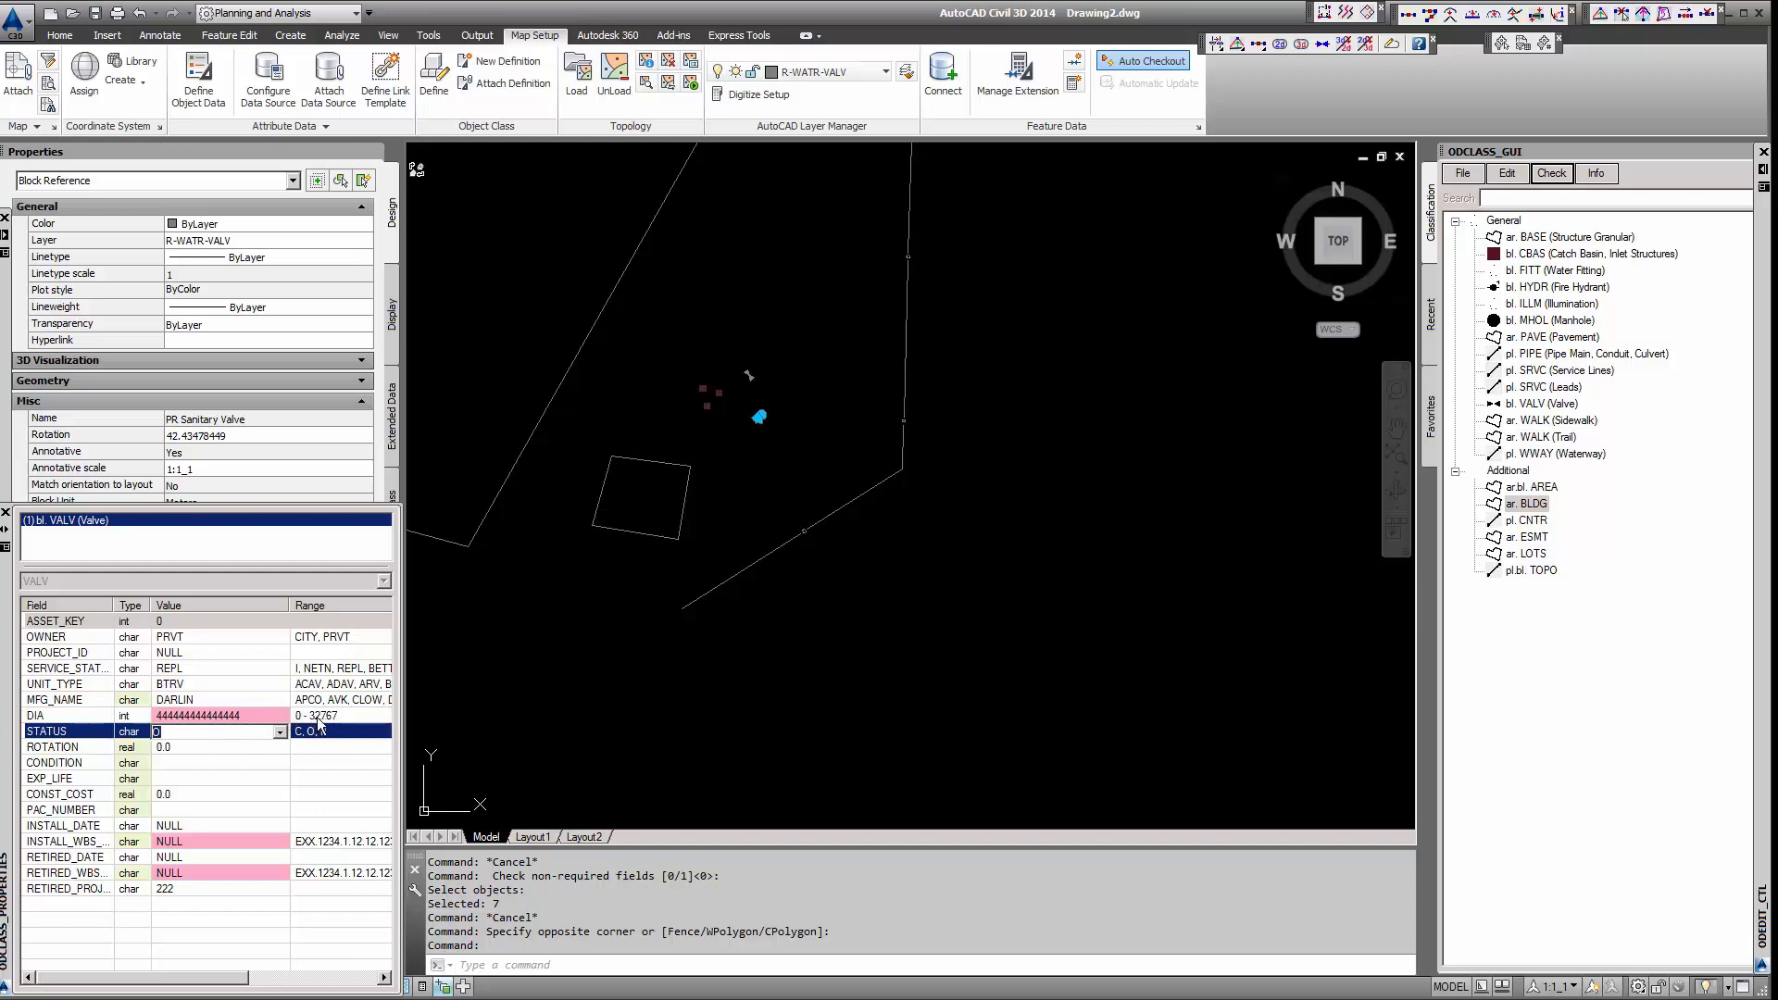
pyautogui.click(241, 709)
pyautogui.write('444')
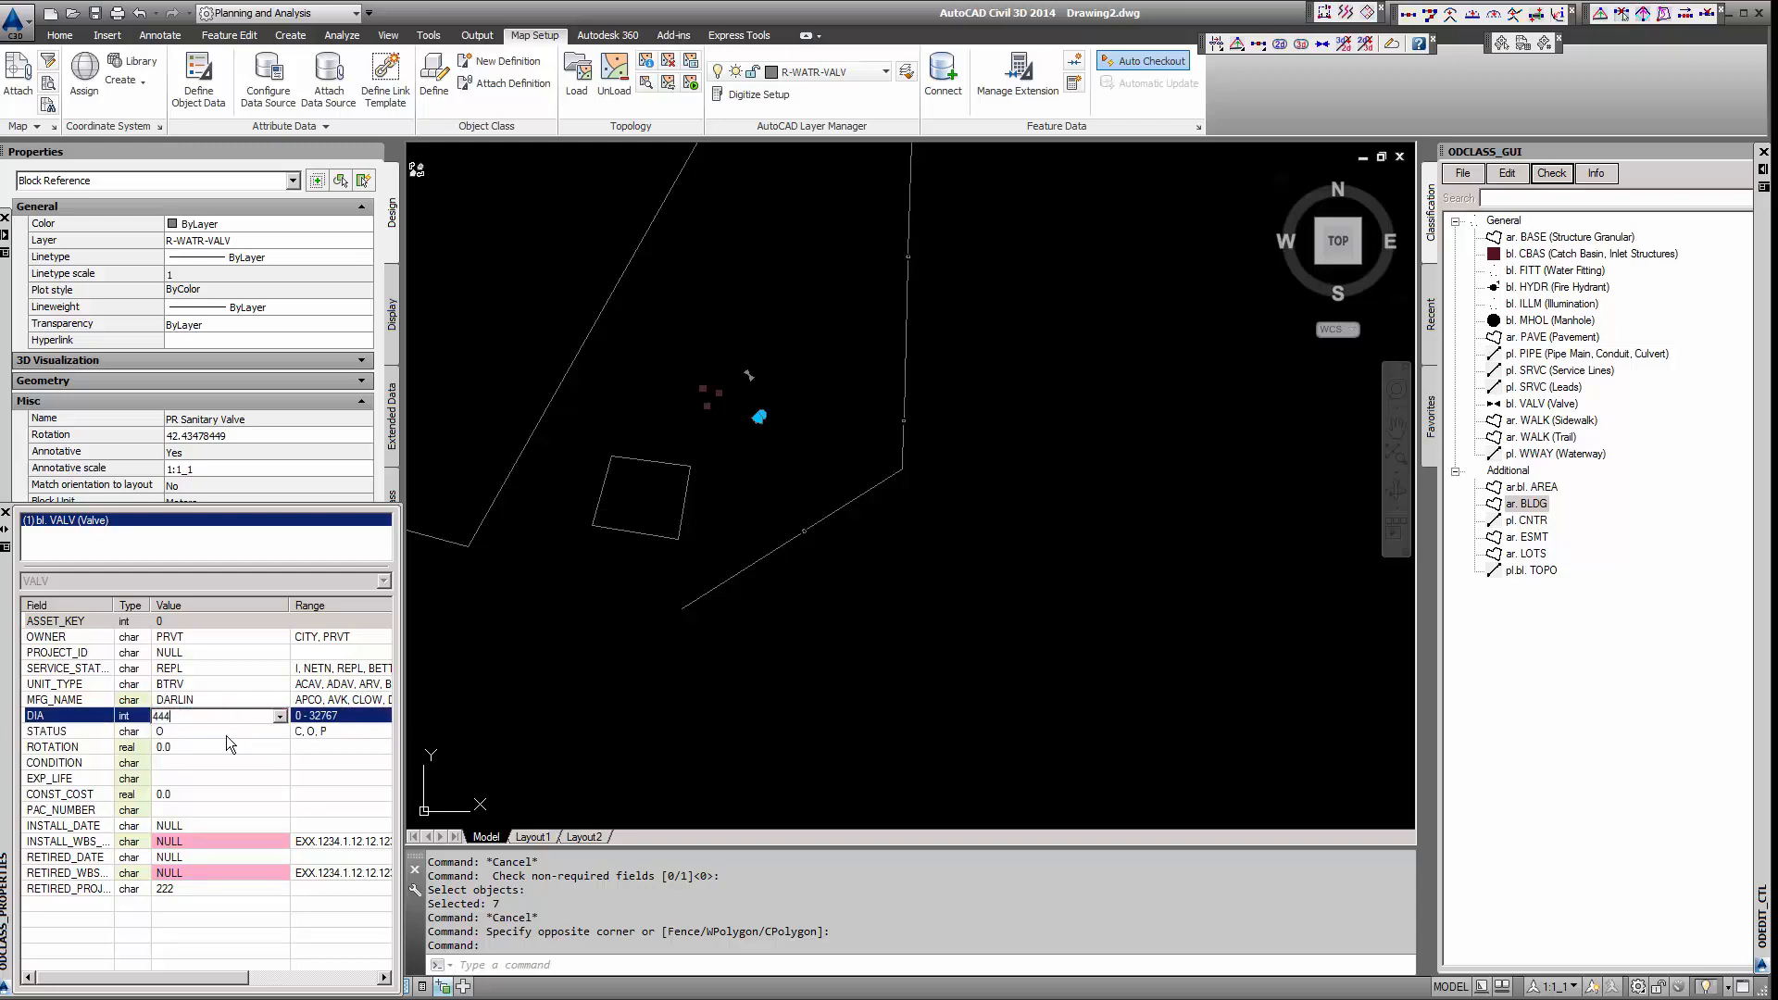
# Step: Set the valve's INSTALL_WBS field to EXX.1234.1.12.12.1234 and its RETIRED_WBS field to DEVELOPMENT, and clear the selection
pyautogui.click(280, 841)
pyautogui.click(279, 840)
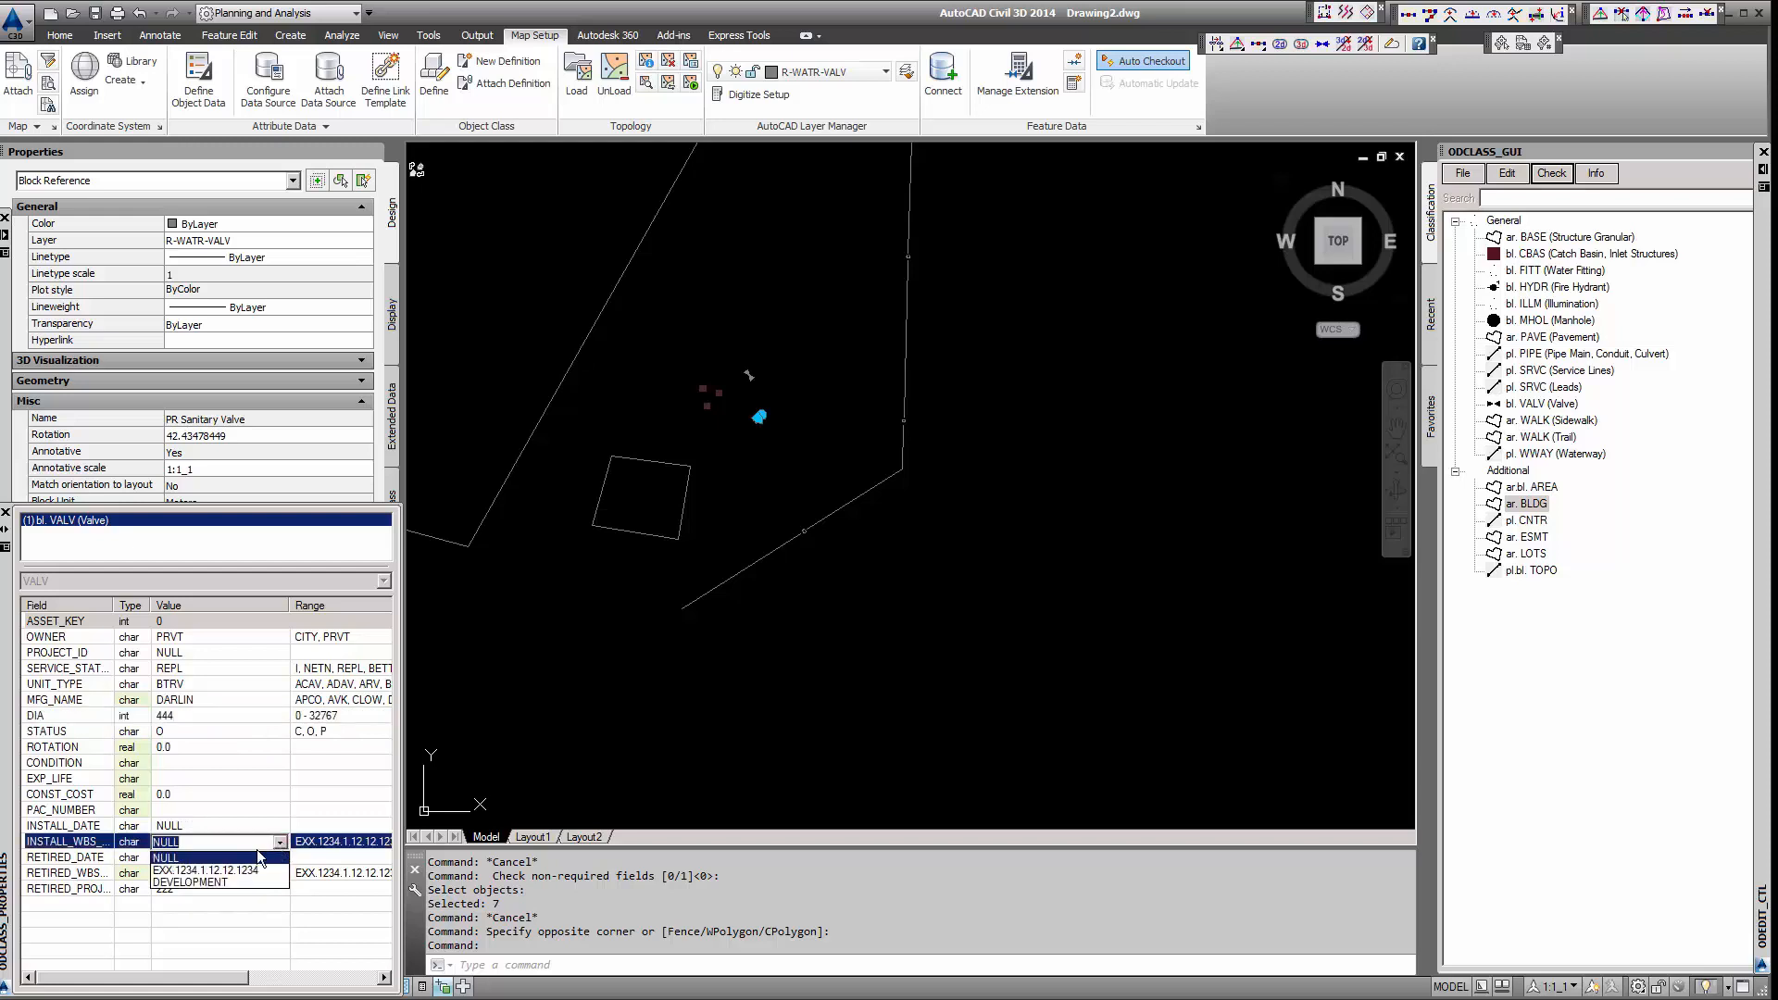
pyautogui.click(222, 869)
pyautogui.click(283, 873)
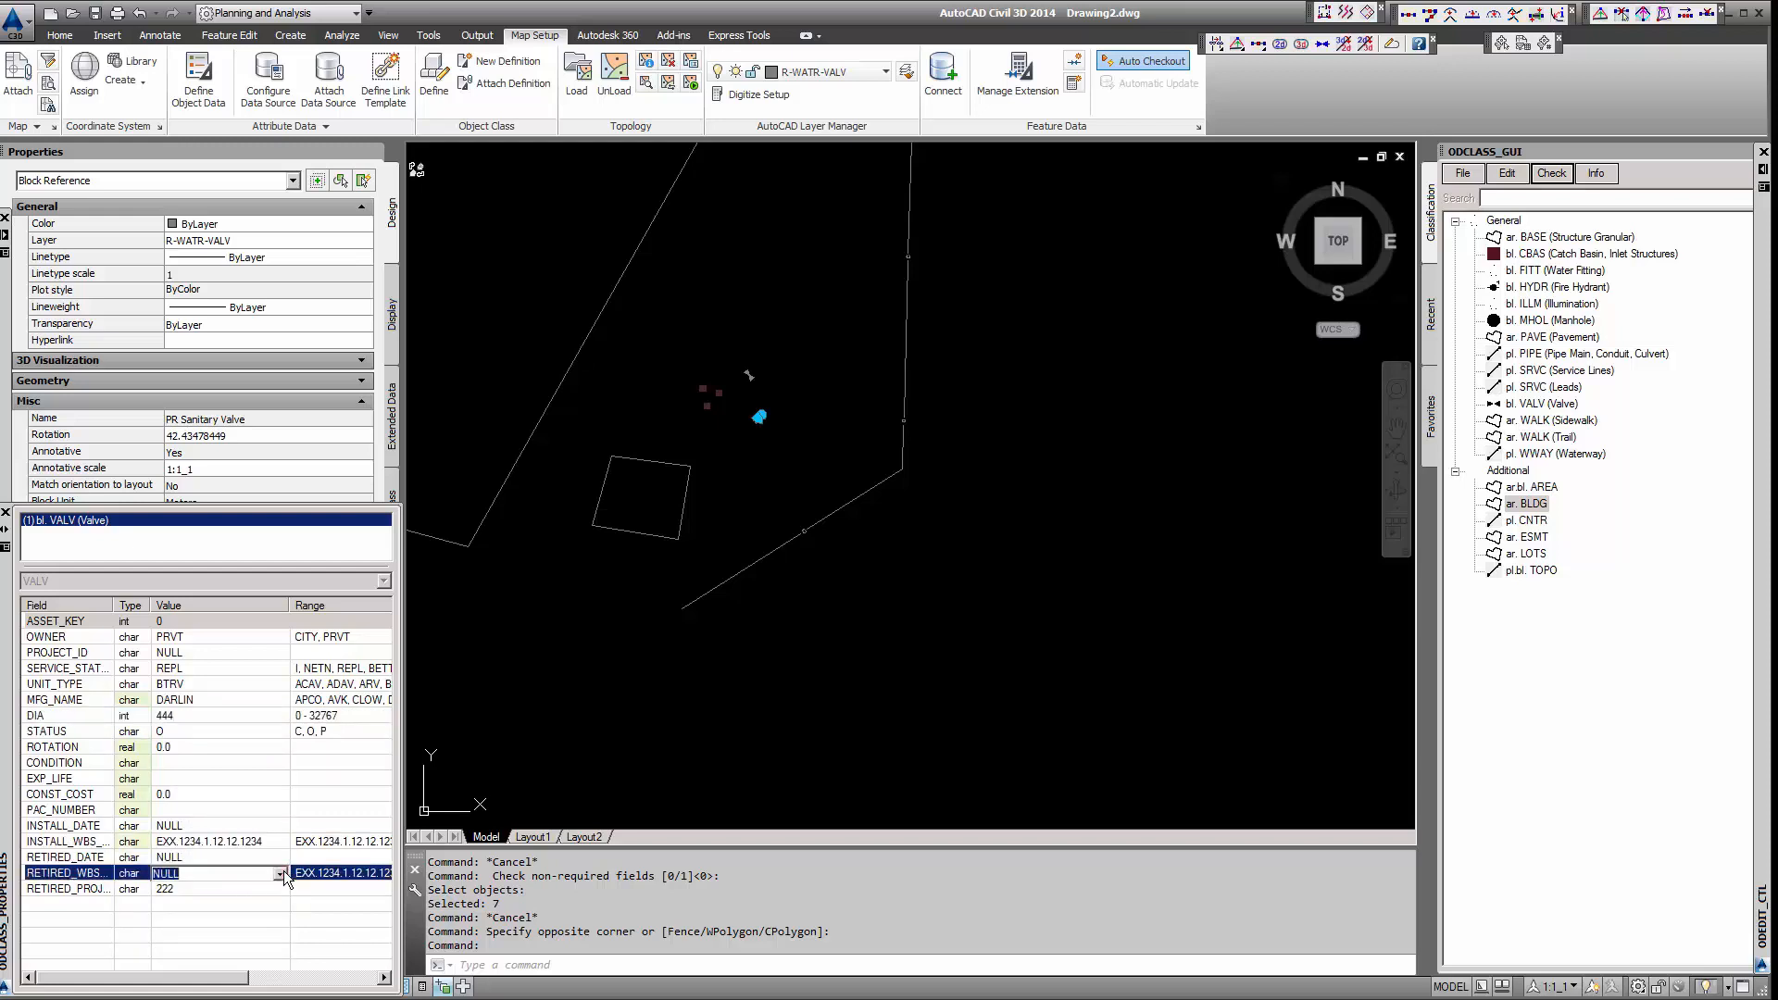
pyautogui.click(279, 873)
pyautogui.click(203, 891)
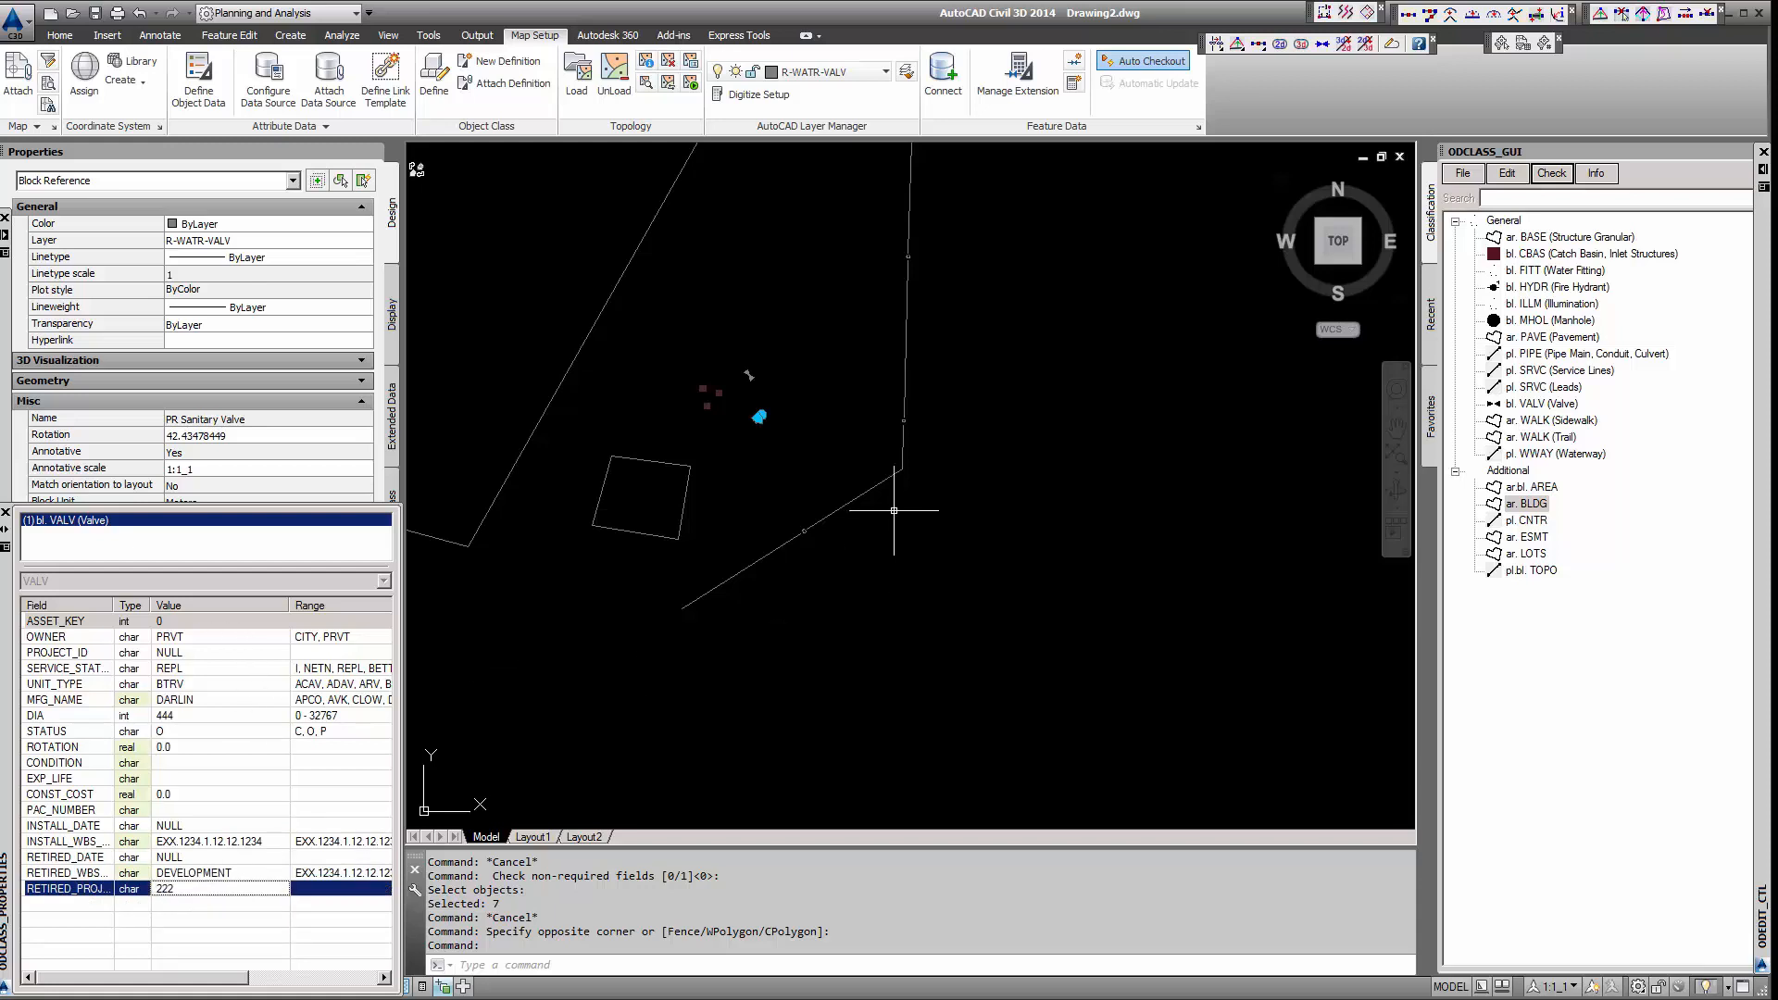
pyautogui.press('Escape')
pyautogui.press('Escape')
# Step: Repeat the Illegal Field Values check on all objects, and clear the selection
pyautogui.click(1545, 176)
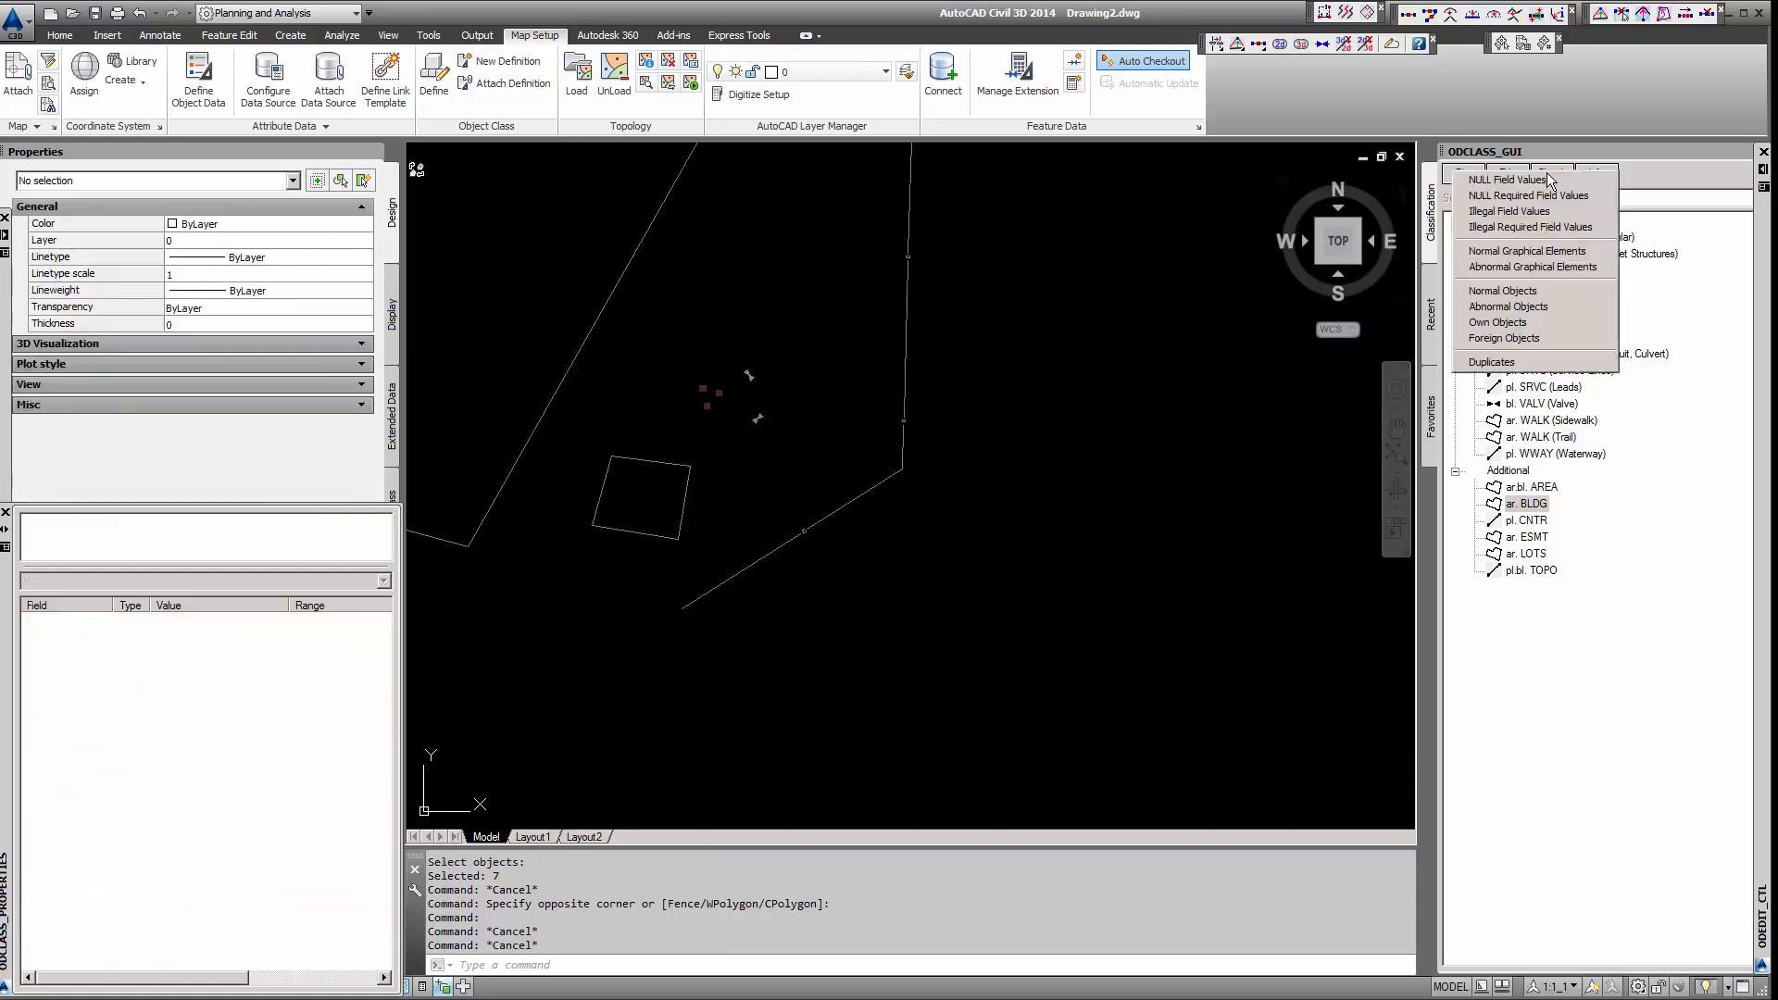
pyautogui.click(1539, 206)
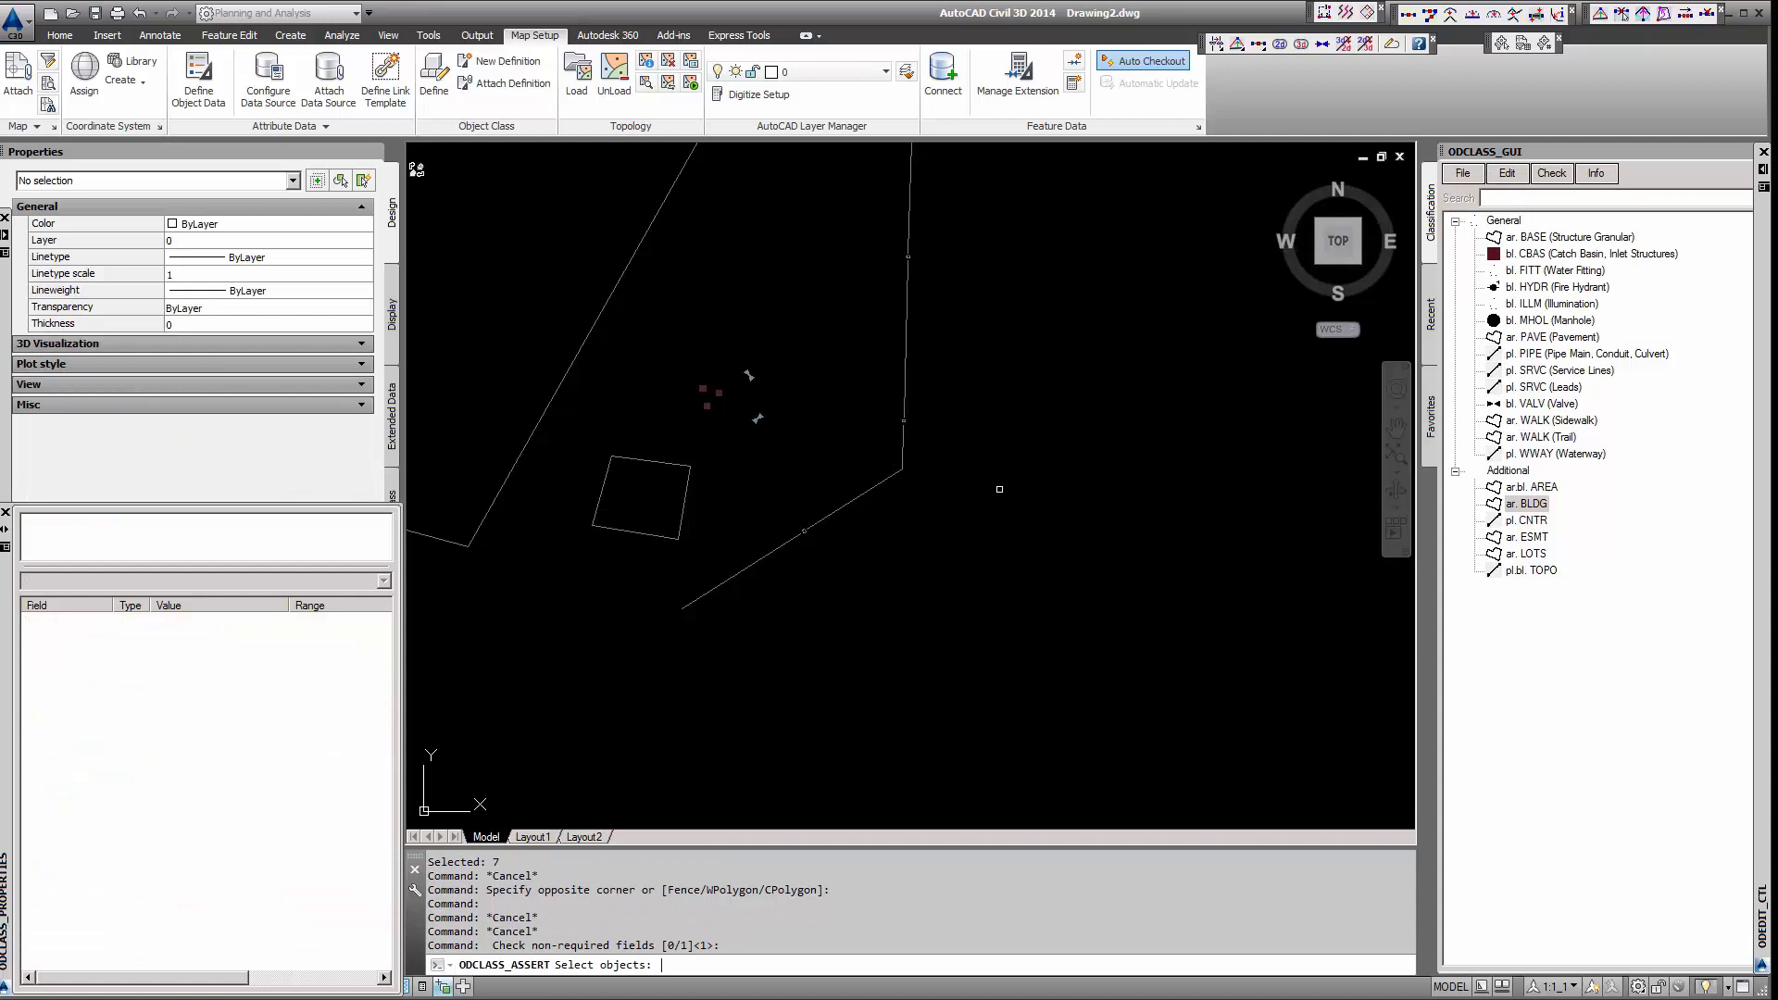
pyautogui.press('Return')
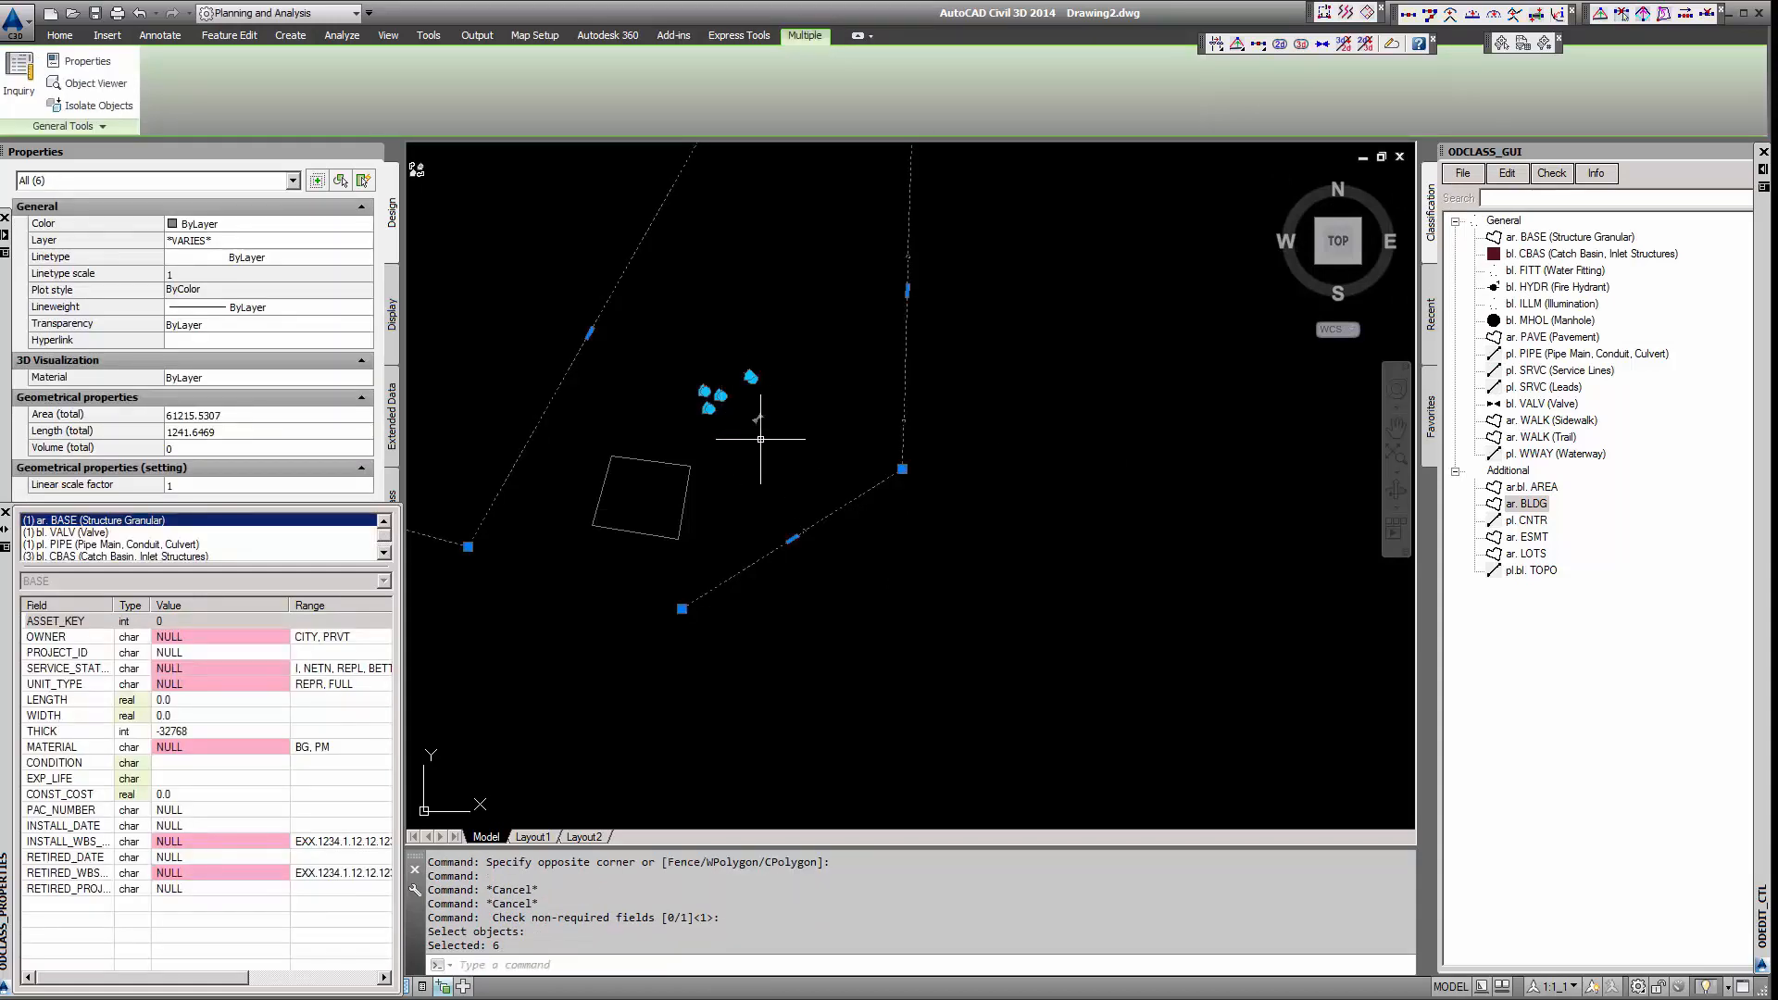
pyautogui.press('Escape')
# Step: Run the Illegal Required Field Values check on all objects in the drawing
pyautogui.click(1552, 174)
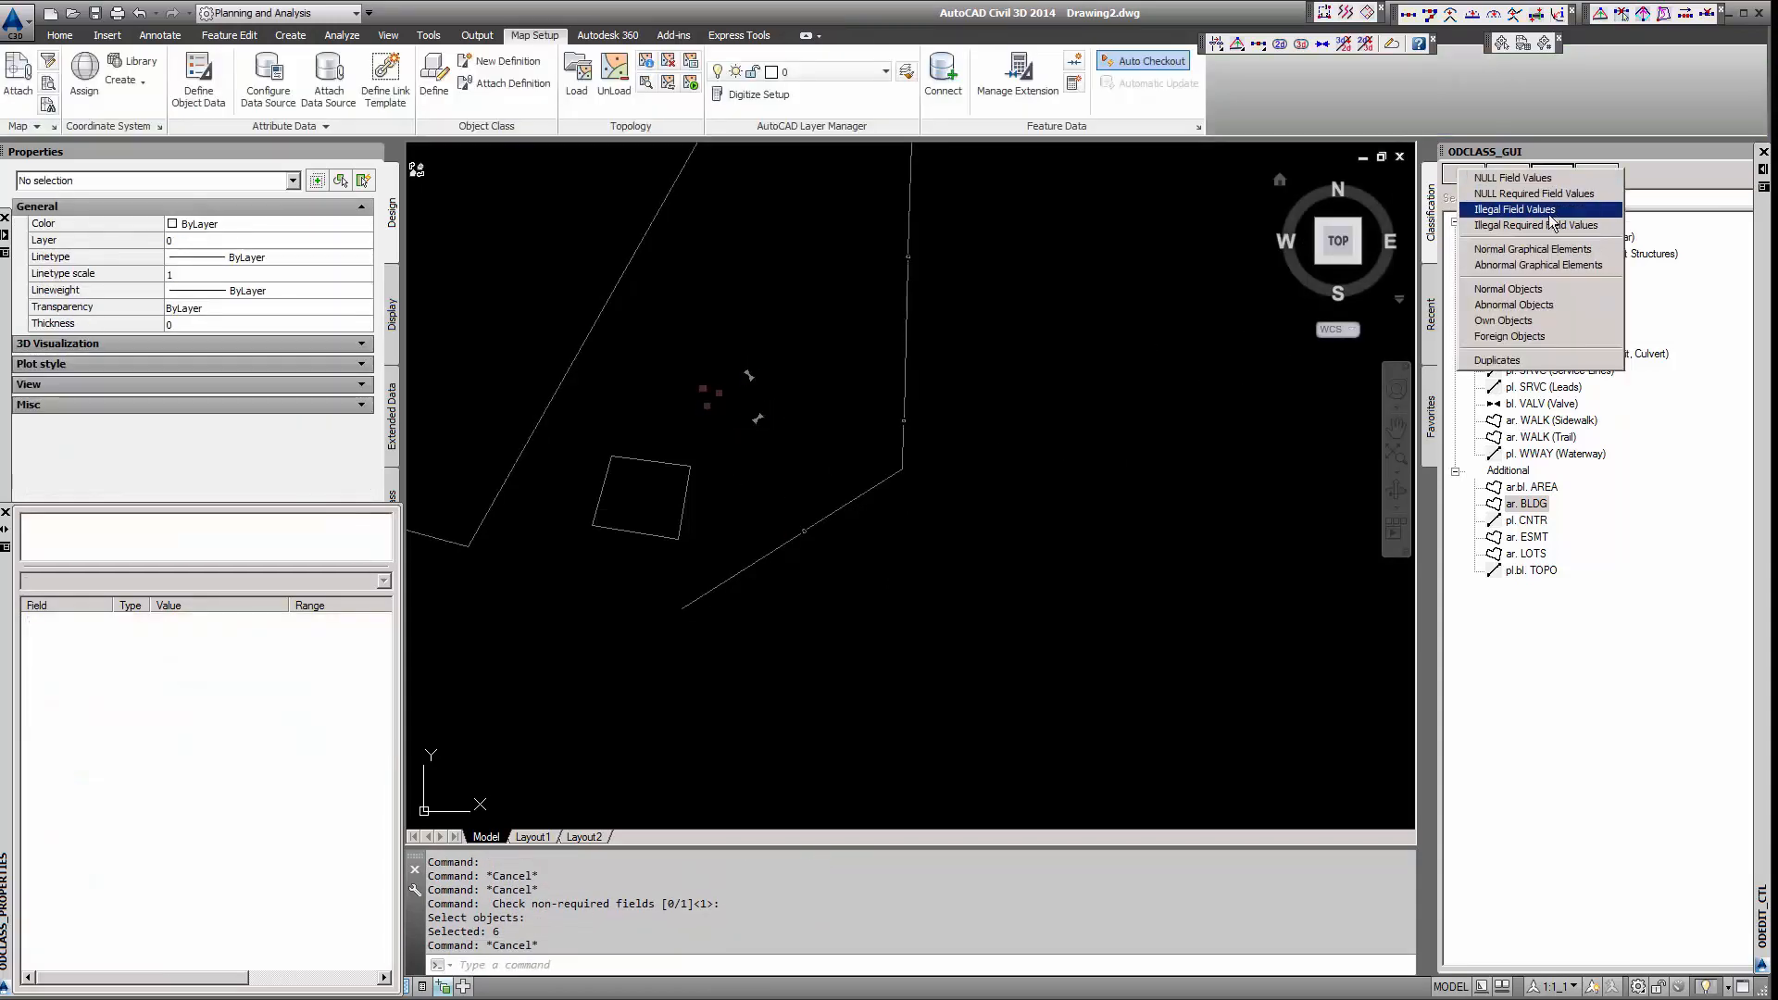
pyautogui.click(1528, 225)
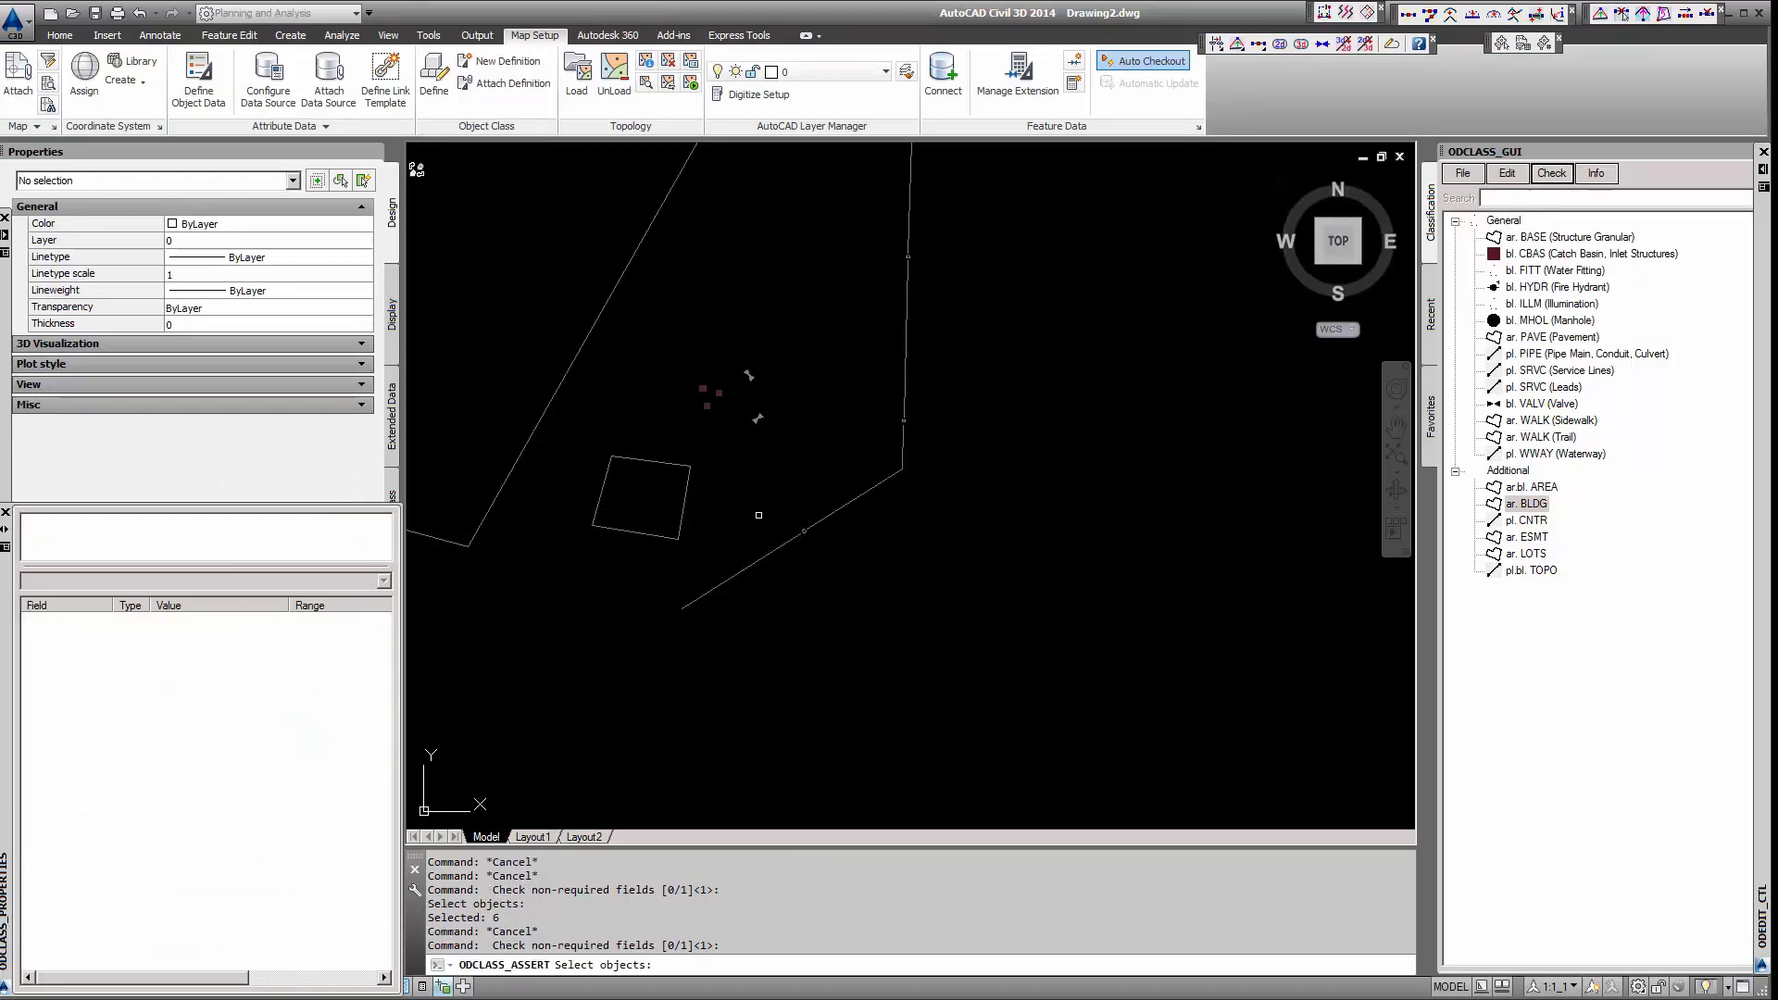
pyautogui.press('Return')
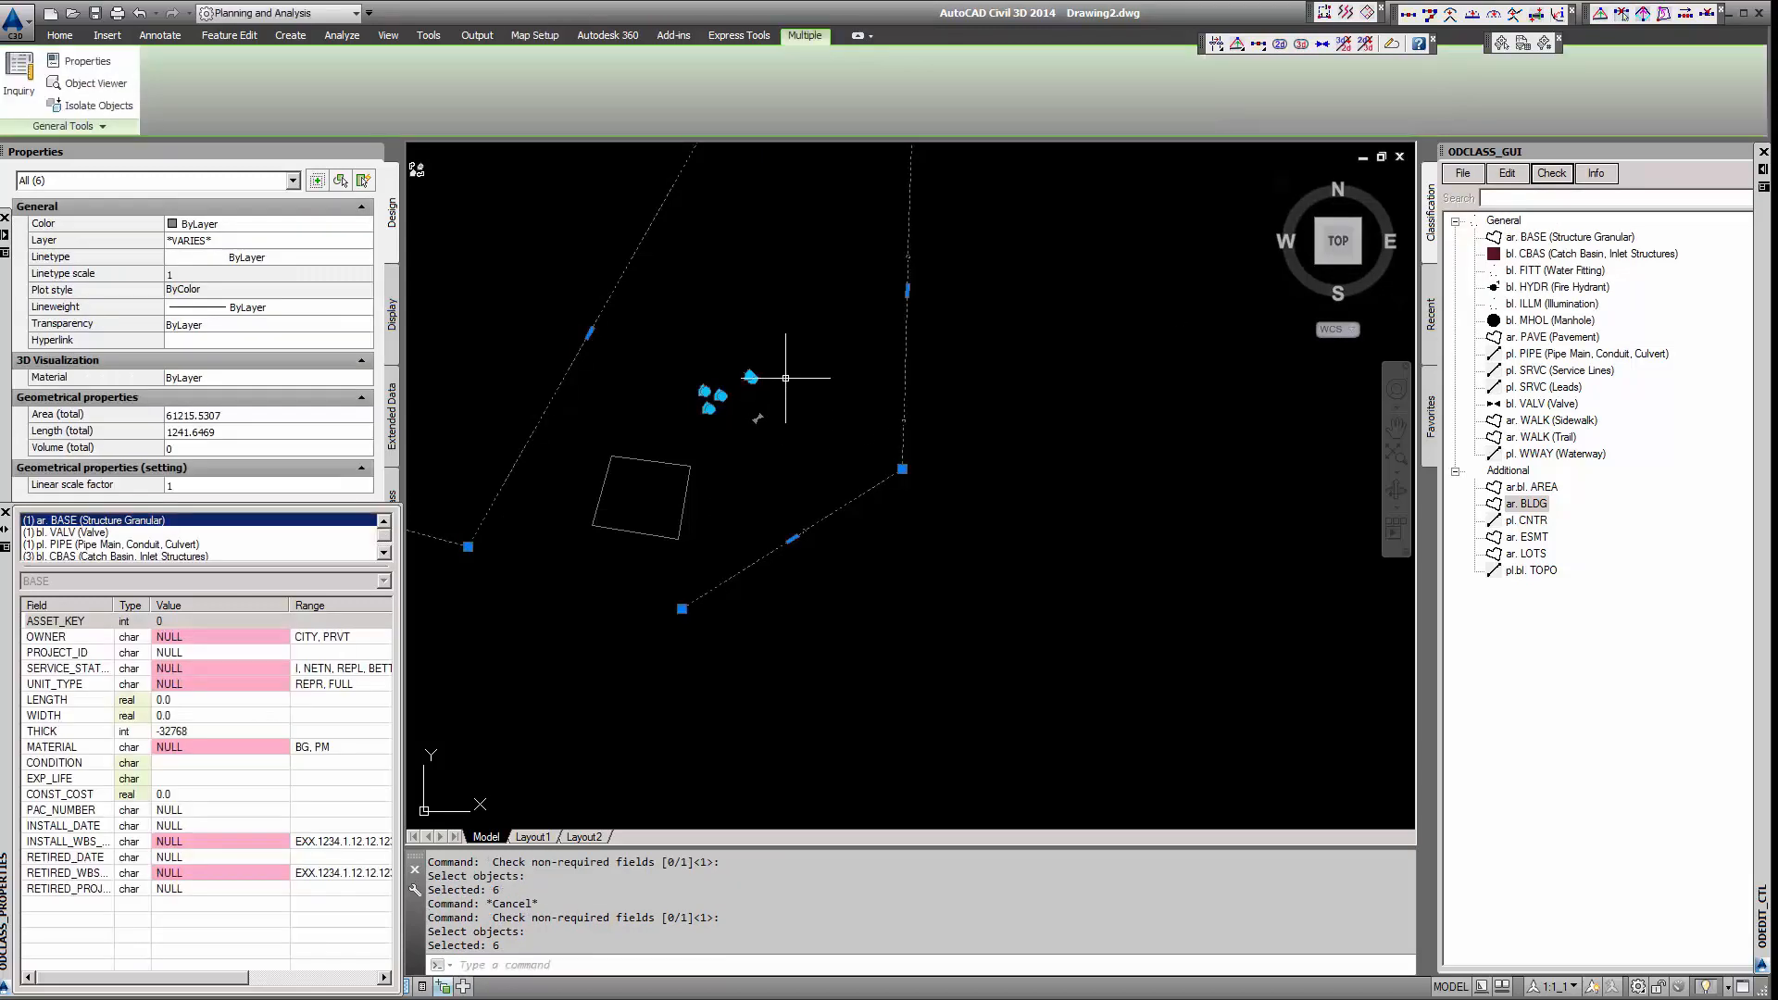
# Step: Clear the selection, and set the upper valve's OWNER field to CITY, its service status to REPL and its UNIT_TYPE to ACAV
pyautogui.press('Escape')
pyautogui.click(750, 378)
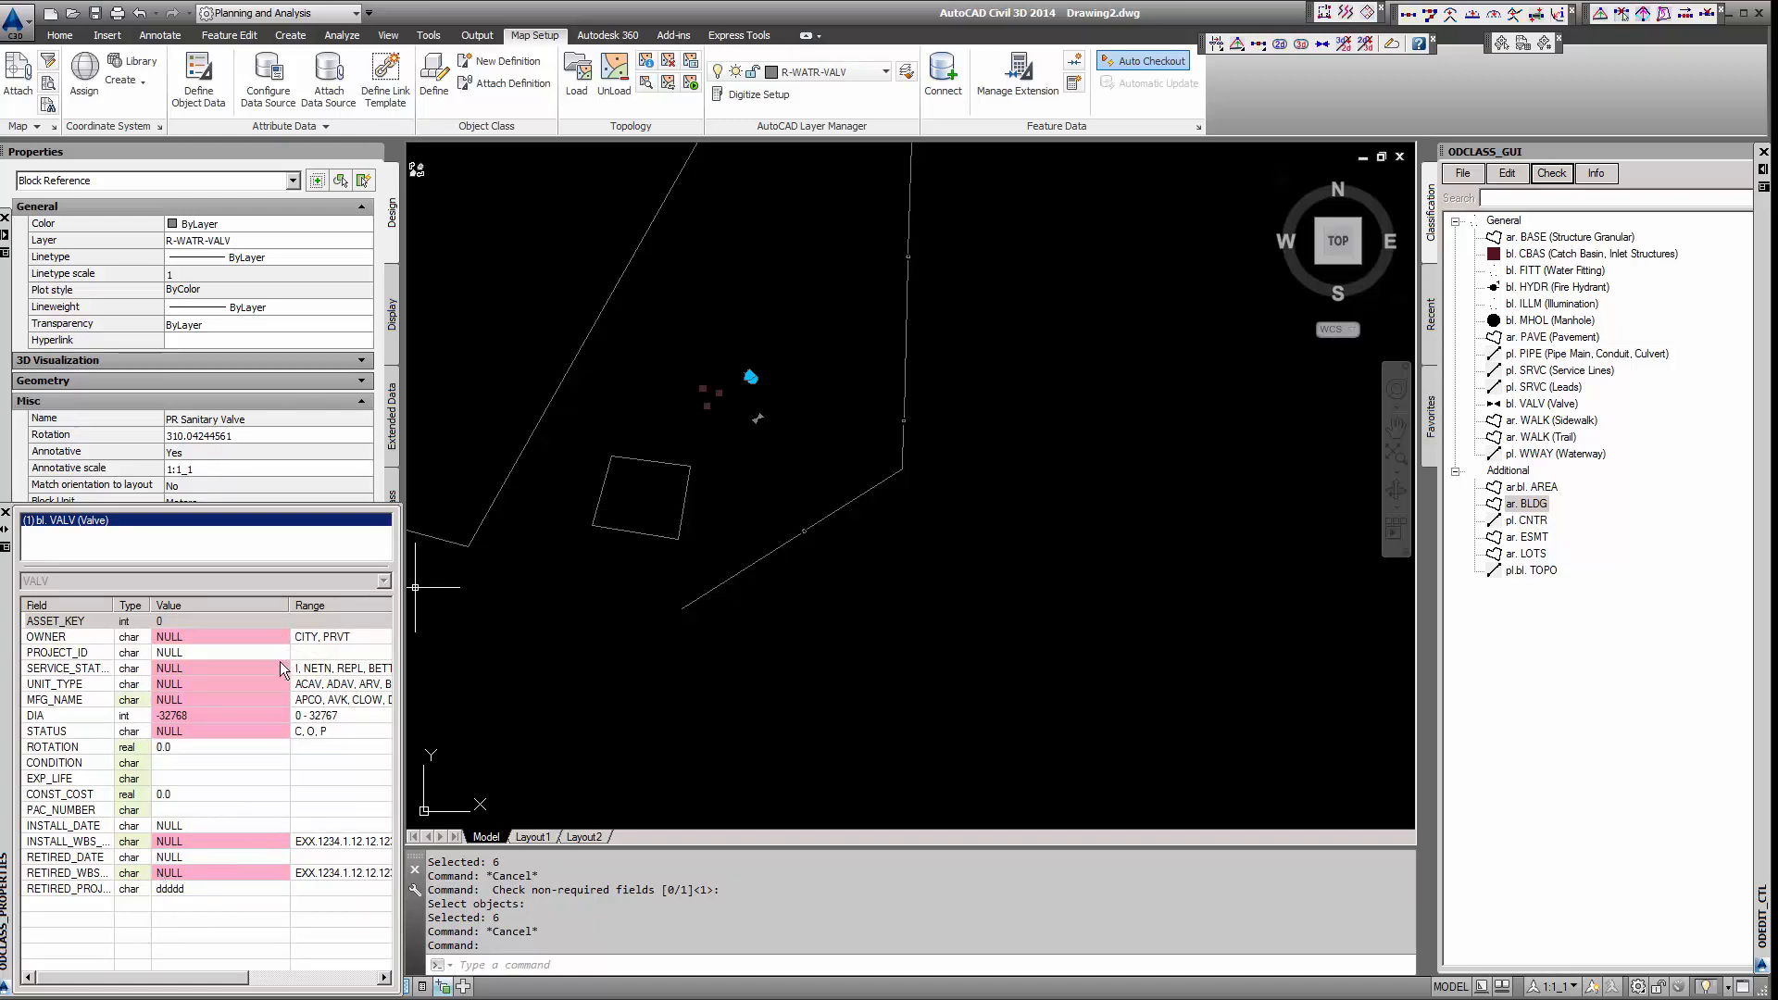
pyautogui.click(280, 635)
pyautogui.click(281, 637)
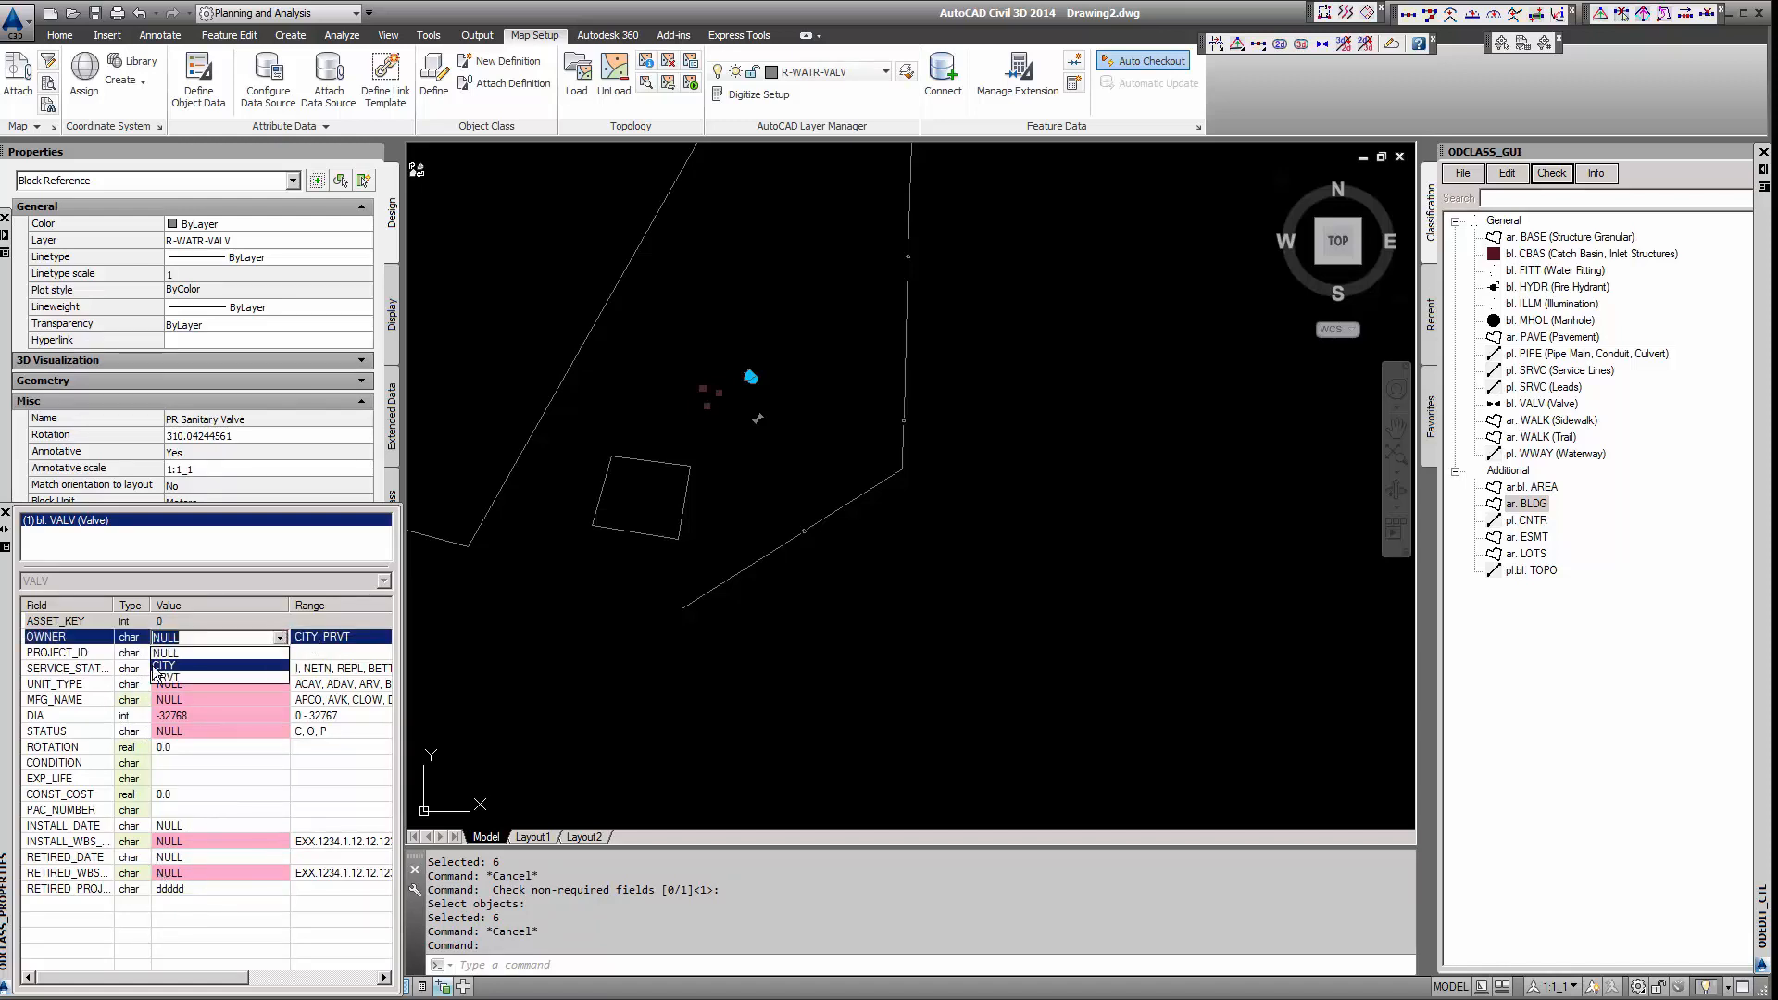
pyautogui.click(164, 665)
pyautogui.click(275, 669)
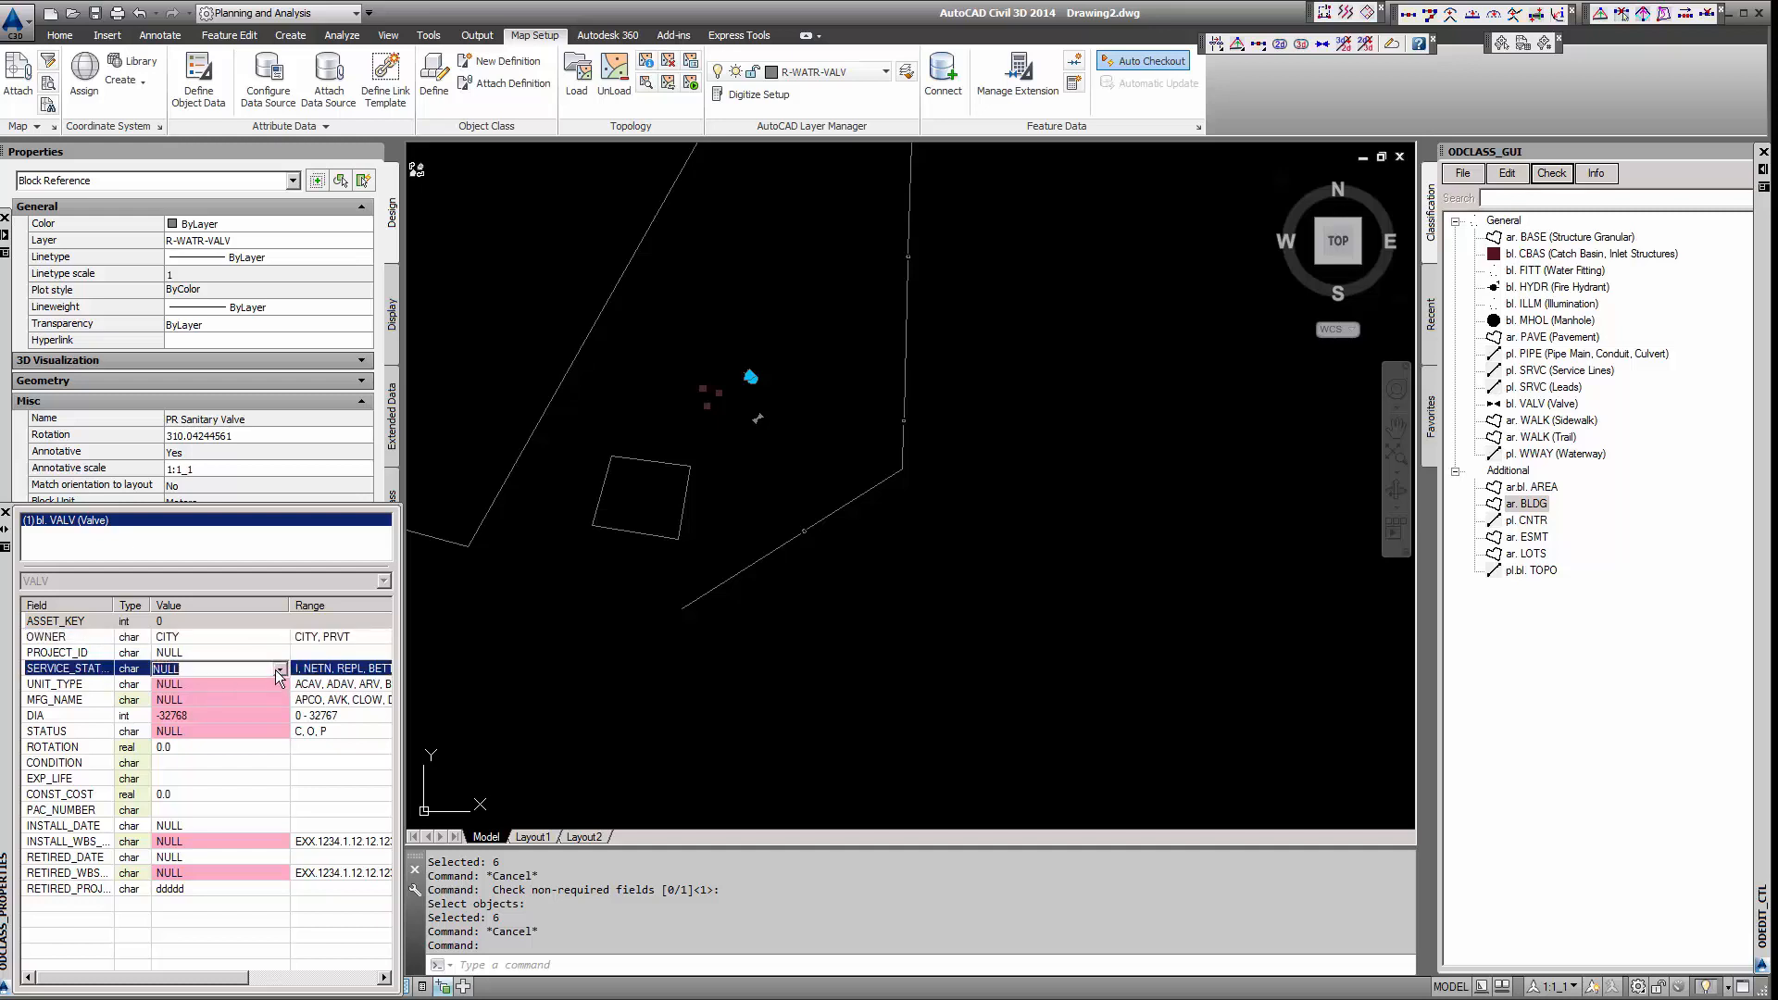
pyautogui.click(278, 669)
pyautogui.click(167, 722)
pyautogui.click(274, 685)
pyautogui.click(281, 685)
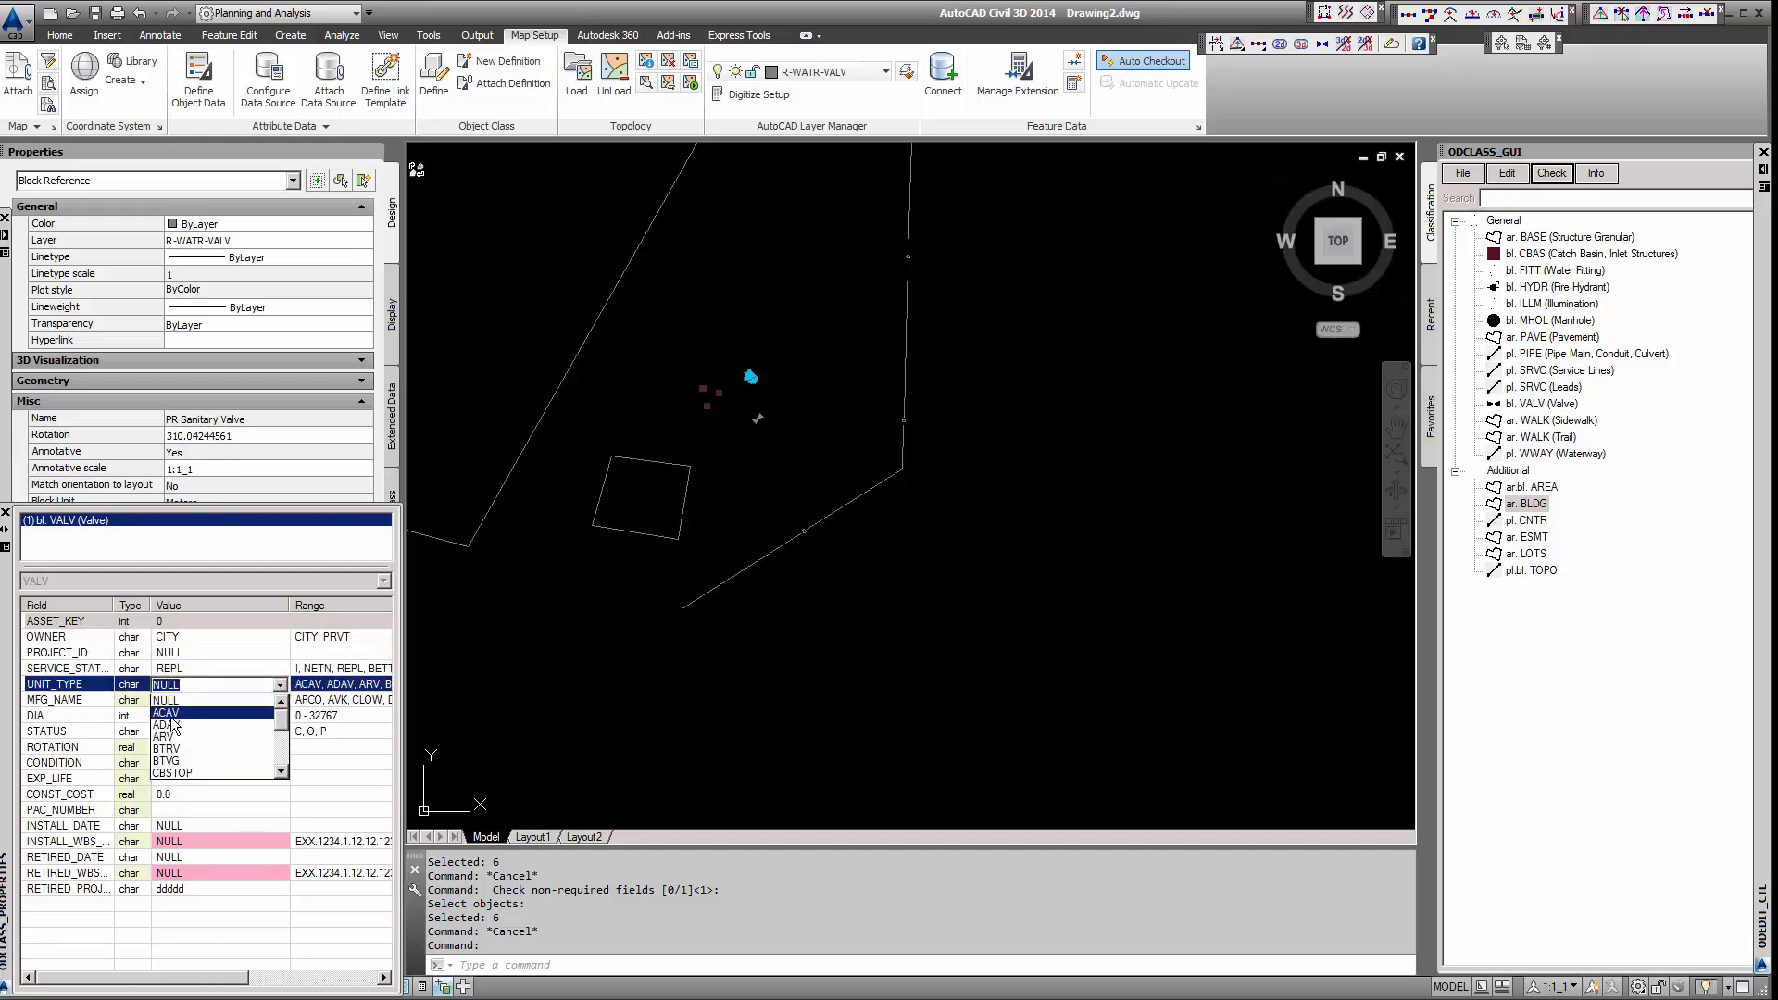
pyautogui.click(167, 713)
# Step: Set the upper valve's DIA field to 555 and its STATUS field to O, and clear the selection
pyautogui.click(222, 713)
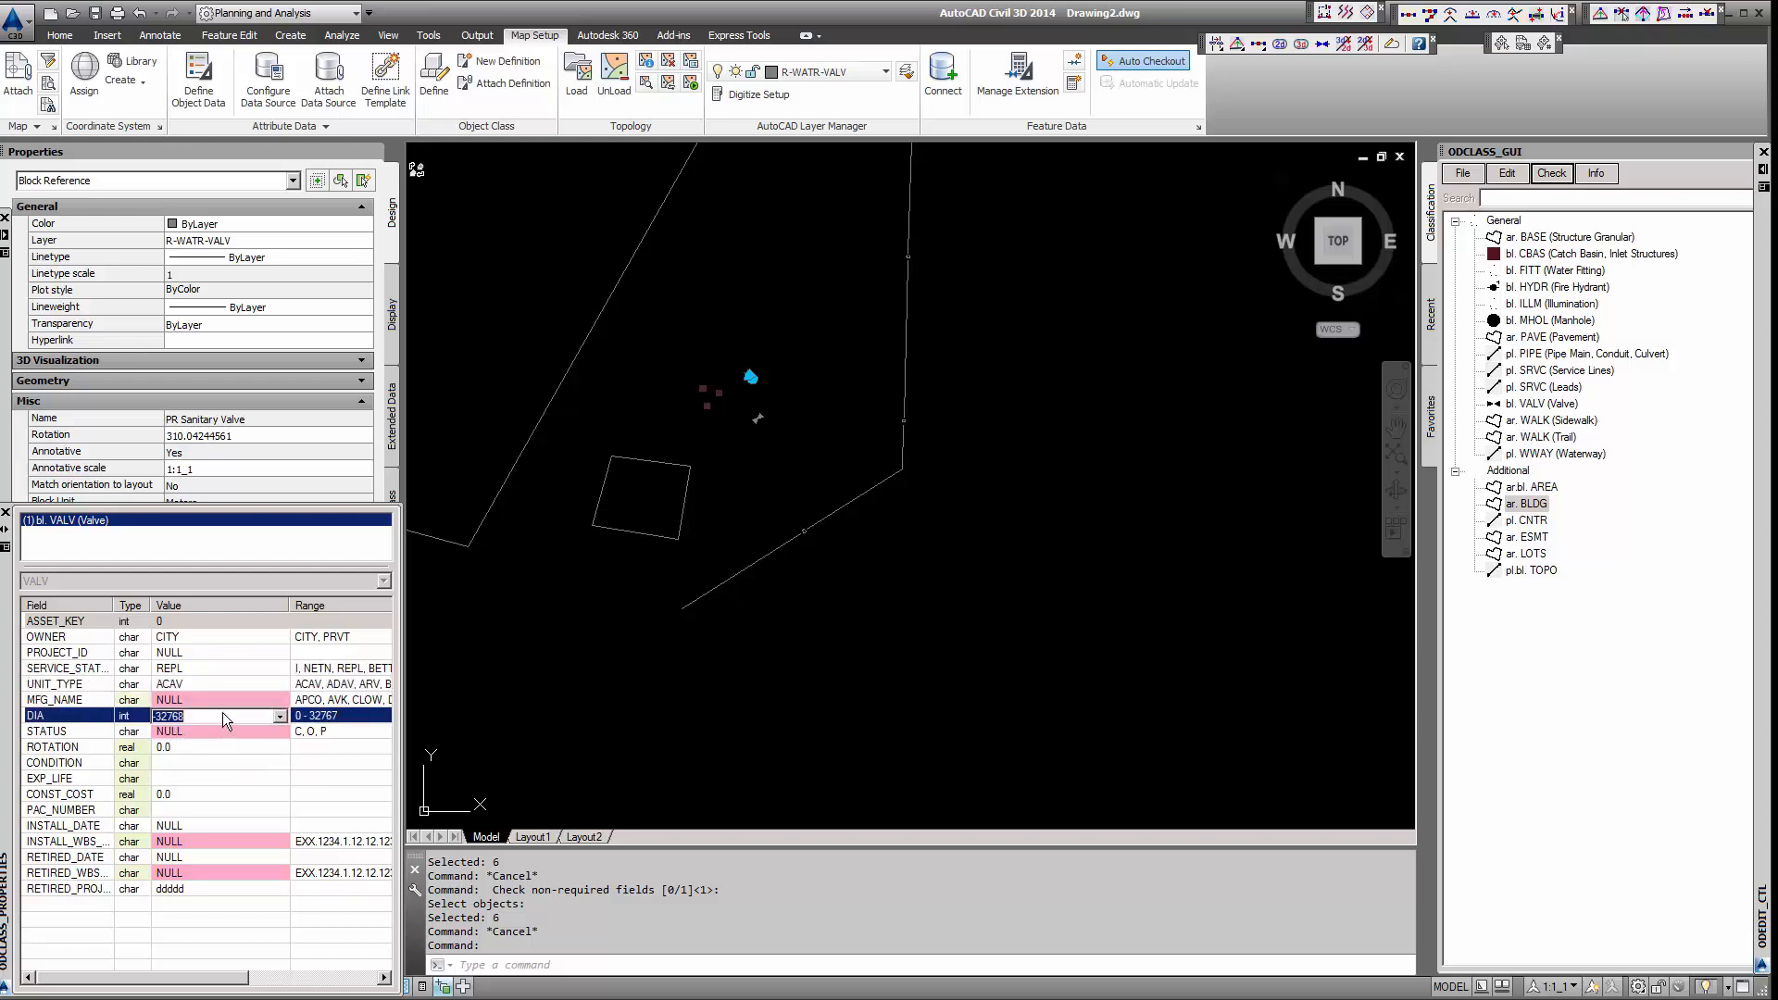
pyautogui.write('555')
pyautogui.click(195, 732)
pyautogui.click(279, 733)
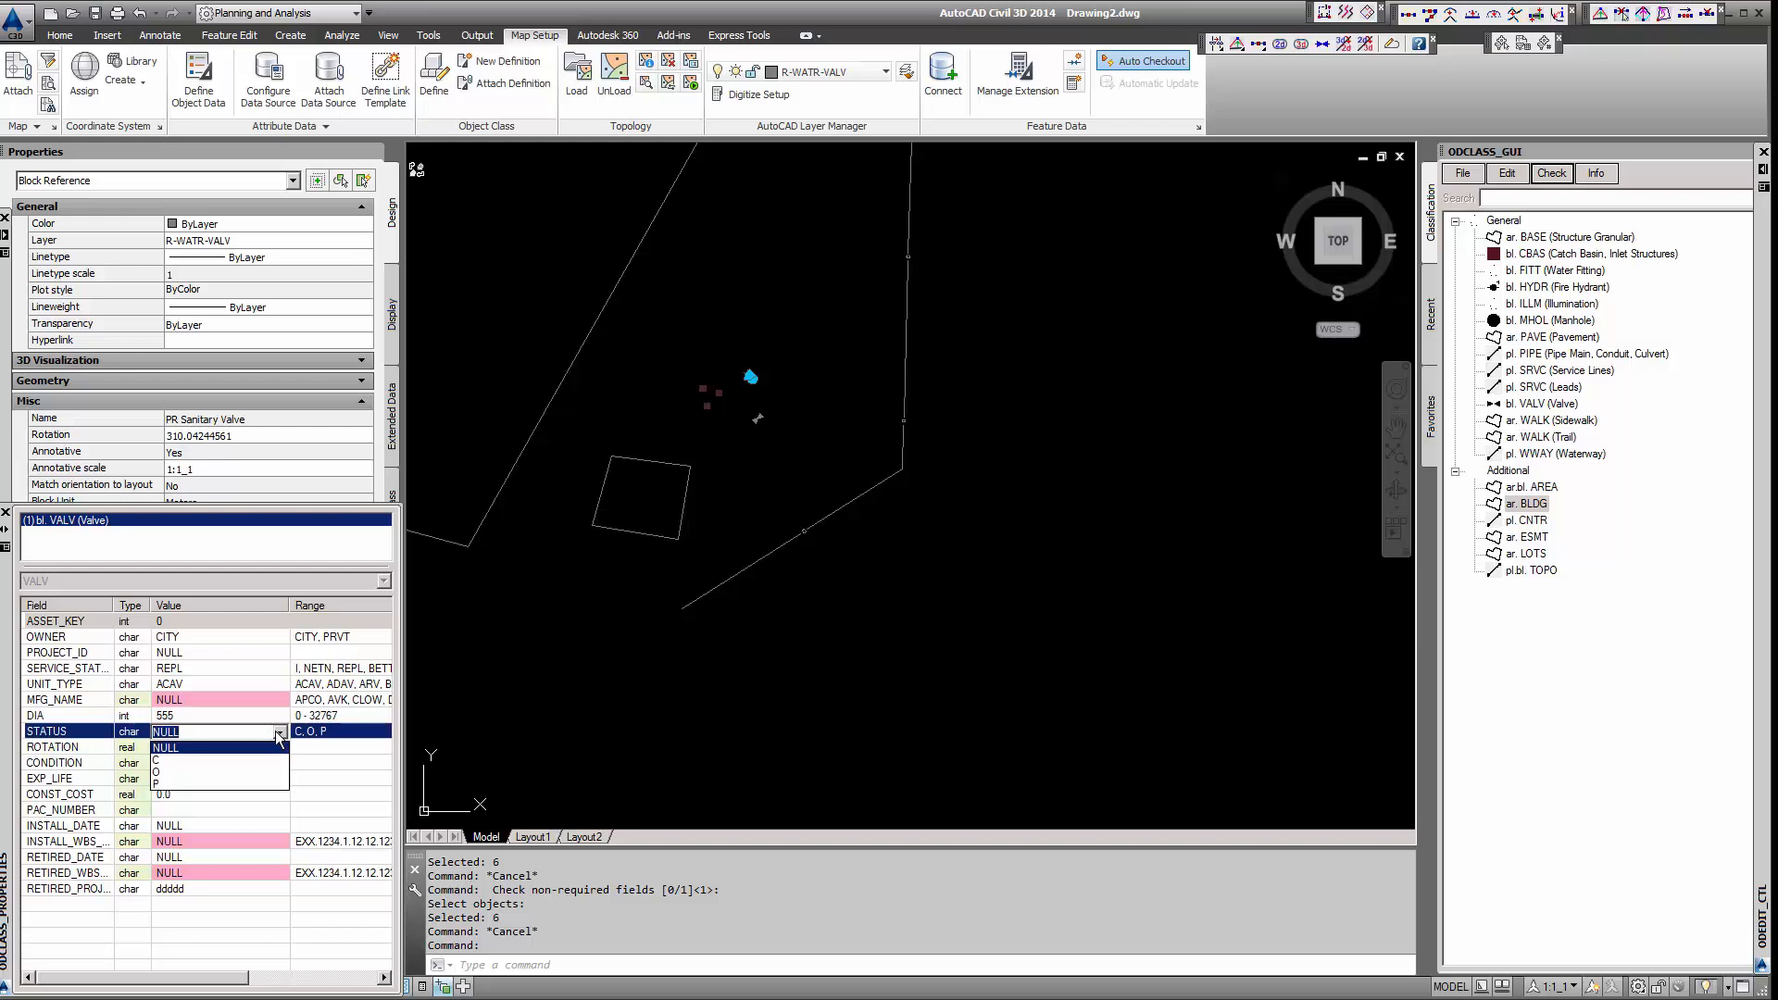
pyautogui.click(171, 772)
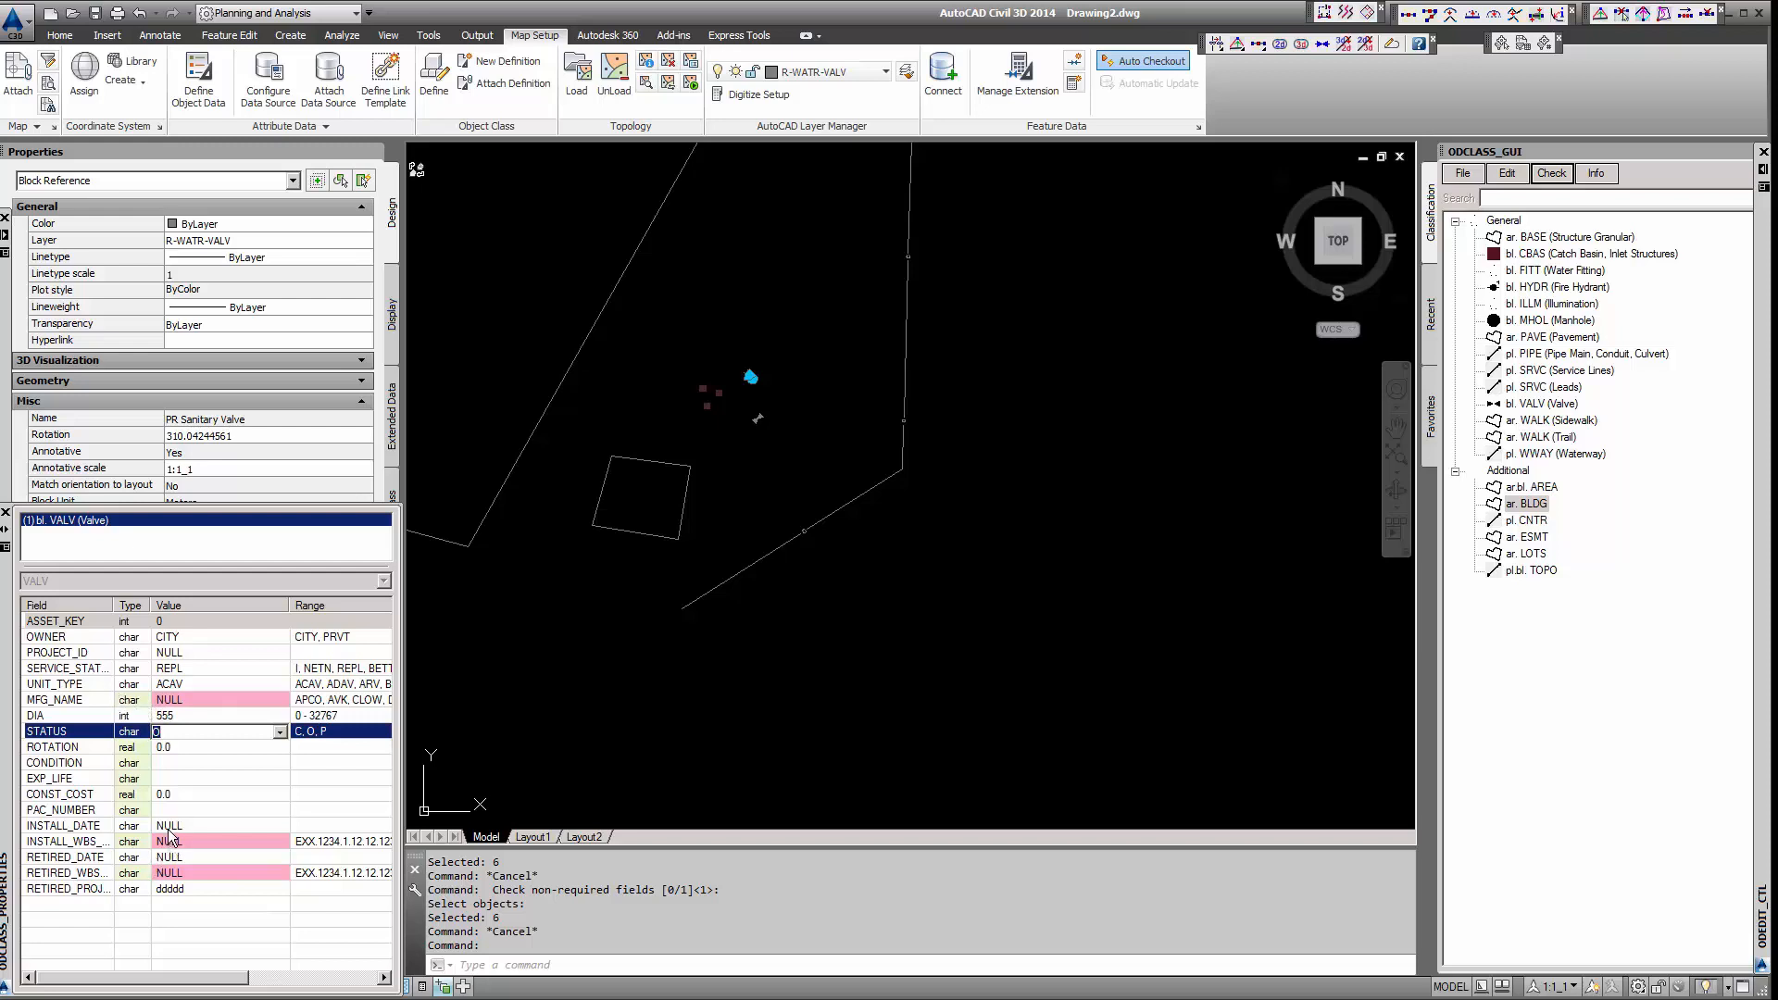
pyautogui.press('Escape')
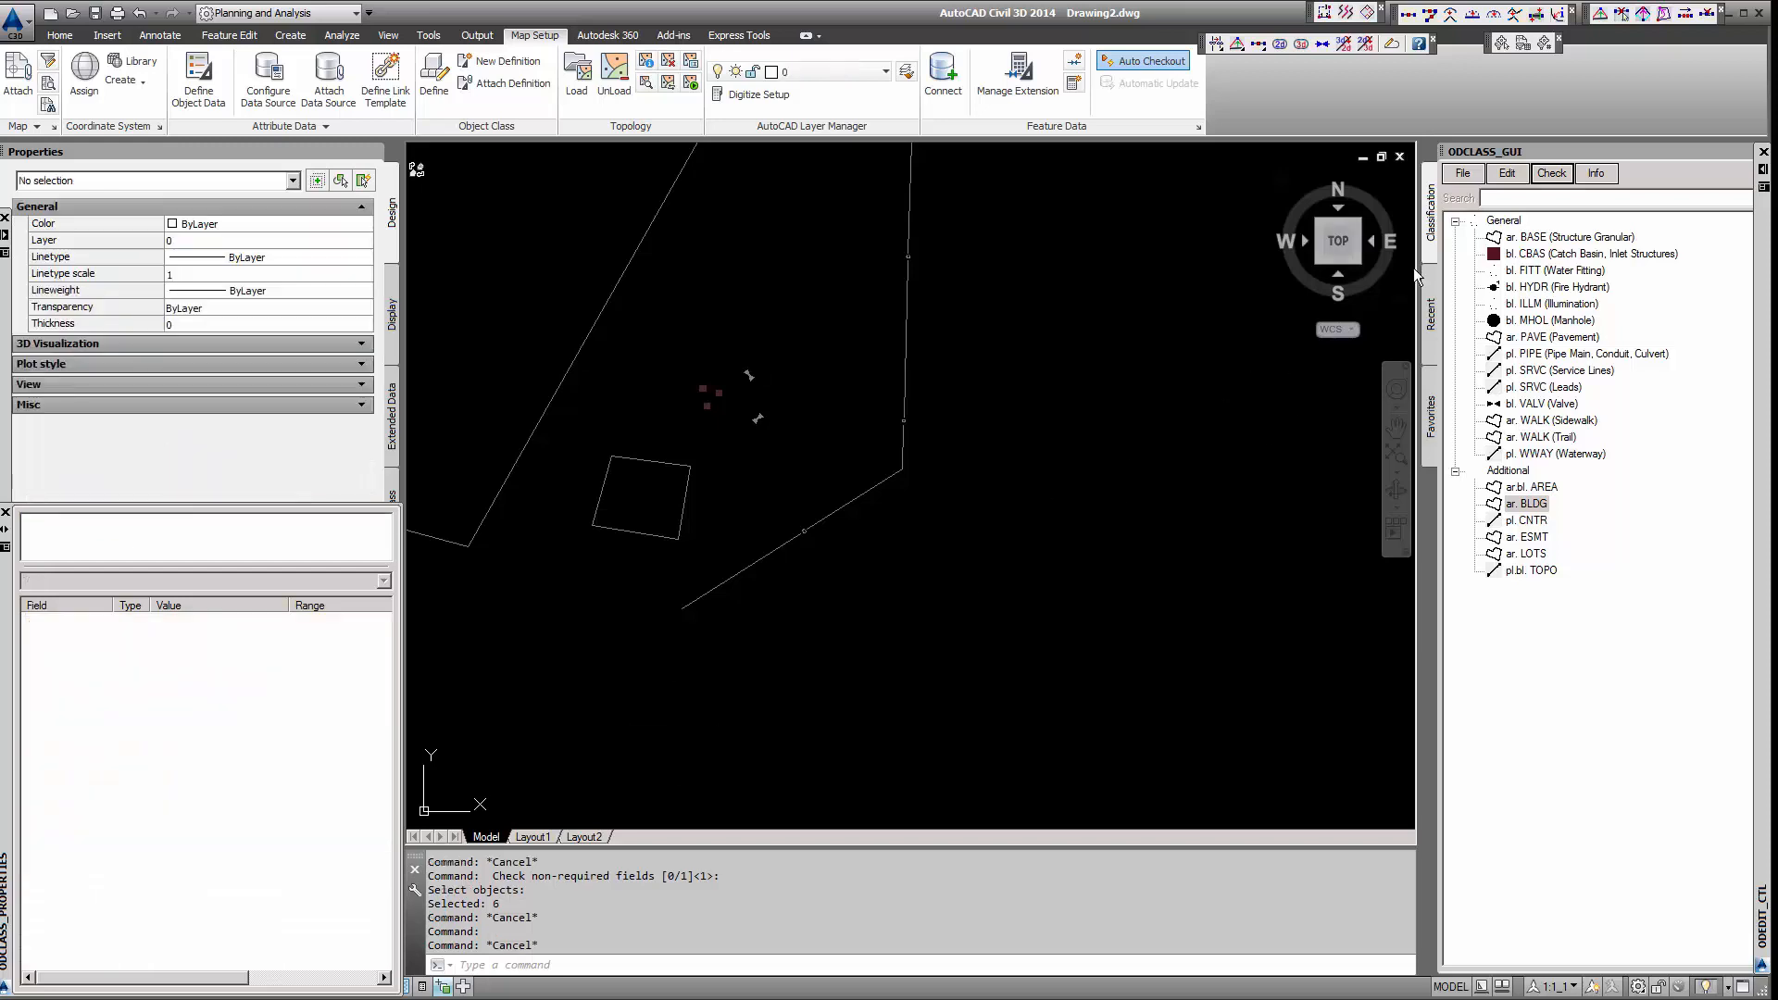
# Step: Repeat the Illegal Required Field Values check on all objects, clear its selection, and select the upper valve to review its fields
pyautogui.press('Escape')
pyautogui.click(1552, 174)
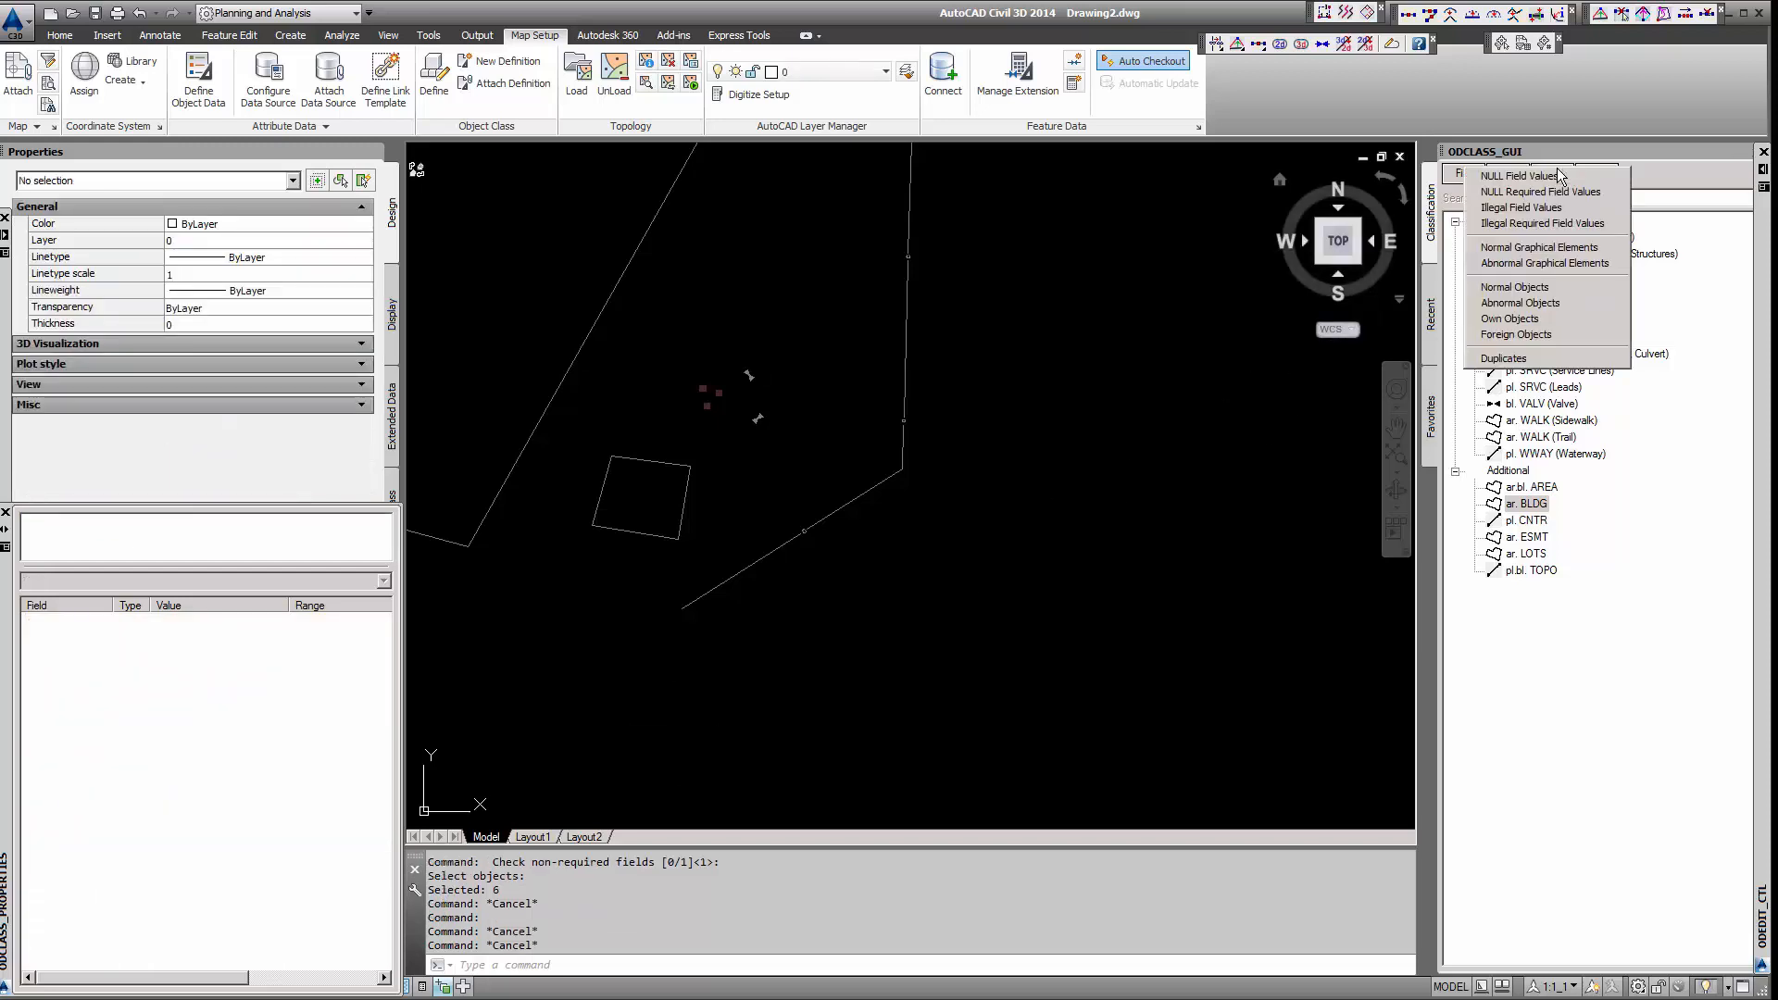
pyautogui.click(1523, 224)
pyautogui.press('Return')
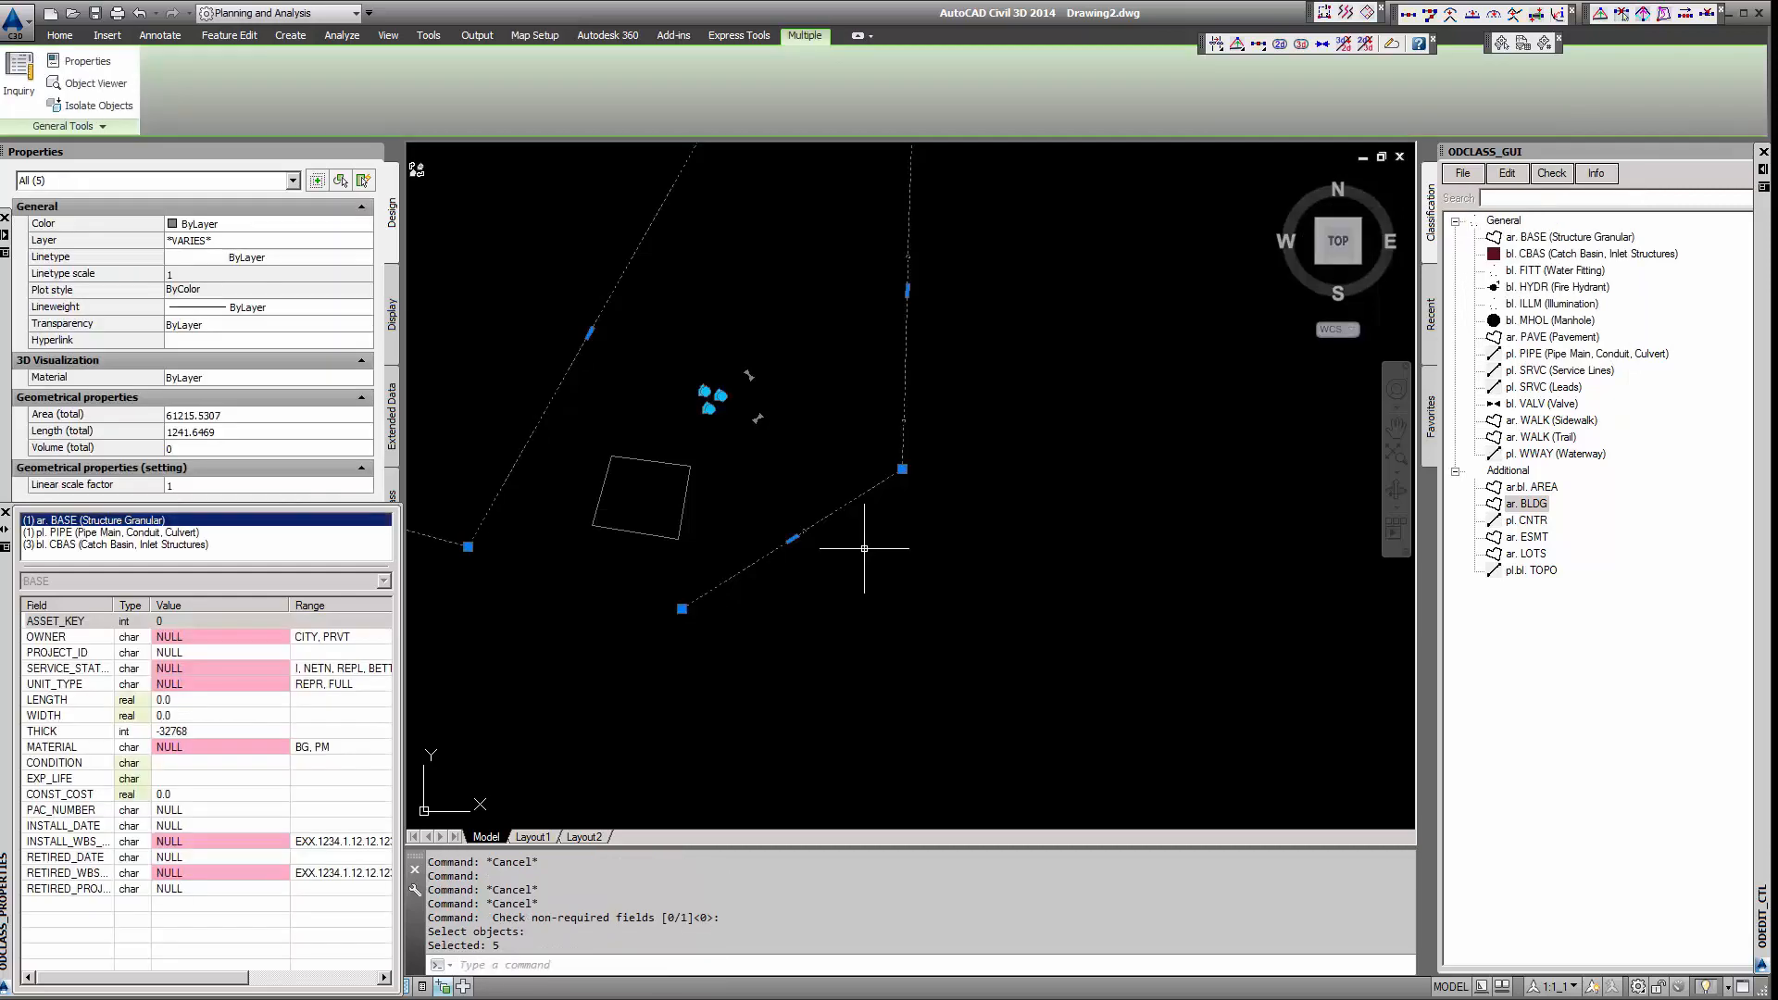
pyautogui.press('Escape')
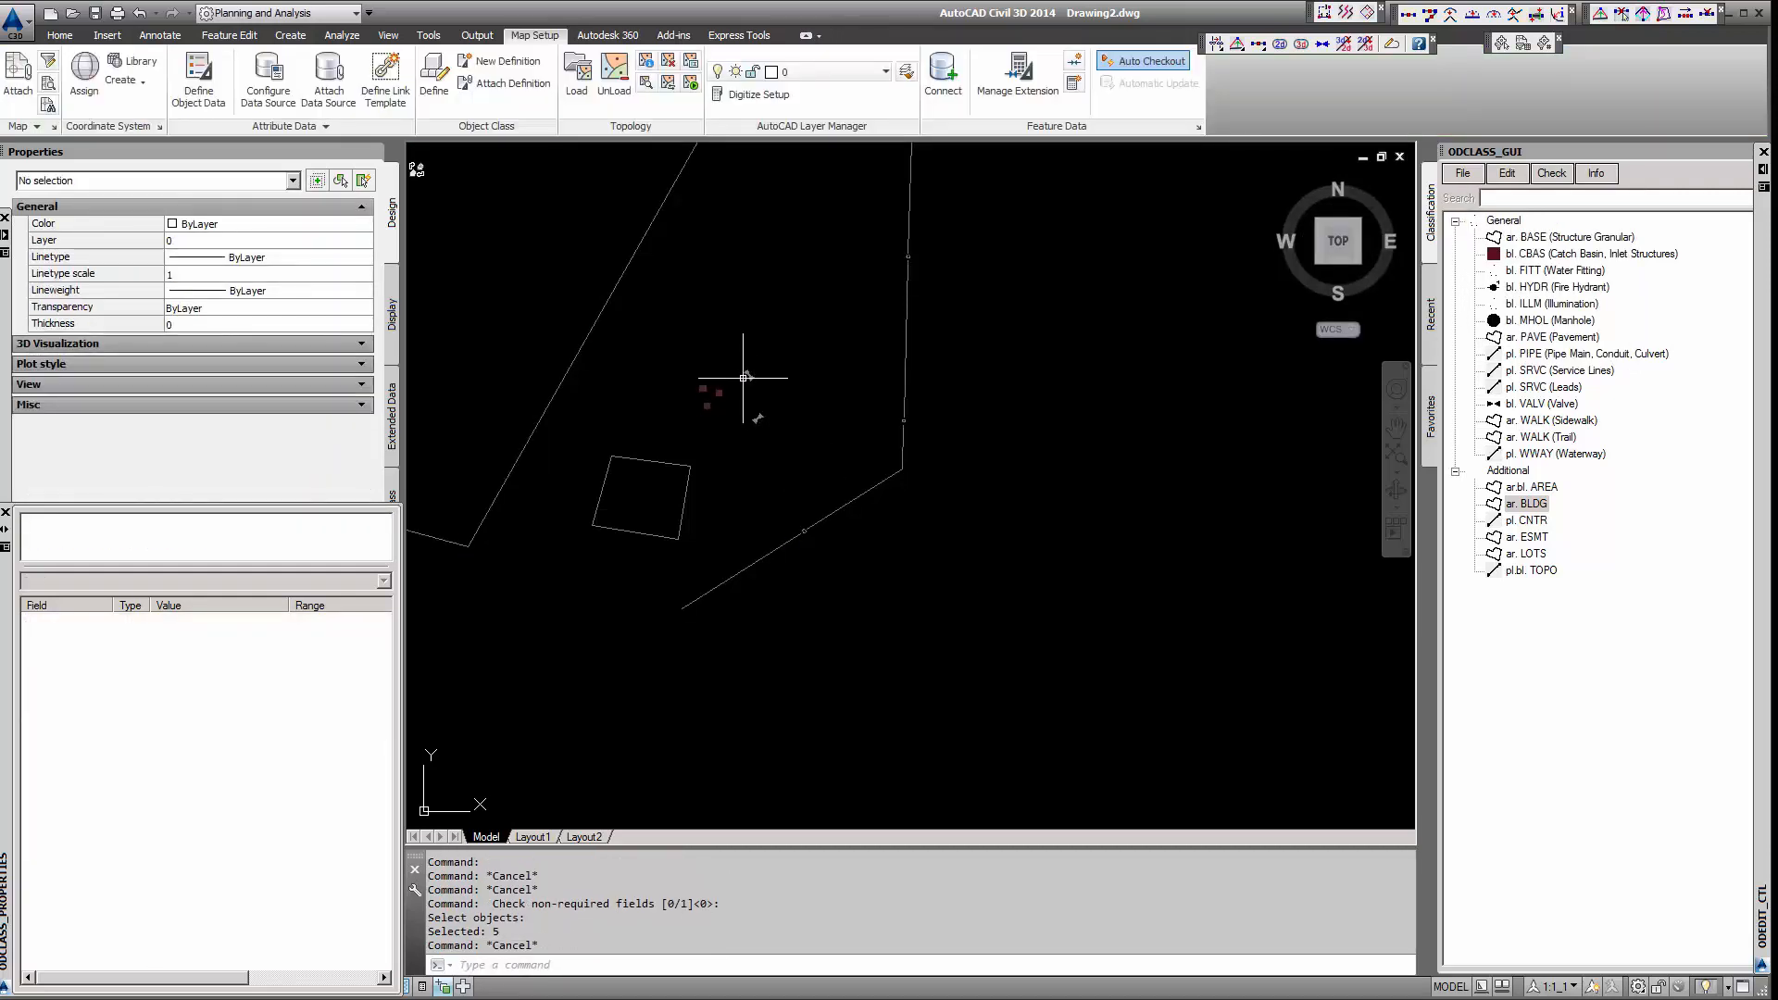
pyautogui.click(749, 376)
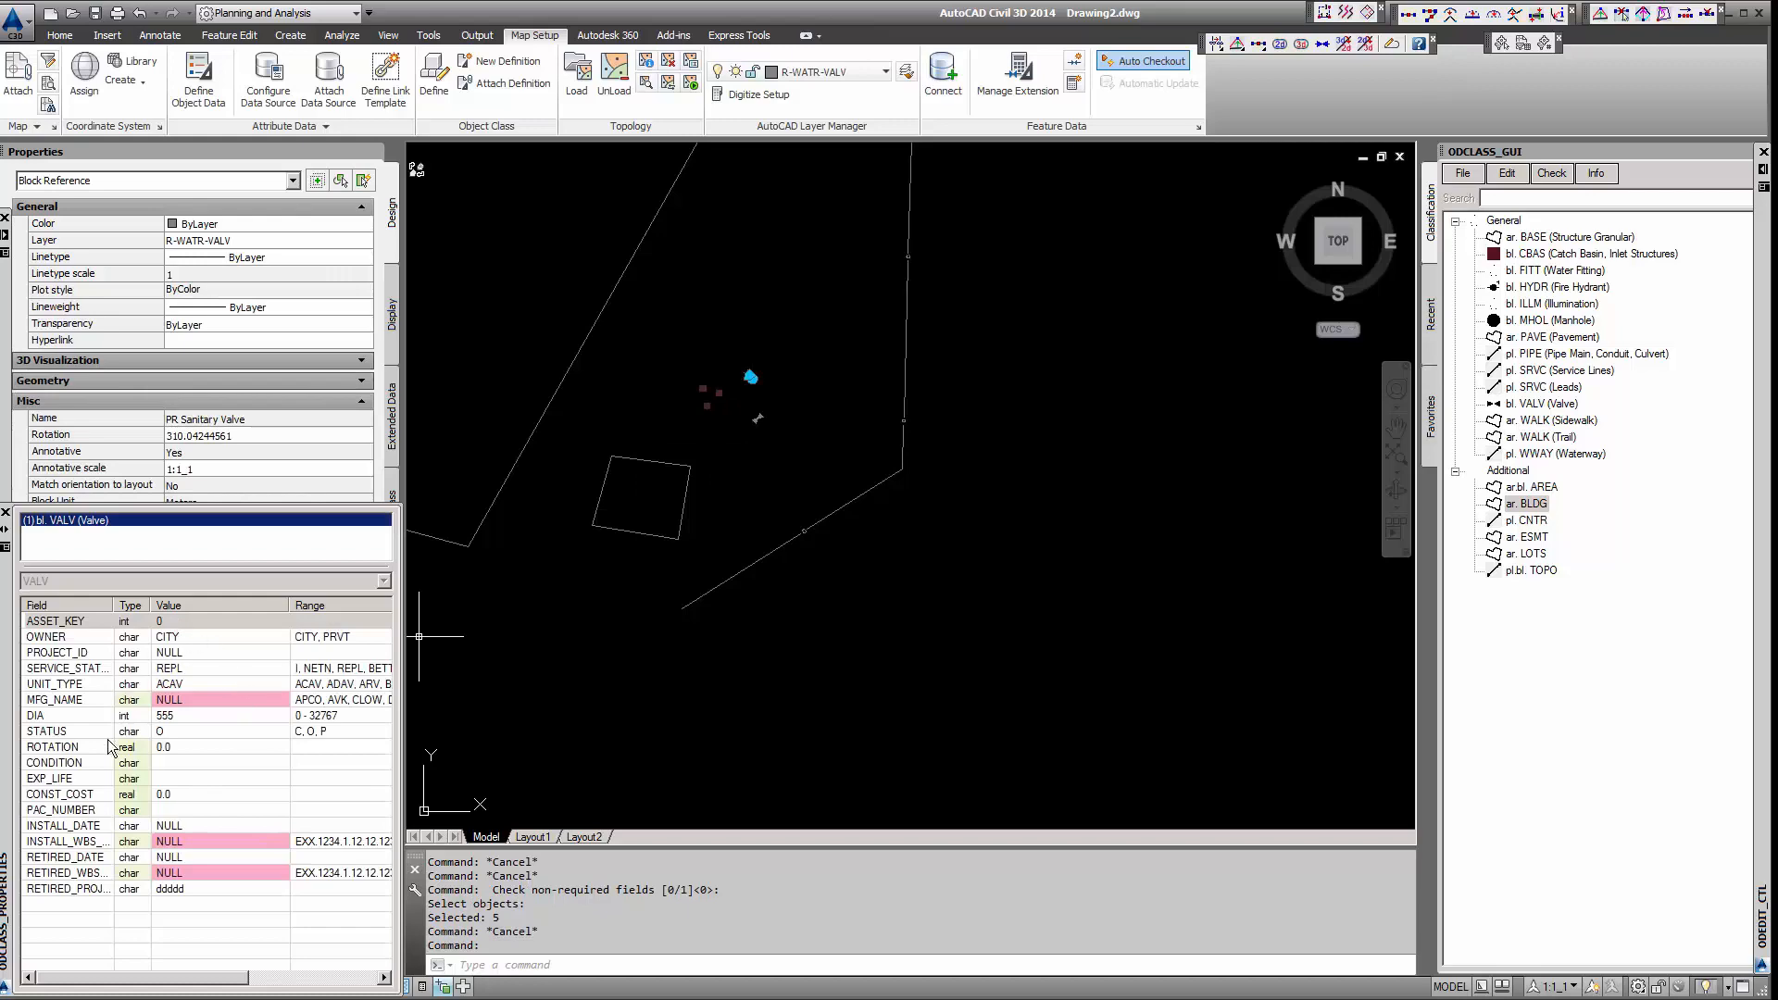